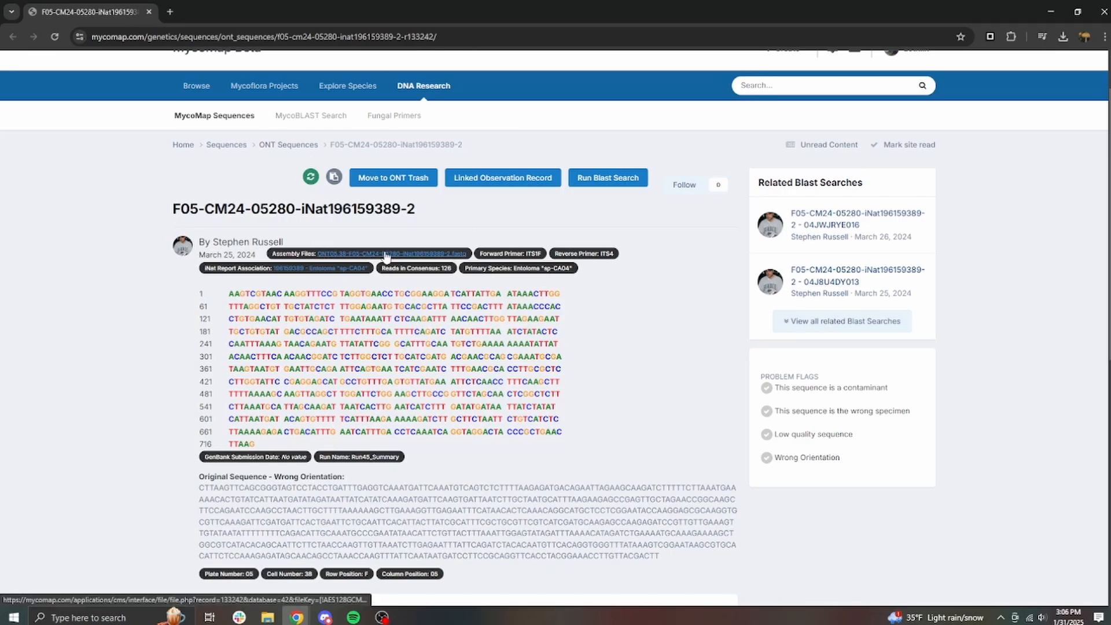
# Step: Download the record's ONT05.38-F05-CM24-05280 assembly FASTQ file and open it in UGENE with its reads joined into a multiple alignment
pyautogui.click(407, 253)
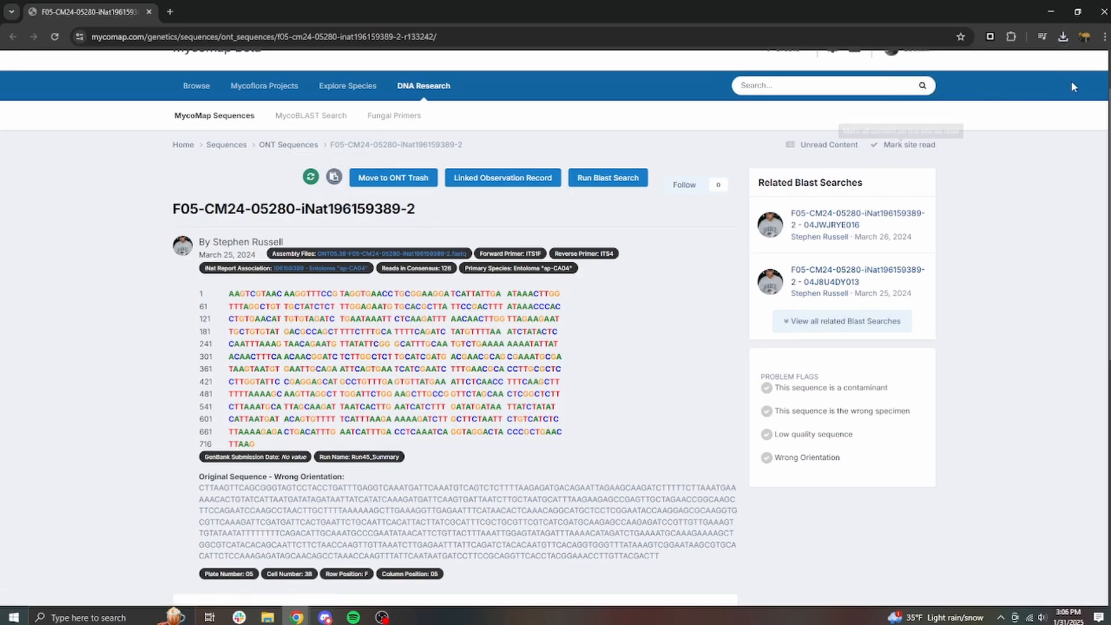
pyautogui.click(1063, 36)
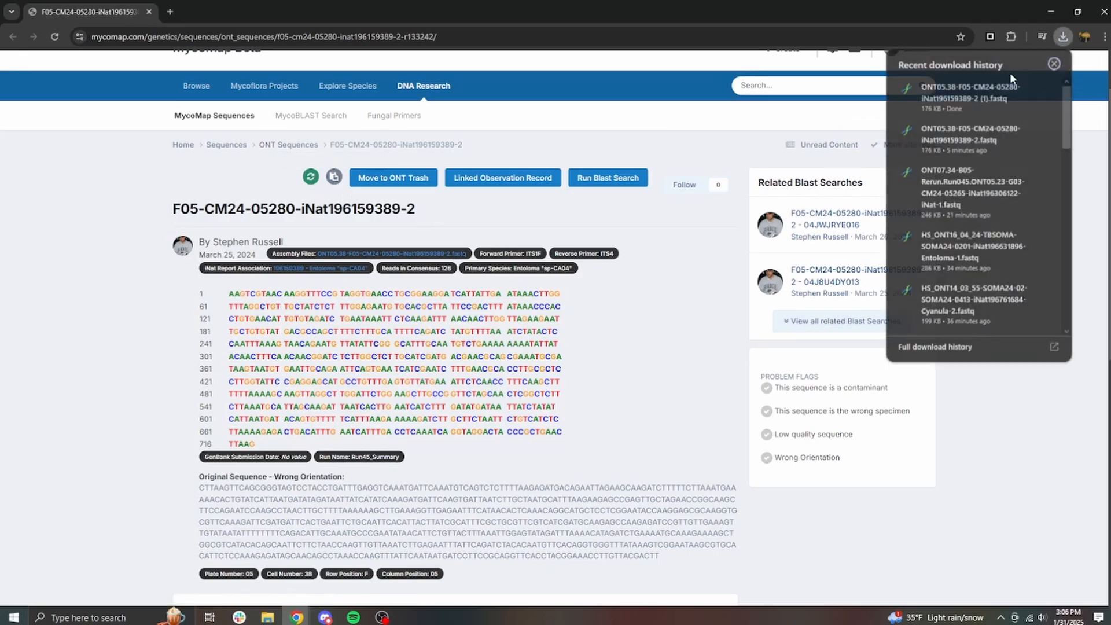
pyautogui.click(961, 97)
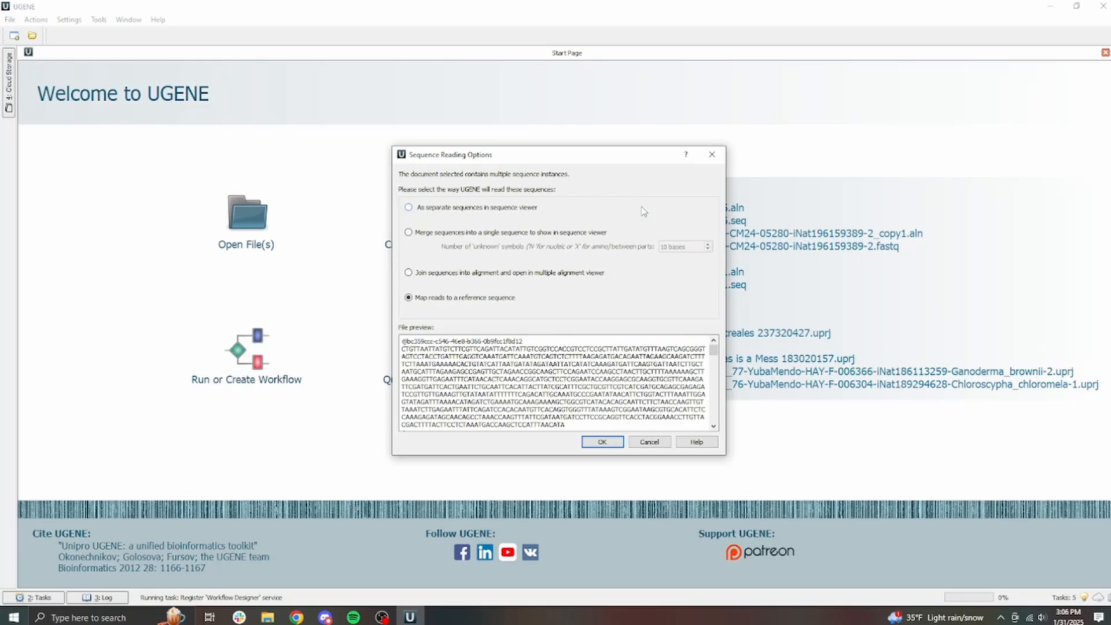
pyautogui.click(608, 442)
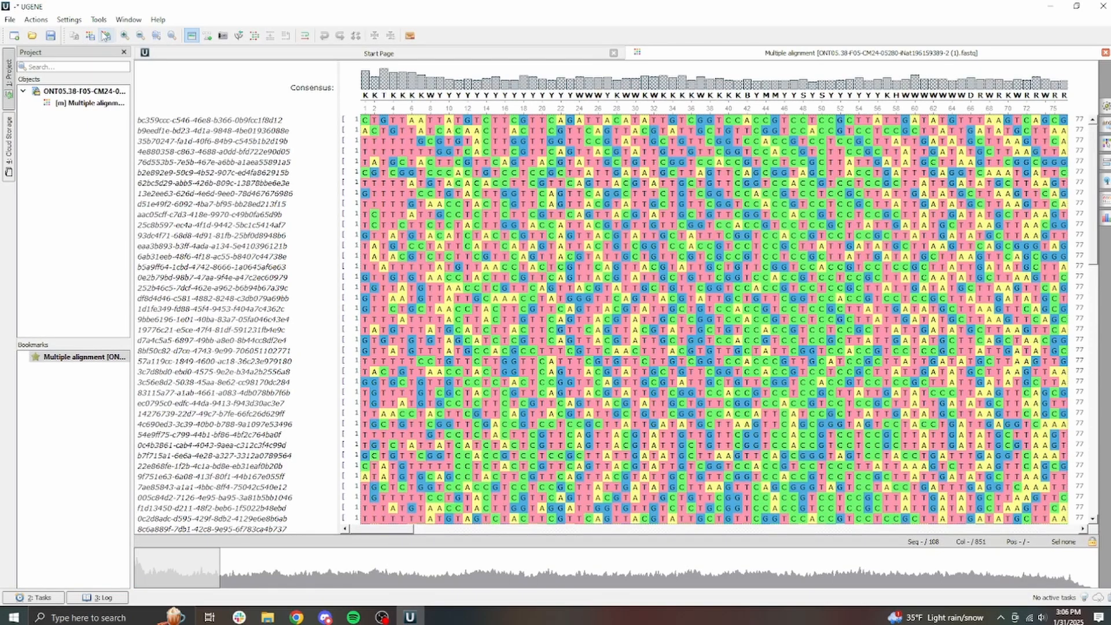
# Step: Save a copy of the multiple alignment to the project as an .aln file and align its reads with MAFFT
pyautogui.click(106, 36)
pyautogui.click(572, 342)
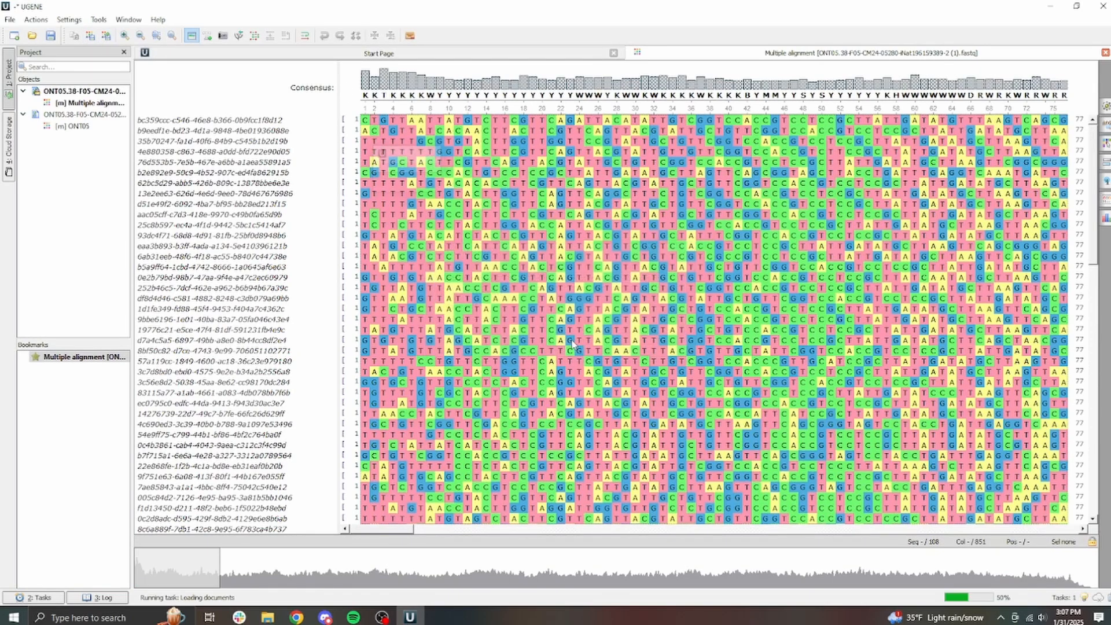
pyautogui.click(254, 36)
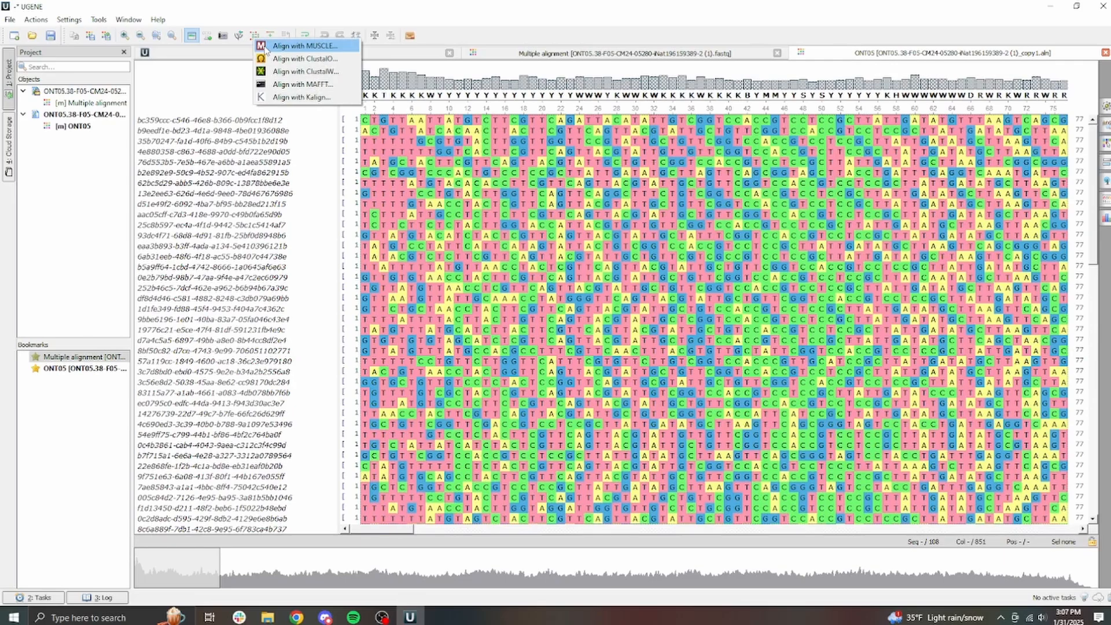
pyautogui.click(284, 85)
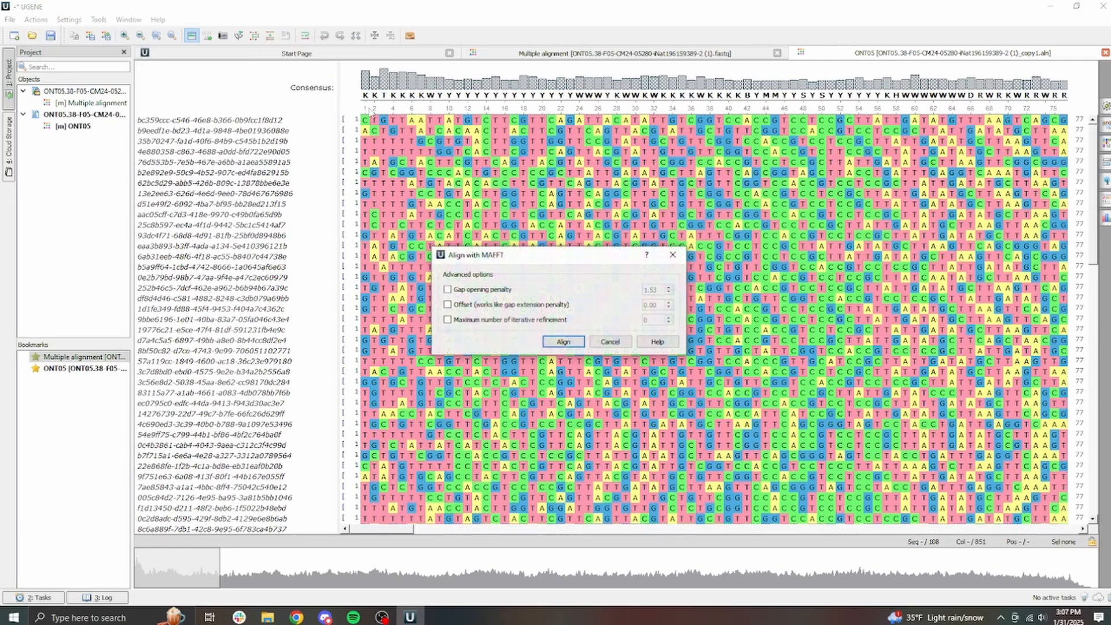
pyautogui.click(563, 342)
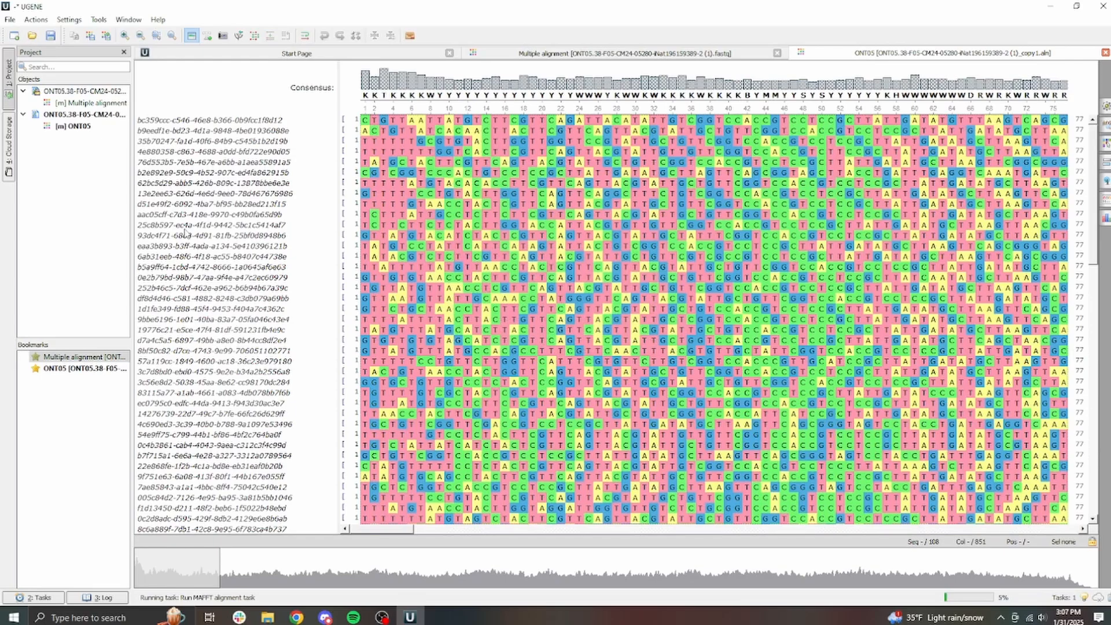
# Step: Paste the copied sequence as a new document and export it as the CLUSTALW alignment clipboard_3738.aln, added to the project
pyautogui.hotkey('ctrl', 'v')
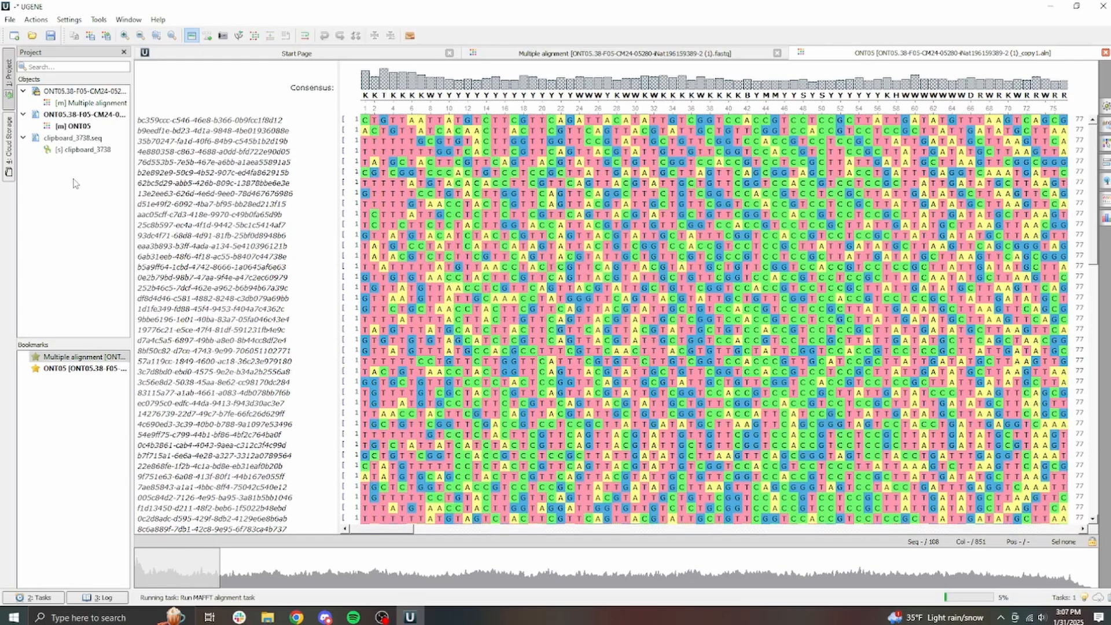
pyautogui.rightClick(82, 150)
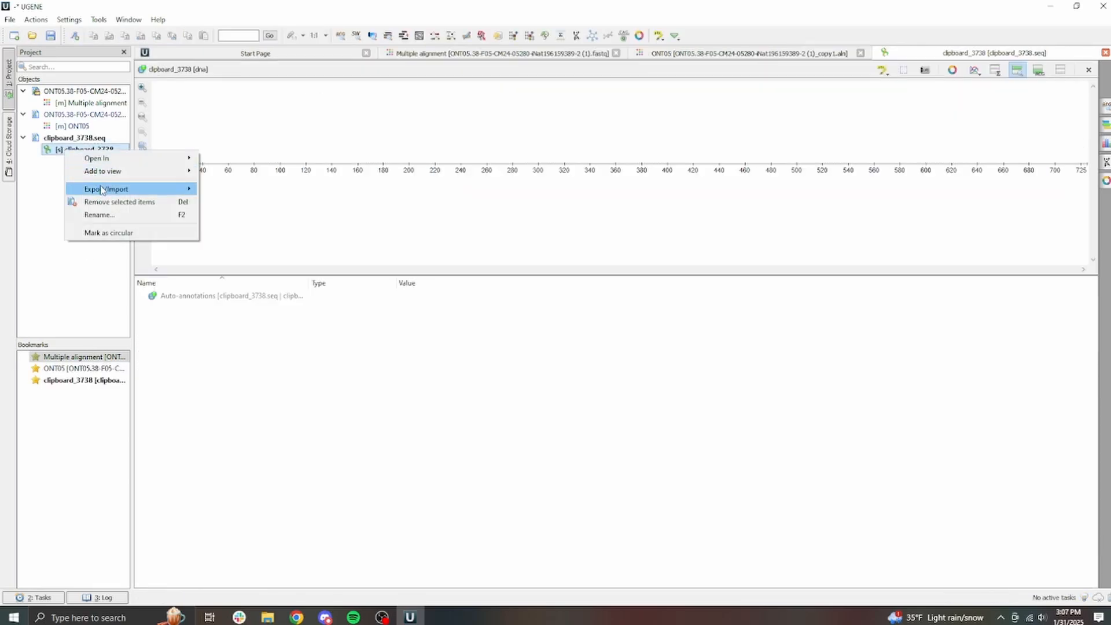
pyautogui.moveTo(101, 190)
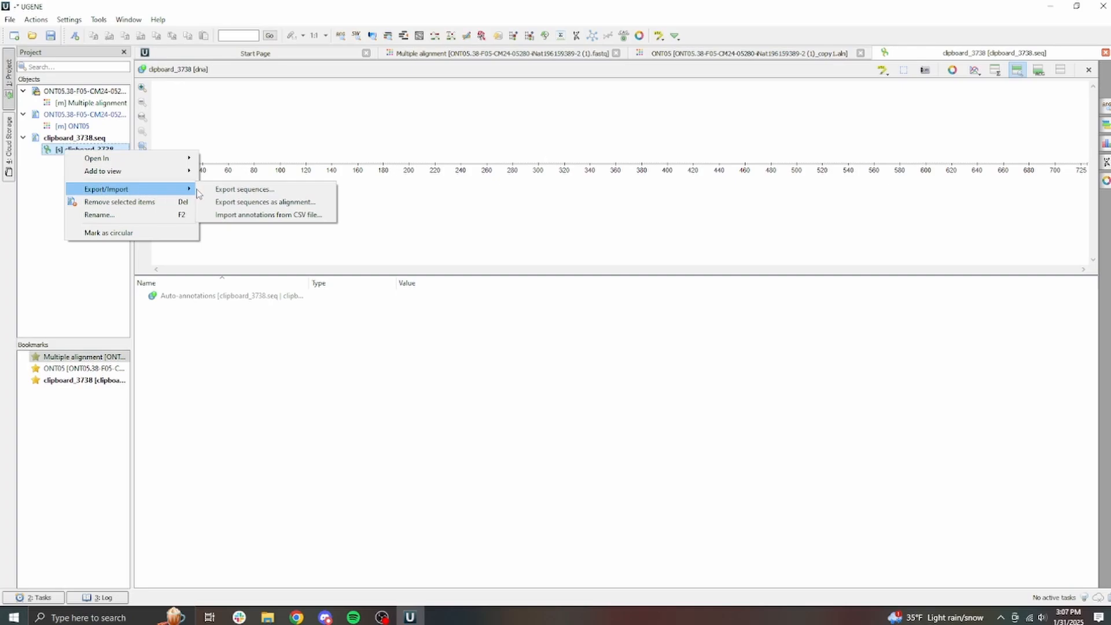
pyautogui.click(263, 202)
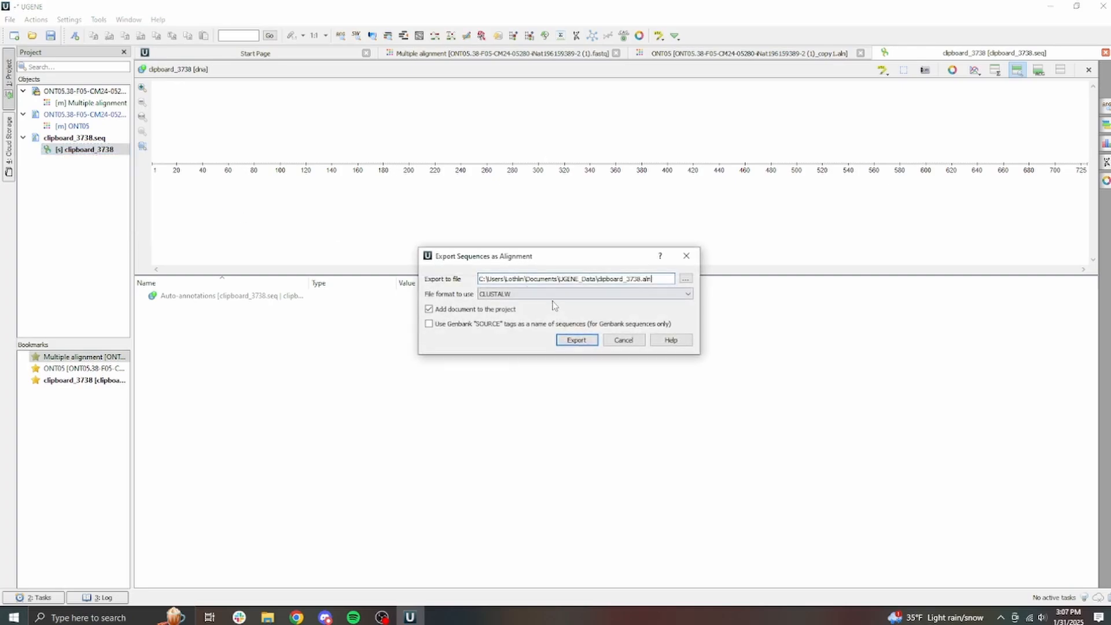
pyautogui.click(576, 340)
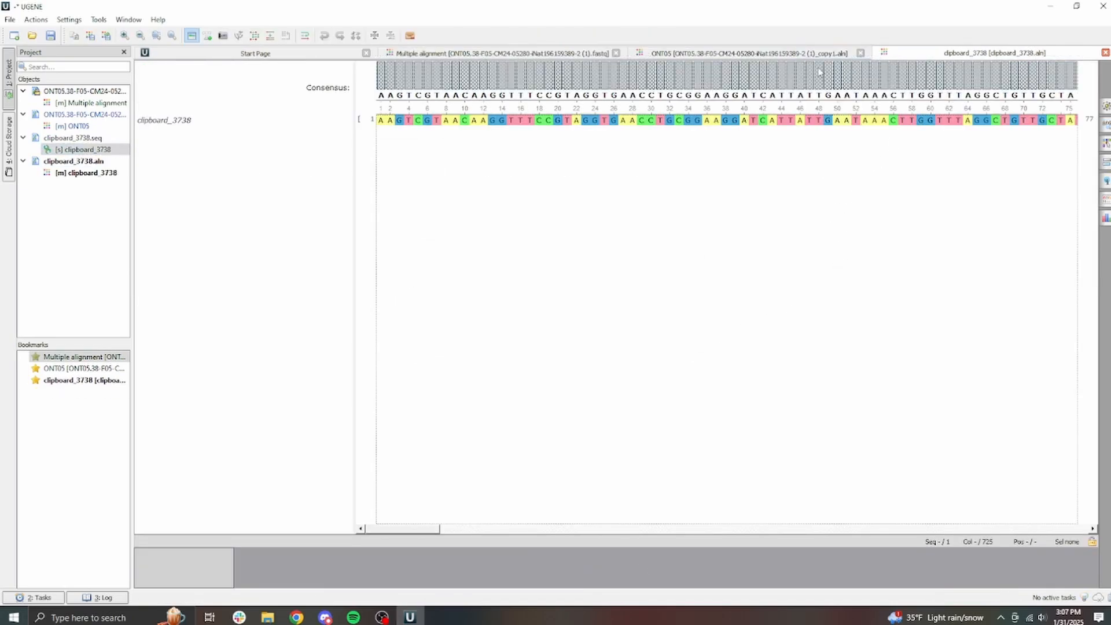
# Step: Search the MAFFT-aligned reads in the _copy1.aln alignment for the pattern AGGATCATTA
pyautogui.click(708, 51)
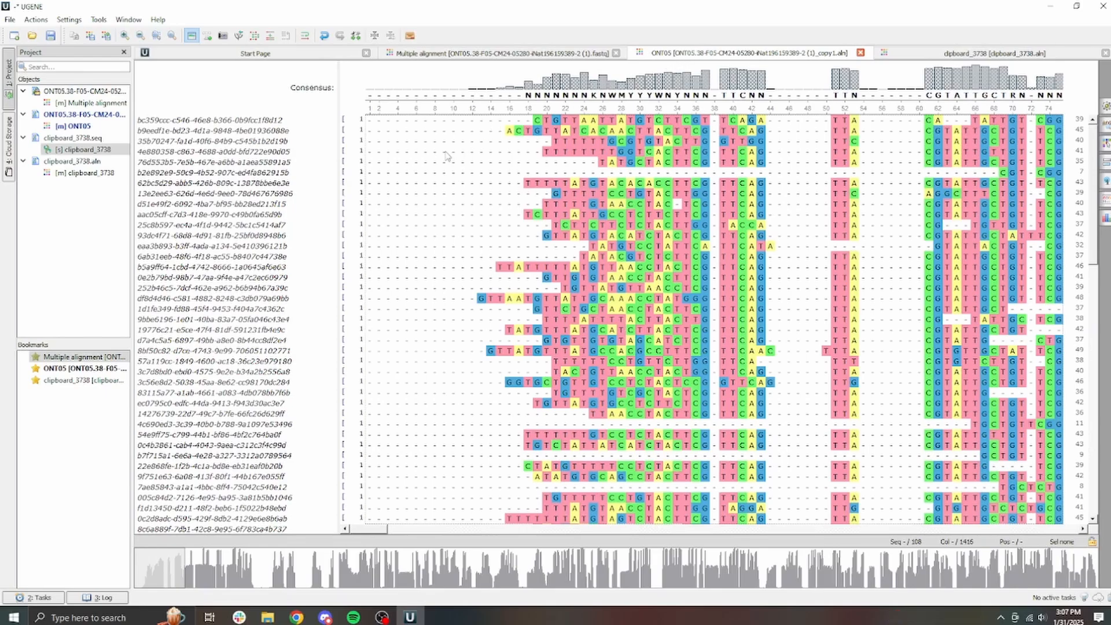
pyautogui.hotkey('ctrl', 'f')
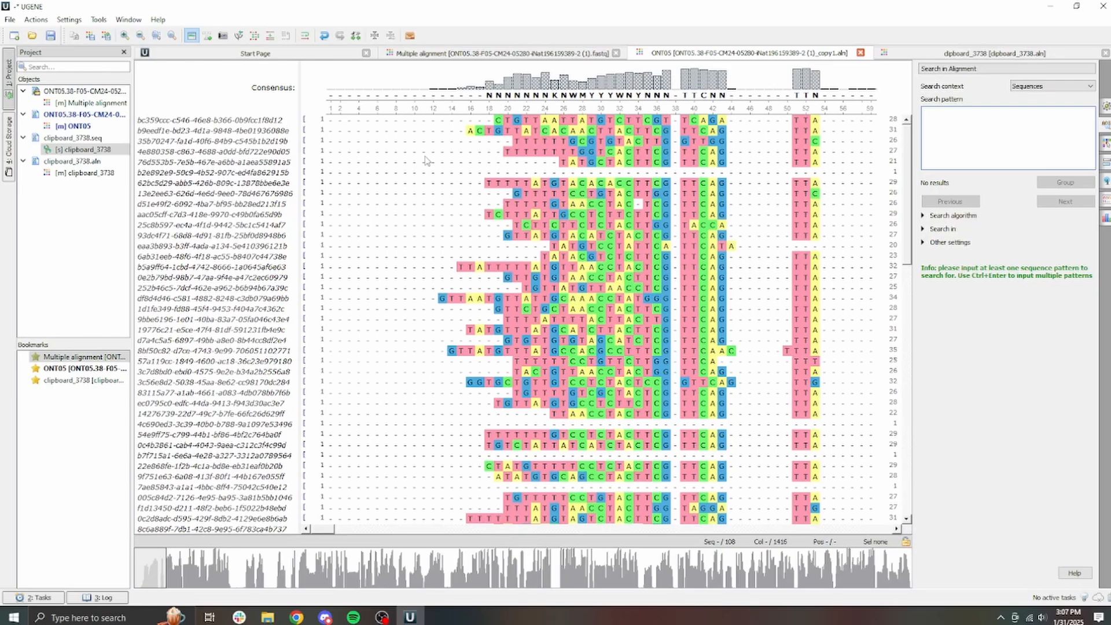
pyautogui.write('AGGATCATTA')
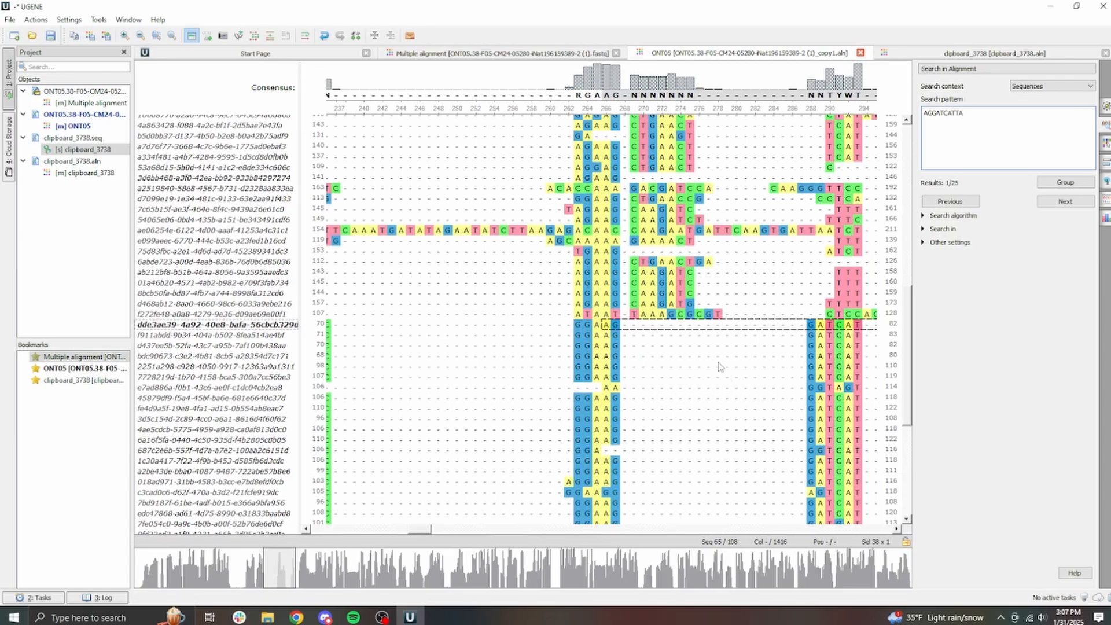
# Step: Replace all reads above dde3ae39, from the first row through f272fe48, with their reverse complement
pyautogui.moveTo(425, 528); pyautogui.dragTo(462, 528)
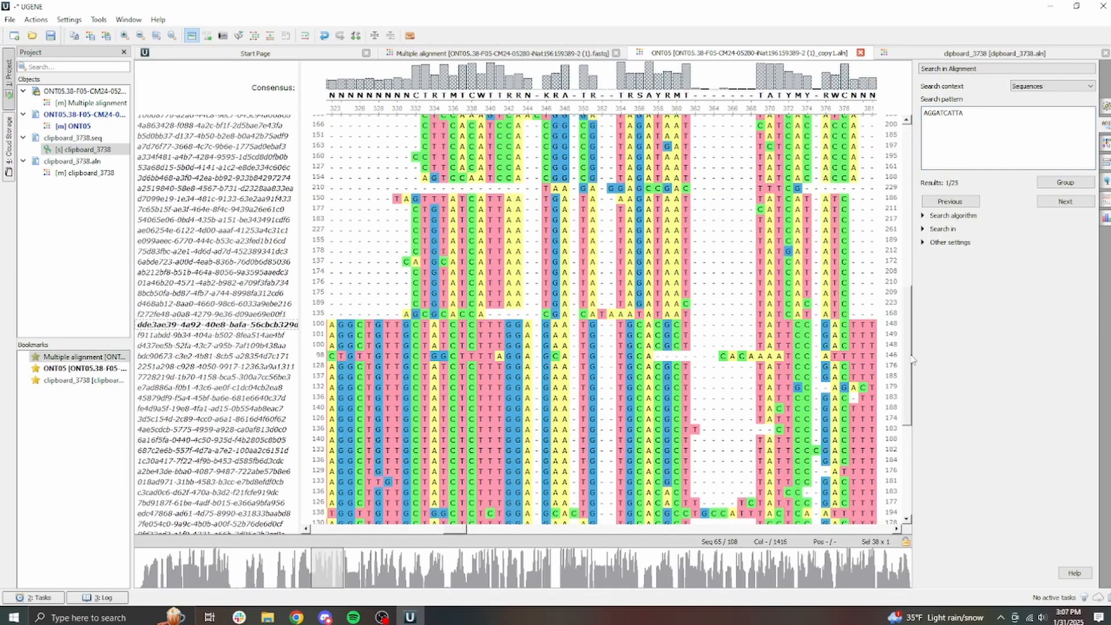
pyautogui.moveTo(911, 358); pyautogui.dragTo(892, 424)
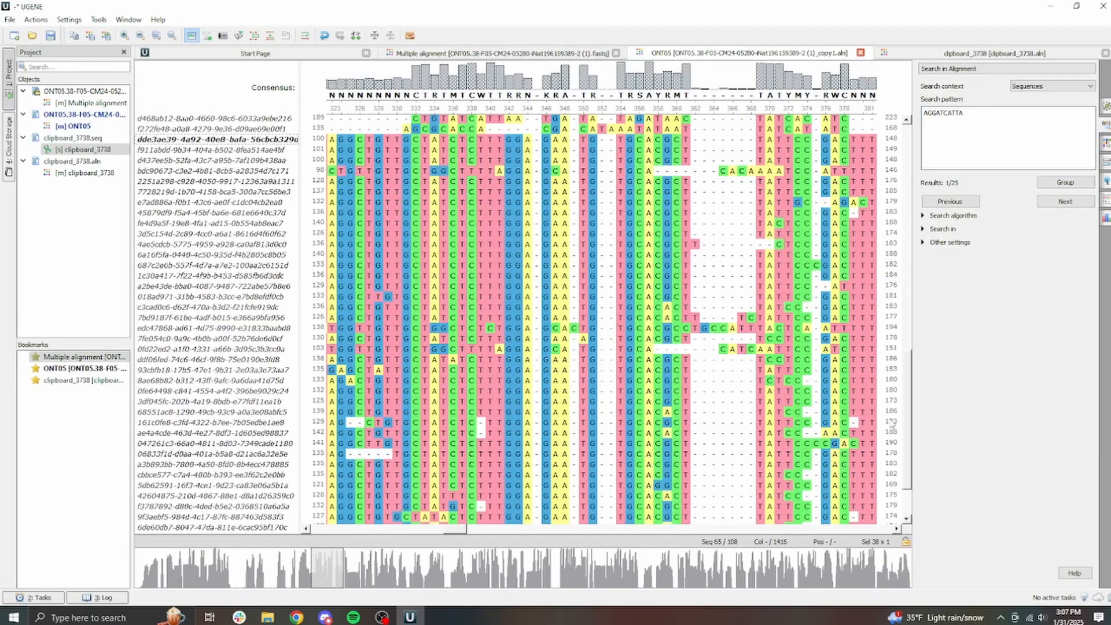
pyautogui.scroll(3, 307, 226)
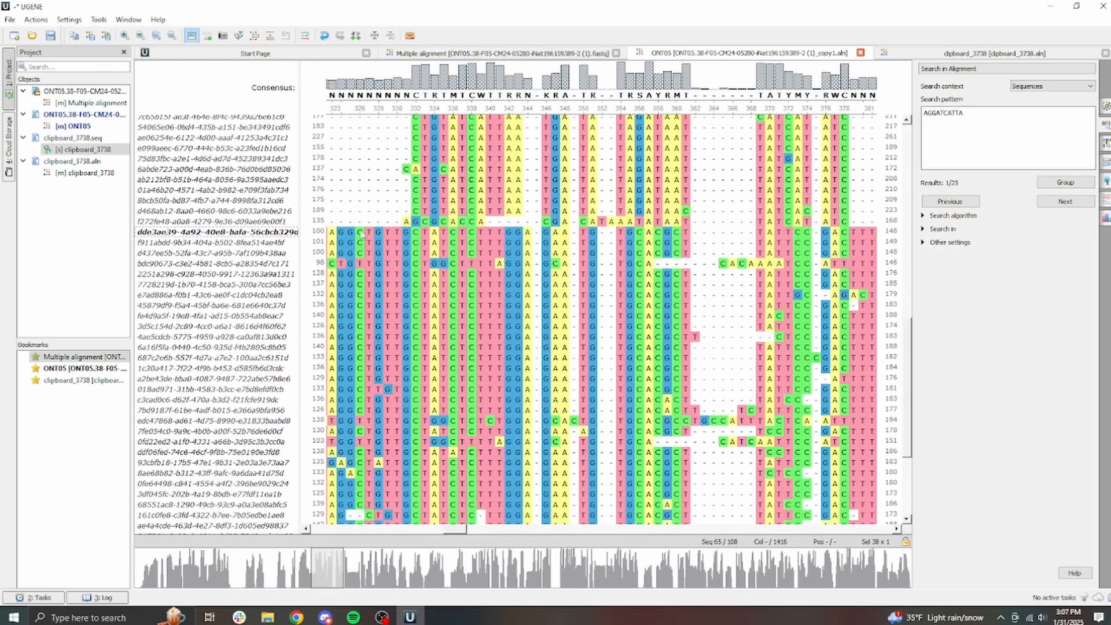
pyautogui.click(307, 223)
pyautogui.moveTo(906, 392); pyautogui.dragTo(894, 321)
pyautogui.click(254, 122)
pyautogui.keyDown('shift'); pyautogui.click(250, 357); pyautogui.keyUp('shift')
pyautogui.rightClick(234, 235)
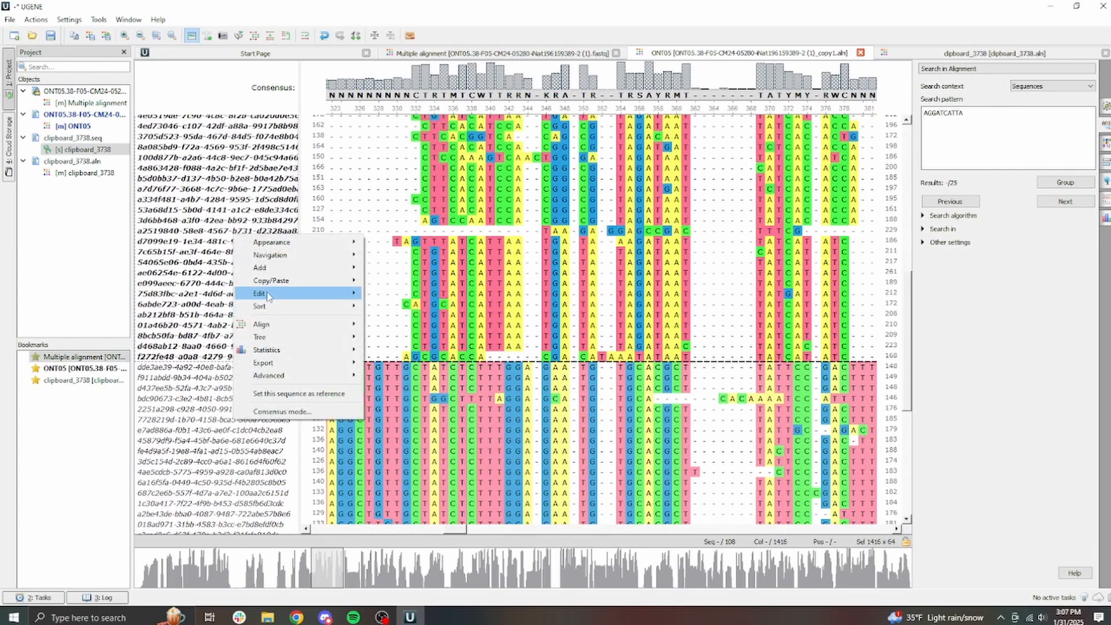
pyautogui.moveTo(313, 293)
pyautogui.click(439, 319)
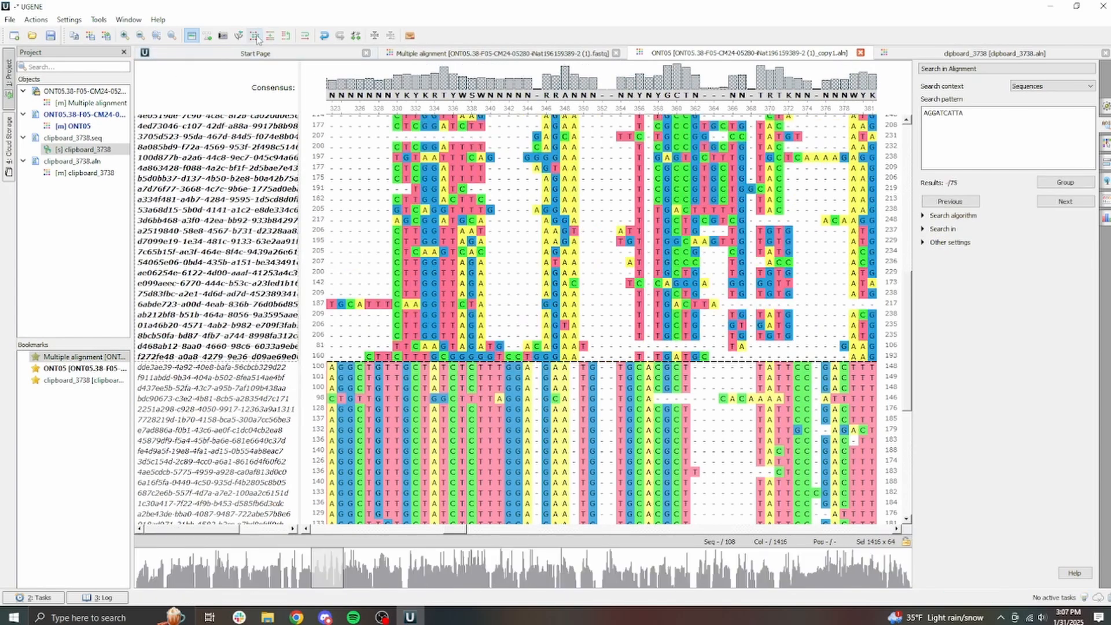
# Step: Realign the reoriented reads with MAFFT, keeping the default advanced options
pyautogui.click(255, 36)
pyautogui.click(311, 83)
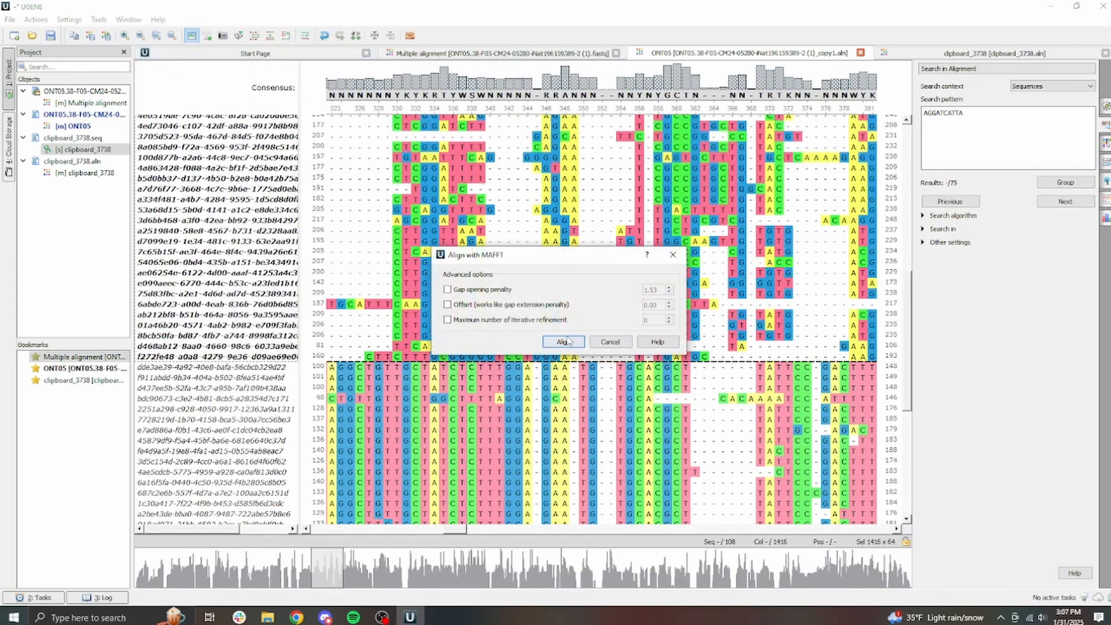
pyautogui.click(563, 341)
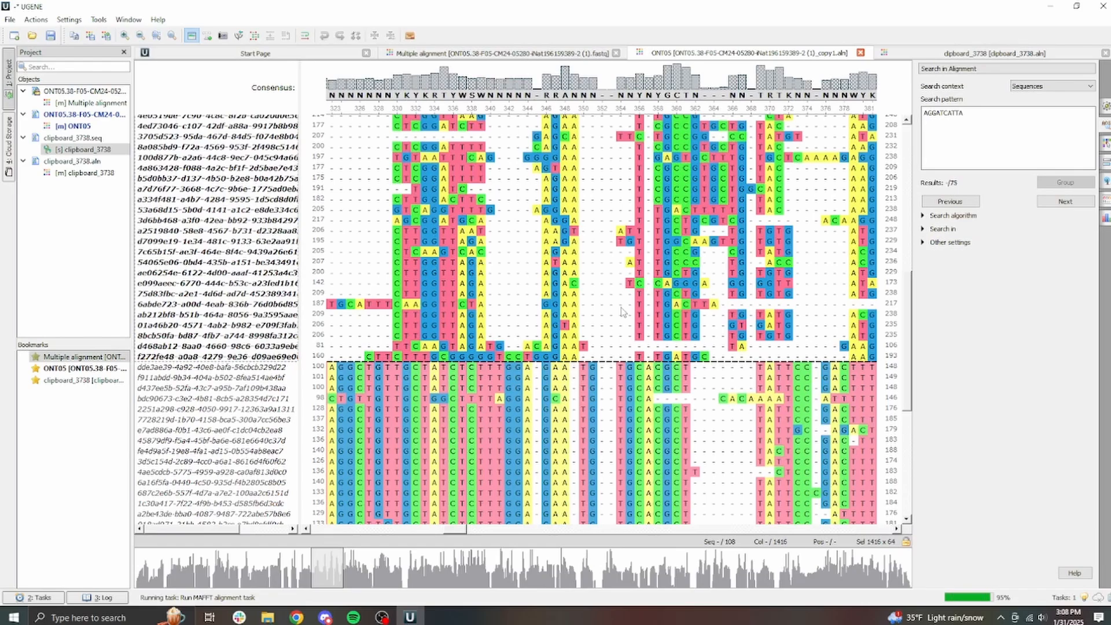
# Step: Copy the consensus of the realigned reads and paste it as a second sequence into the clipboard_3738.aln alignment
pyautogui.rightClick(183, 239)
pyautogui.moveTo(214, 285)
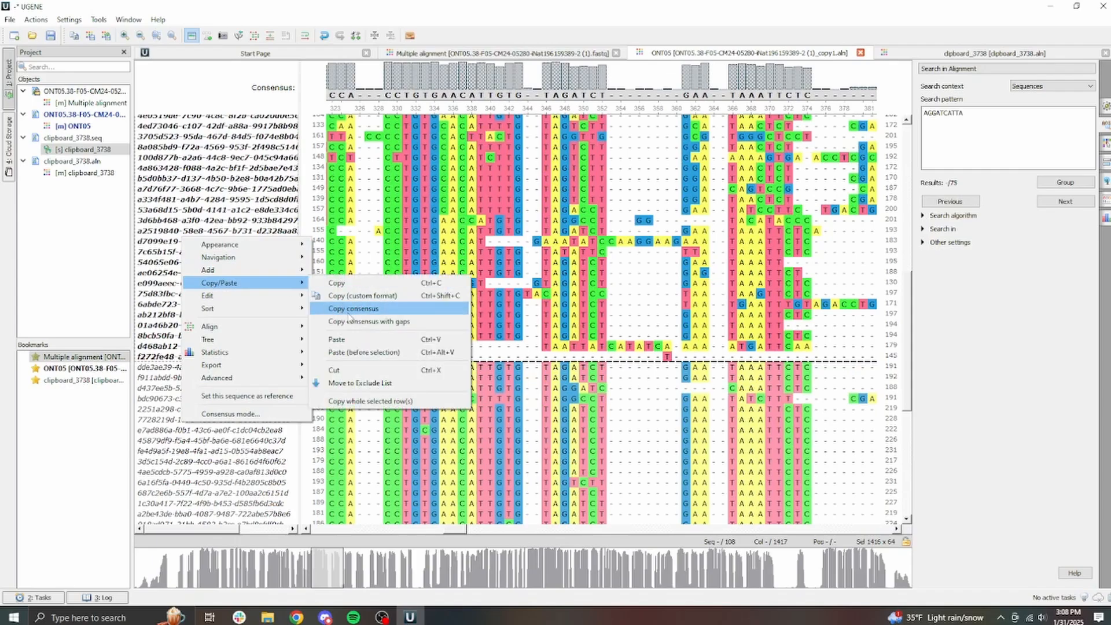
pyautogui.click(357, 310)
pyautogui.click(984, 52)
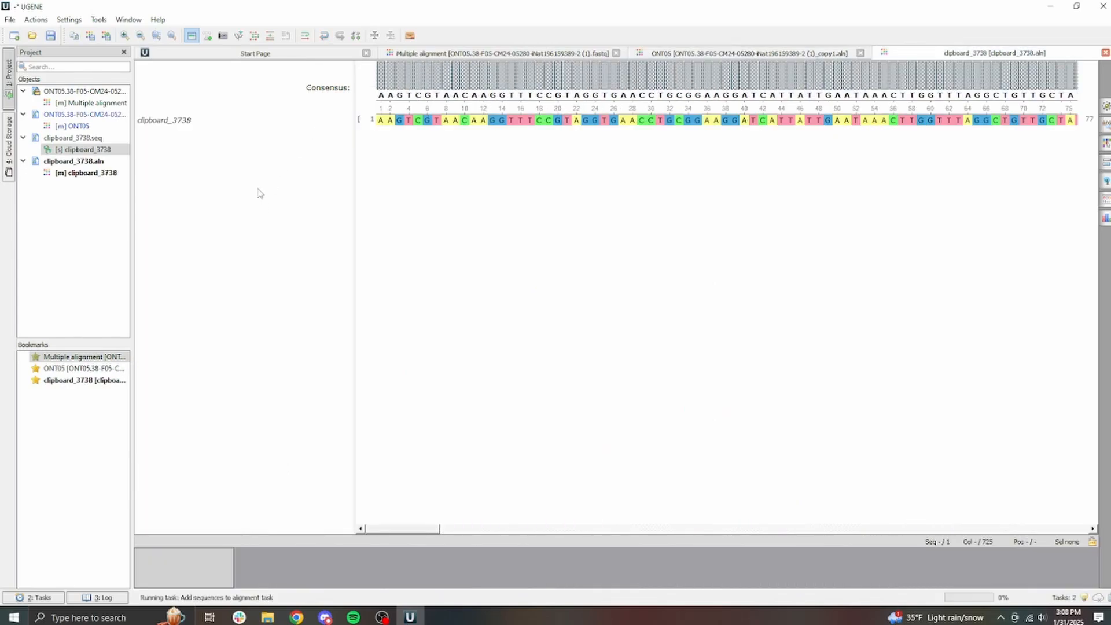
pyautogui.hotkey('ctrl', 'v')
# Step: Align the pasted consensus against clipboard_3738 with MAFFT
pyautogui.click(254, 35)
pyautogui.click(307, 86)
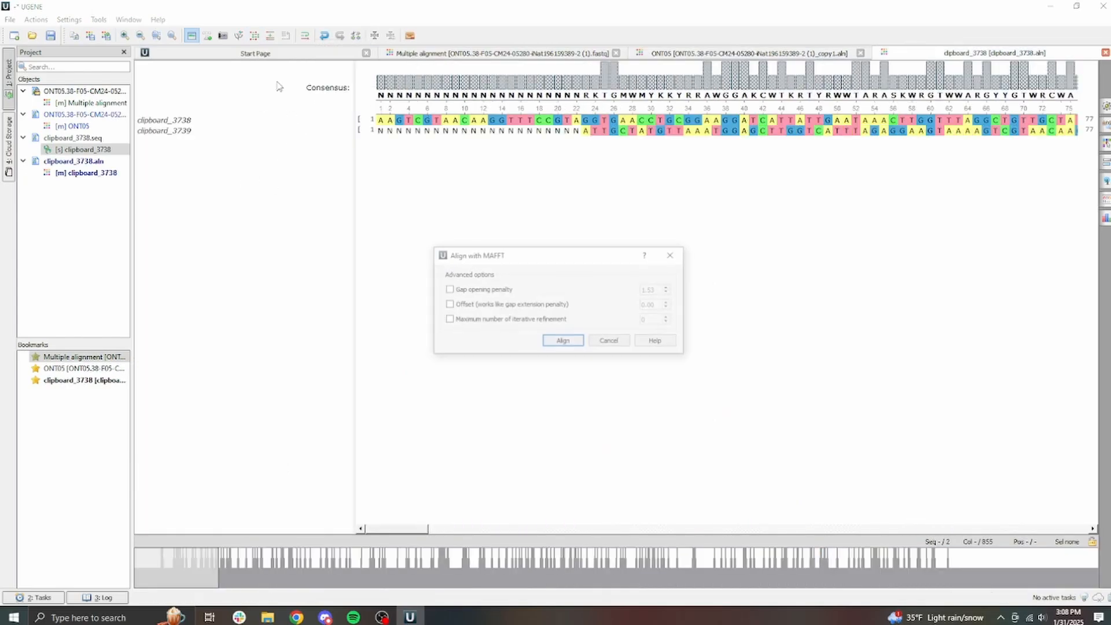
pyautogui.click(563, 340)
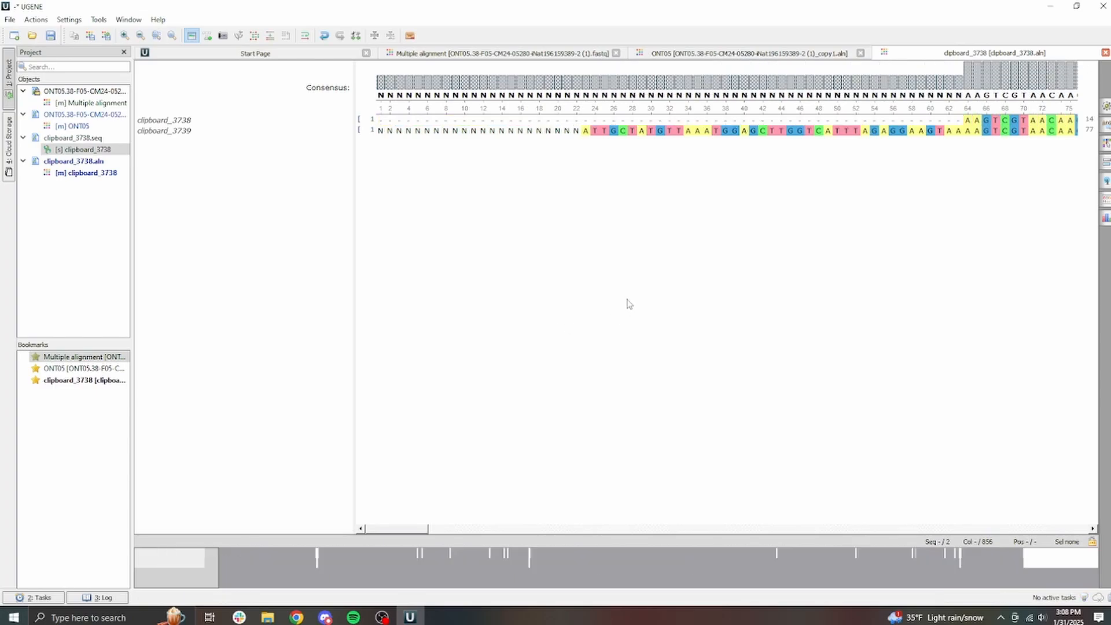
# Step: Copy the clipboard_3738 sequence and paste it below the last read in the _copy1.aln alignment
pyautogui.click(733, 53)
pyautogui.click(909, 55)
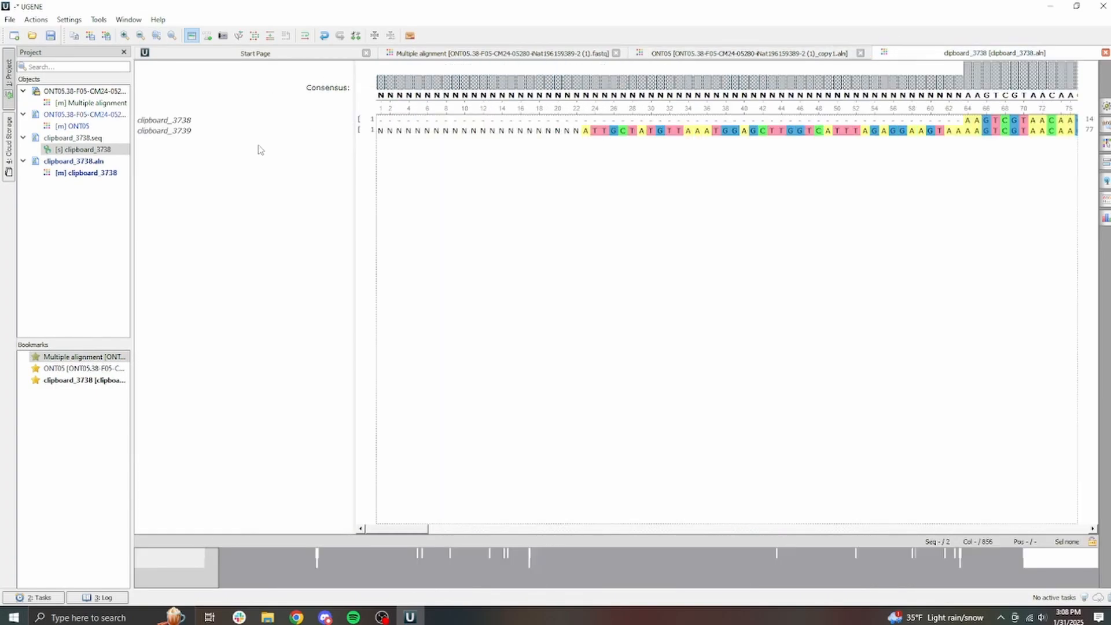
pyautogui.click(181, 121)
pyautogui.click(716, 53)
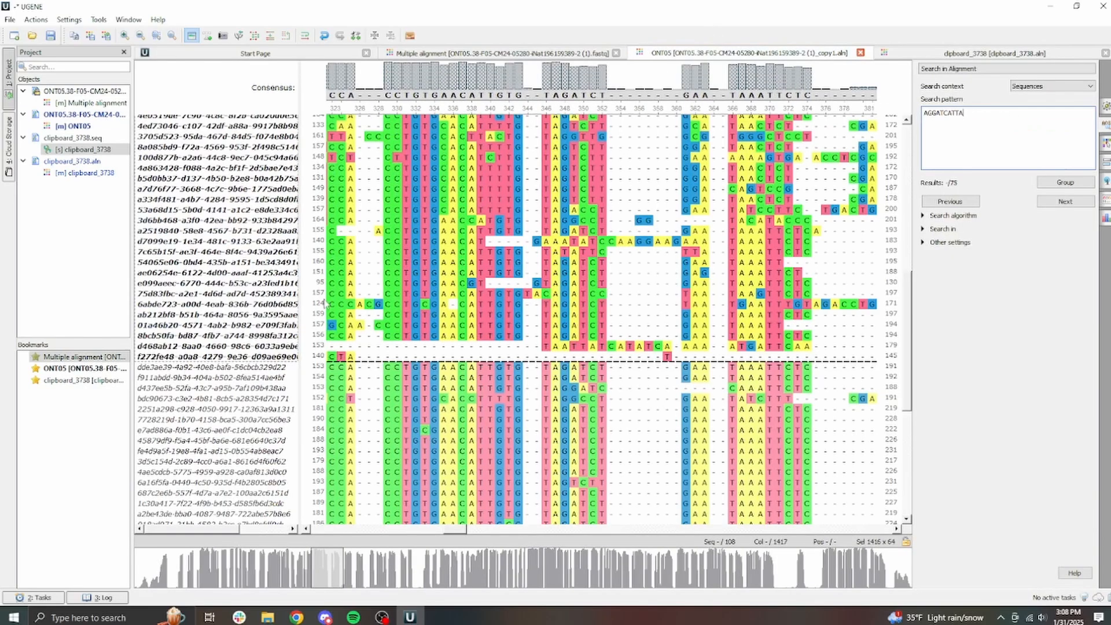
pyautogui.scroll(-2, 579, 318)
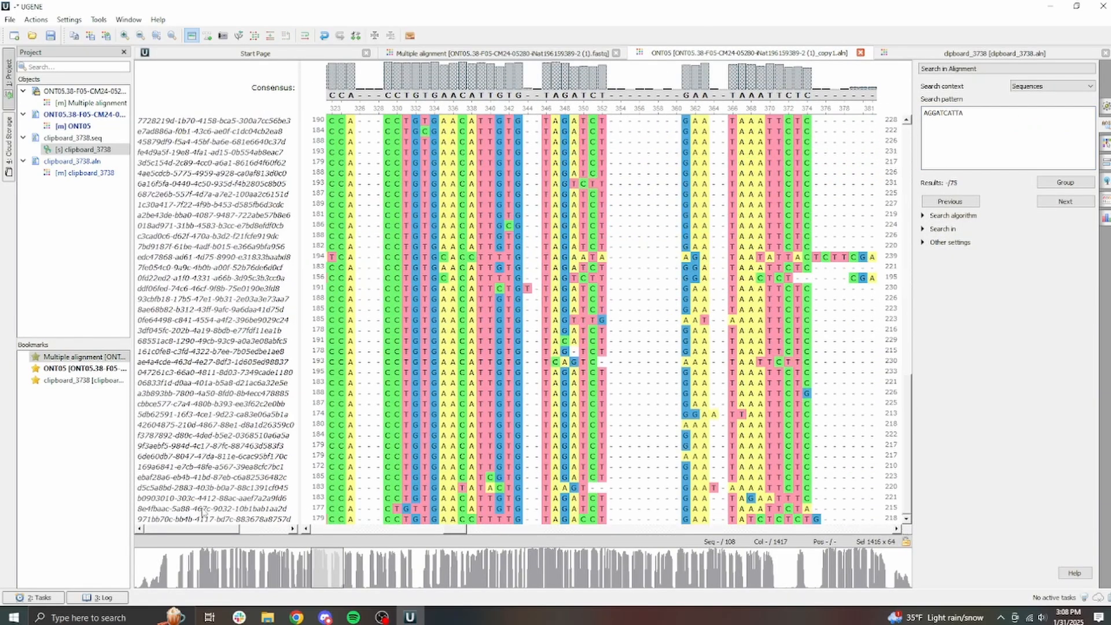
pyautogui.click(206, 519)
pyautogui.hotkey('ctrl', 'v')
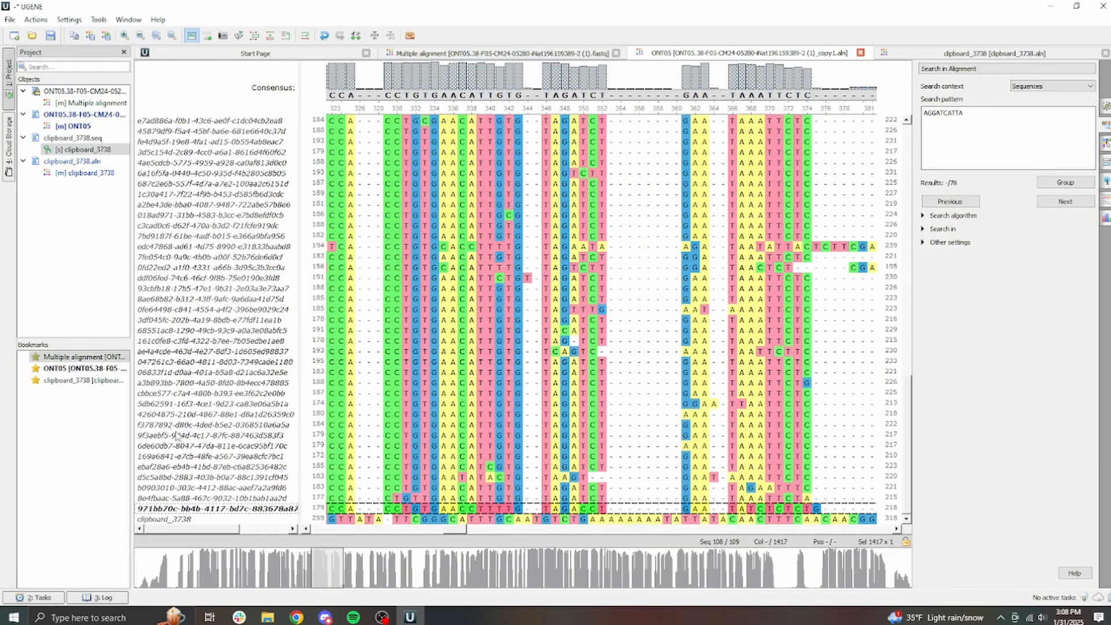
# Step: Align the reads together with clipboard_3738 using MAFFT, and set clipboard_3738 as the reference sequence
pyautogui.click(159, 521)
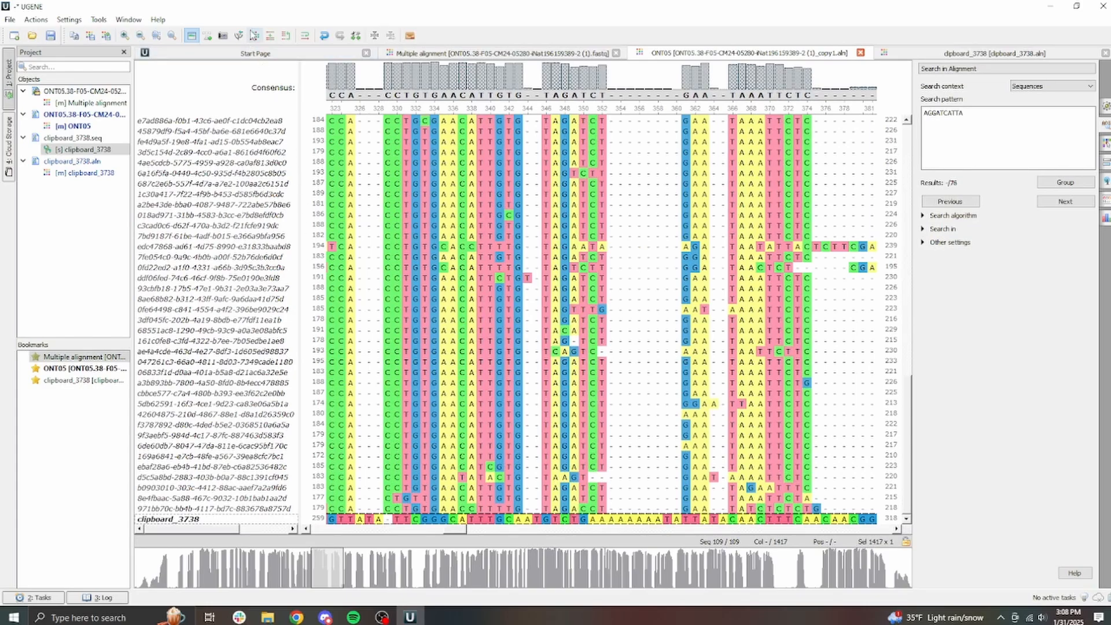
pyautogui.click(254, 35)
pyautogui.click(289, 76)
pyautogui.click(563, 342)
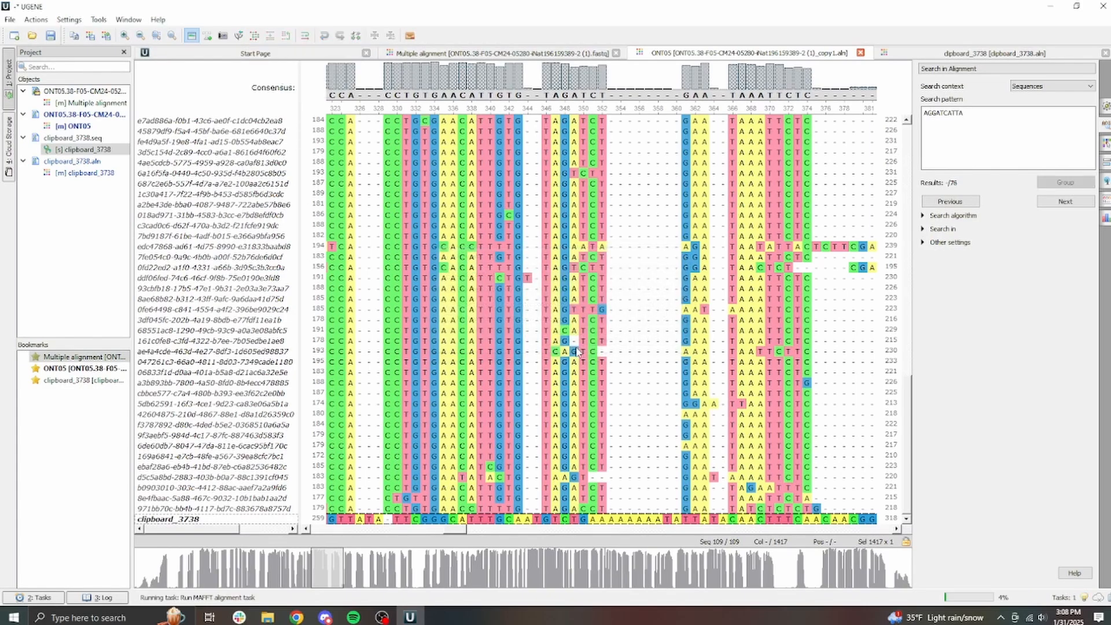
pyautogui.rightClick(238, 518)
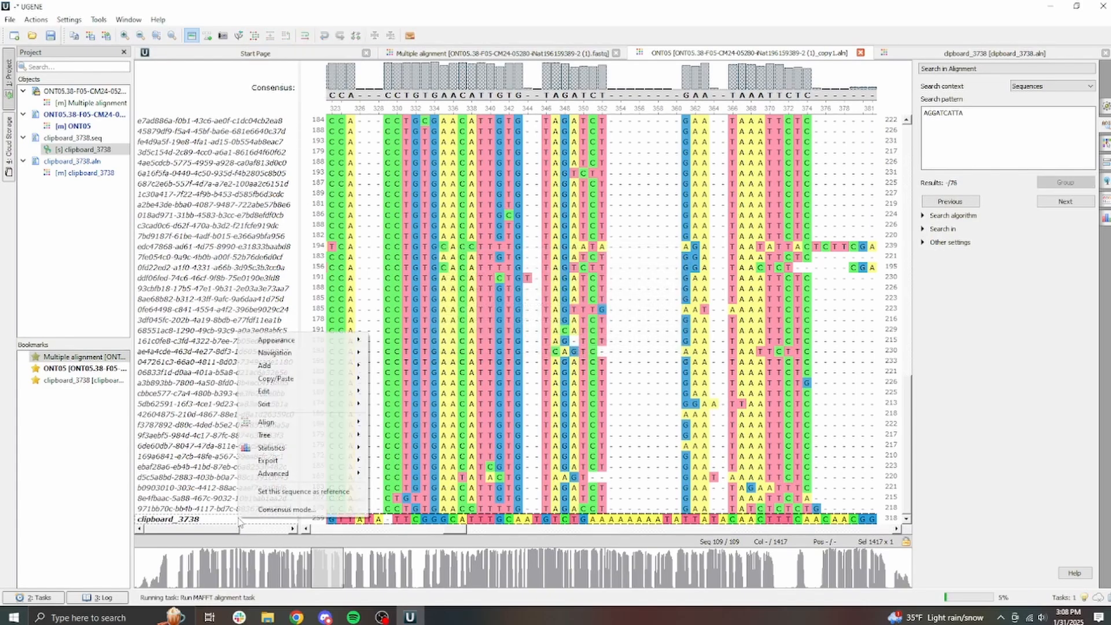
pyautogui.click(310, 491)
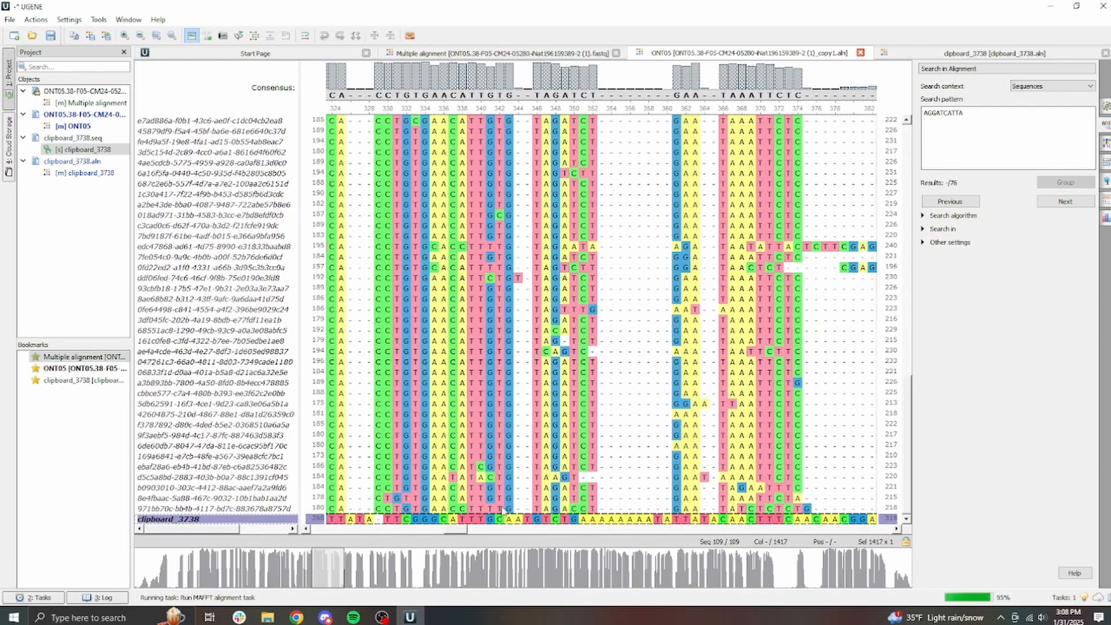
# Step: Examine the mismatches in the clipboard_3738 alignment and the ambiguous Y consensus column at position 993 across the reads
pyautogui.moveTo(458, 530); pyautogui.dragTo(541, 531)
pyautogui.click(949, 56)
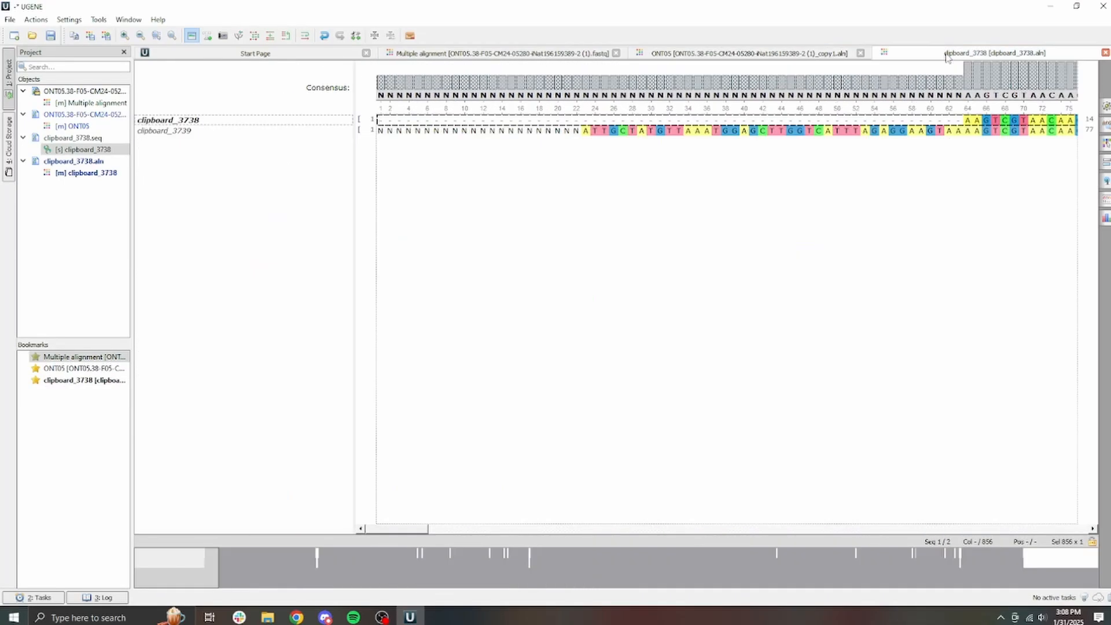
pyautogui.moveTo(306, 566); pyautogui.dragTo(421, 557)
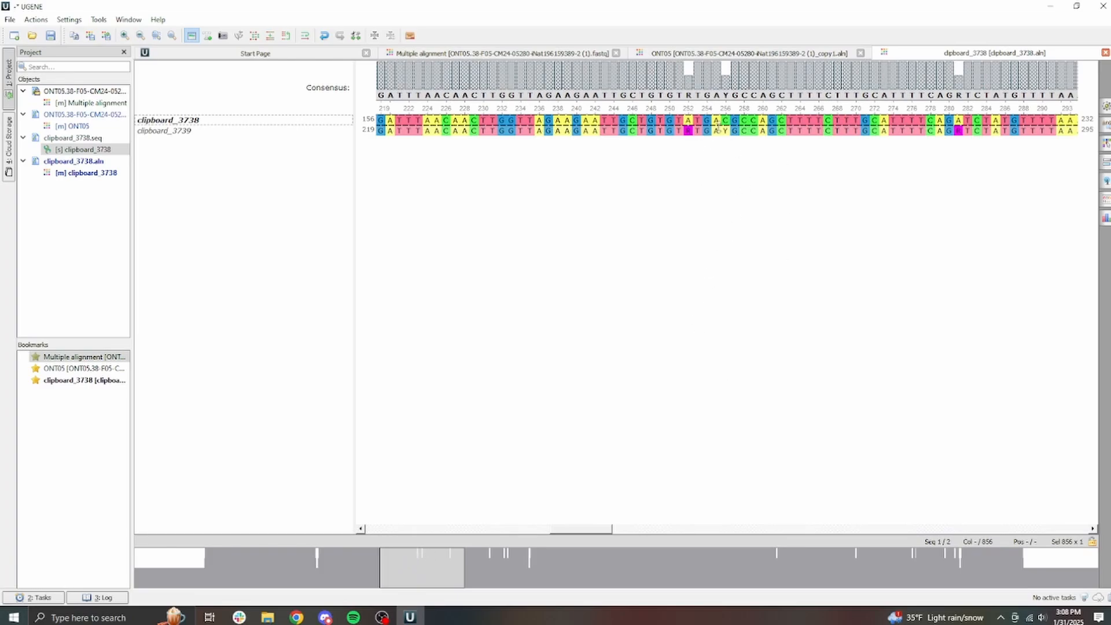
pyautogui.moveTo(444, 570); pyautogui.dragTo(515, 566)
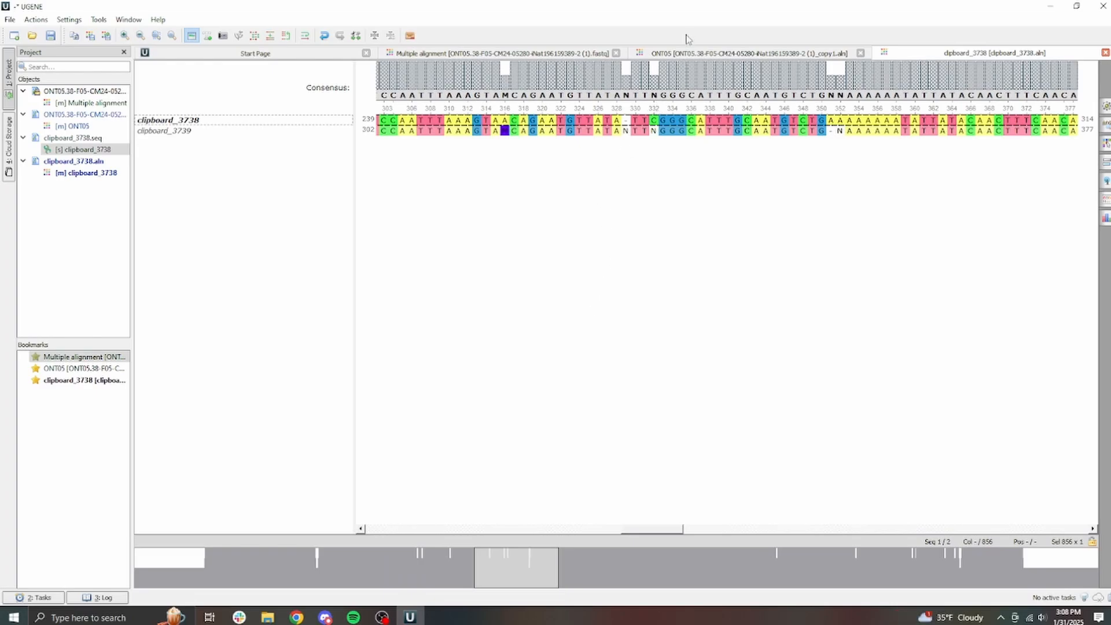
pyautogui.click(671, 55)
pyautogui.moveTo(541, 529); pyautogui.dragTo(695, 118)
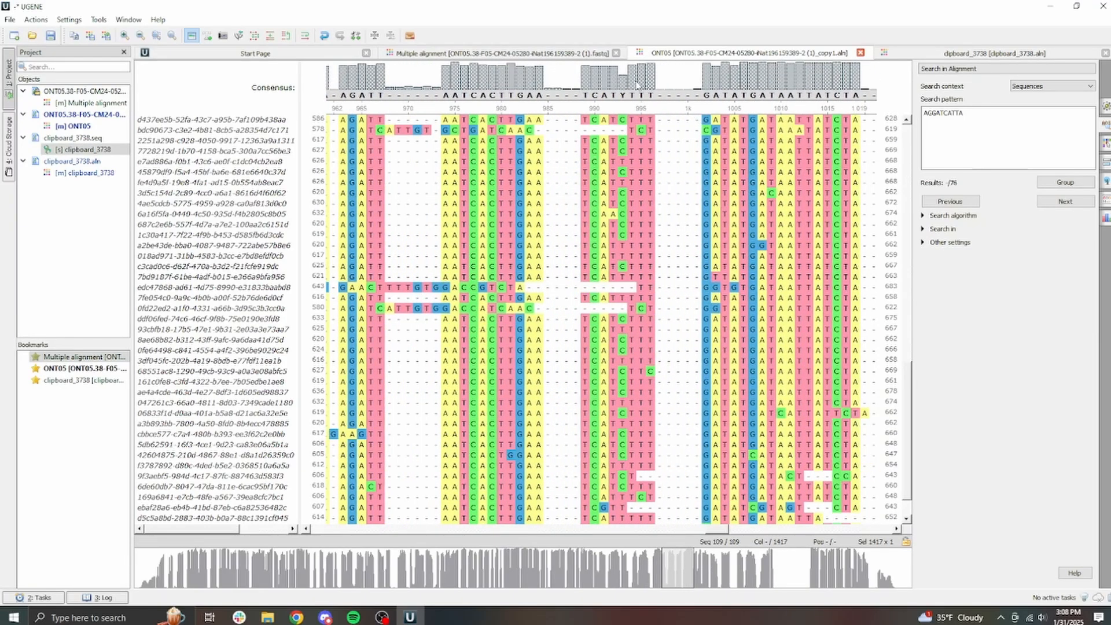
pyautogui.click(622, 93)
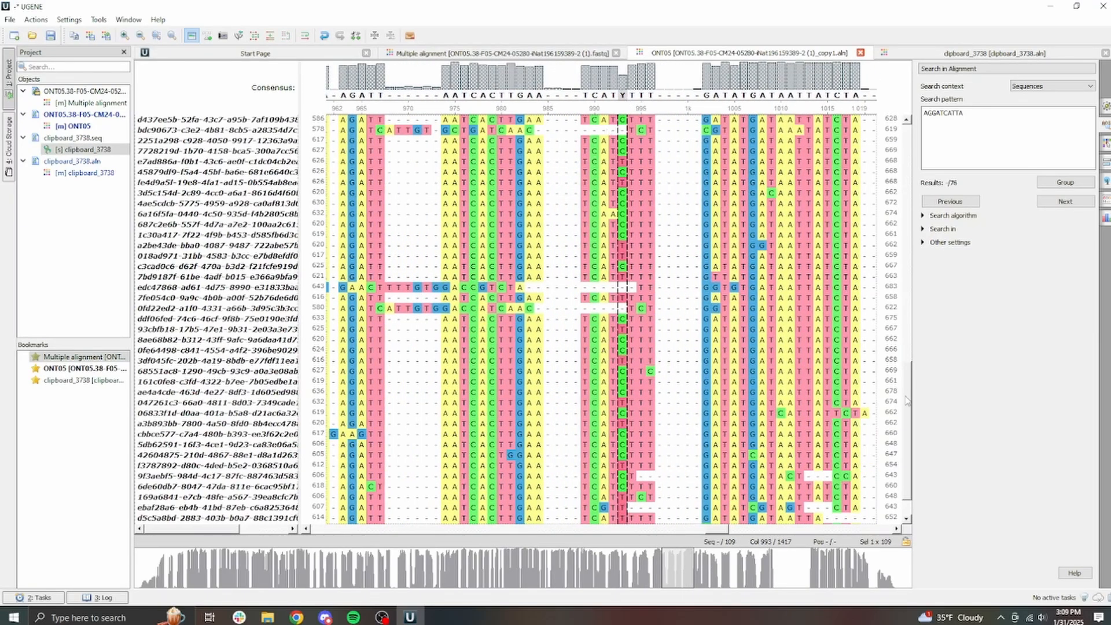
pyautogui.moveTo(907, 401); pyautogui.dragTo(894, 197)
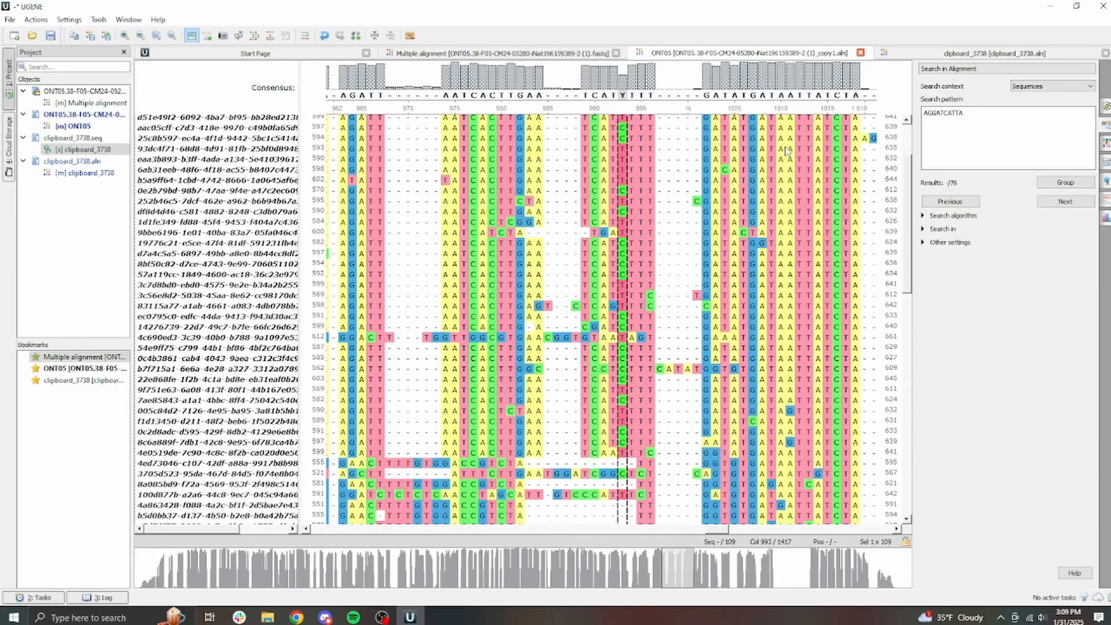
# Step: Rename clipboard_3738 as original and clipboard_3739 as consensus in the pairwise alignment
pyautogui.click(946, 53)
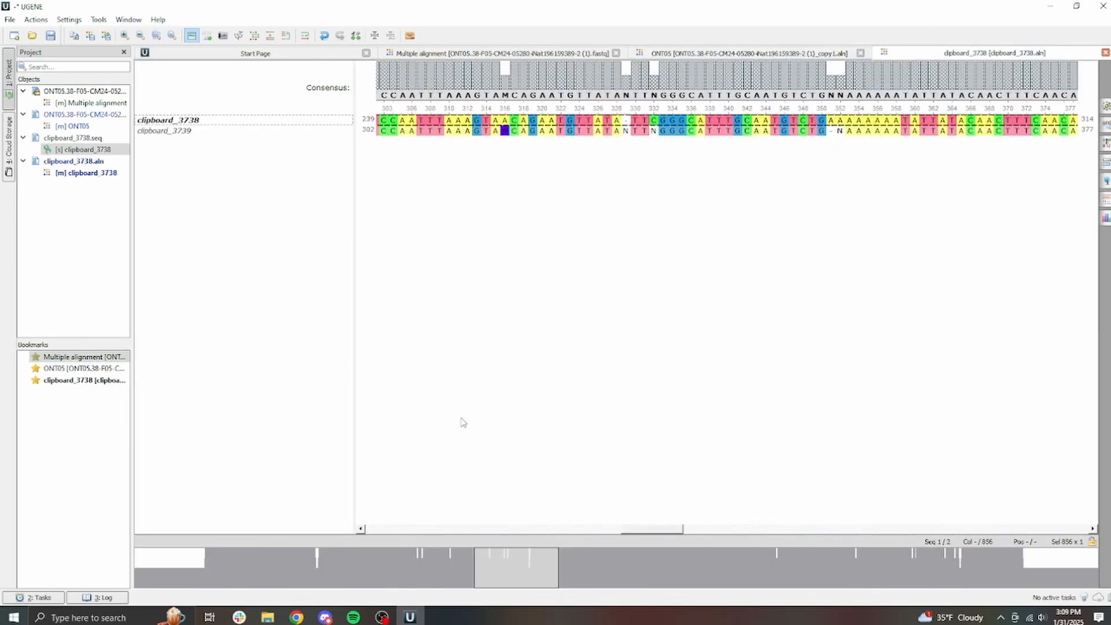
pyautogui.doubleClick(191, 123)
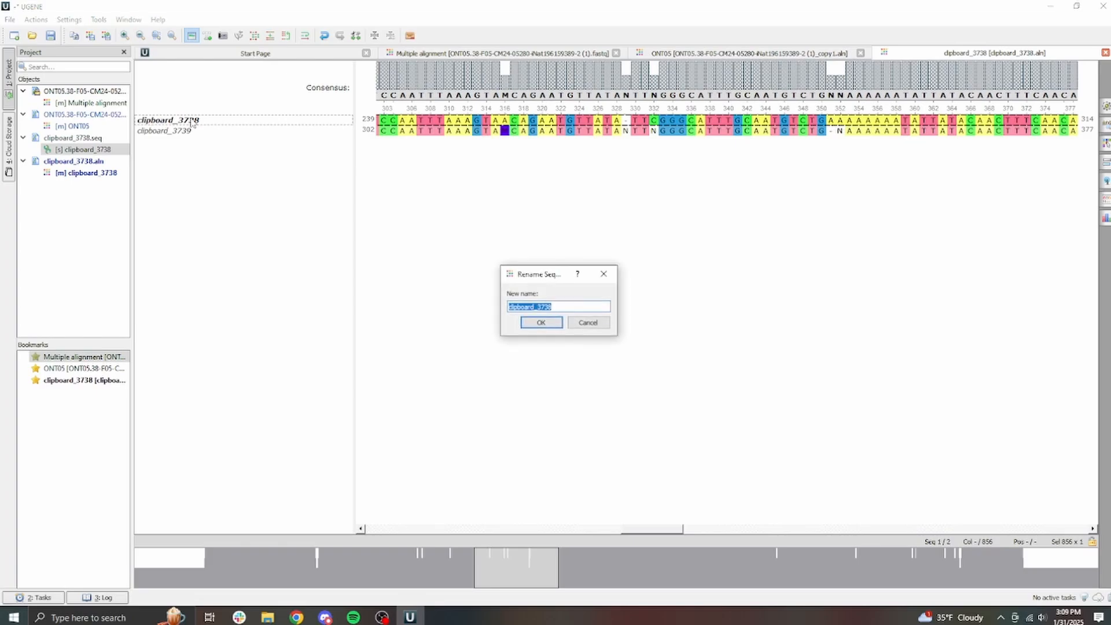
pyautogui.write('original')
pyautogui.press('Return')
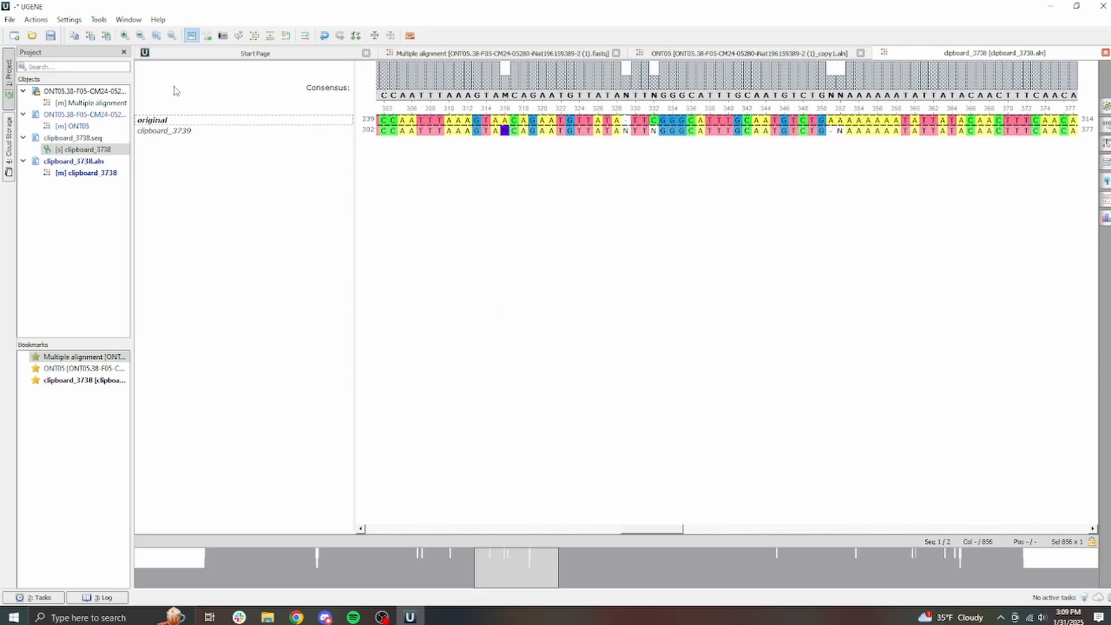
pyautogui.doubleClick(213, 132)
pyautogui.write('conse')
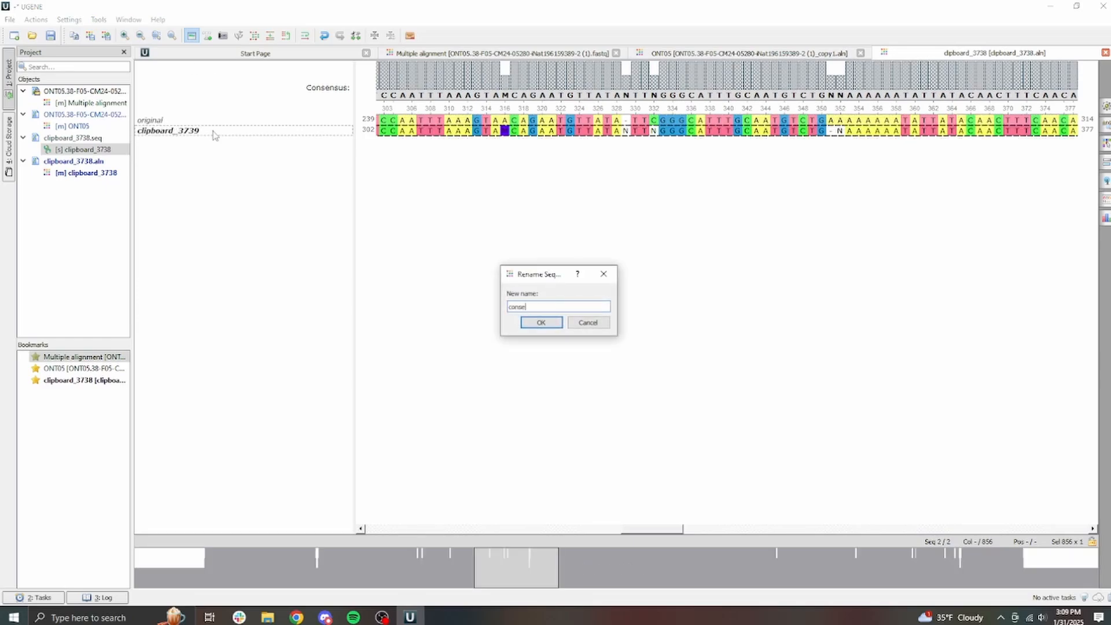
pyautogui.write('nsus')
pyautogui.press('Return')
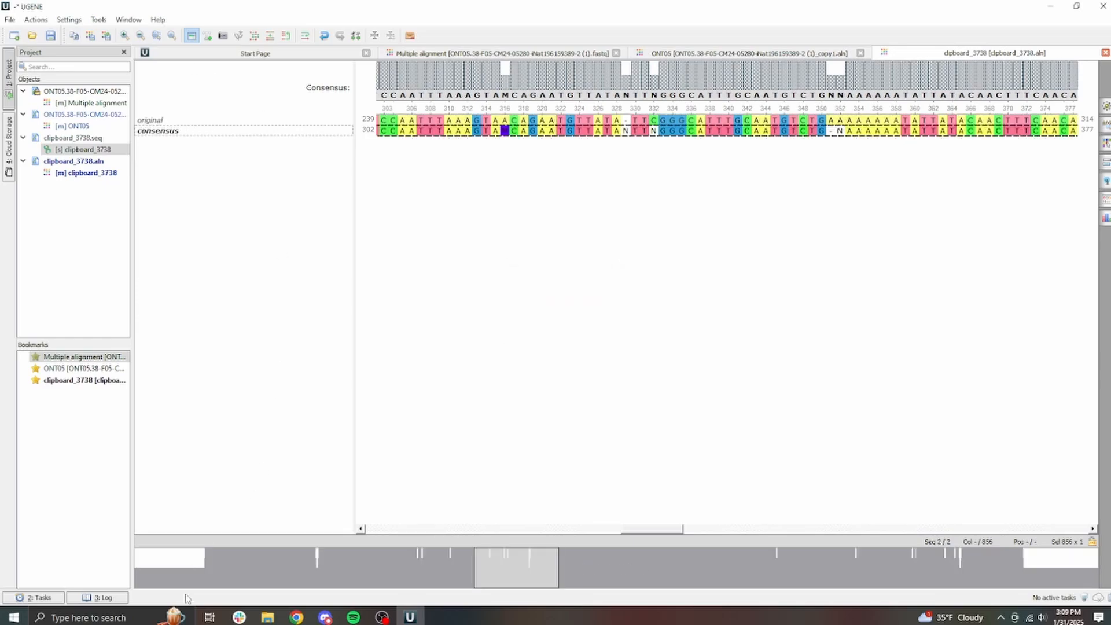
# Step: Trim the pairwise alignment to the original's span by deleting columns 1 to 63 and the overhang past the original's end
pyautogui.moveTo(204, 568); pyautogui.dragTo(77, 533)
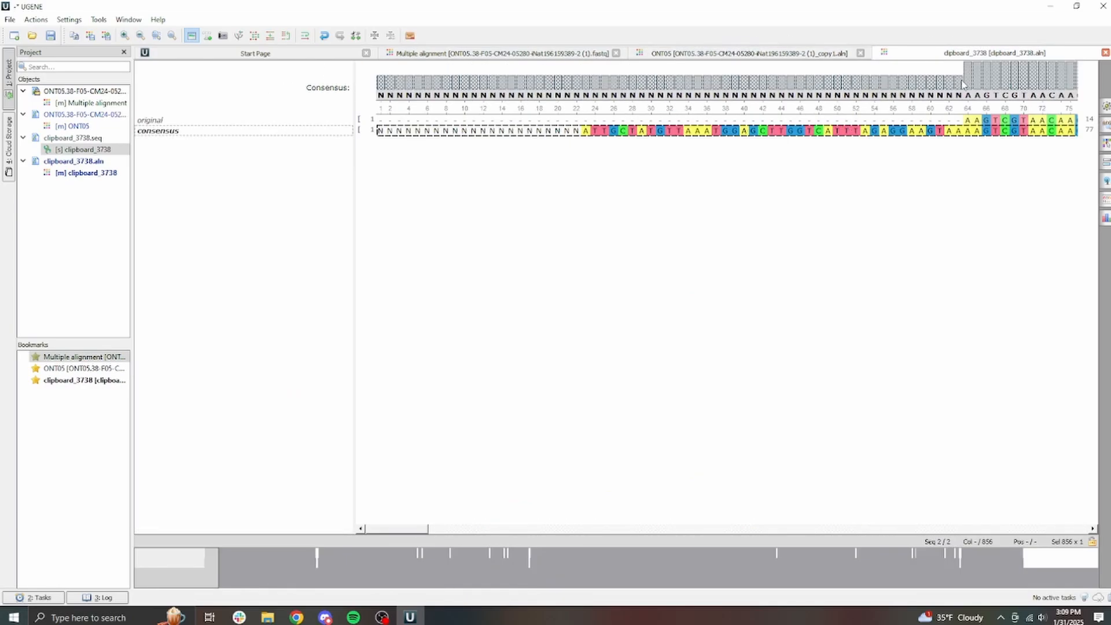
pyautogui.click(961, 84)
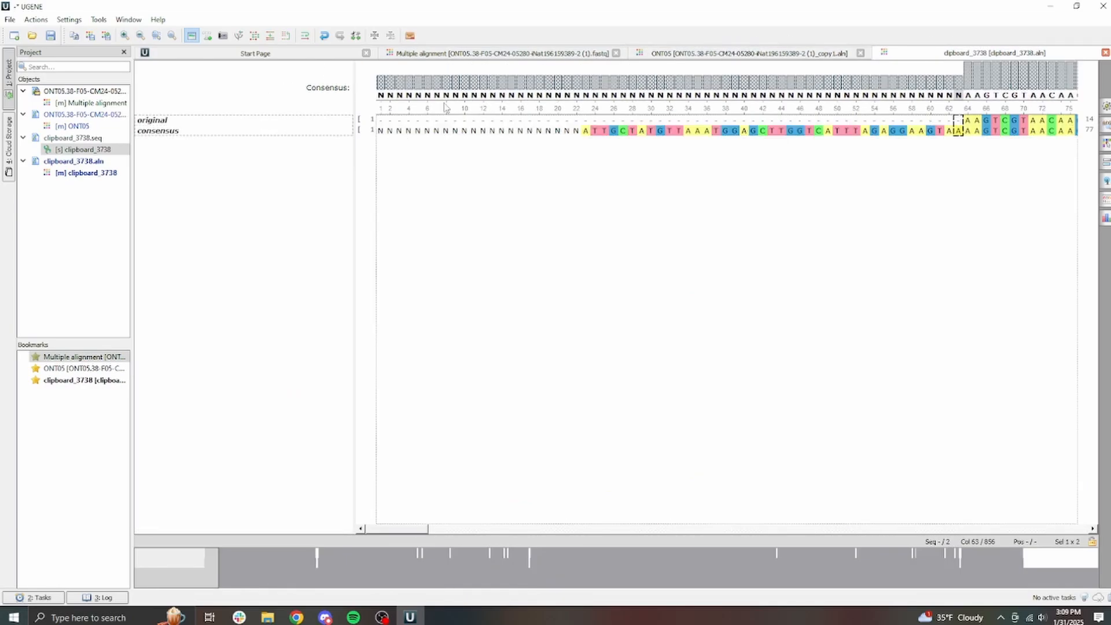
pyautogui.keyDown('shift'); pyautogui.click(379, 87); pyautogui.keyUp('shift')
pyautogui.press('Delete')
pyautogui.click(1022, 570)
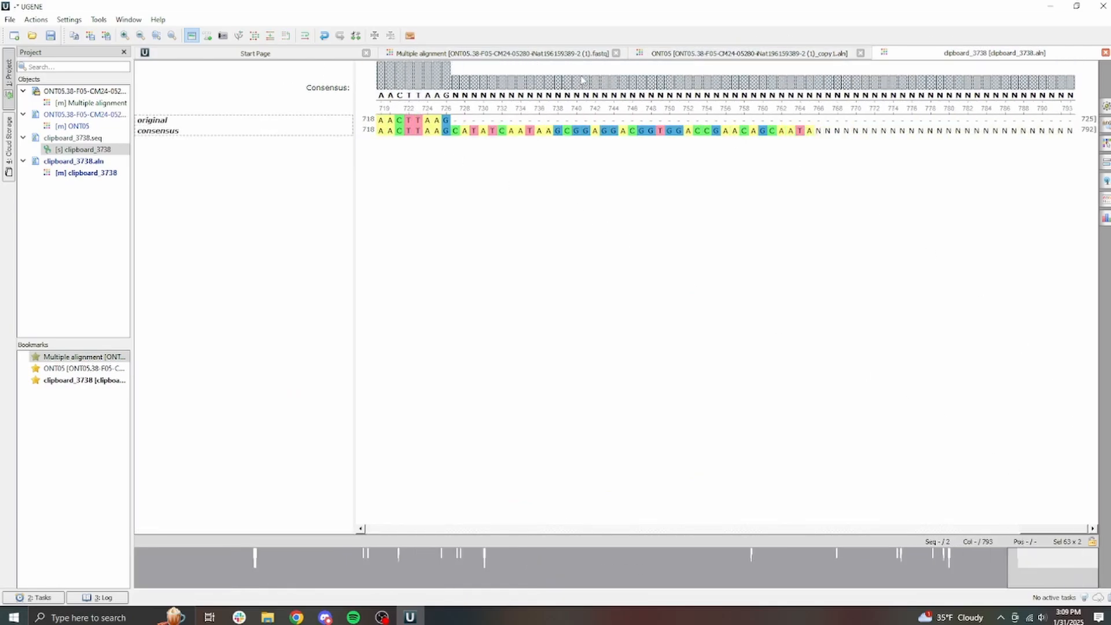
pyautogui.click(456, 87)
pyautogui.keyDown('shift'); pyautogui.click(1066, 89); pyautogui.keyUp('shift')
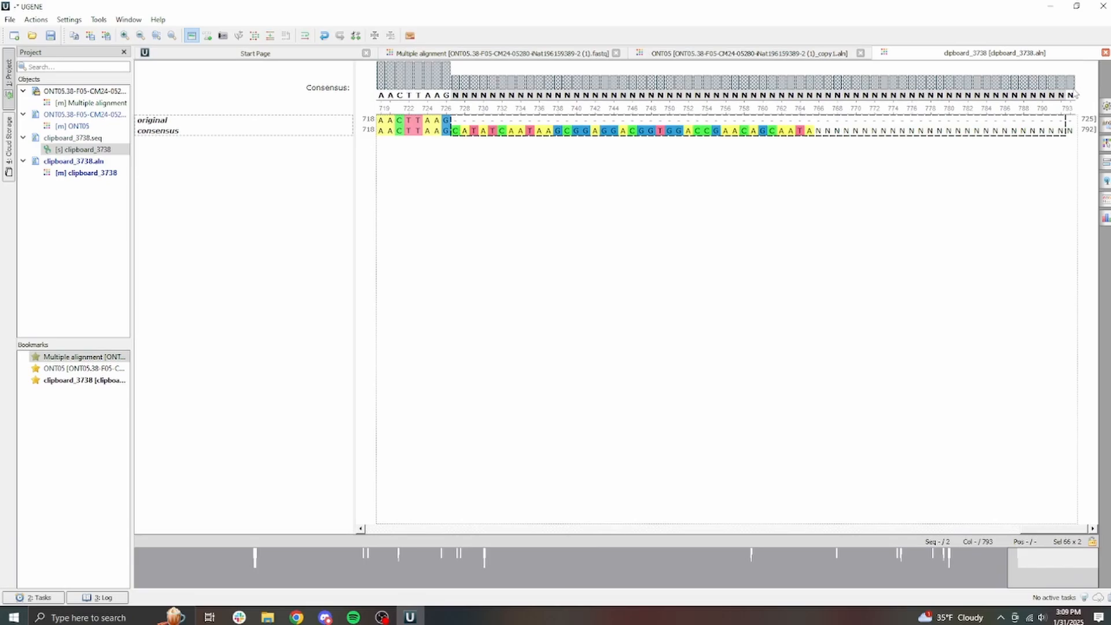
pyautogui.press('Delete')
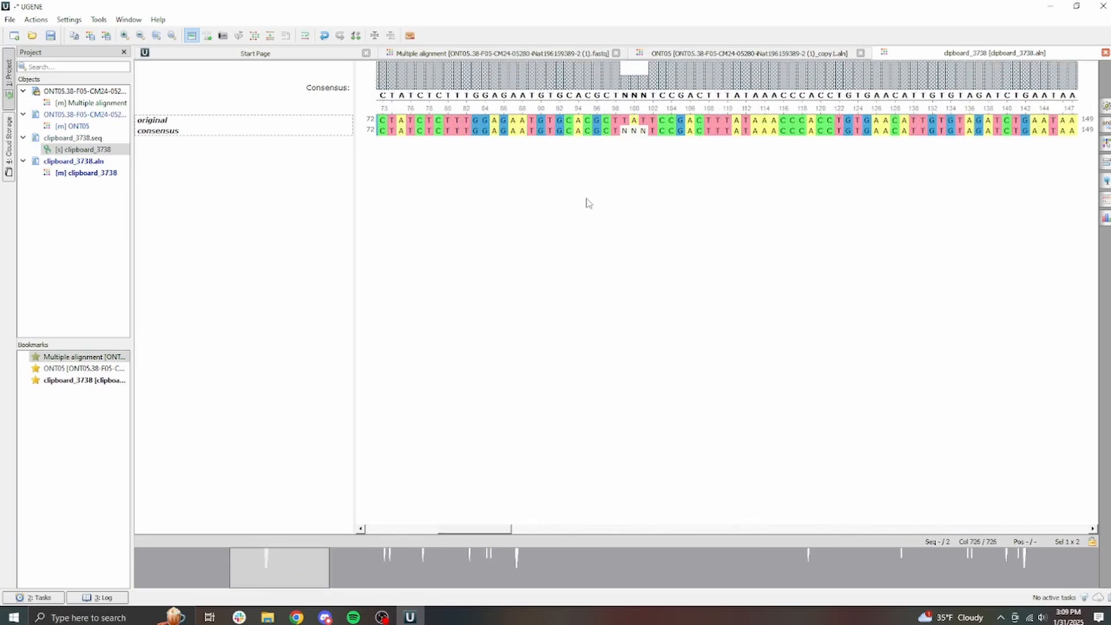
# Step: Copy TCCGACTTTATAAACCCA, just after the NNN stretch in the original, and search for it in the _copy1.aln reads
pyautogui.click(416, 575)
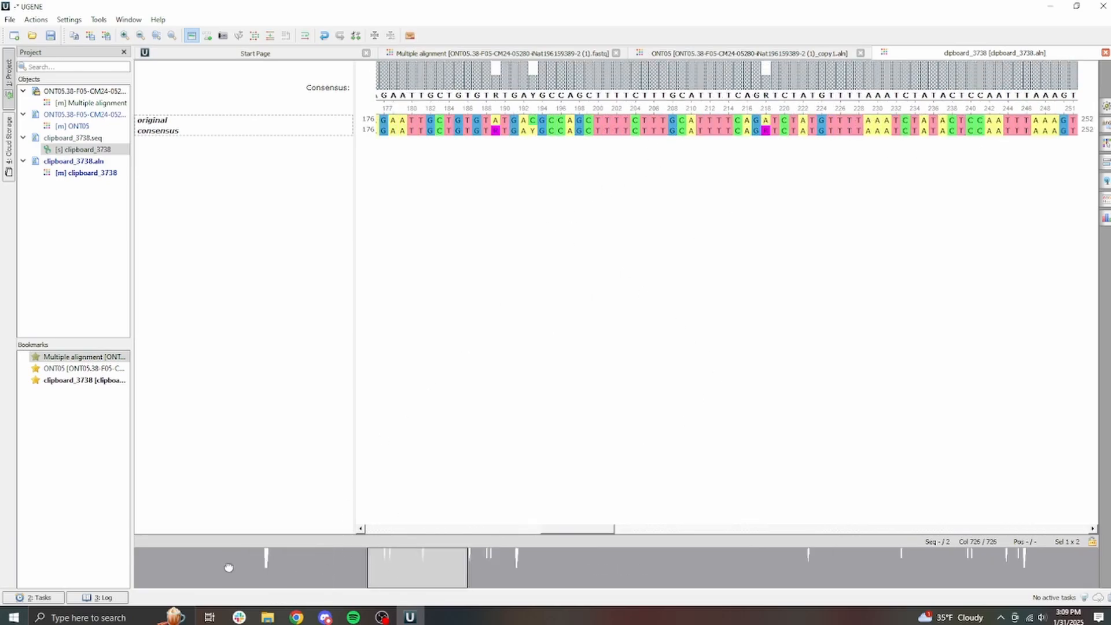
pyautogui.click(424, 567)
pyautogui.moveTo(404, 571)
pyautogui.mouseDown()
pyautogui.moveTo(285, 570)
pyautogui.moveTo(405, 569)
pyautogui.mouseUp()
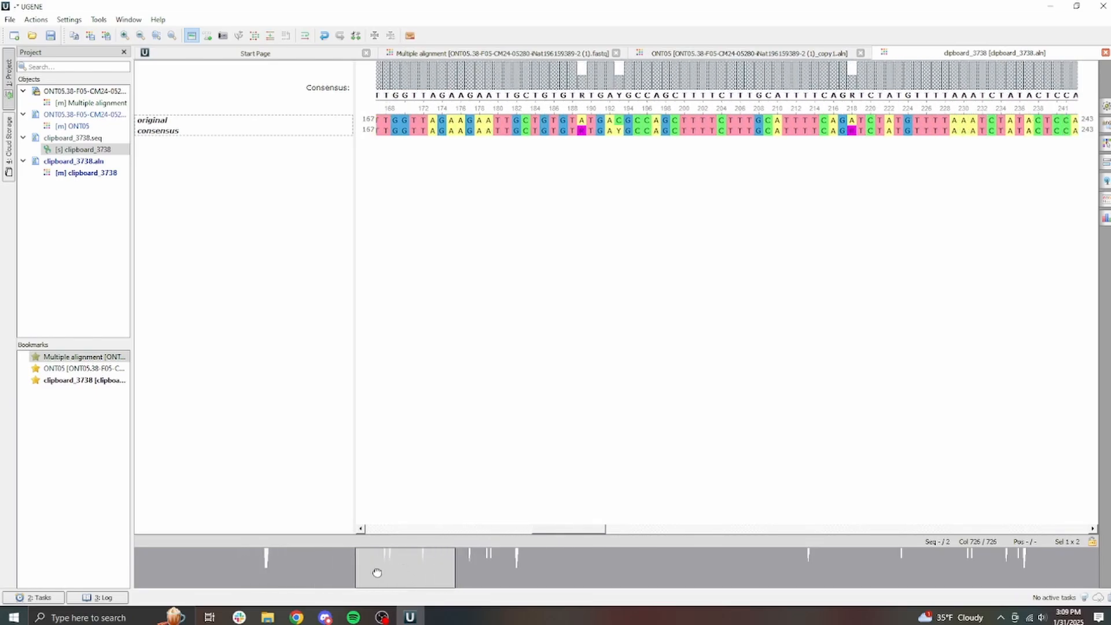
pyautogui.click(283, 574)
pyautogui.click(608, 120)
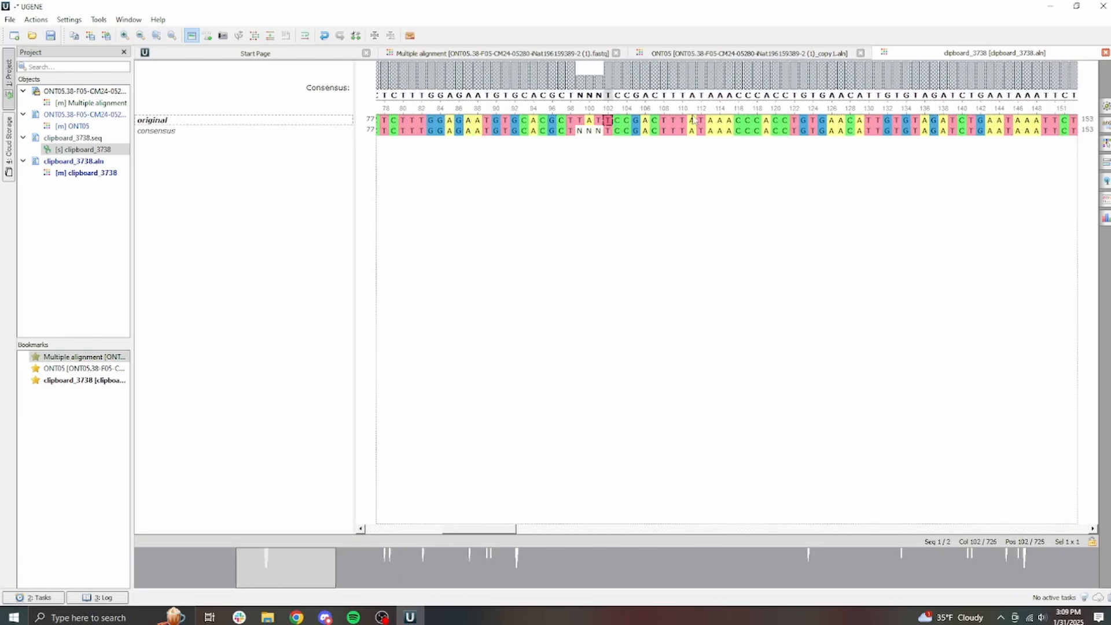
pyautogui.keyDown('shift'); pyautogui.click(765, 121); pyautogui.keyUp('shift')
pyautogui.hotkey('ctrl', 'c')
pyautogui.click(703, 53)
pyautogui.hotkey('ctrl', 'v')
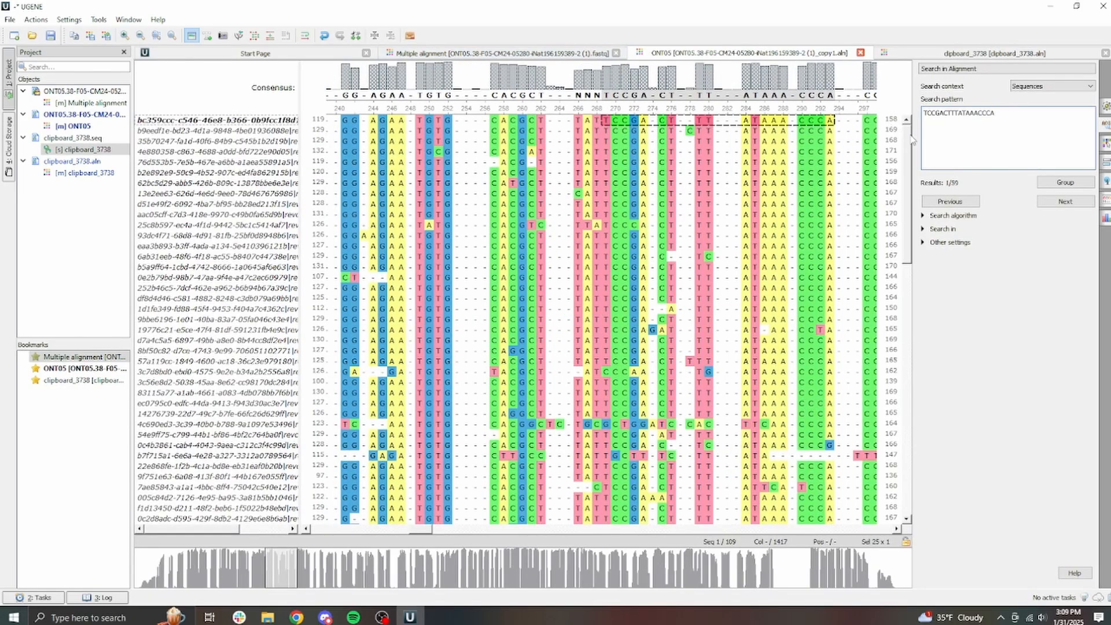
# Step: Check the base frequencies of the three N consensus columns across the reads, with the alignment search hidden
pyautogui.moveTo(912, 139); pyautogui.dragTo(856, 103)
pyautogui.moveTo(576, 88)
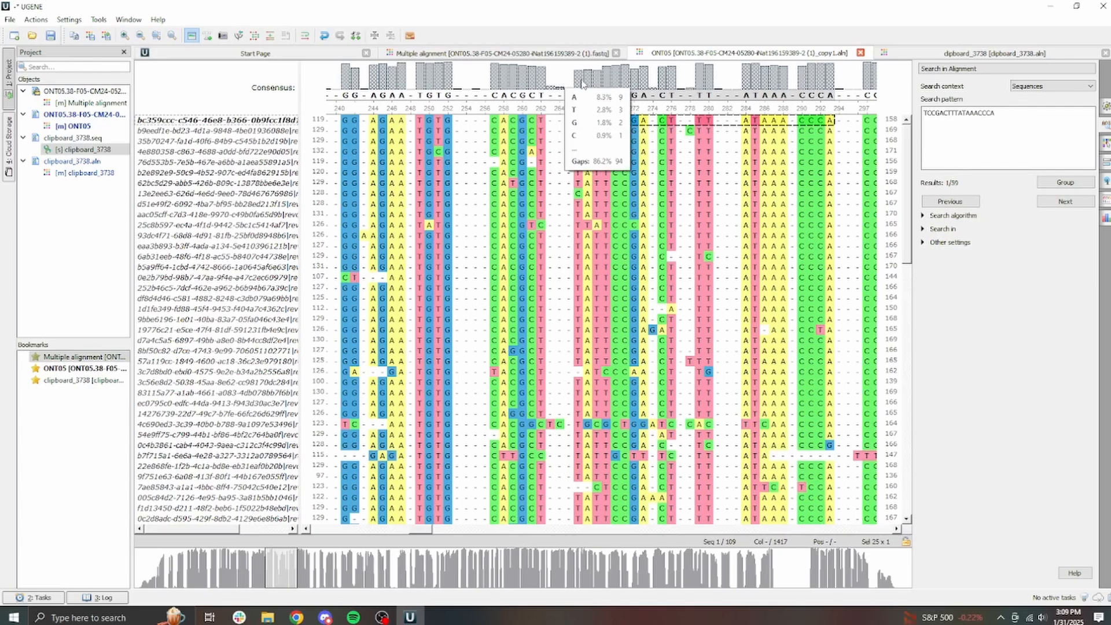
pyautogui.click(1106, 106)
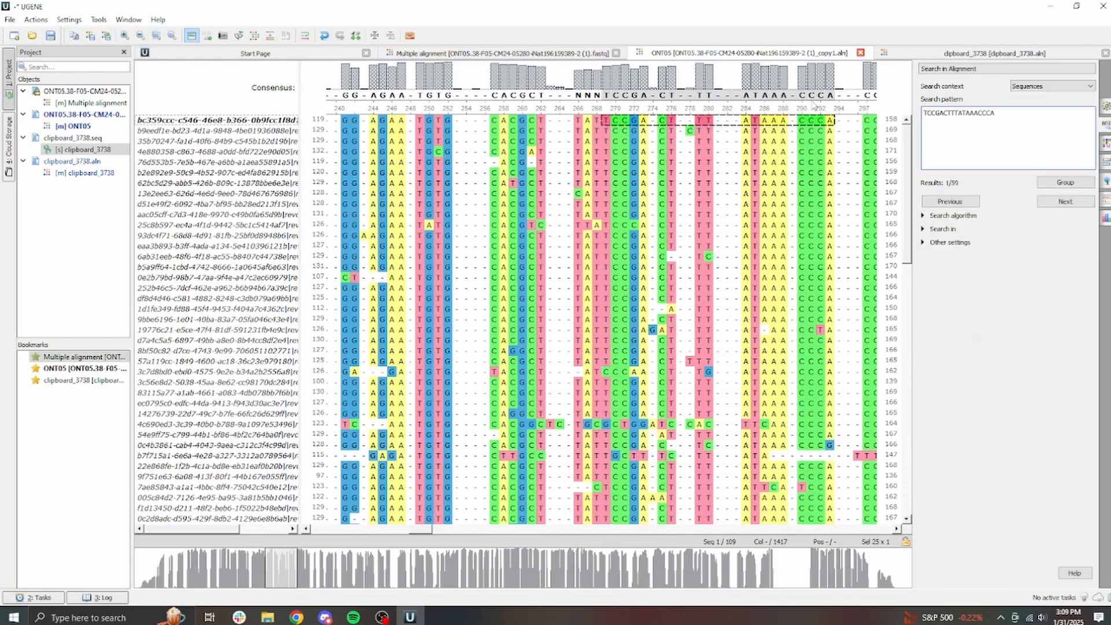
pyautogui.click(1107, 127)
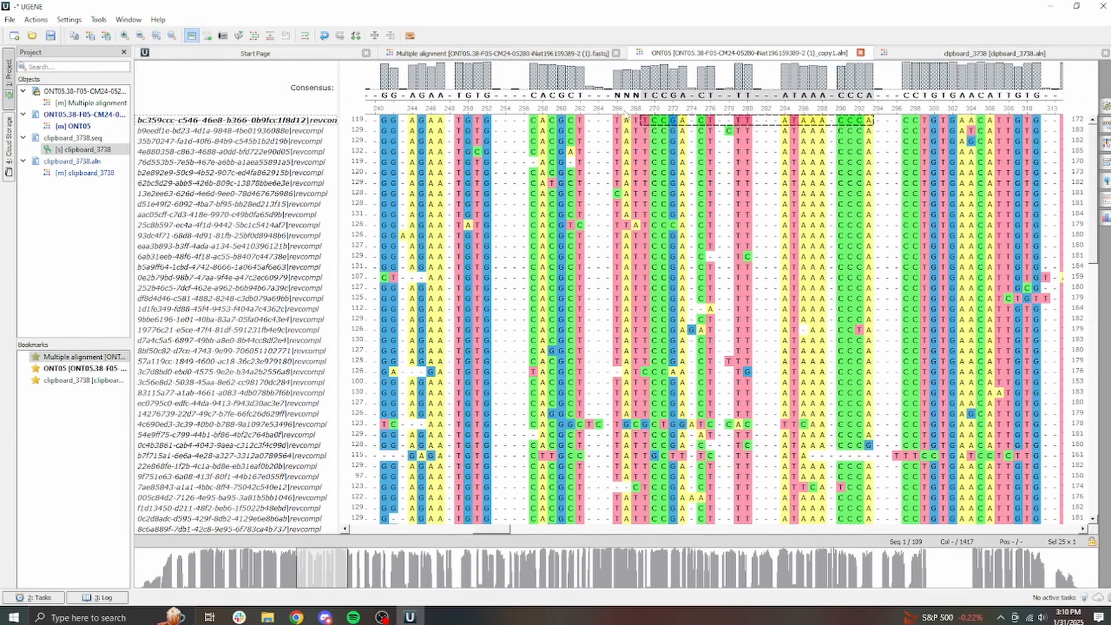
pyautogui.moveTo(617, 95)
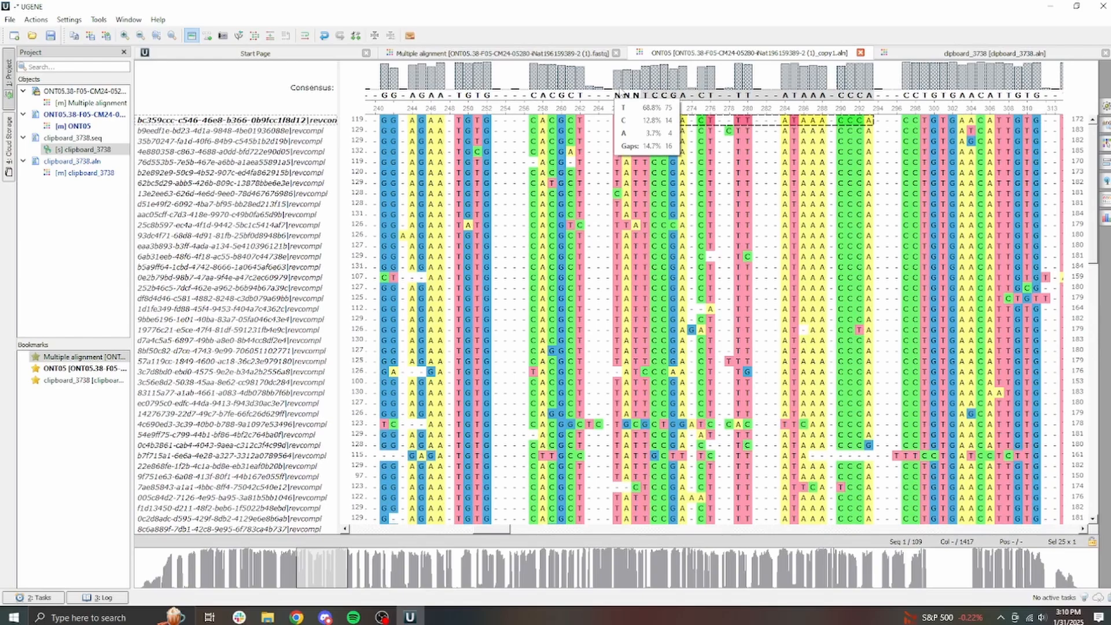
pyautogui.click(954, 54)
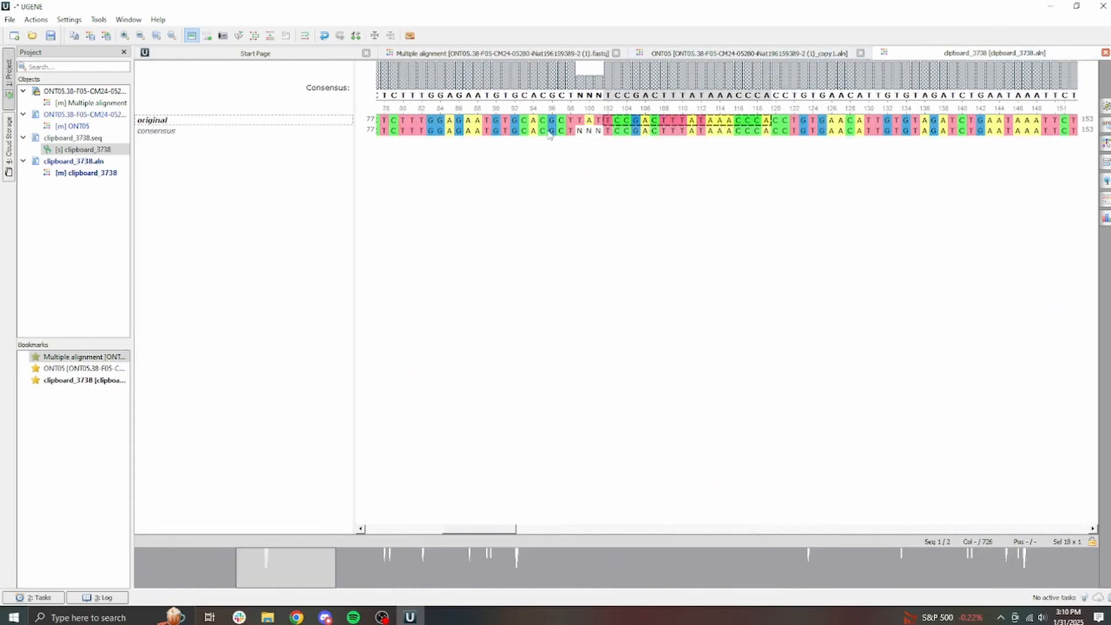
pyautogui.click(747, 52)
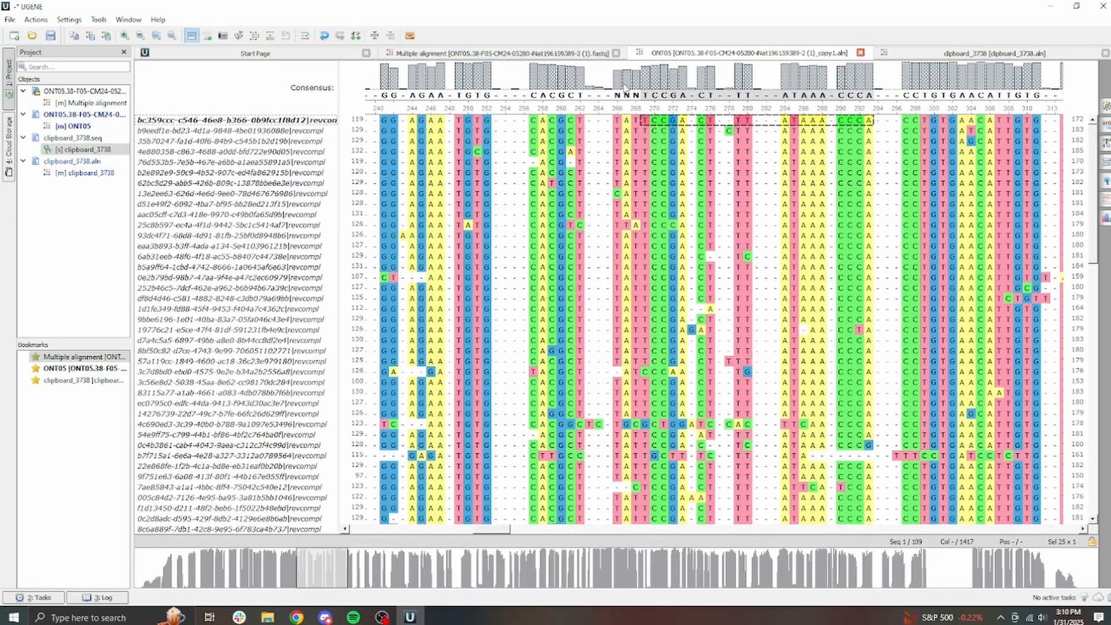
pyautogui.moveTo(625, 88)
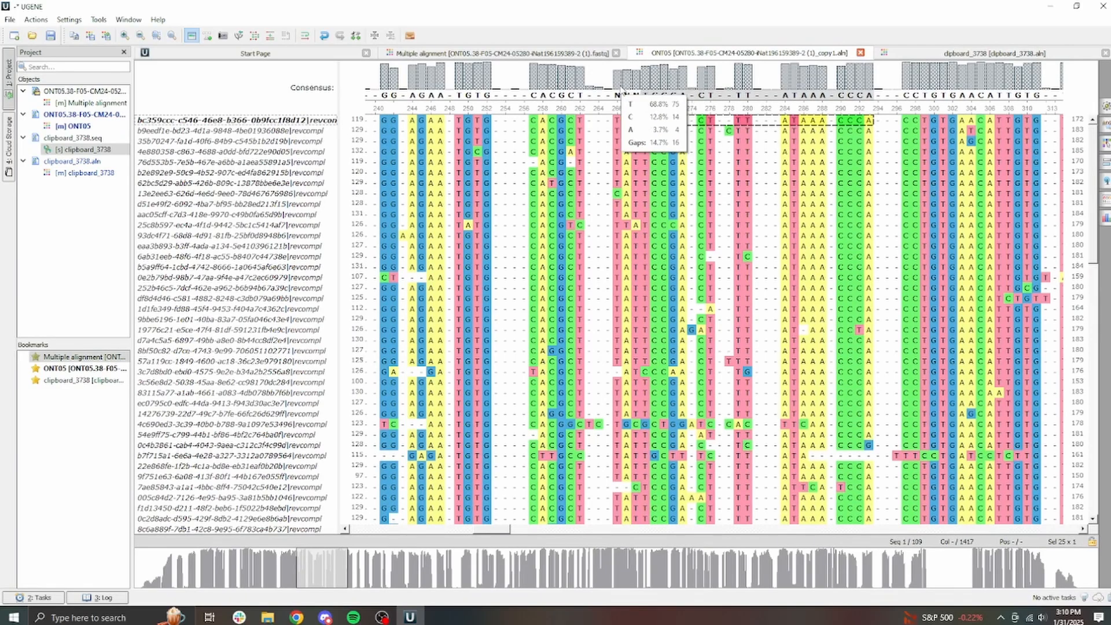
# Step: Replace the three Ns at positions 99 to 101 of the consensus sequence in clipboard_3738.aln with T, A and T
pyautogui.click(926, 53)
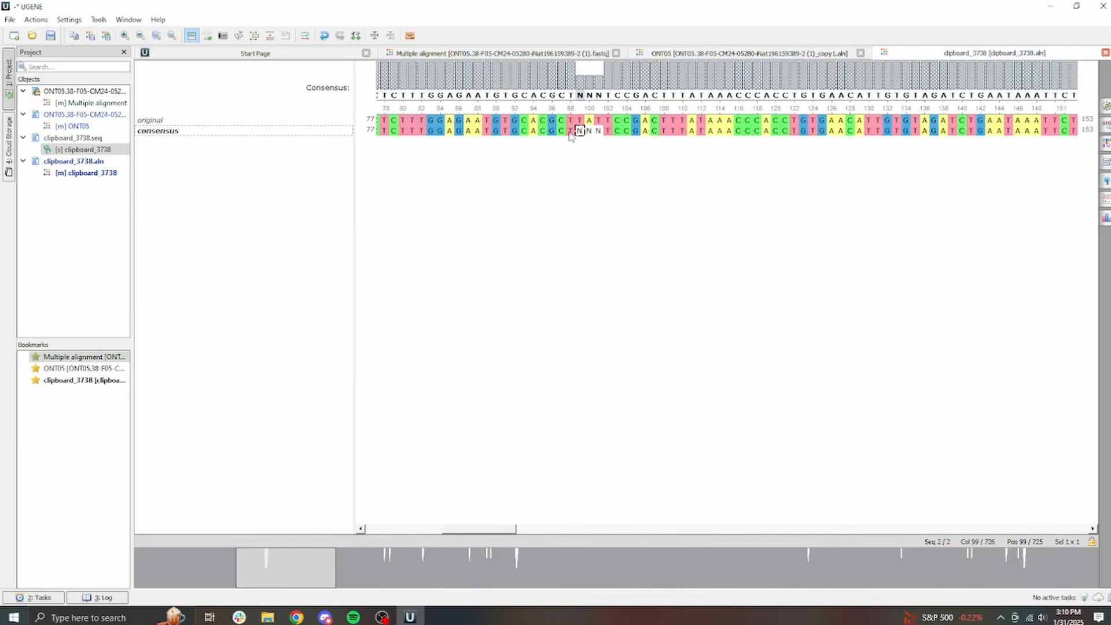
pyautogui.hotkey('shift', 'r')
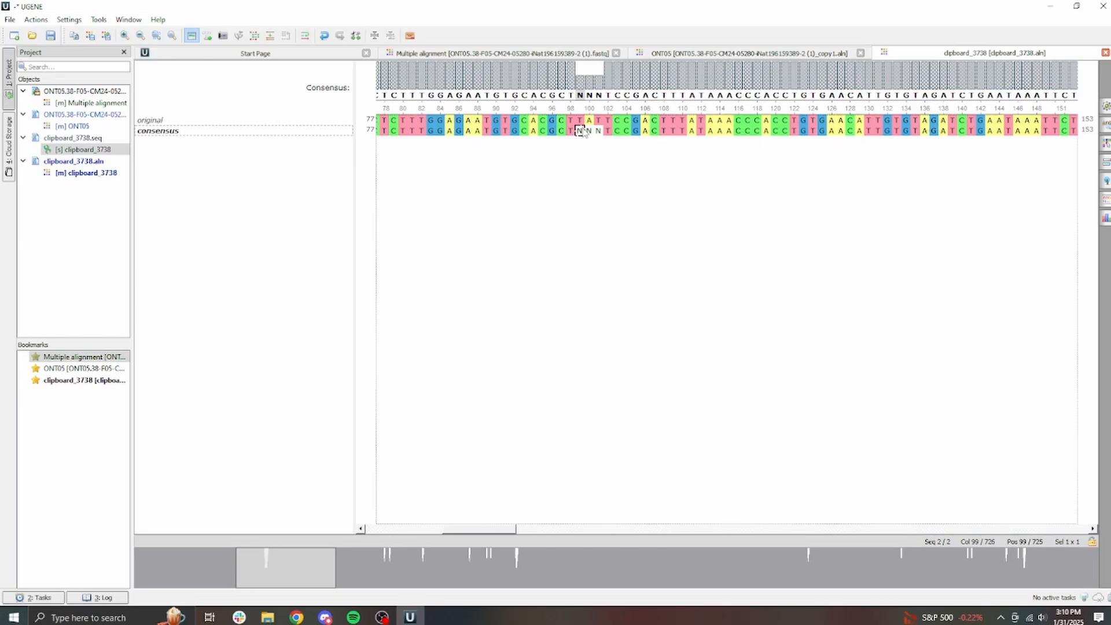
pyautogui.write('T')
pyautogui.click(591, 130)
pyautogui.hotkey('shift', 'r')
pyautogui.write('A')
pyautogui.click(599, 131)
pyautogui.hotkey('shift', 'r')
pyautogui.write('TAT')
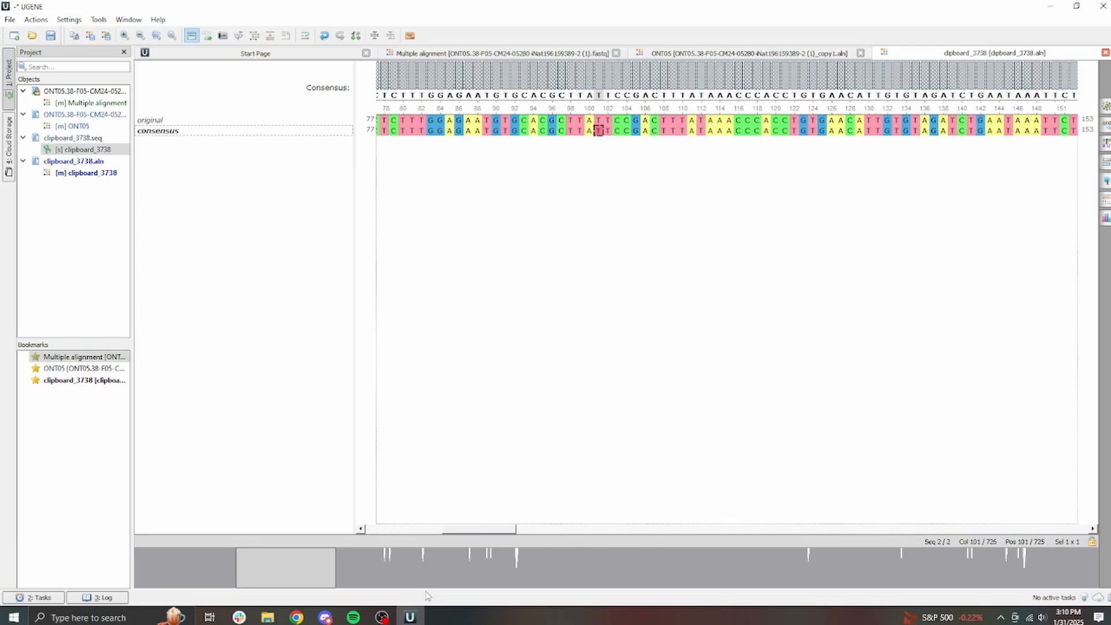
# Step: Copy TGACGCCAGCTTT, just after the first R mismatch in the original, and search for it in the _copy1.aln reads
pyautogui.click(408, 573)
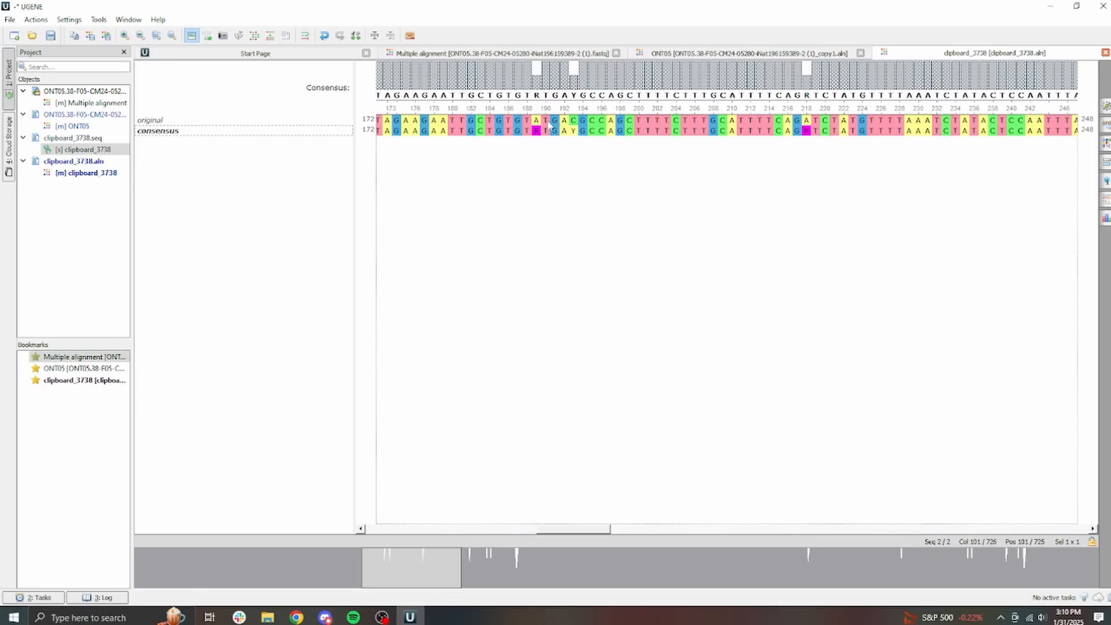
pyautogui.moveTo(554, 120); pyautogui.dragTo(656, 118)
pyautogui.click(721, 52)
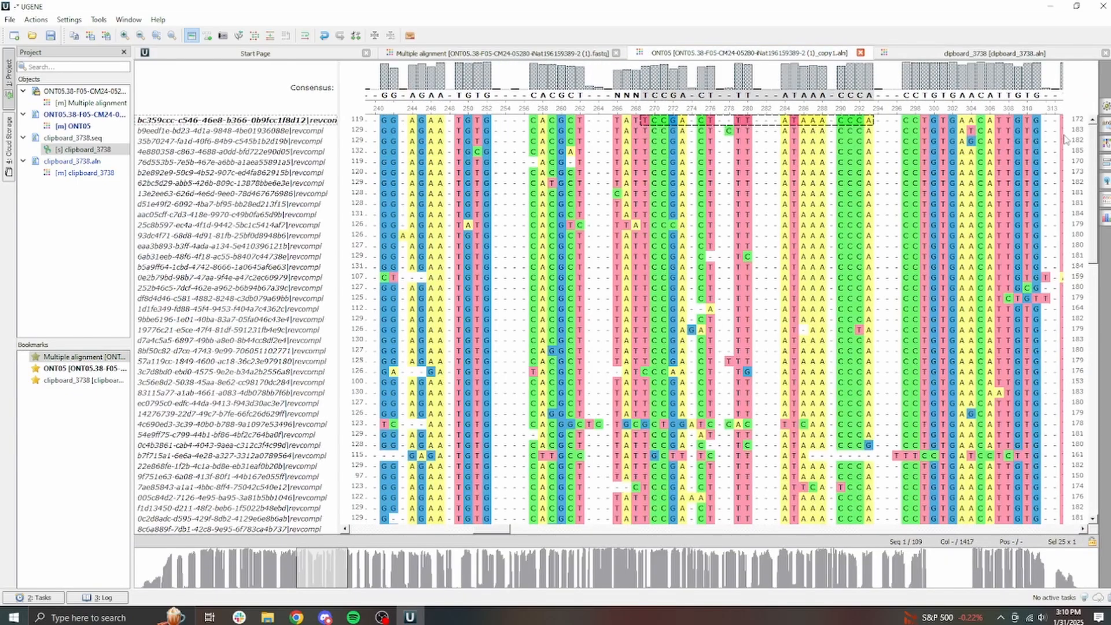
pyautogui.click(1106, 124)
pyautogui.click(1052, 130)
pyautogui.hotkey('ctrl', 'a')
pyautogui.hotkey('ctrl', 'v')
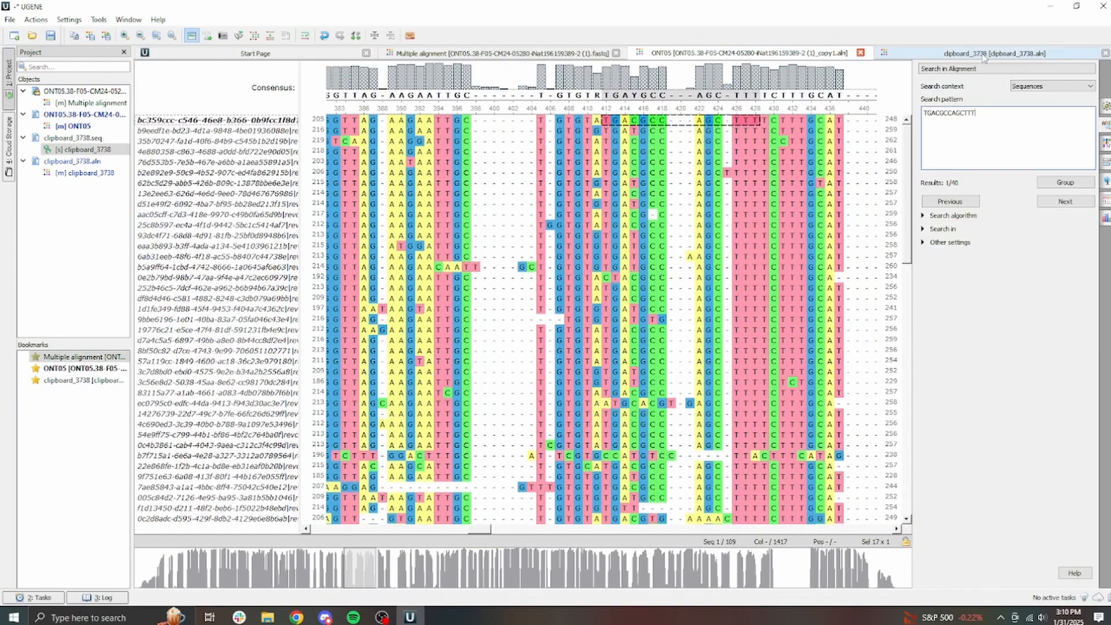
pyautogui.click(983, 55)
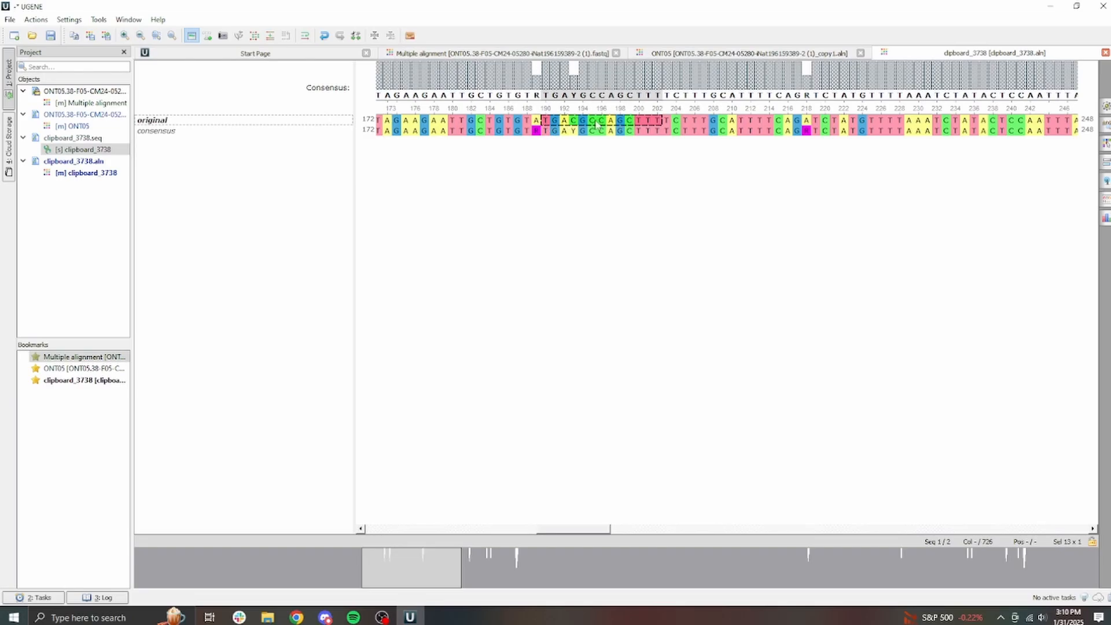
pyautogui.click(703, 54)
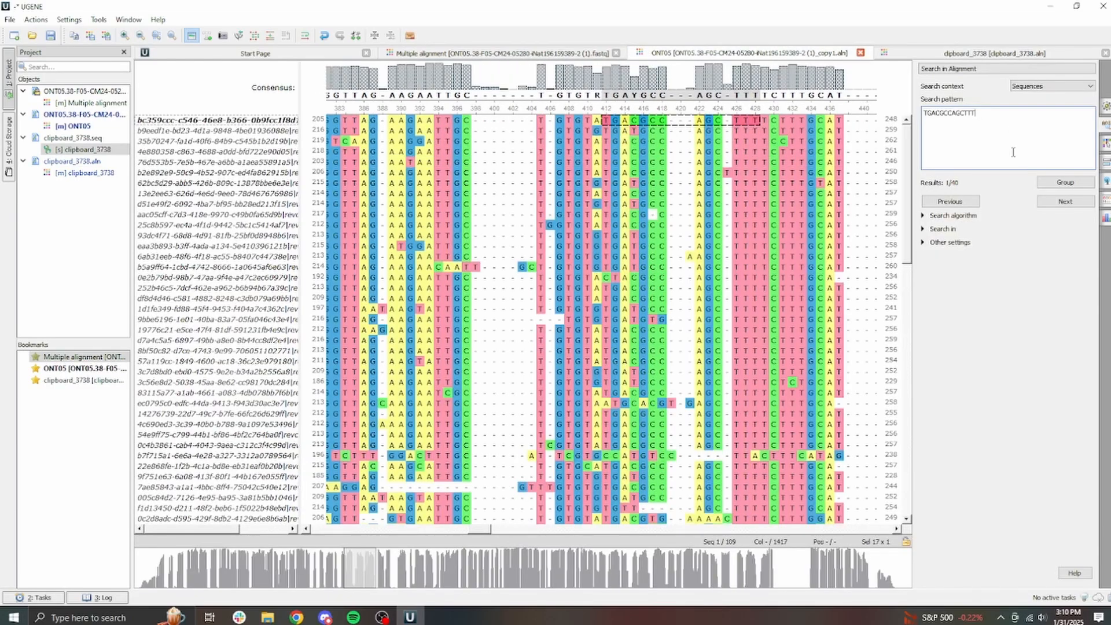
# Step: Realign consensus columns 411 to 415, covering RTGAY, across all reads with MUSCLE in its default mode
pyautogui.click(599, 81)
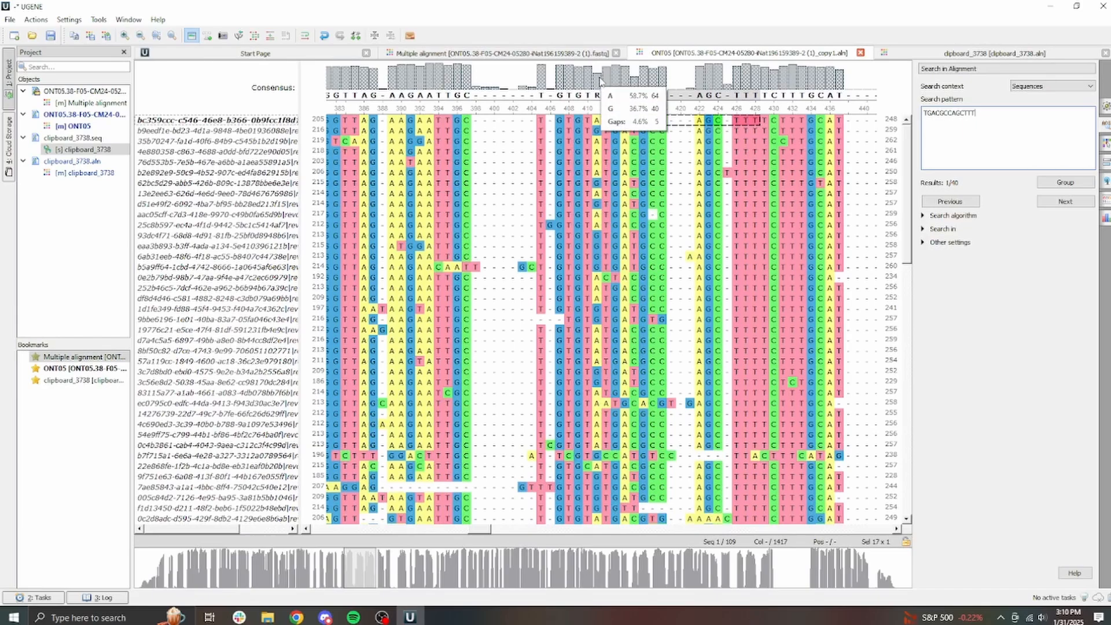
pyautogui.keyDown('shift'); pyautogui.click(637, 83); pyautogui.keyUp('shift')
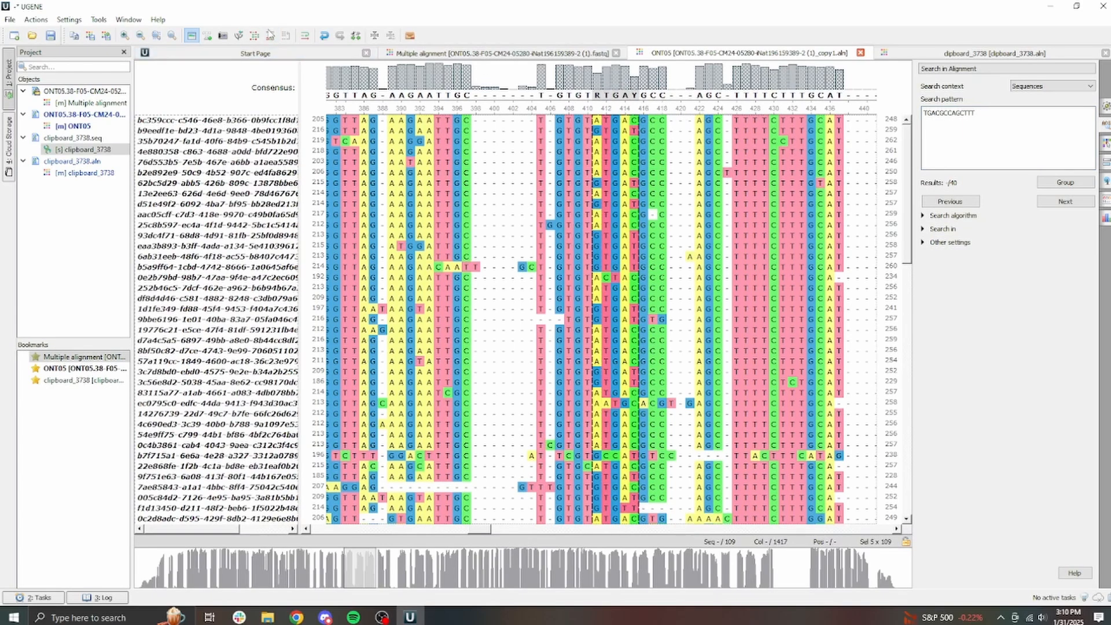
pyautogui.click(270, 35)
pyautogui.click(268, 46)
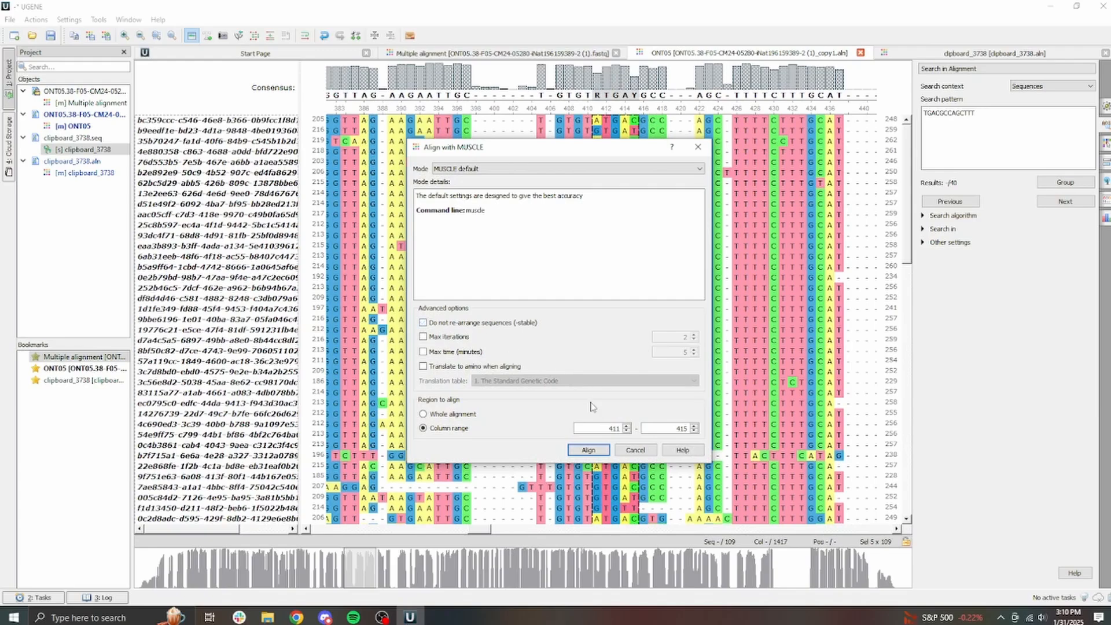
pyautogui.click(588, 449)
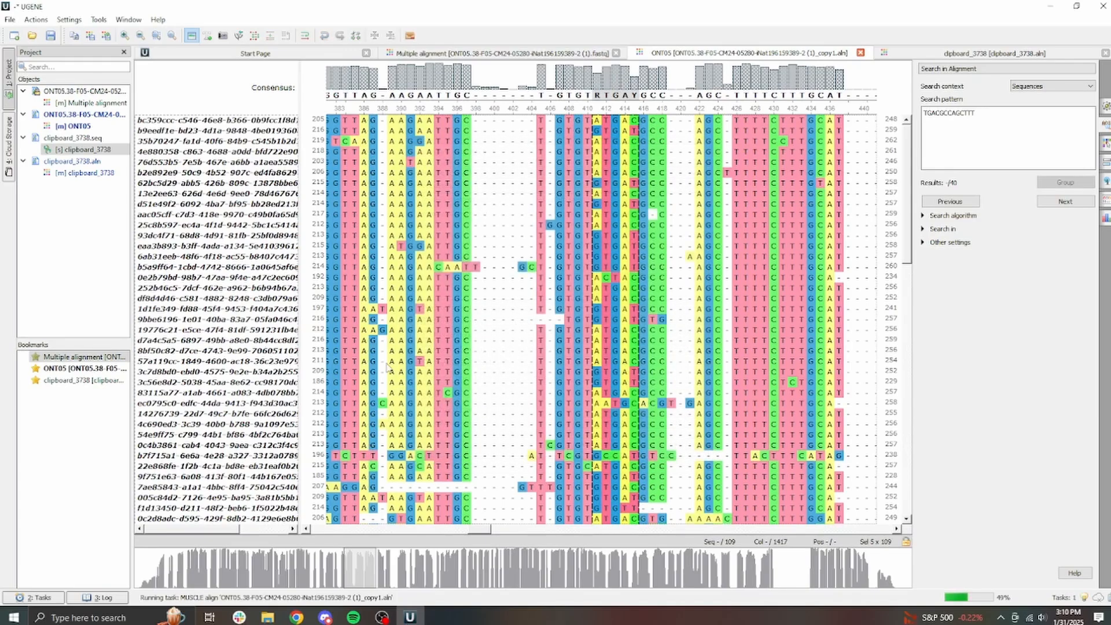
pyautogui.click(260, 36)
pyautogui.click(272, 47)
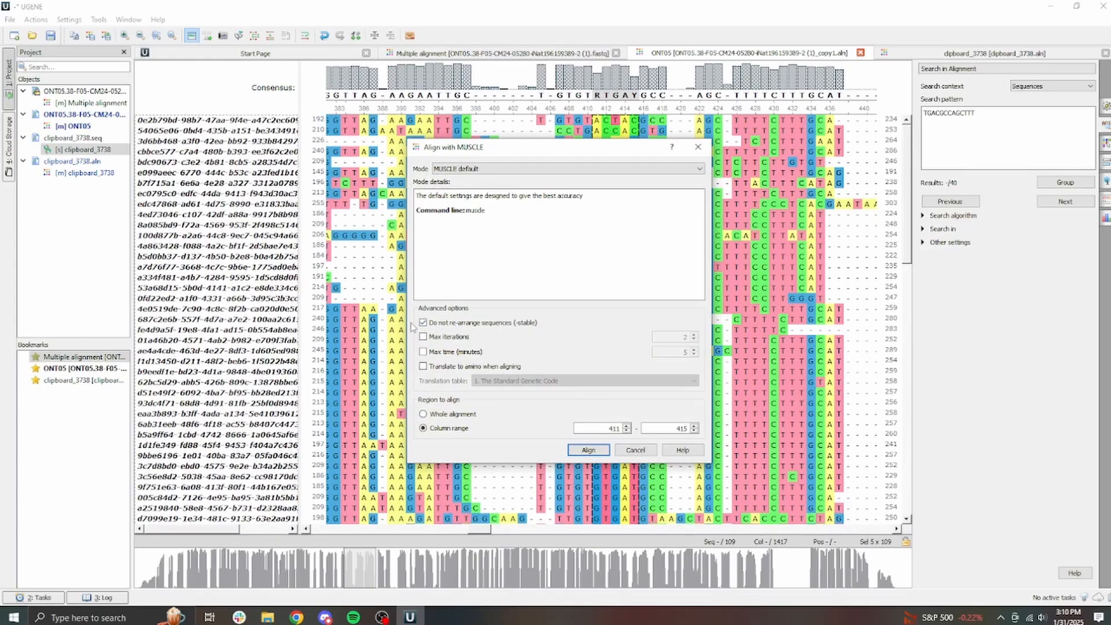
pyautogui.click(644, 449)
# Step: Move the block of divergent reads from 0e2b79bd to 0fd22ed2 down the alignment to just above read bc359ccc
pyautogui.moveTo(906, 196); pyautogui.dragTo(865, 140)
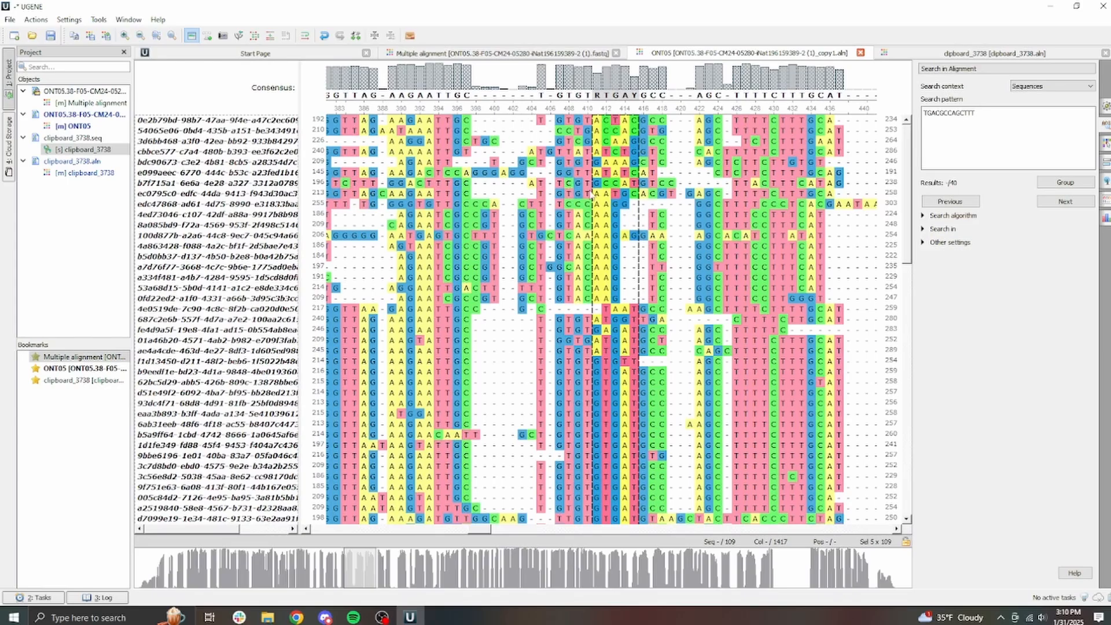
pyautogui.click(272, 120)
pyautogui.moveTo(283, 296); pyautogui.dragTo(281, 301)
pyautogui.moveTo(264, 198); pyautogui.dragTo(264, 437)
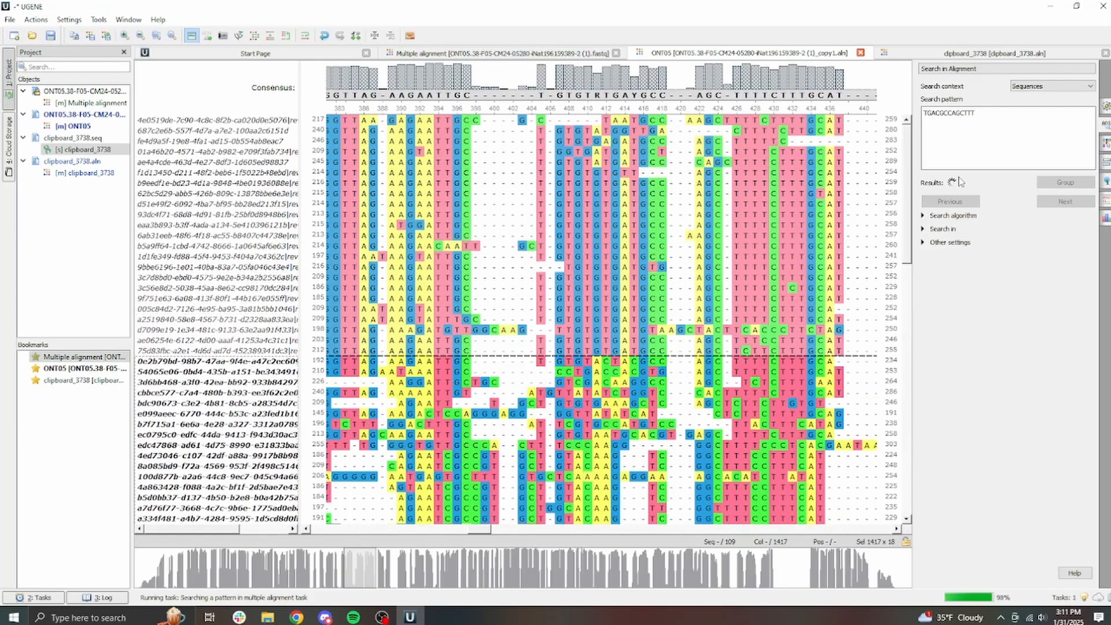
pyautogui.moveTo(906, 210); pyautogui.dragTo(903, 255)
pyautogui.moveTo(250, 243); pyautogui.dragTo(252, 422)
pyautogui.scroll(-6, 558, 256)
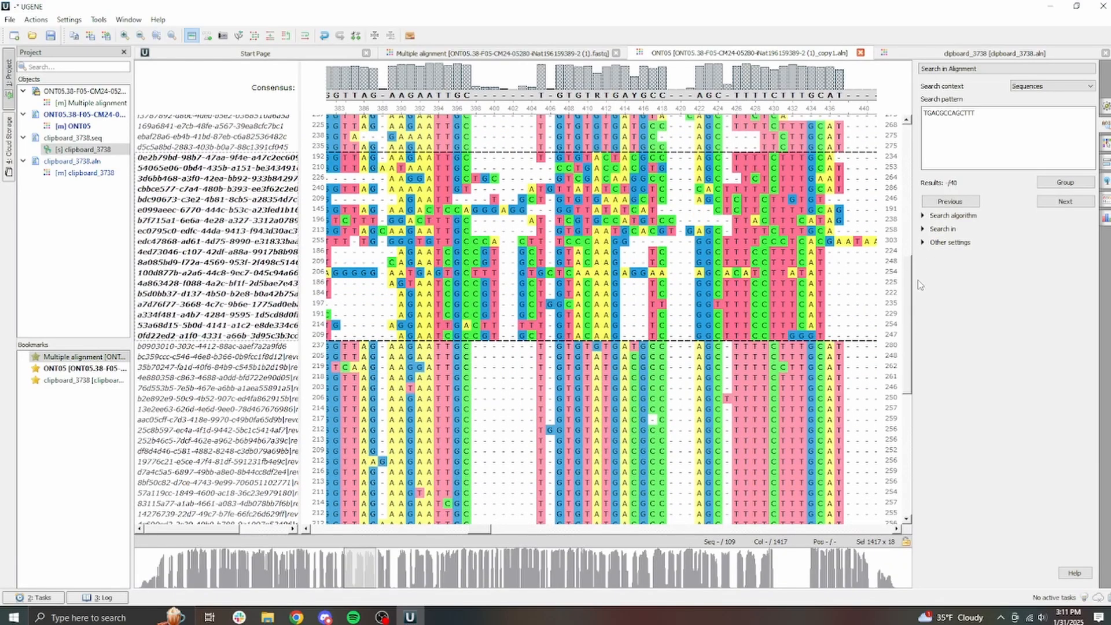
pyautogui.moveTo(913, 301)
pyautogui.mouseDown()
pyautogui.moveTo(905, 439)
pyautogui.moveTo(915, 298)
pyautogui.mouseUp()
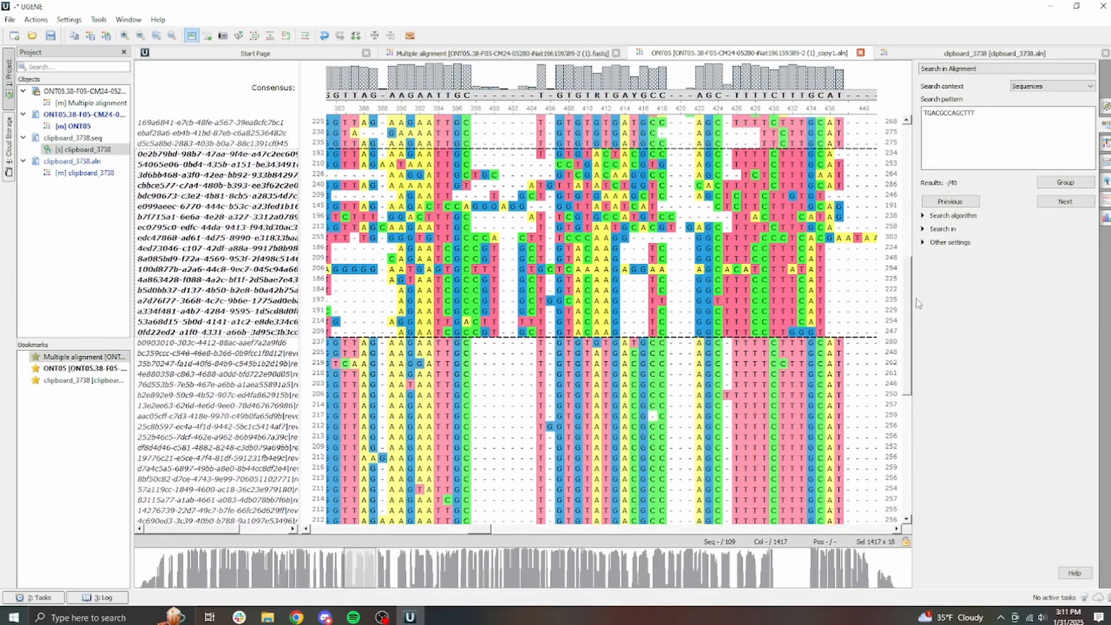
pyautogui.moveTo(216, 222); pyautogui.dragTo(217, 231)
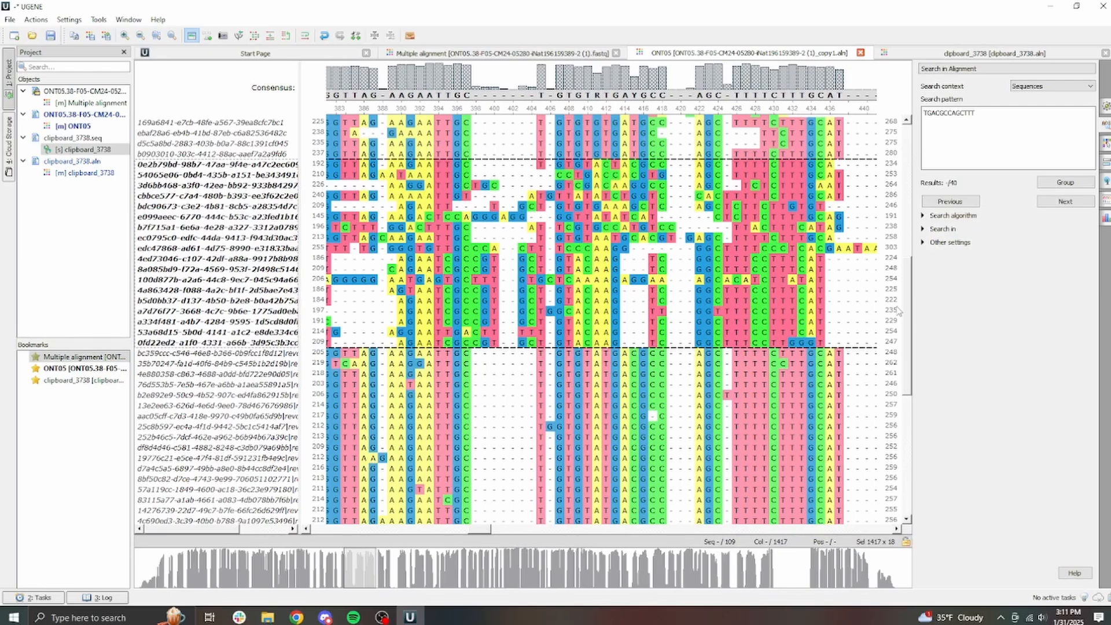
# Step: Reselect the reads from 0e2b79bd to 0fd22ed2 and copy the consensus
pyautogui.moveTo(910, 318); pyautogui.dragTo(907, 129)
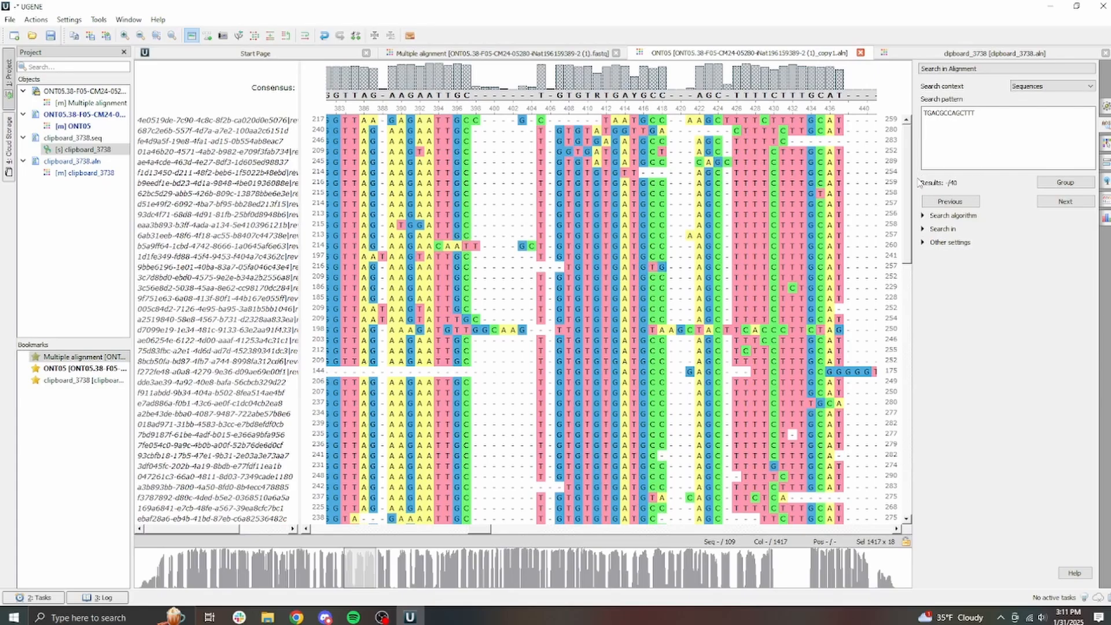
pyautogui.scroll(-9, 755, 209)
pyautogui.click(755, 209)
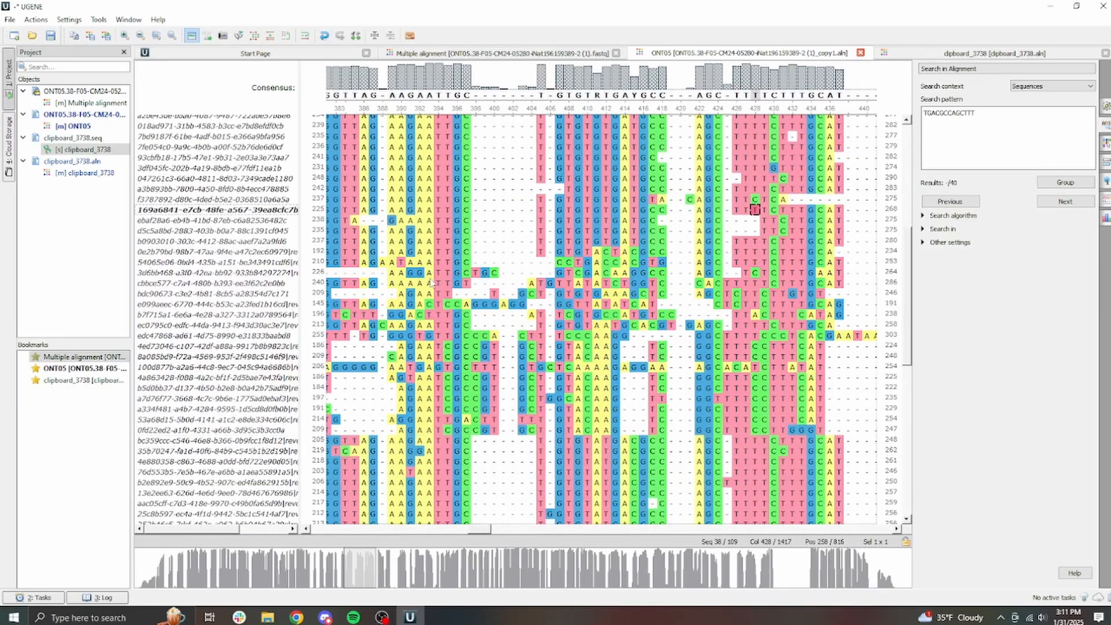
pyautogui.click(246, 252)
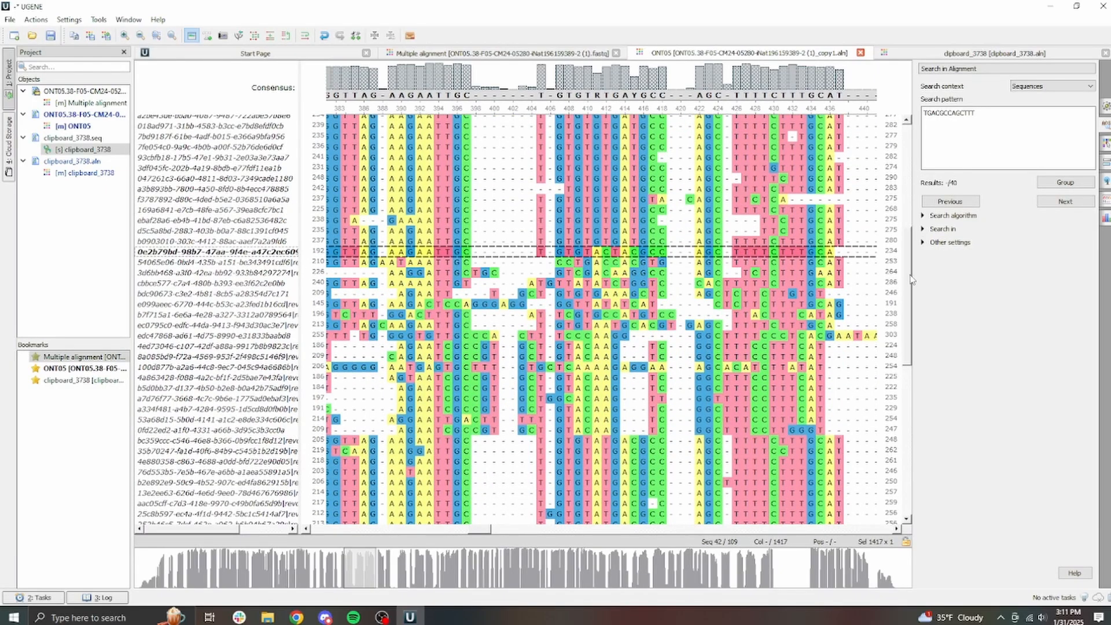
pyautogui.moveTo(910, 275)
pyautogui.mouseDown()
pyautogui.moveTo(883, 487)
pyautogui.moveTo(897, 278)
pyautogui.mouseUp()
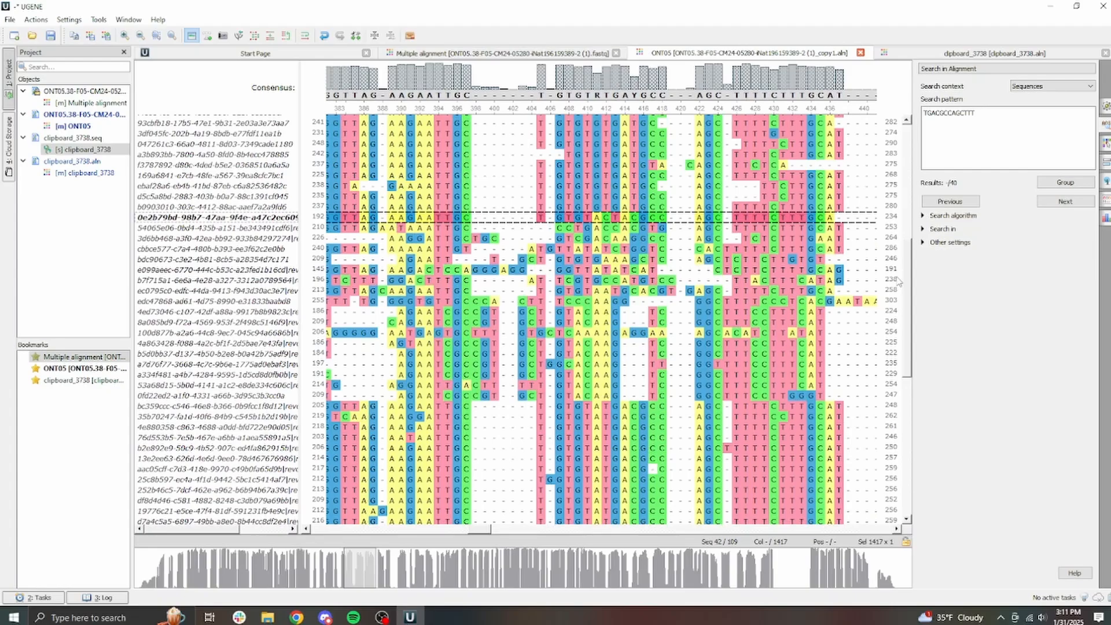
pyautogui.keyDown('shift'); pyautogui.click(281, 396); pyautogui.keyUp('shift')
pyautogui.rightClick(195, 264)
pyautogui.moveTo(236, 312)
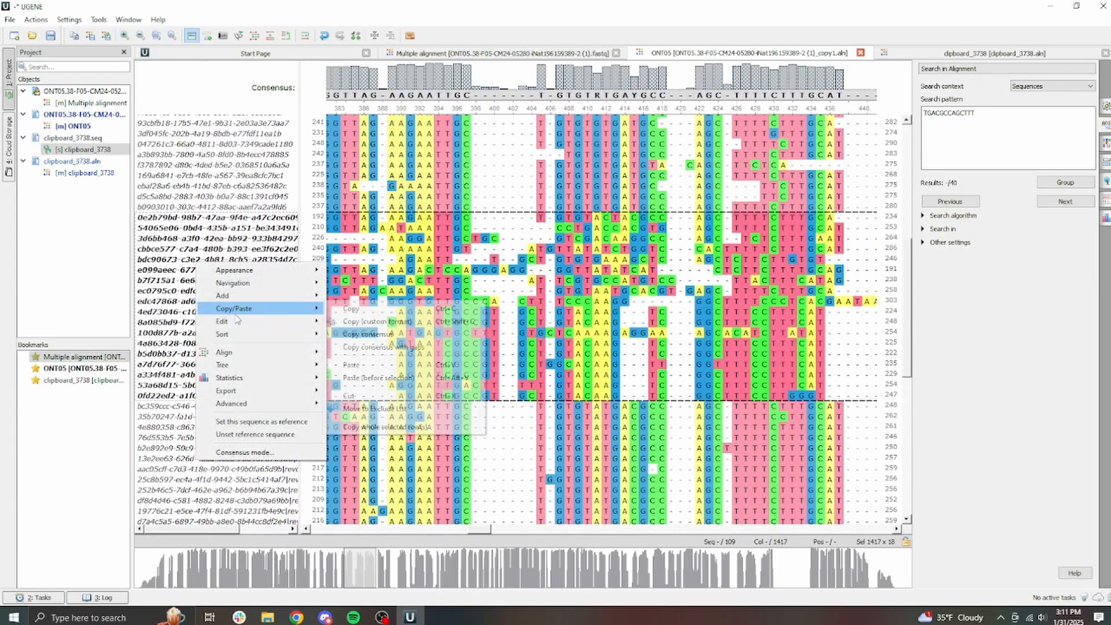
pyautogui.click(362, 334)
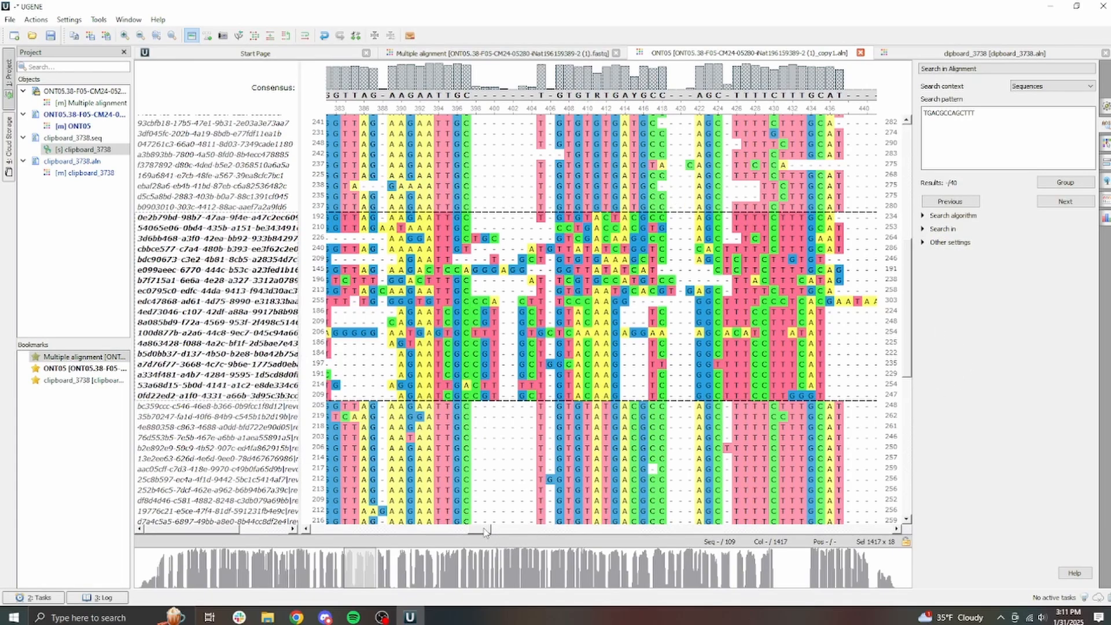
# Step: Run a MAFFT alignment on the _copy1.aln reads with the advanced options left at their defaults
pyautogui.moveTo(485, 531); pyautogui.dragTo(501, 534)
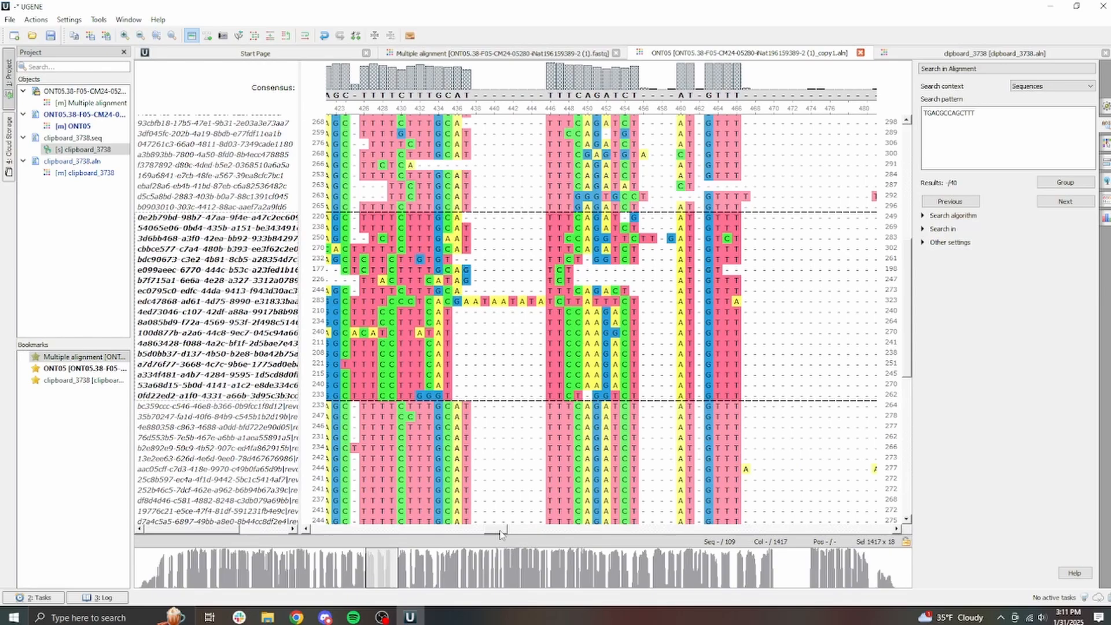
pyautogui.moveTo(501, 533); pyautogui.dragTo(552, 539)
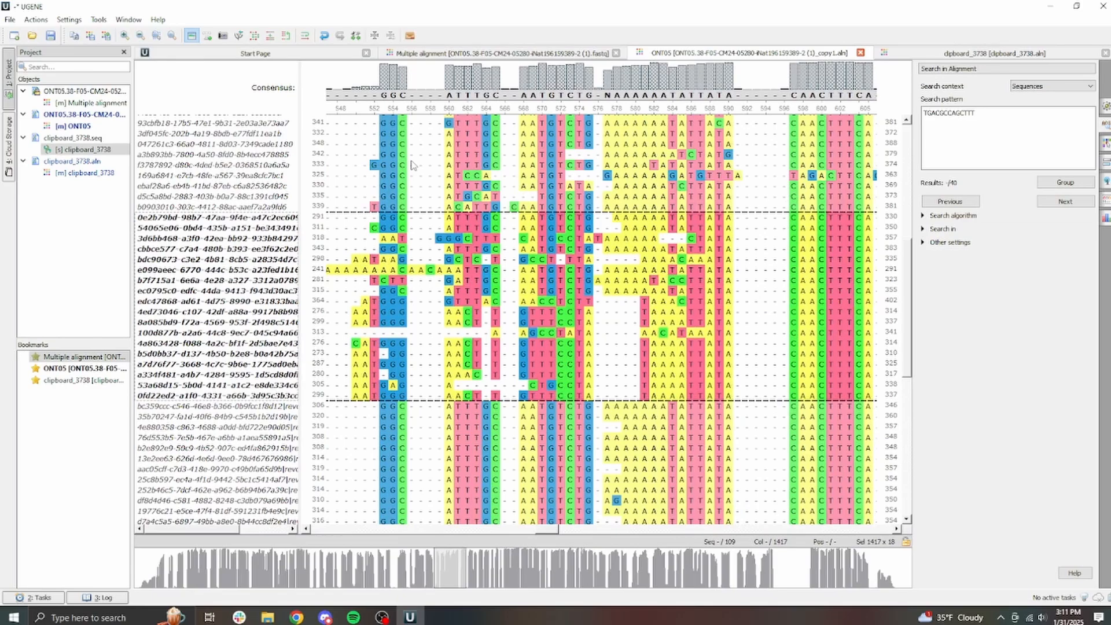
pyautogui.click(255, 38)
pyautogui.click(281, 44)
pyautogui.press('Escape')
pyautogui.click(259, 40)
pyautogui.click(579, 196)
pyautogui.click(579, 196)
pyautogui.click(268, 37)
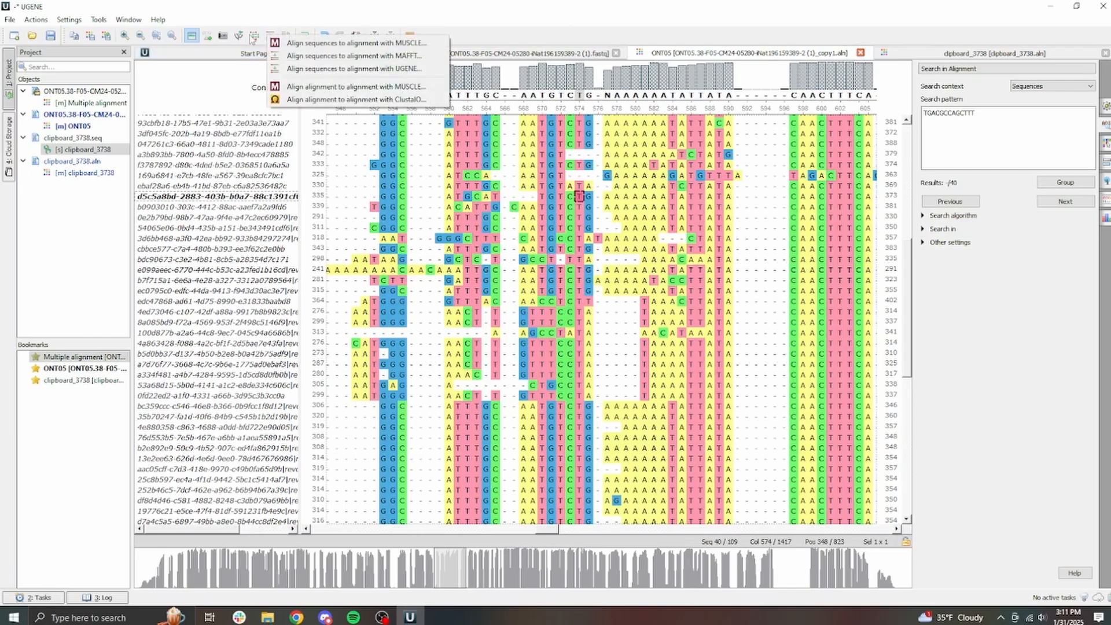
pyautogui.click(347, 56)
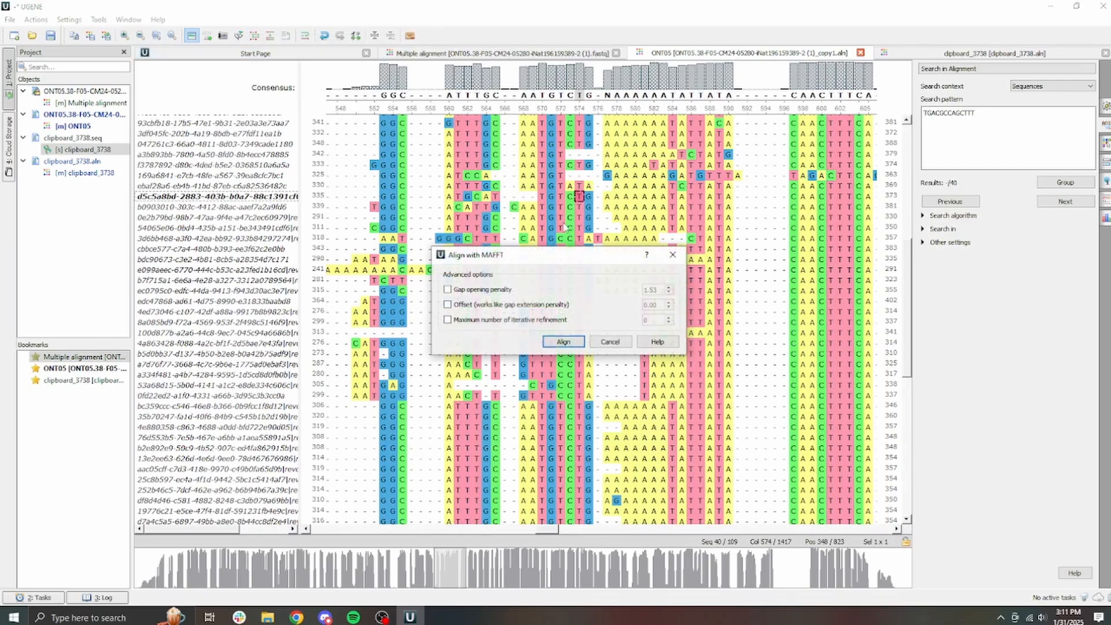
pyautogui.click(563, 342)
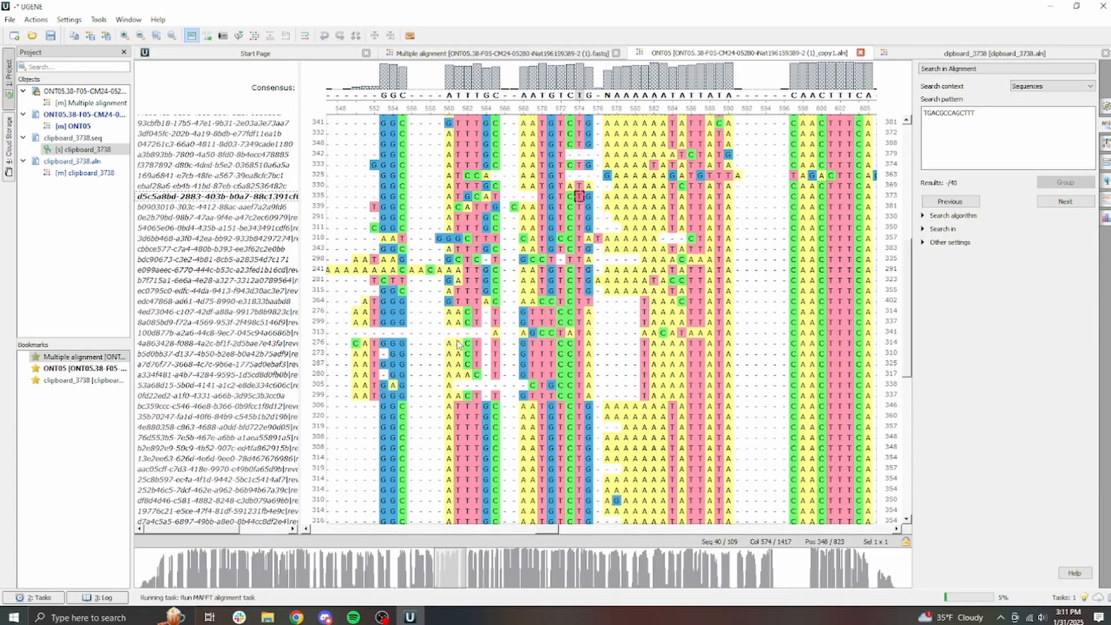
# Step: Move the divergent reads from edc47868 to 0fd22ed2 into a new CLUSTALW alignment file named example
pyautogui.moveTo(558, 529); pyautogui.dragTo(744, 546)
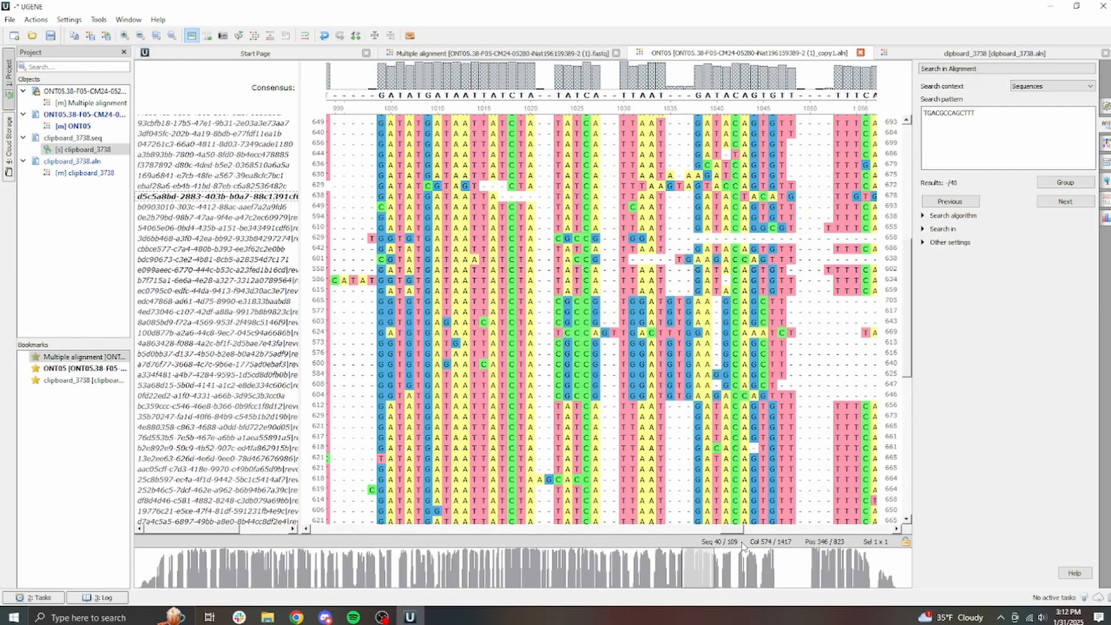
pyautogui.click(484, 301)
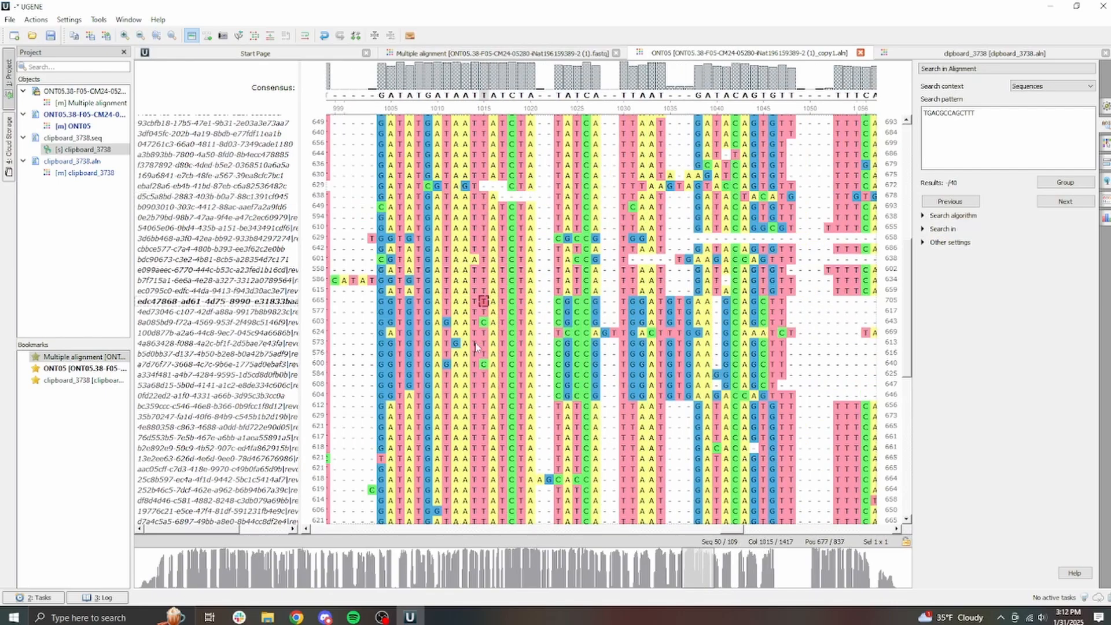
pyautogui.click(265, 300)
pyautogui.keyDown('shift'); pyautogui.click(277, 386); pyautogui.keyUp('shift')
pyautogui.keyDown('shift'); pyautogui.click(277, 397); pyautogui.keyUp('shift')
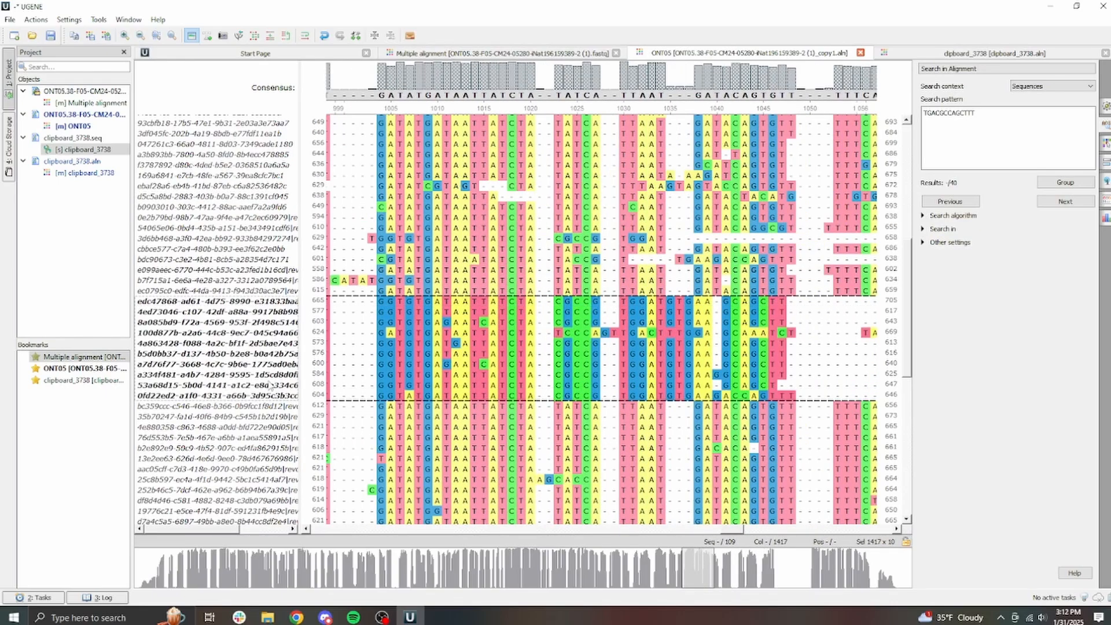
pyautogui.rightClick(251, 328)
pyautogui.moveTo(321, 456)
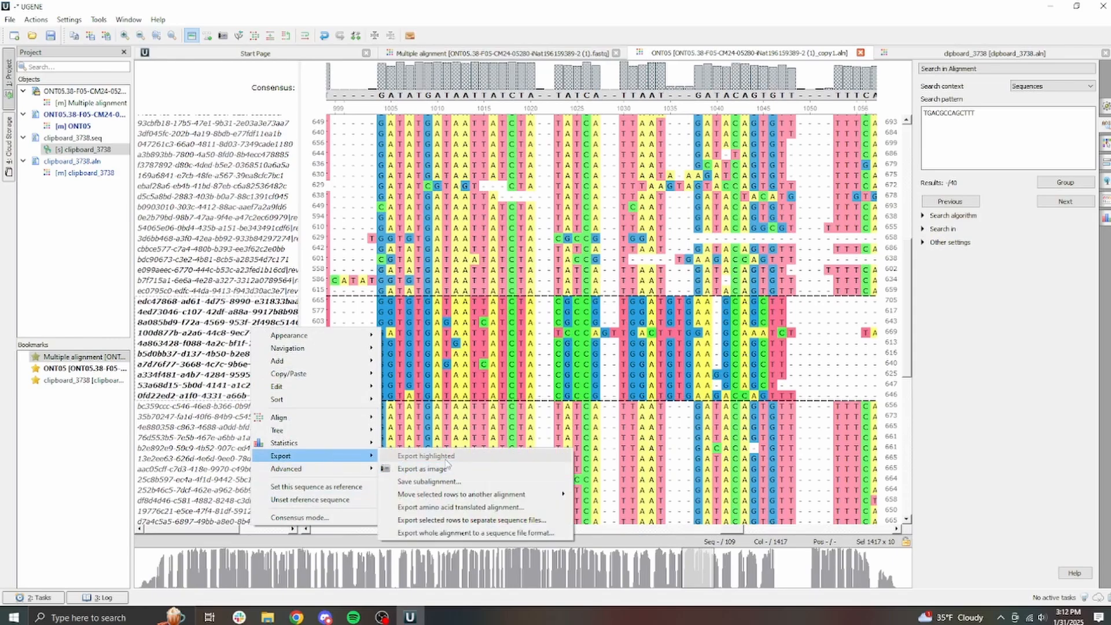
pyautogui.moveTo(549, 494)
pyautogui.click(634, 498)
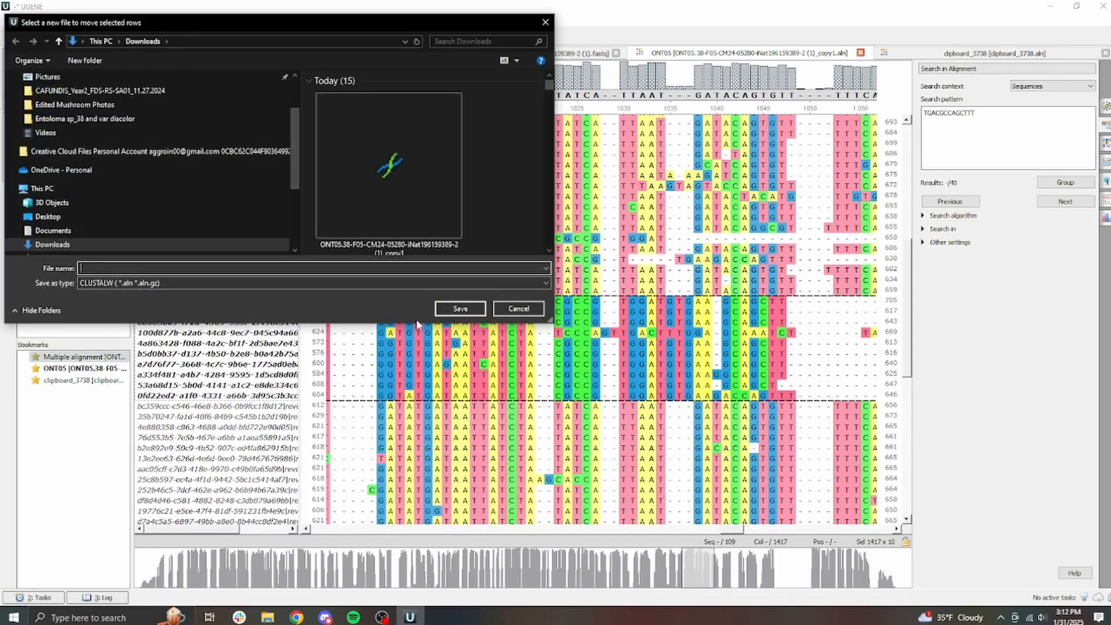
pyautogui.write('example')
pyautogui.press('Return')
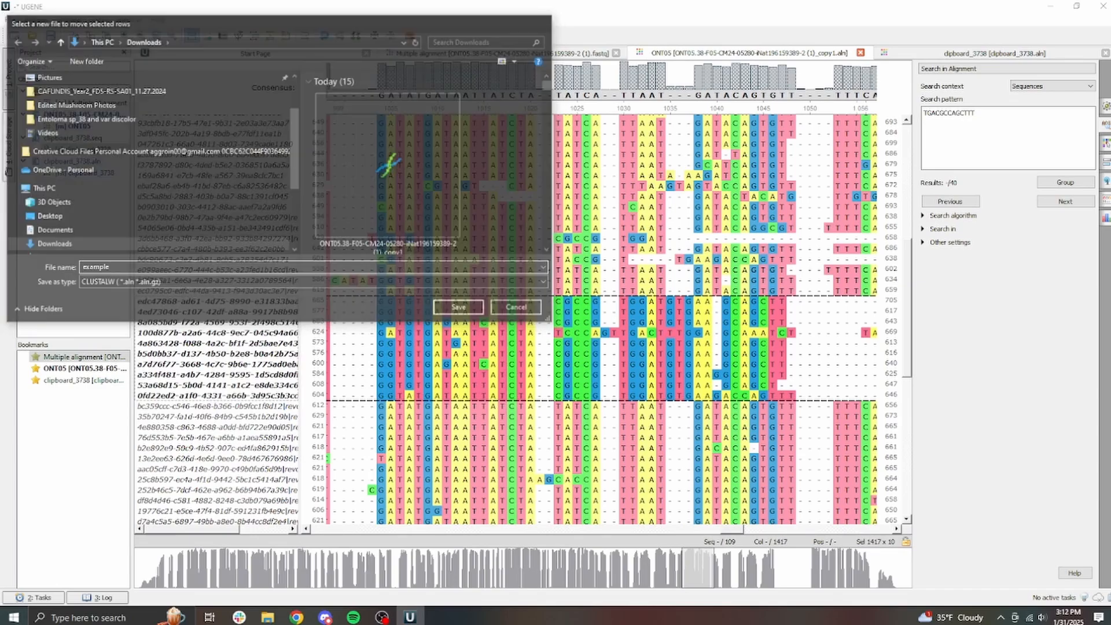
# Step: Copy the consensus of the reads in example.aln without gaps
pyautogui.rightClick(215, 174)
pyautogui.moveTo(290, 221)
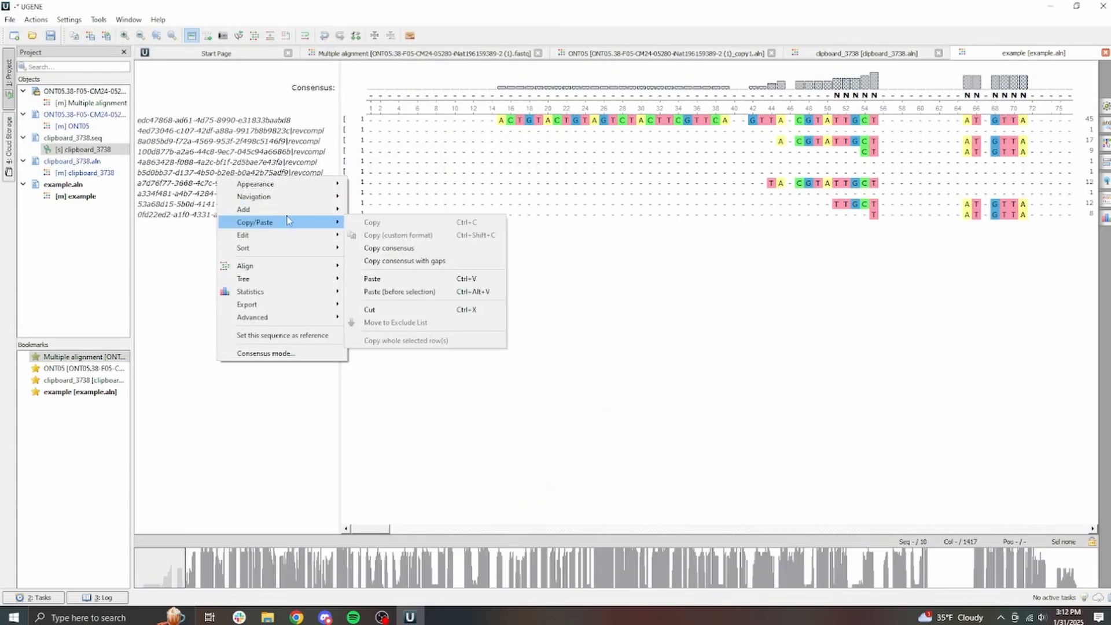
pyautogui.click(393, 250)
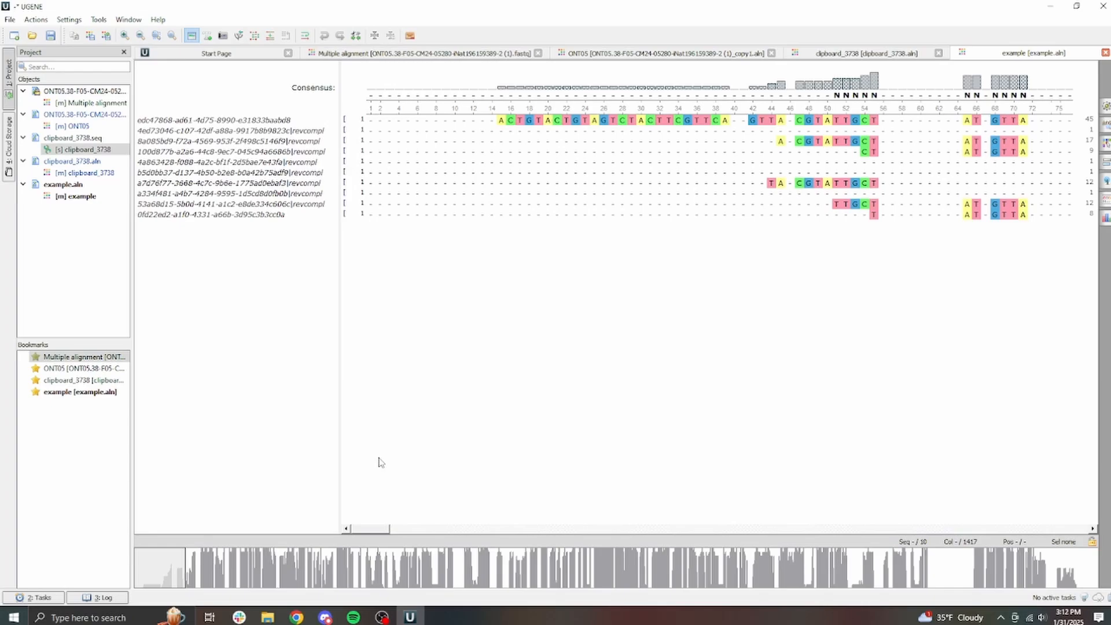
# Step: Switch to Chrome and open the MycoMap website, mycomap.com, in a new browser tab
pyautogui.moveTo(296, 617)
pyautogui.click(390, 568)
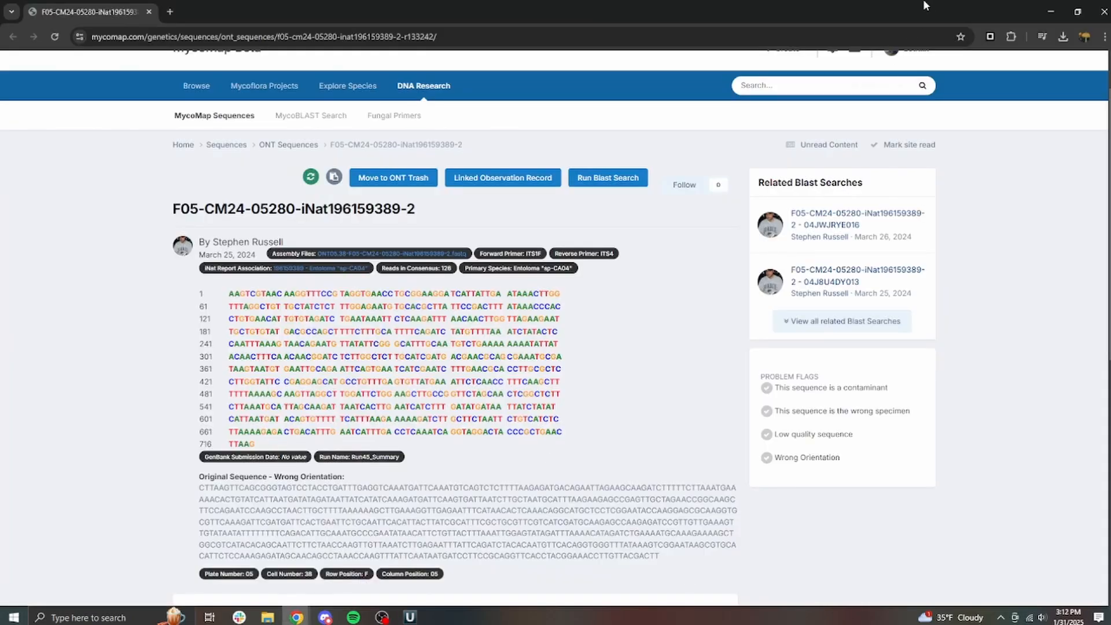
pyautogui.click(176, 9)
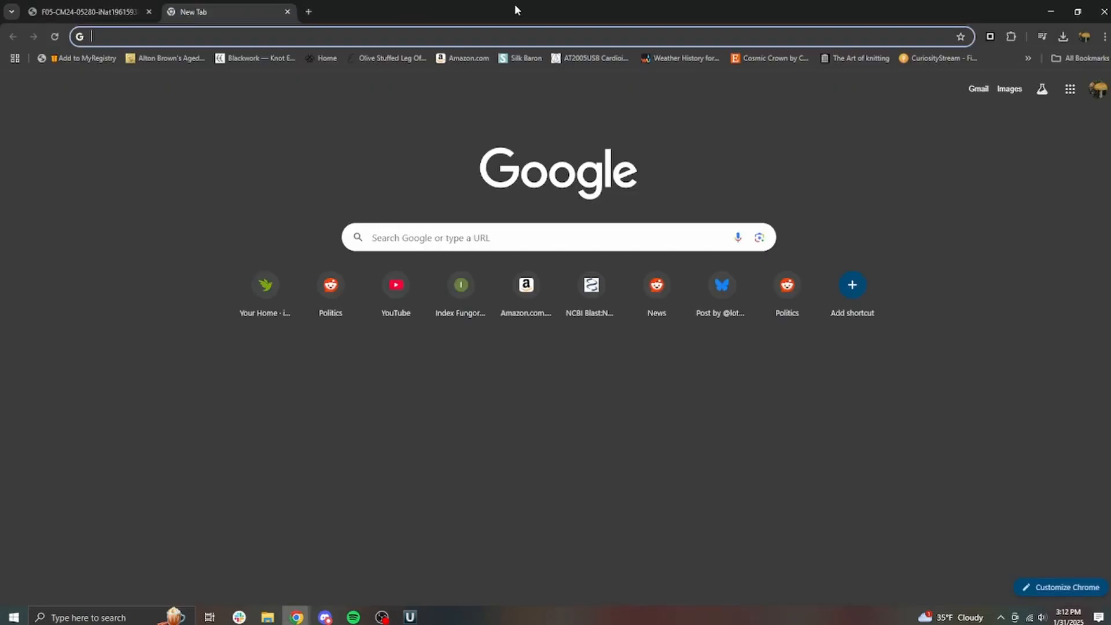
pyautogui.write('b')
pyautogui.press('BackSpace')
pyautogui.press('BackSpace')
pyautogui.write('mycm')
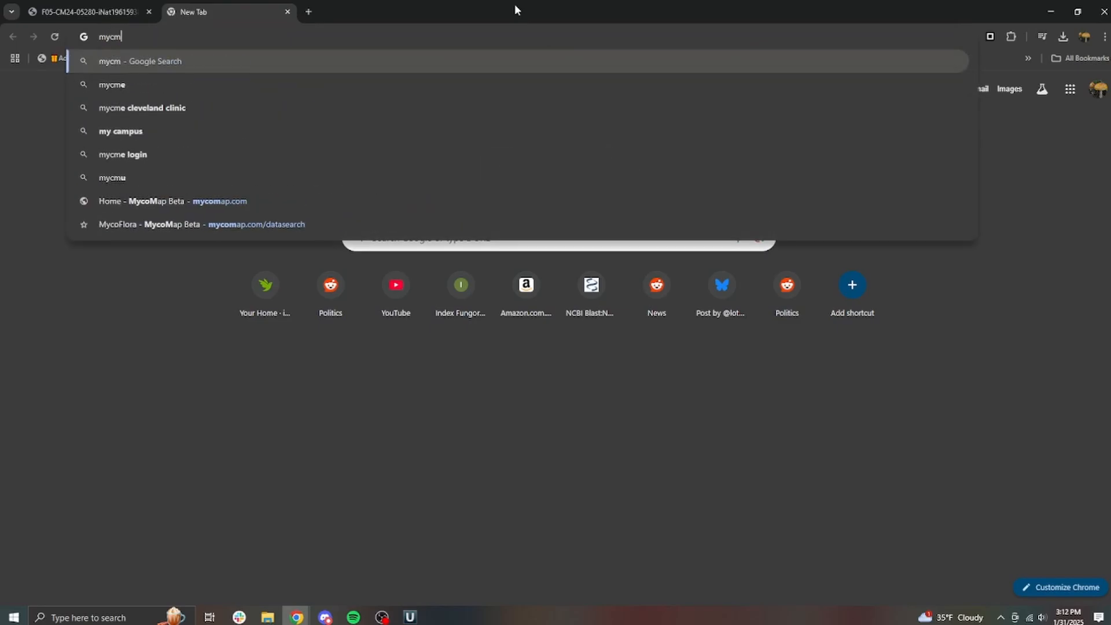
pyautogui.press('BackSpace')
pyautogui.write('omap.')
pyautogui.press('Return')
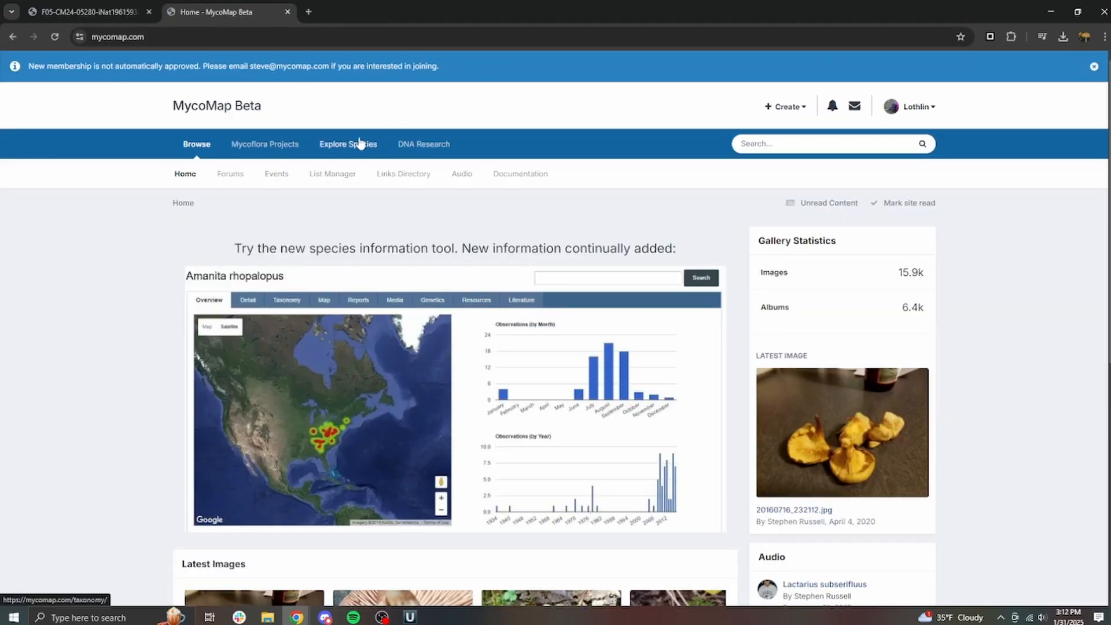
pyautogui.moveTo(347, 146)
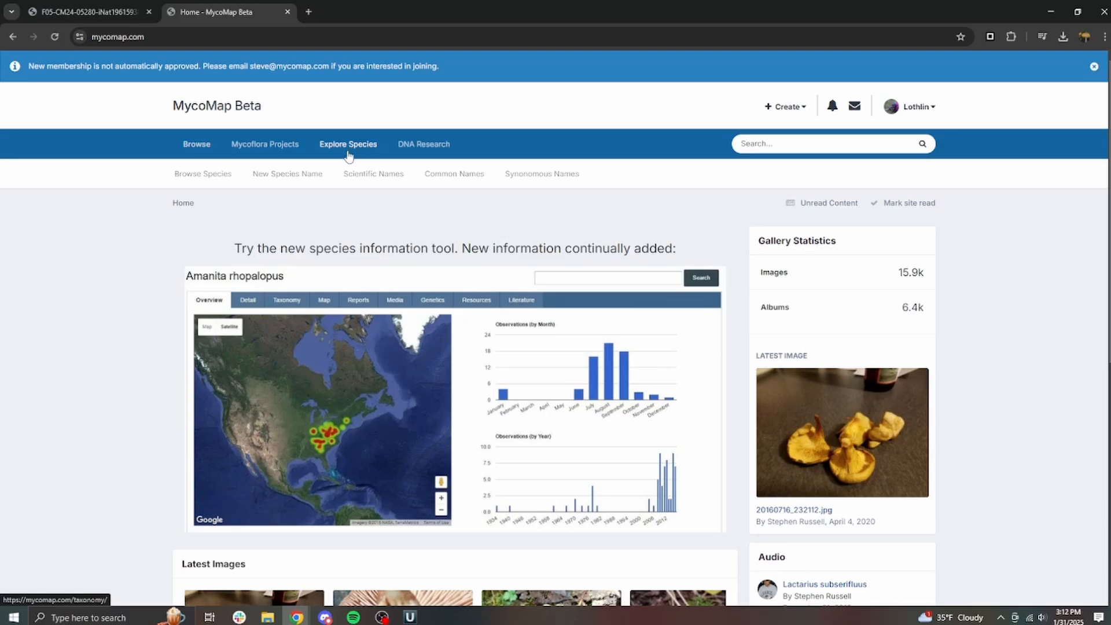
pyautogui.moveTo(422, 145)
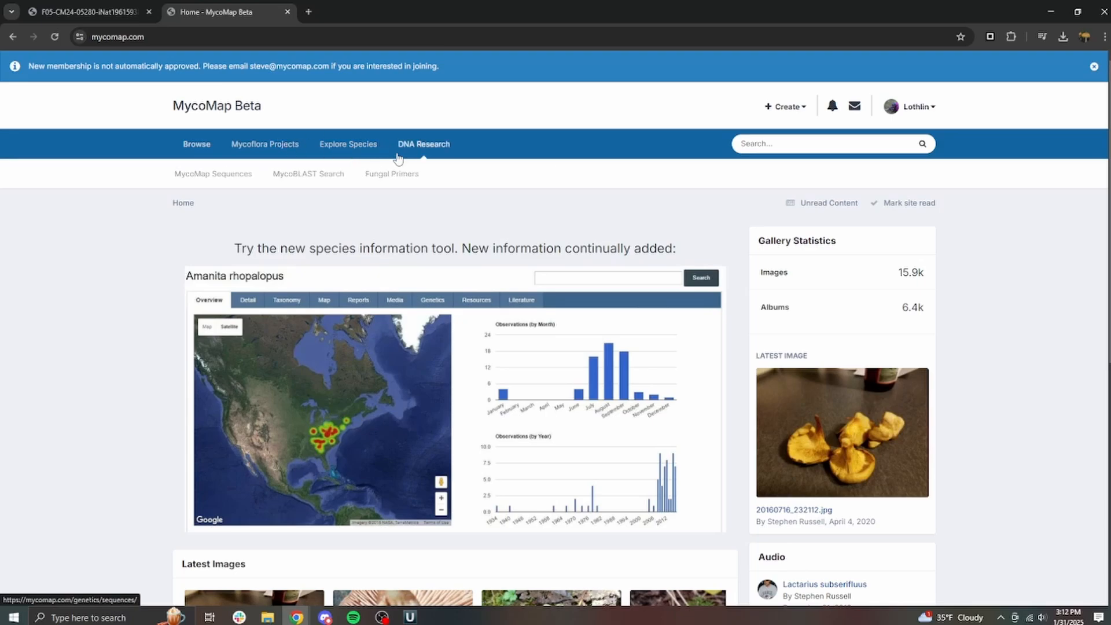
# Step: Open the form for creating a new MycoBLAST search
pyautogui.click(295, 171)
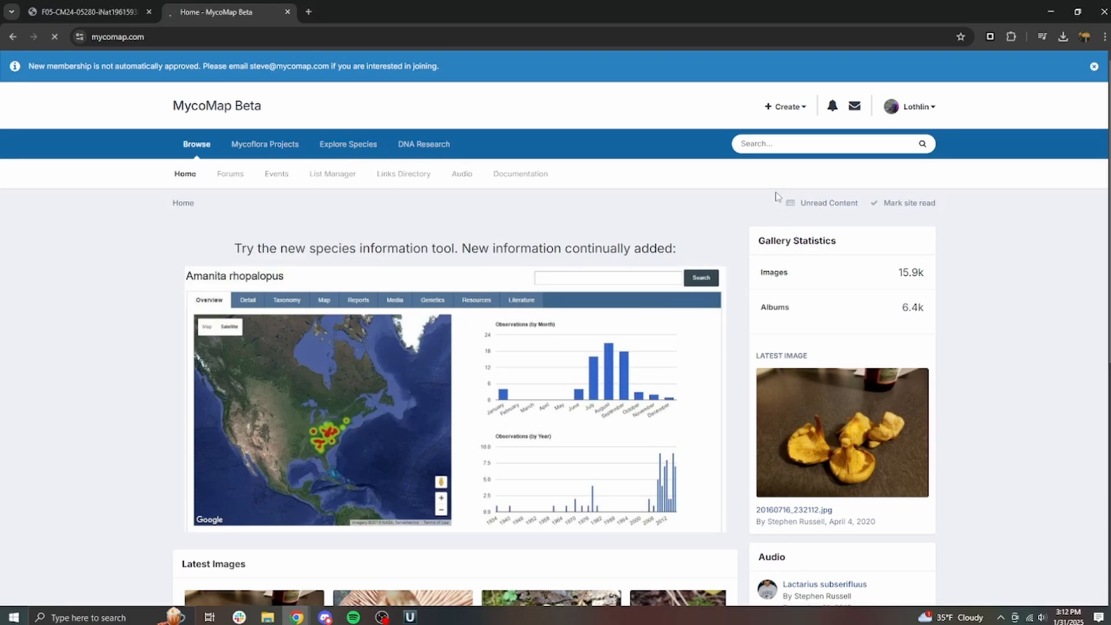
pyautogui.scroll(-5, 856, 185)
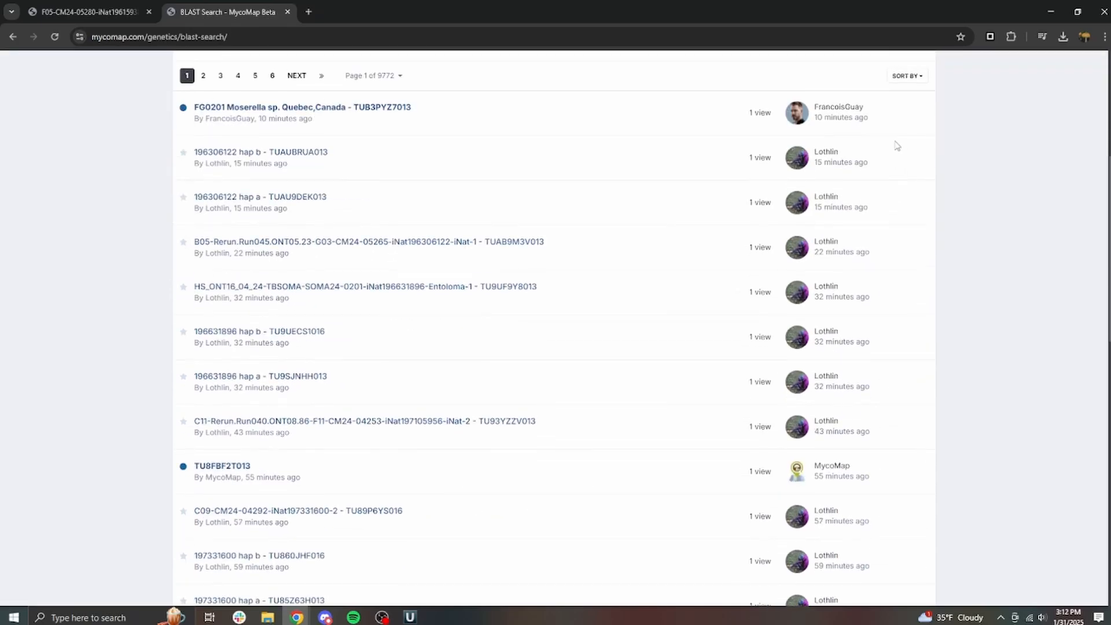
pyautogui.scroll(3, 898, 146)
pyautogui.click(863, 179)
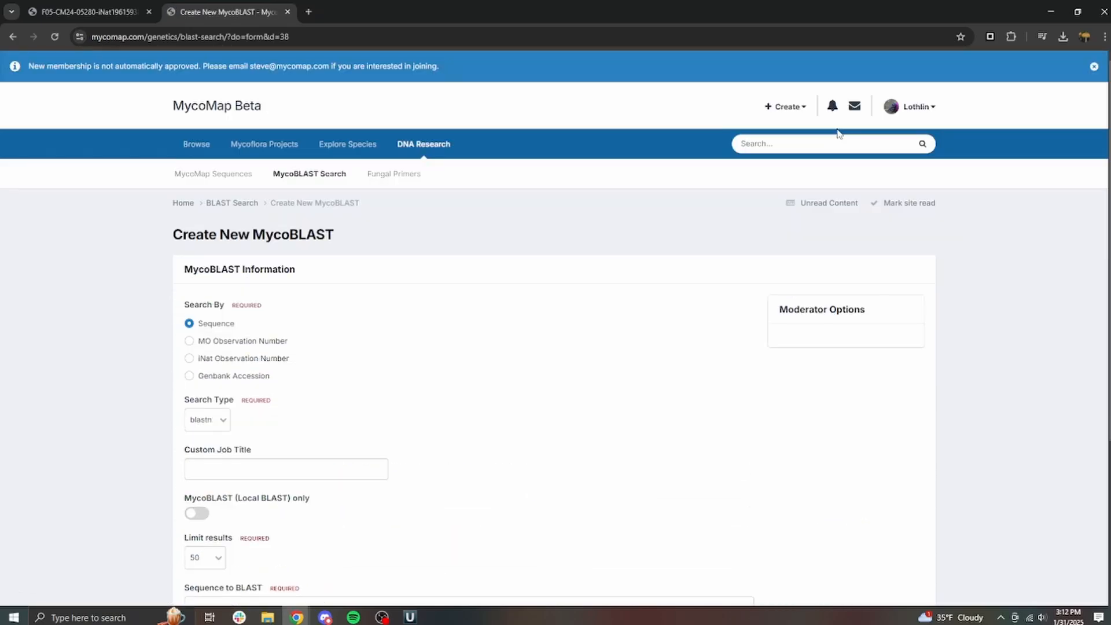
# Step: Submit a blastn MycoBLAST search by sequence, using the copied consensus as the sequence to BLAST
pyautogui.scroll(-4, 838, 133)
pyautogui.click(528, 399)
pyautogui.hotkey('ctrl', 'v')
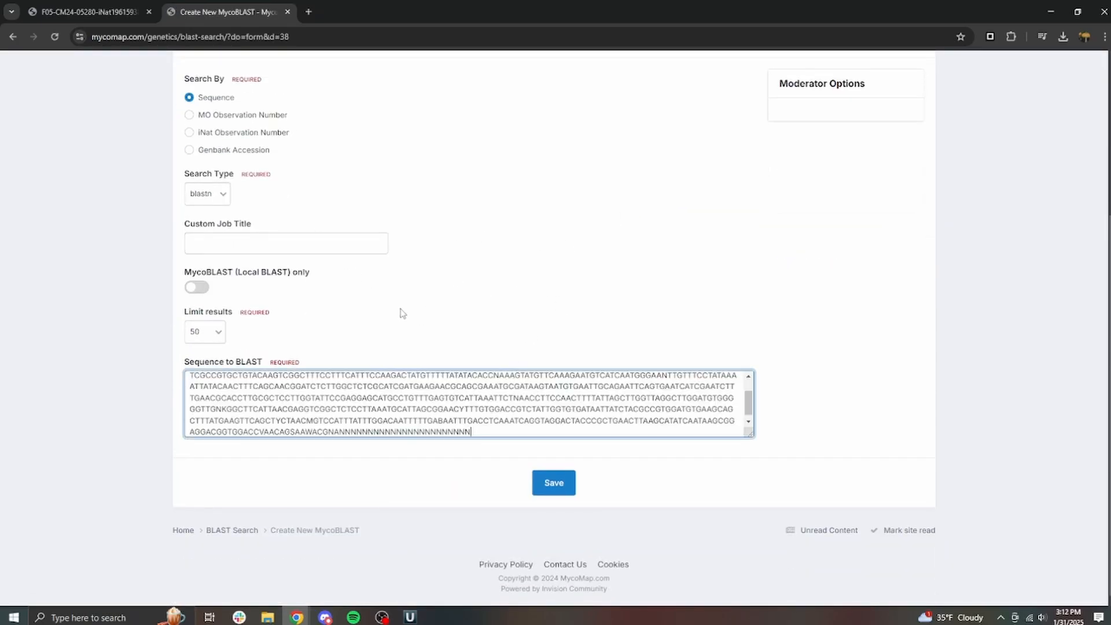
pyautogui.click(555, 489)
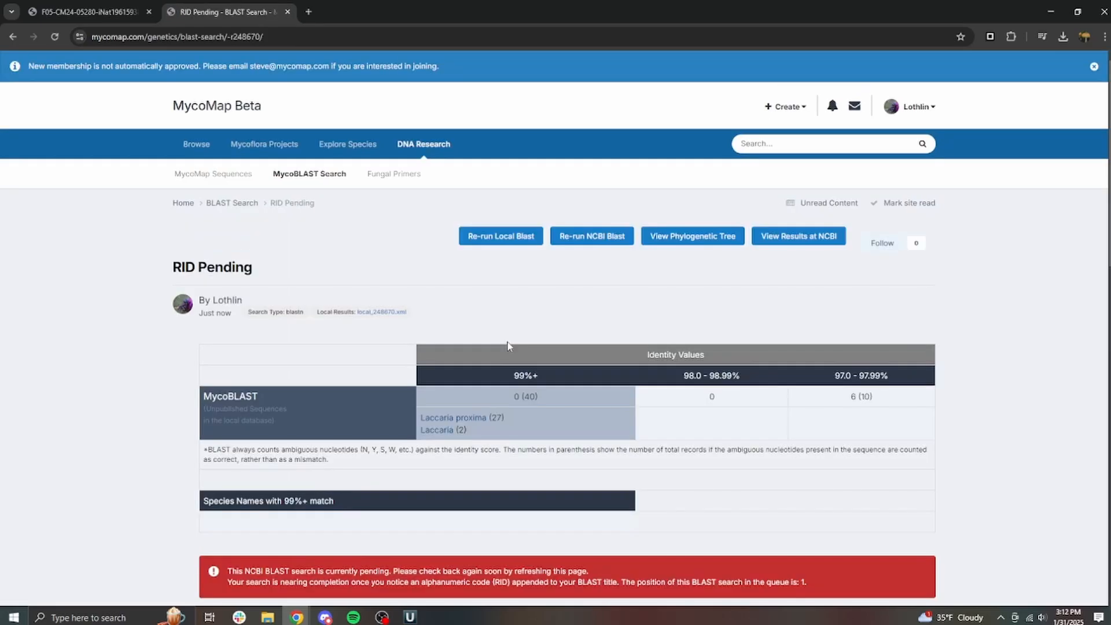
# Step: Examine the MycoBLAST identity summary, the list of matching records and the ambiguous bases in the submitted sequence
pyautogui.scroll(-8, 507, 346)
pyautogui.scroll(5, 407, 246)
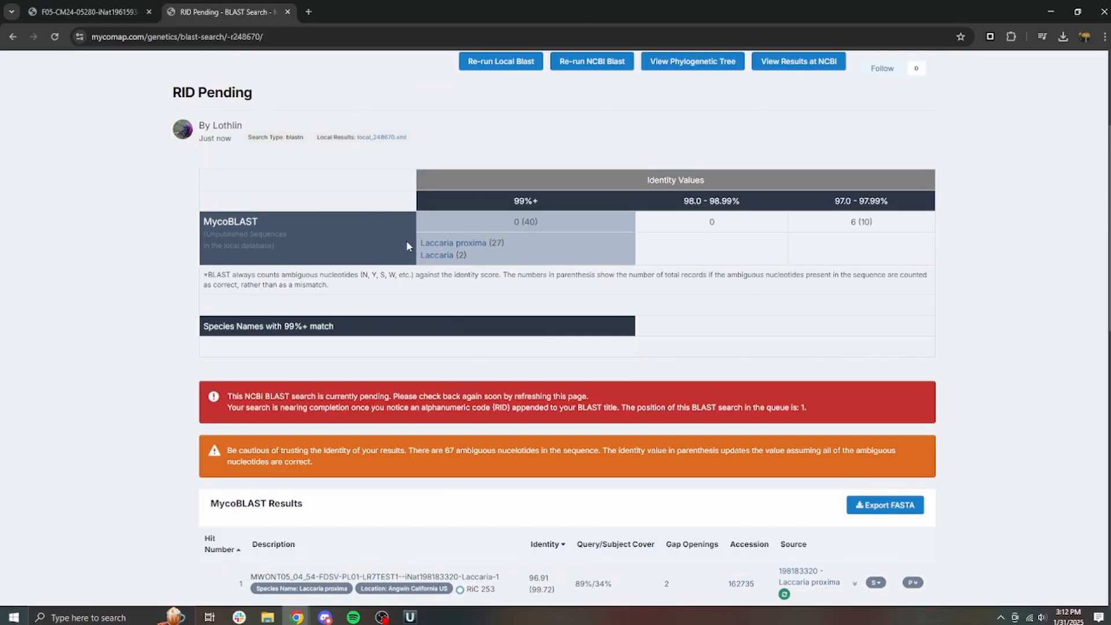
pyautogui.scroll(-15, 317, 207)
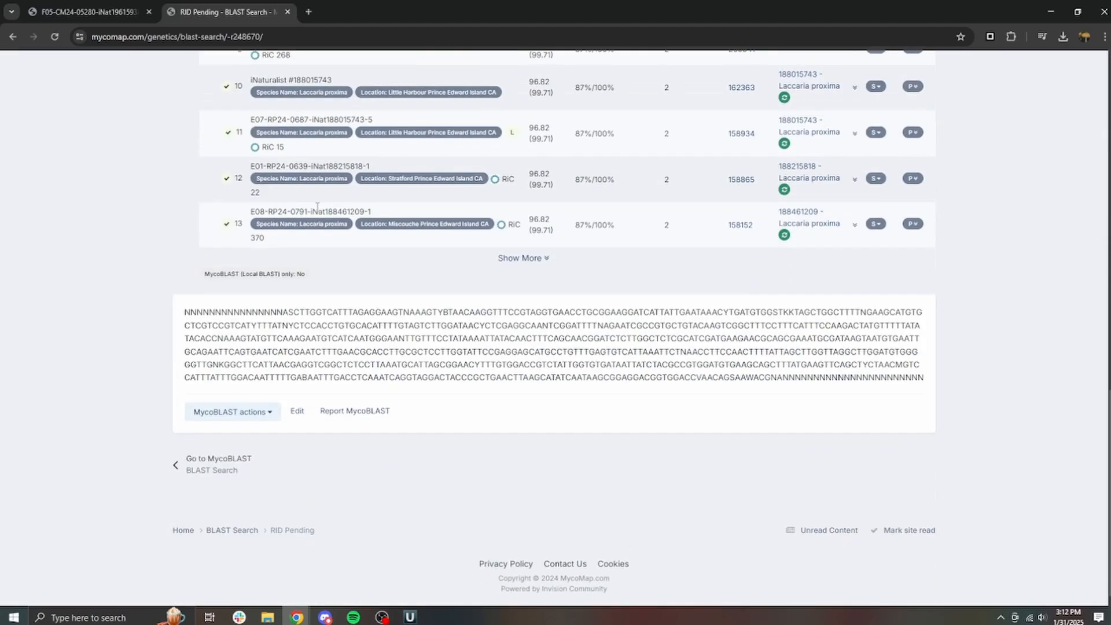
pyautogui.scroll(5, 347, 251)
pyautogui.scroll(-5, 347, 252)
pyautogui.scroll(5, 342, 253)
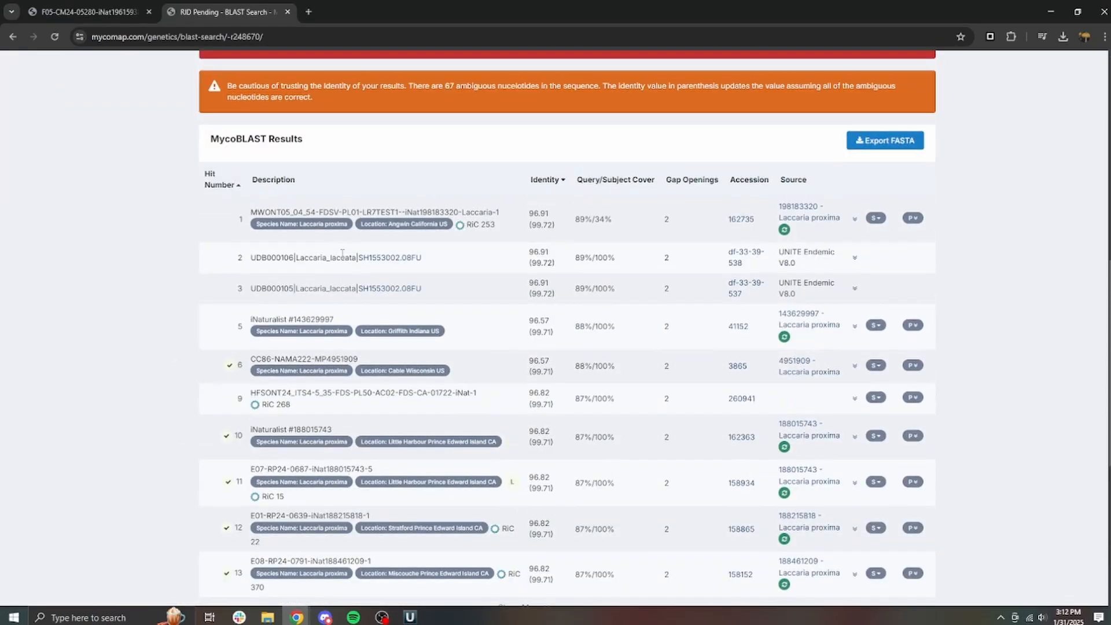
pyautogui.scroll(5, 342, 253)
pyautogui.scroll(-8, 376, 405)
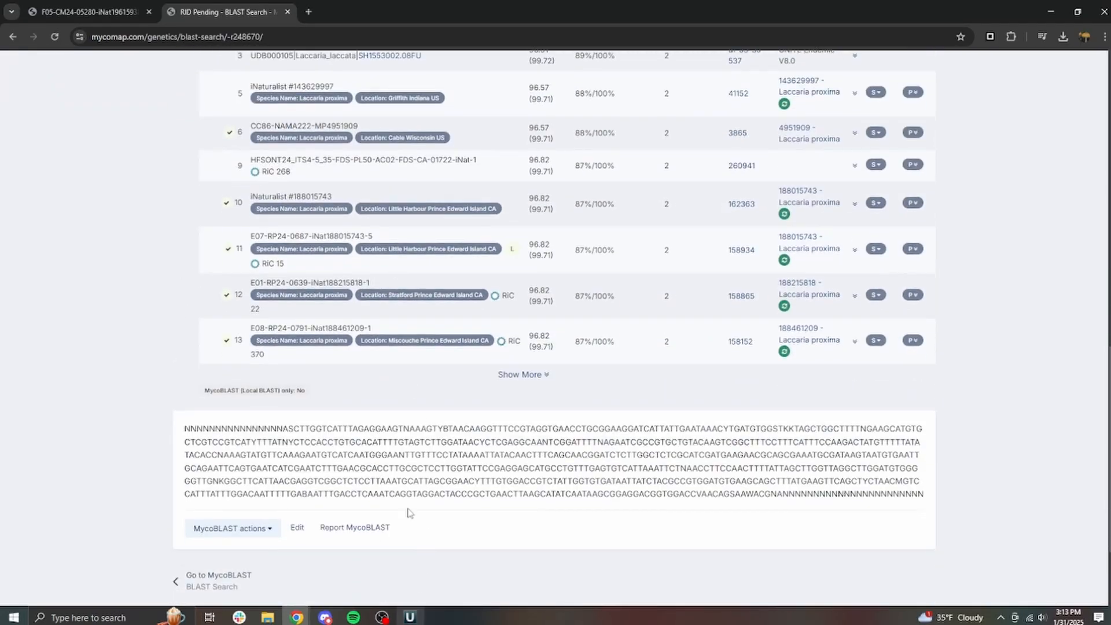
pyautogui.scroll(3, 408, 512)
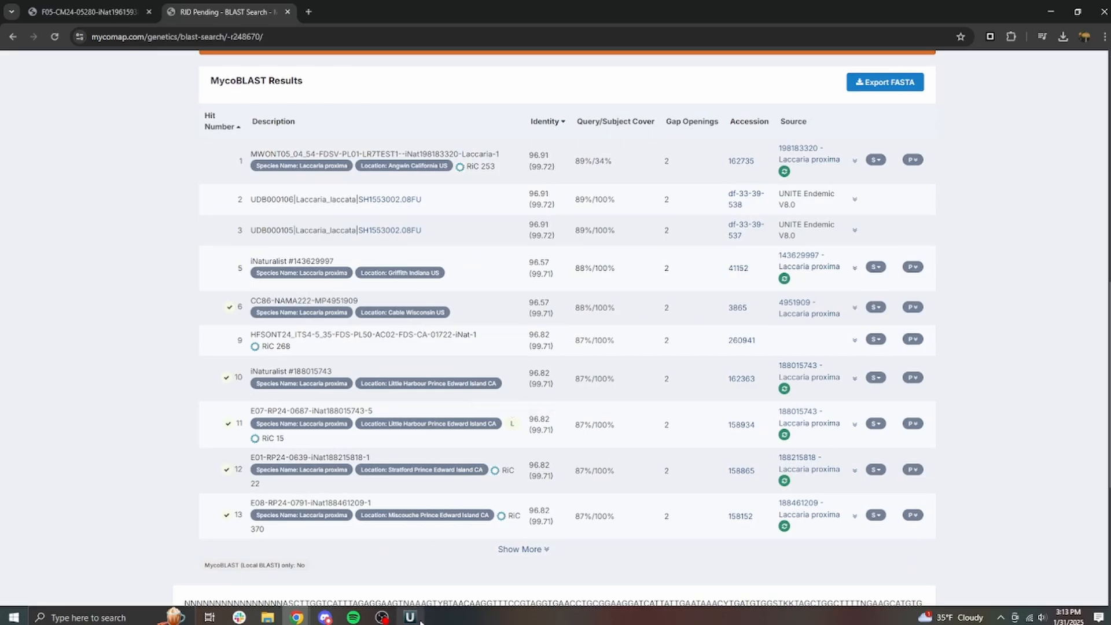
# Step: Switch to UGENE and close the example.aln alignment view
pyautogui.click(412, 618)
pyautogui.moveTo(373, 531); pyautogui.dragTo(535, 533)
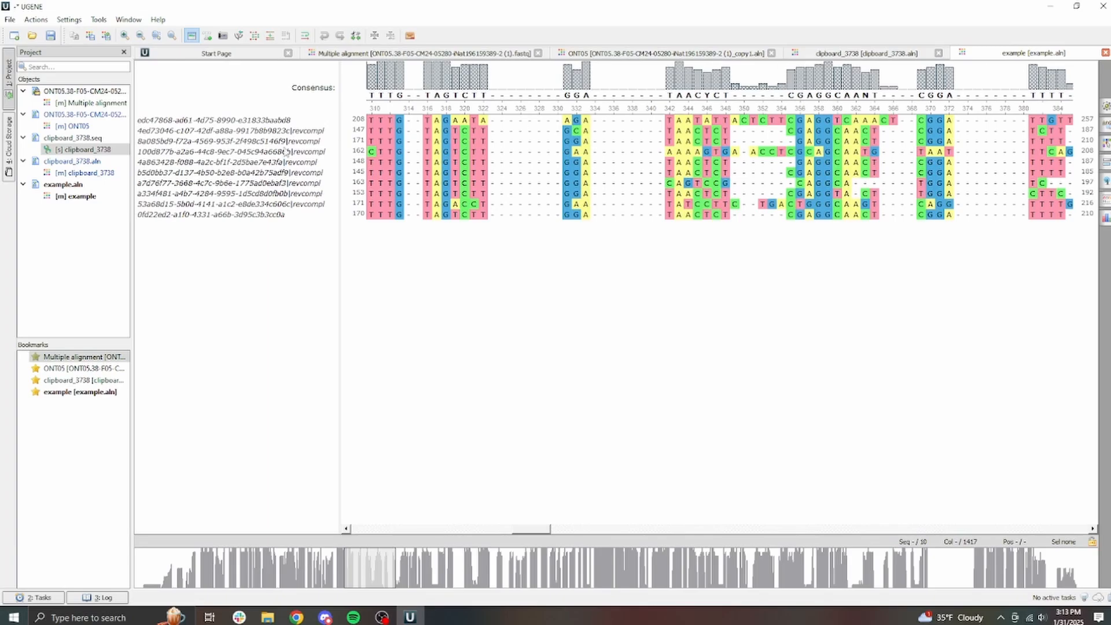
pyautogui.click(1105, 52)
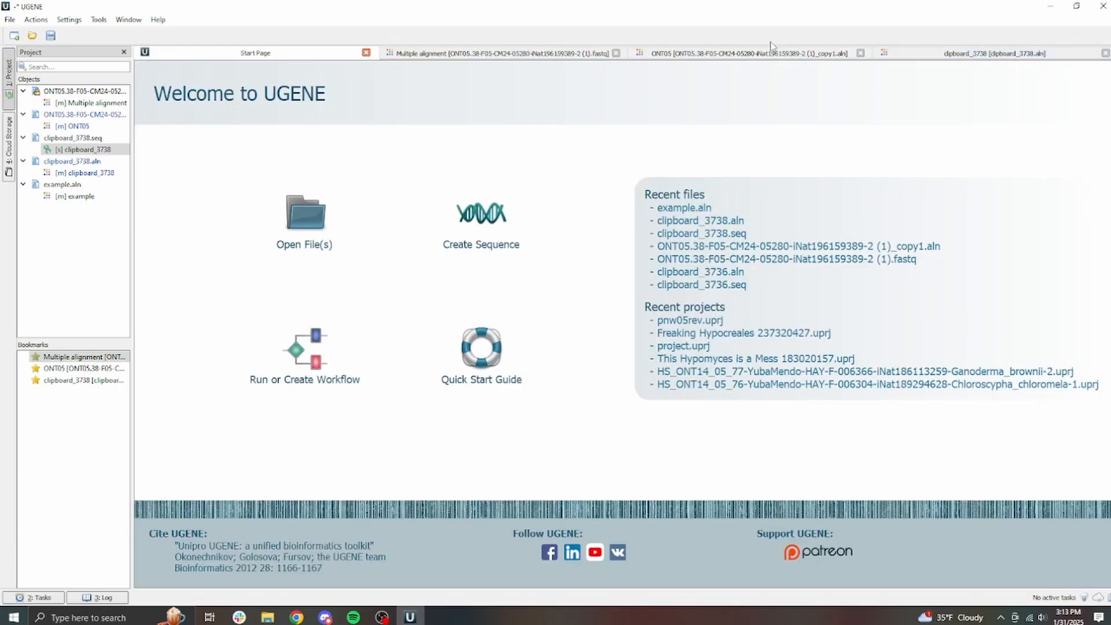
pyautogui.click(770, 52)
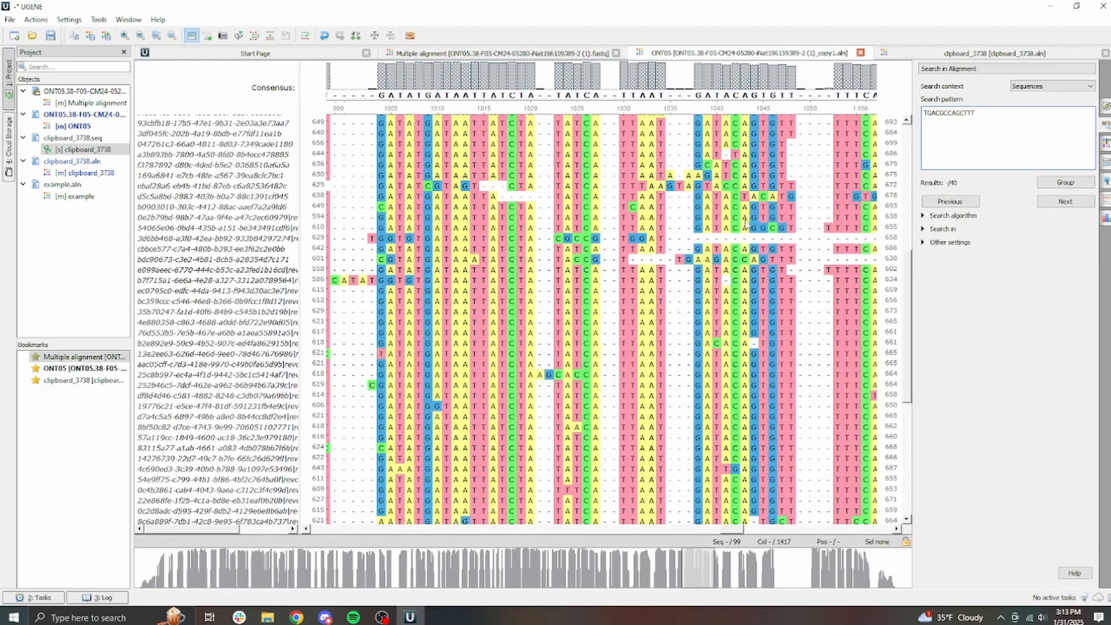
pyautogui.scroll(-2, 908, 284)
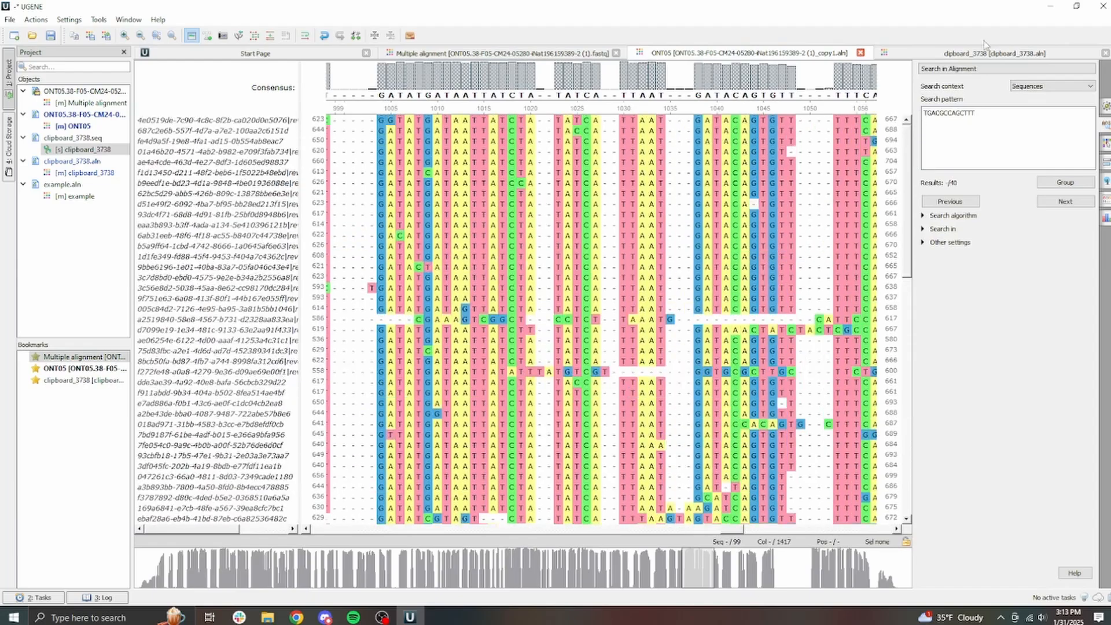
pyautogui.click(987, 52)
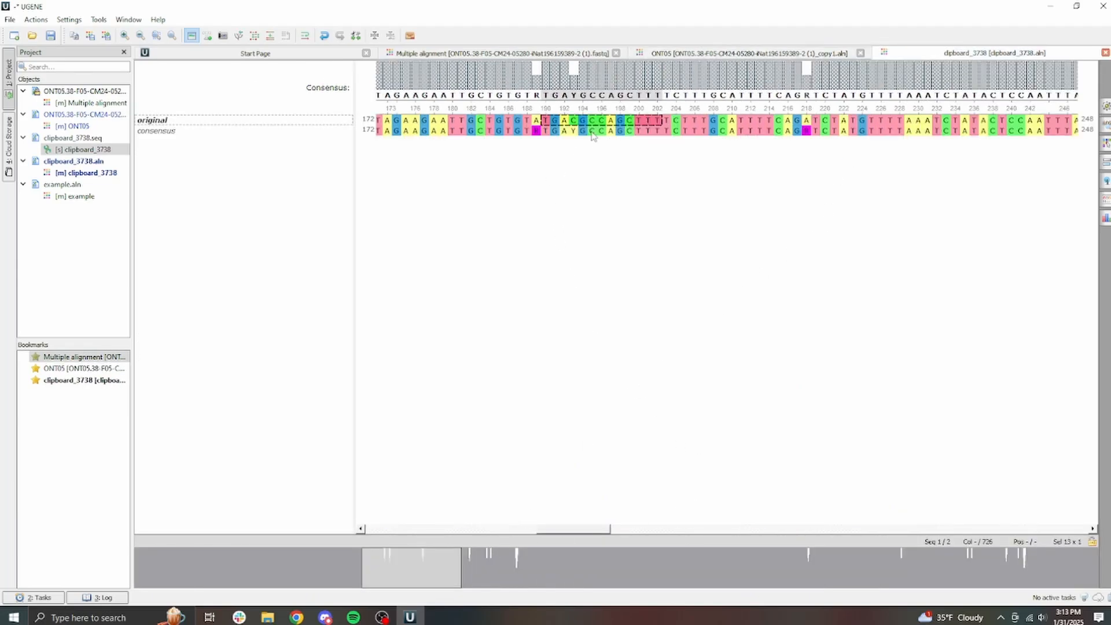
pyautogui.hotkey('ctrl', 'a')
pyautogui.hotkey('ctrl', 'v')
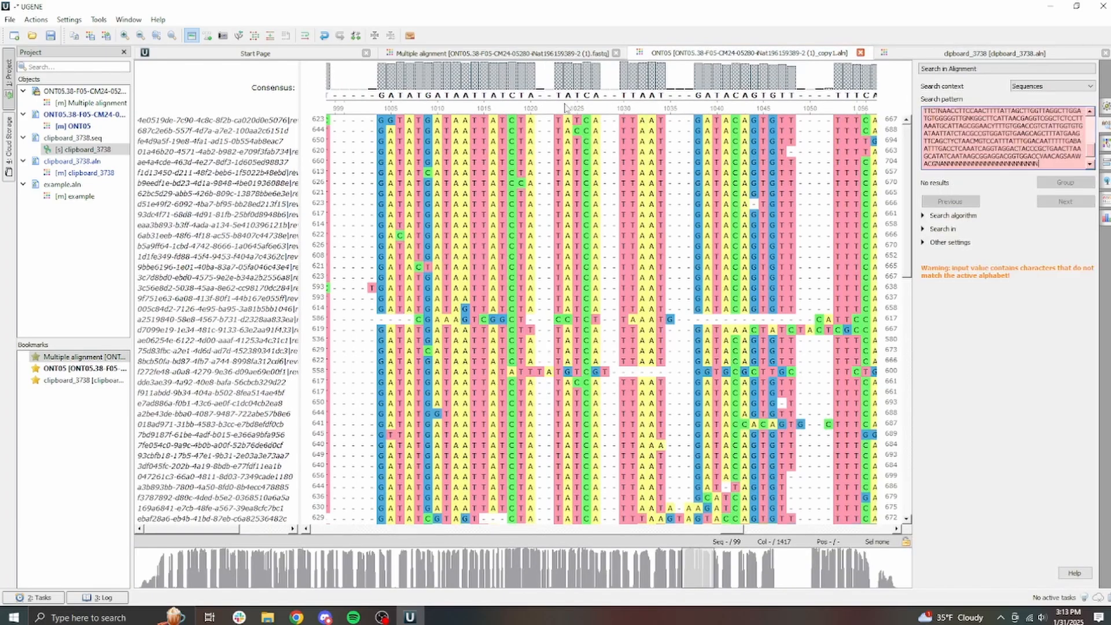
# Step: Replace the search pattern in the _copy1.aln alignment with GCCAGCTTTT, copied from the original sequence in clipboard_3738.aln
pyautogui.moveTo(1039, 163); pyautogui.dragTo(984, 9)
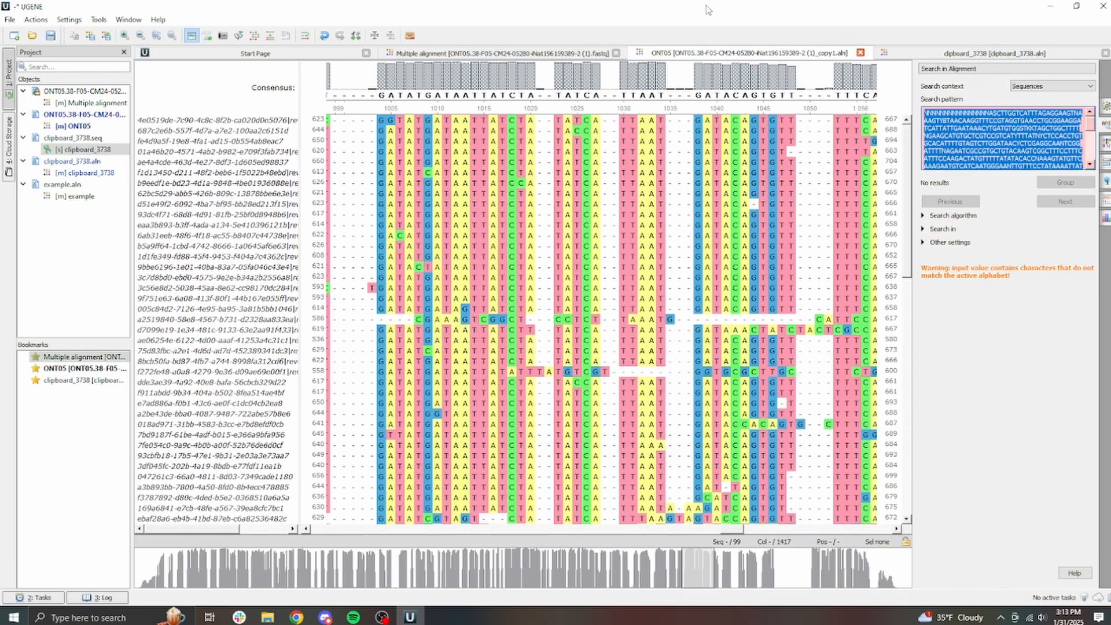
pyautogui.press('BackSpace')
pyautogui.click(972, 53)
pyautogui.click(629, 122)
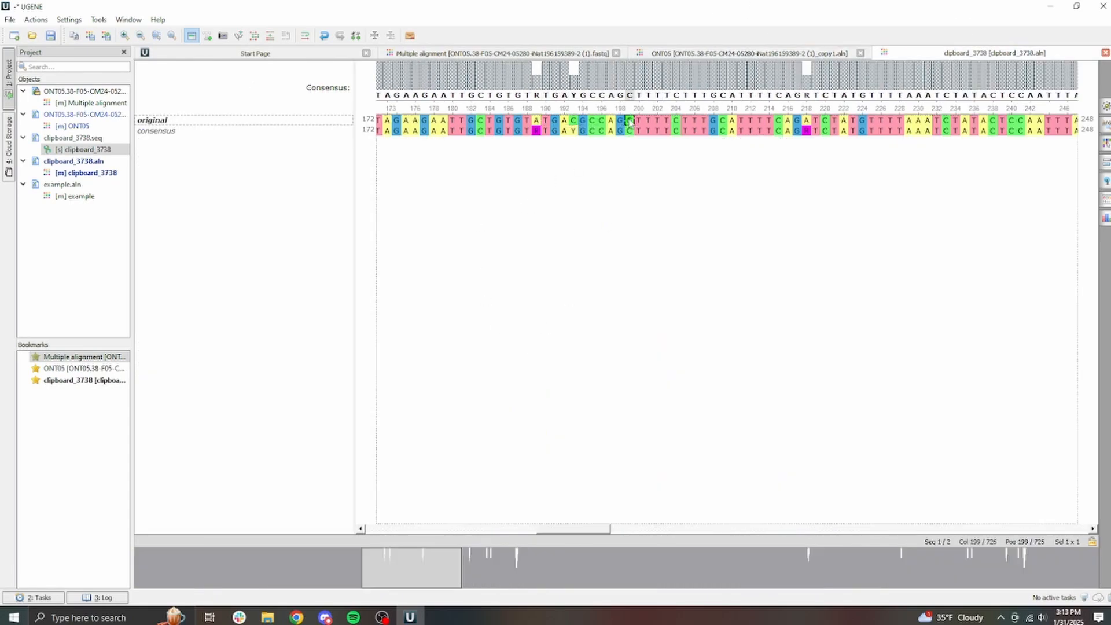
pyautogui.click(663, 120)
pyautogui.moveTo(586, 122); pyautogui.dragTo(583, 123)
pyautogui.hotkey('ctrl', 'c')
pyautogui.click(774, 54)
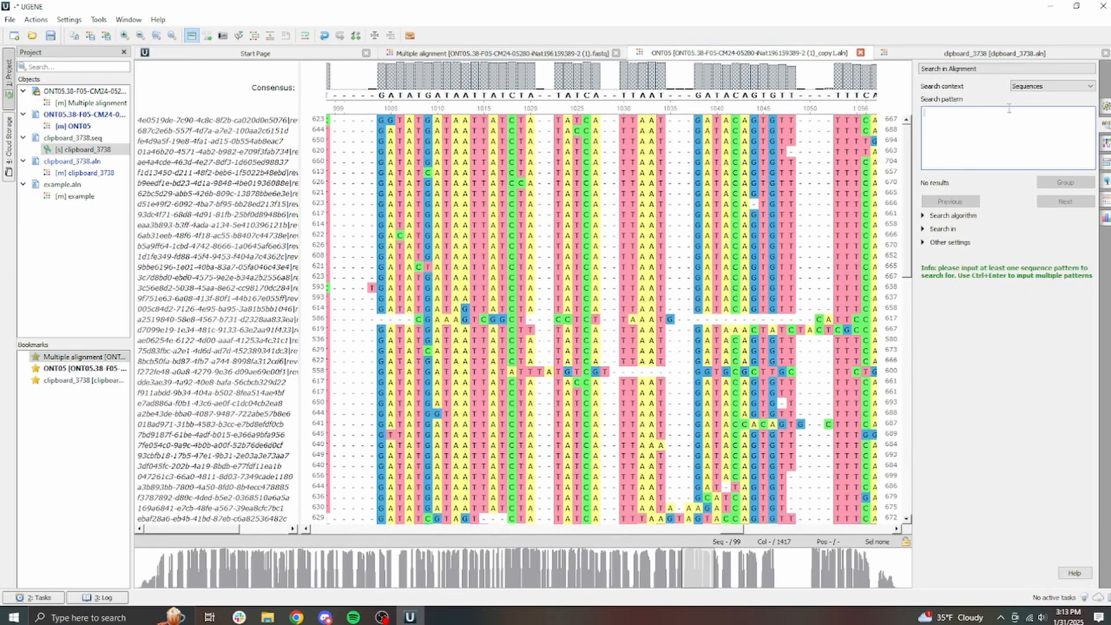
pyautogui.hotkey('ctrl', 'v')
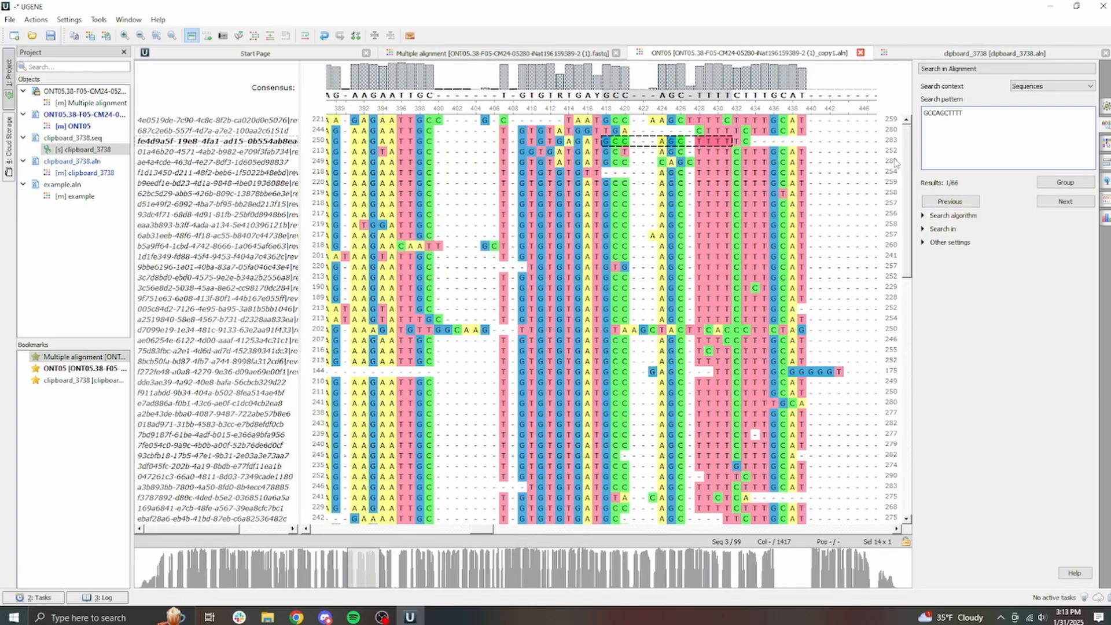
# Step: Delete the clipboard_3738 sequence row near the end of the _copy1.aln alignment
pyautogui.scroll(-3, 895, 163)
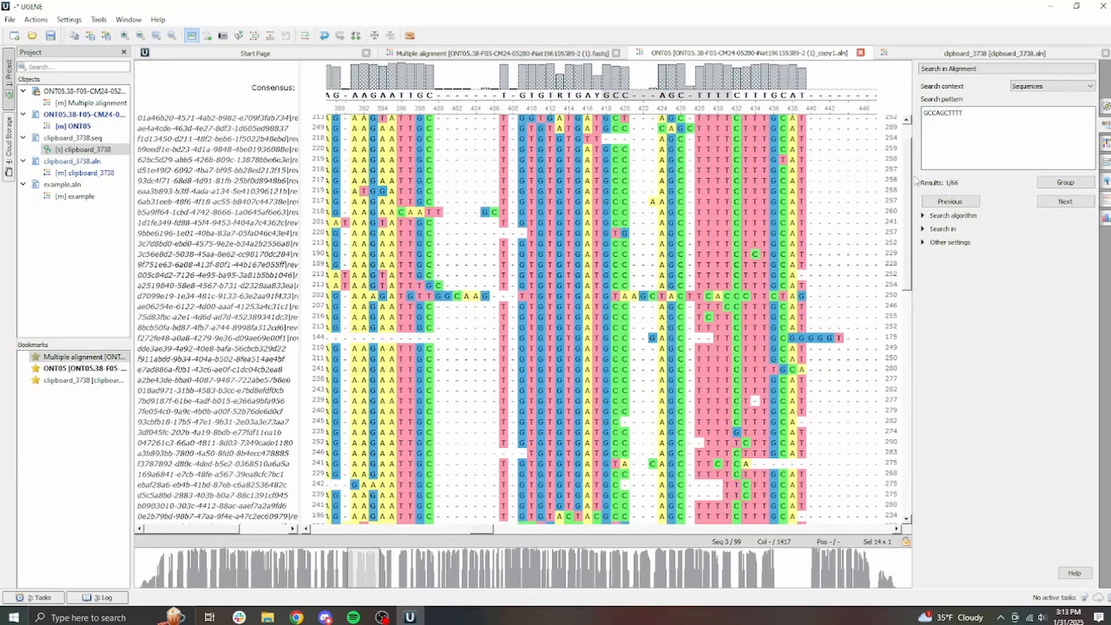
pyautogui.scroll(-6, 907, 181)
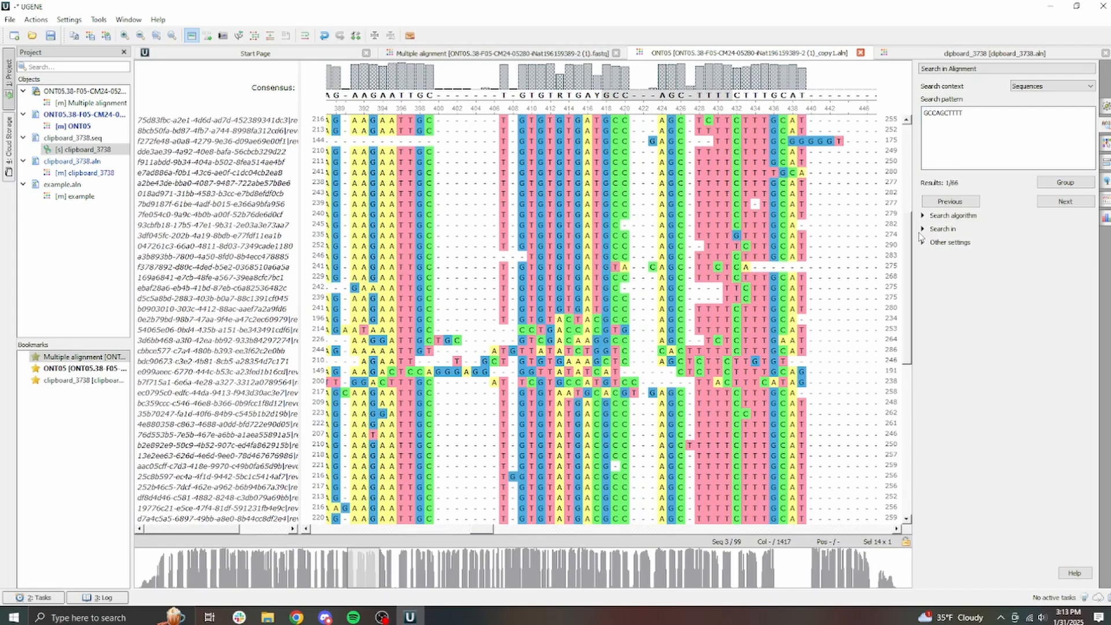
pyautogui.click(241, 322)
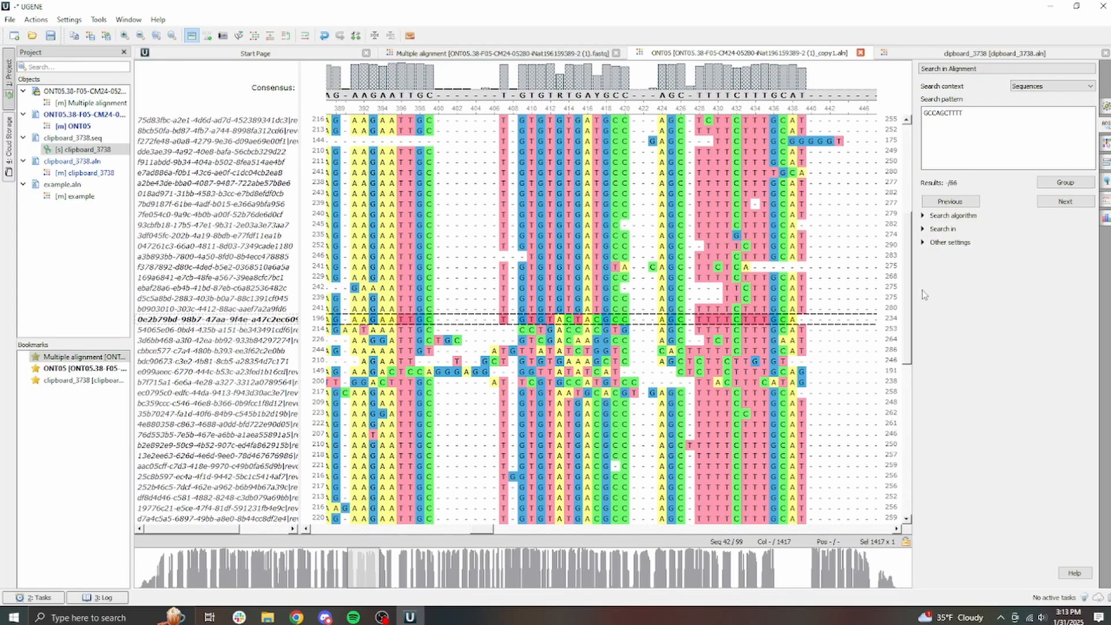
pyautogui.scroll(-5, 905, 384)
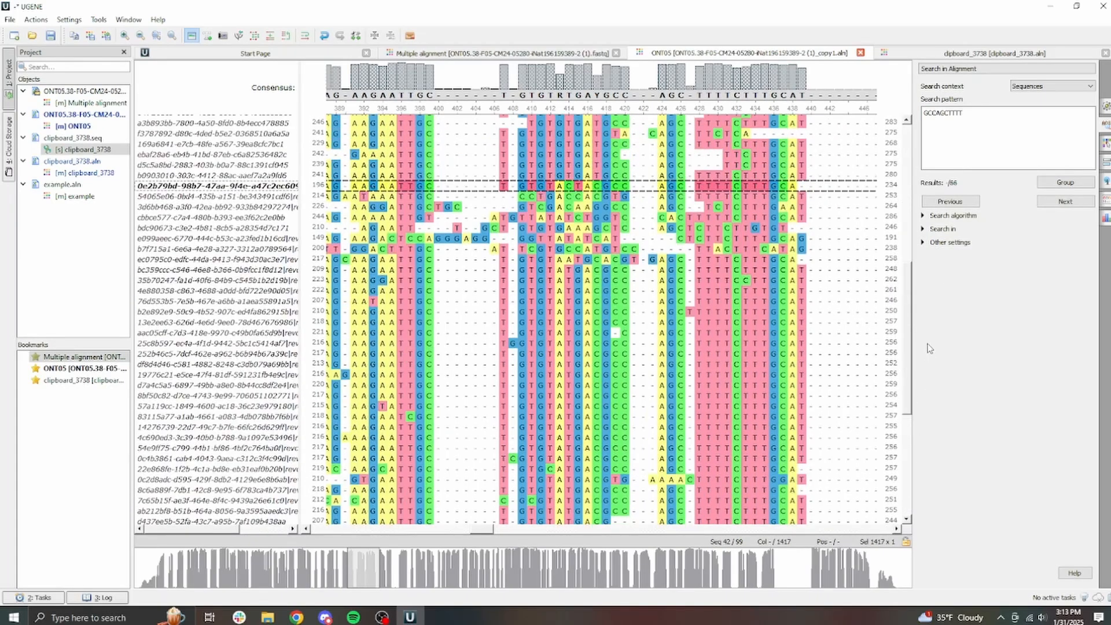
pyautogui.moveTo(909, 283); pyautogui.dragTo(893, 472)
pyautogui.keyDown('shift'); pyautogui.click(275, 522); pyautogui.keyUp('shift')
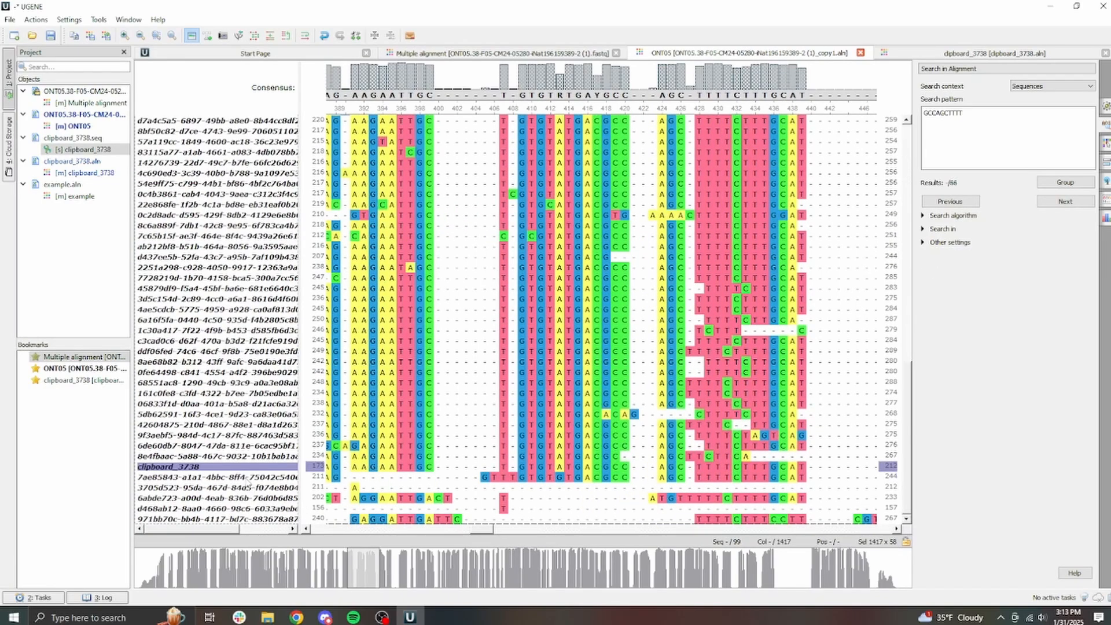
pyautogui.click(226, 467)
pyautogui.press('Delete')
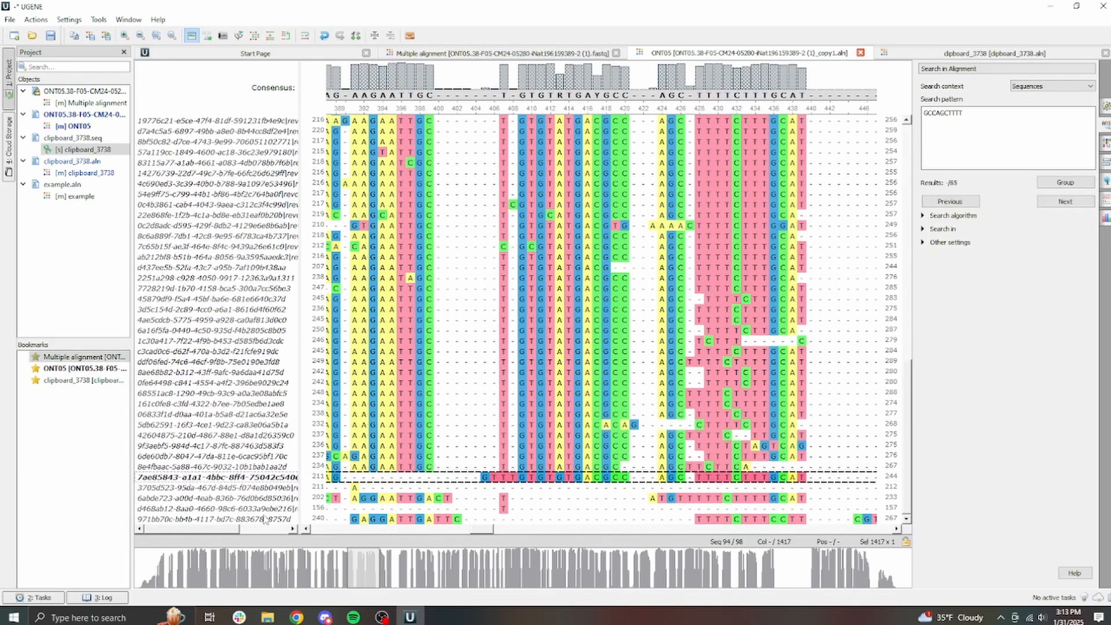
pyautogui.click(264, 519)
pyautogui.scroll(8, 567, 277)
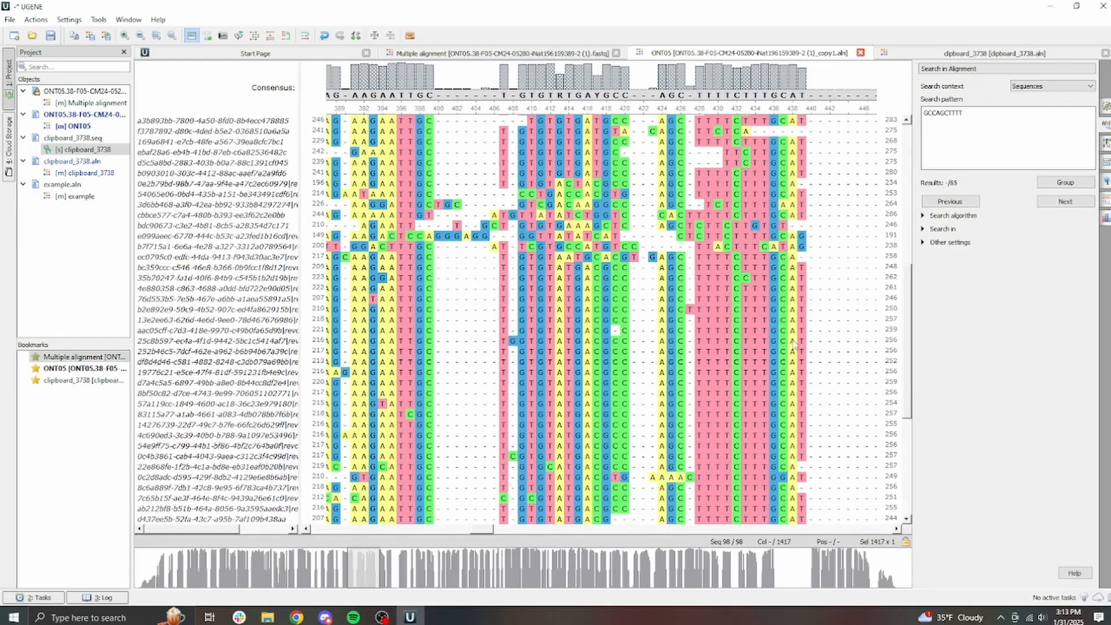
pyautogui.keyDown('shift'); pyautogui.click(244, 196); pyautogui.keyUp('shift')
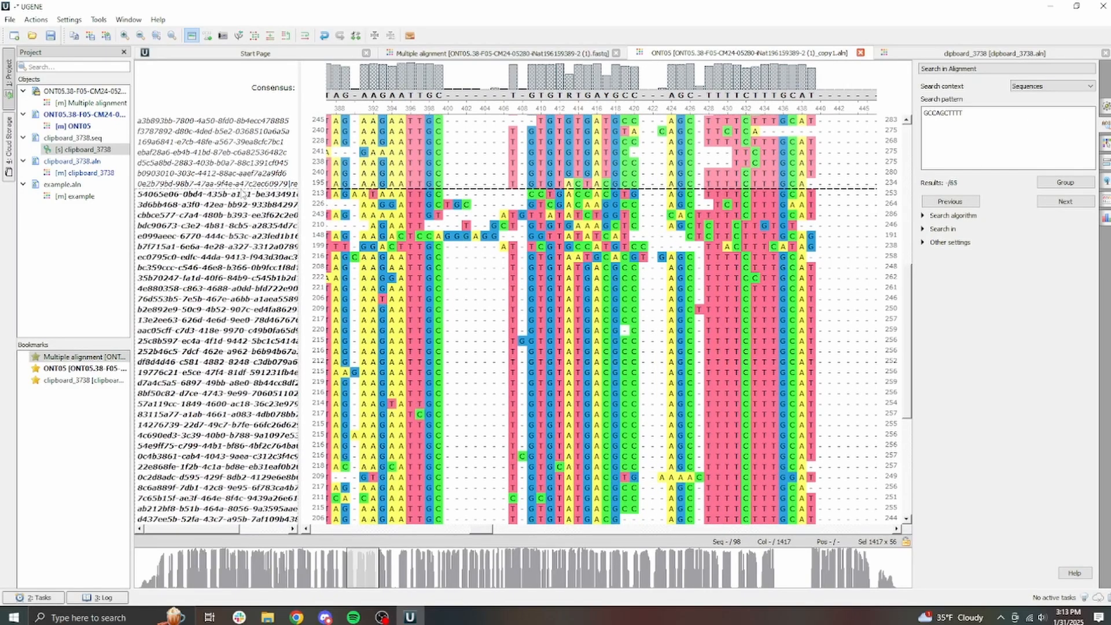
pyautogui.press('Delete')
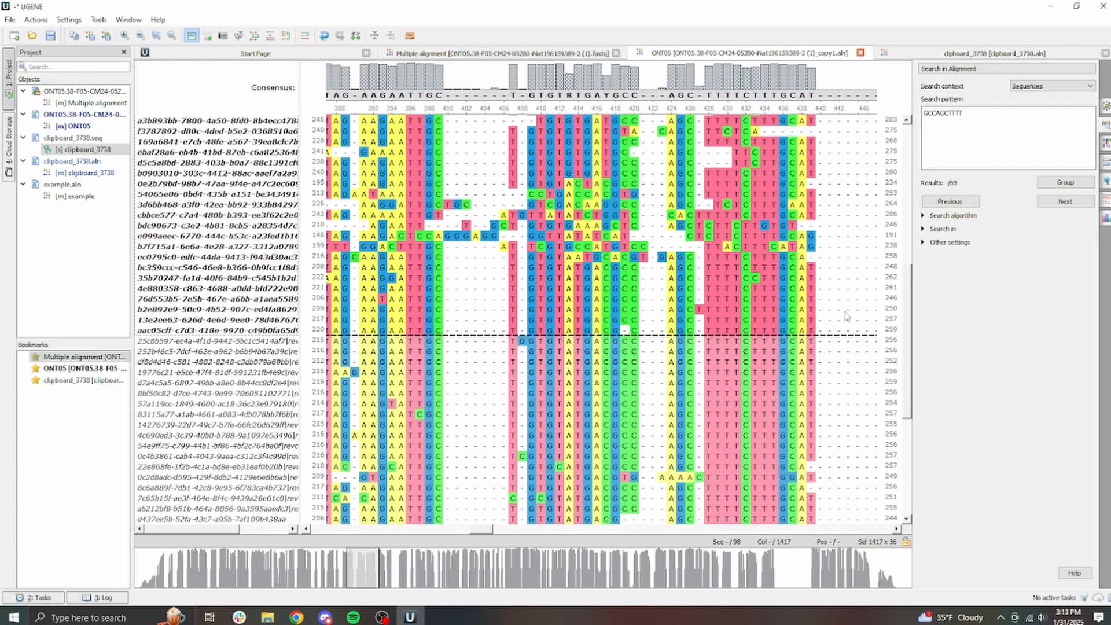
pyautogui.click(281, 185)
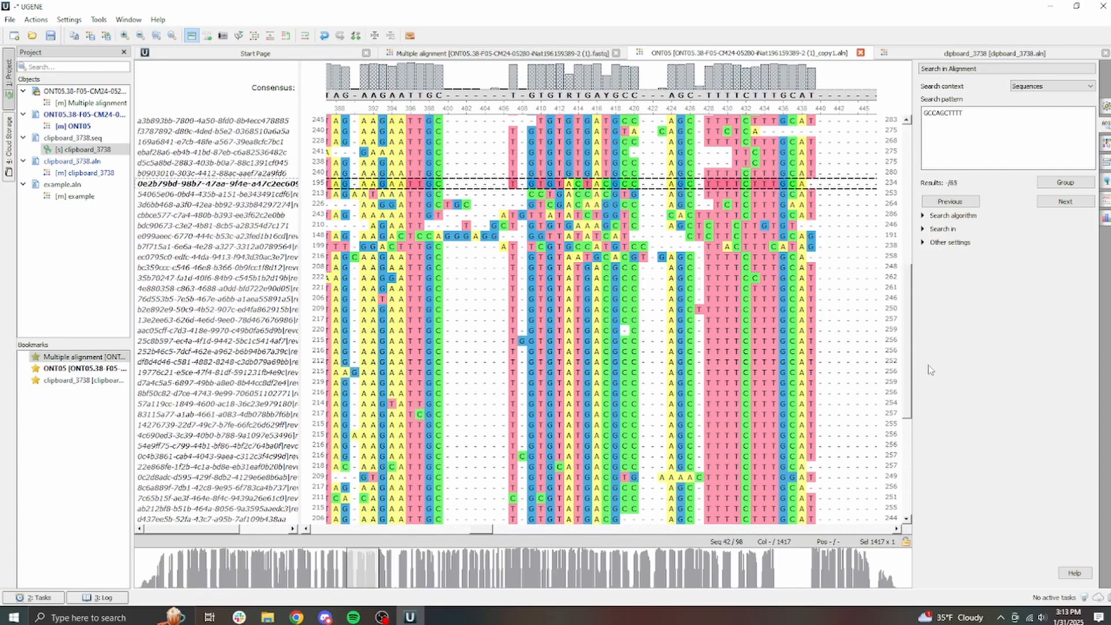
pyautogui.moveTo(908, 366); pyautogui.dragTo(894, 154)
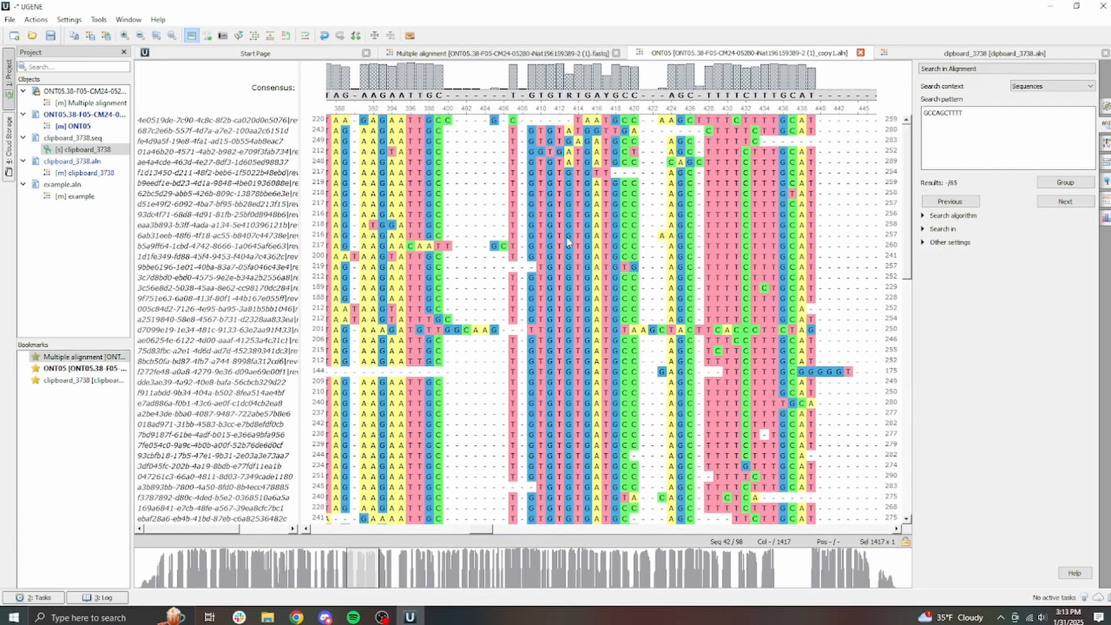
pyautogui.hscroll(1, 568, 242)
pyautogui.scroll(-4, 646, 376)
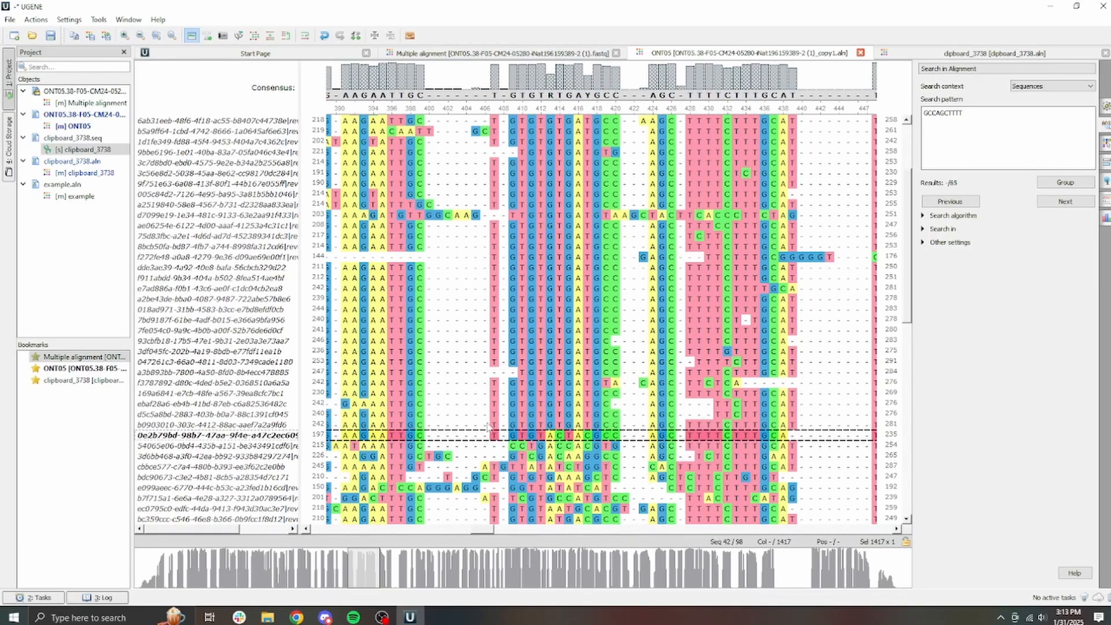
# Step: Move the reads from row 0e2b79bd through the last row of the _copy1.aln alignment into a new CLUSTALW alignment file named example2
pyautogui.click(257, 425)
pyautogui.click(257, 436)
pyautogui.moveTo(907, 277); pyautogui.dragTo(894, 545)
pyautogui.keyDown('shift'); pyautogui.click(208, 518); pyautogui.keyUp('shift')
pyautogui.rightClick(195, 265)
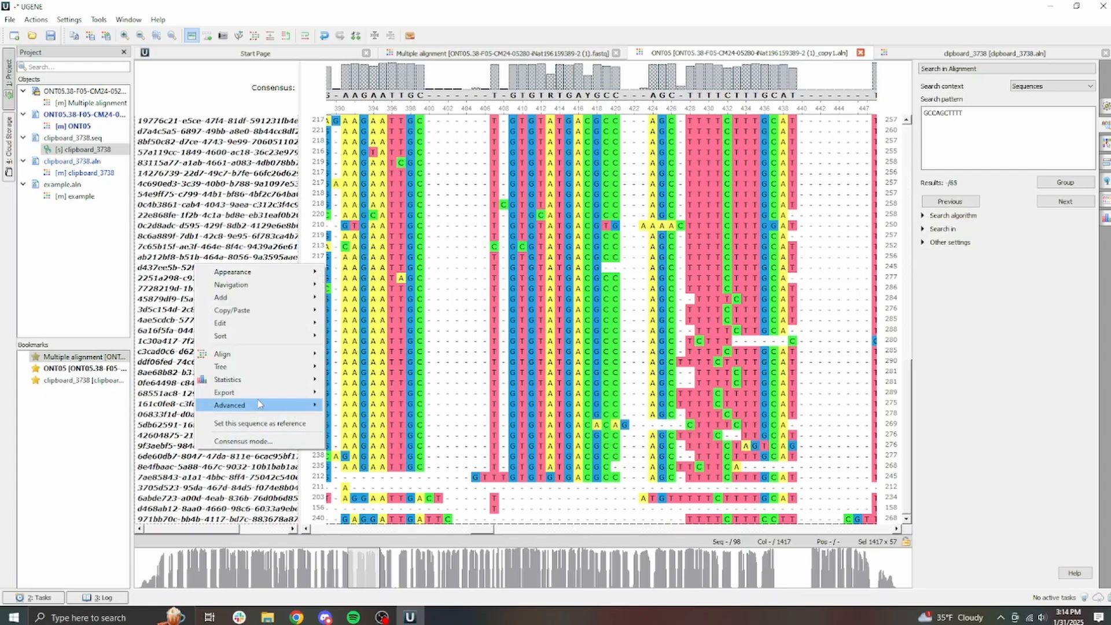
pyautogui.moveTo(260, 392)
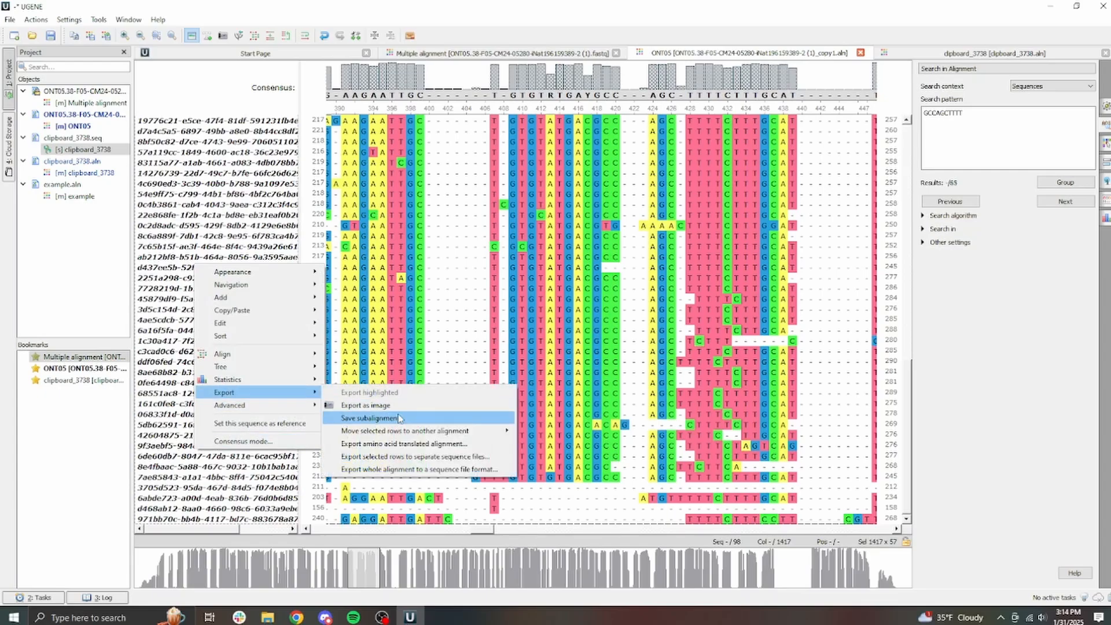
pyautogui.moveTo(403, 431)
pyautogui.click(590, 431)
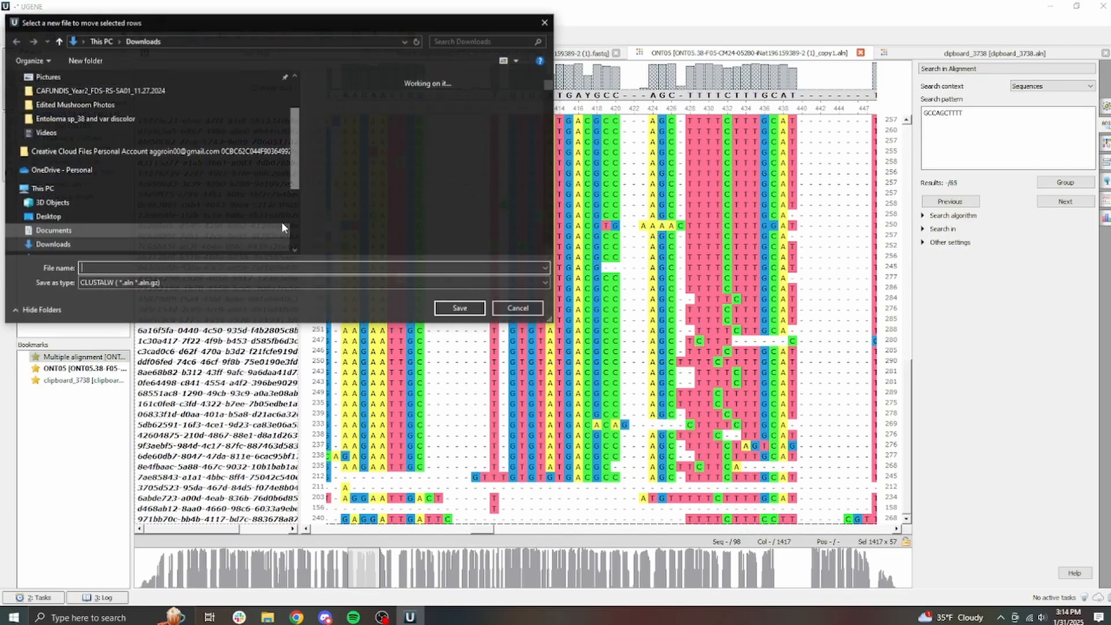
pyautogui.write('e')
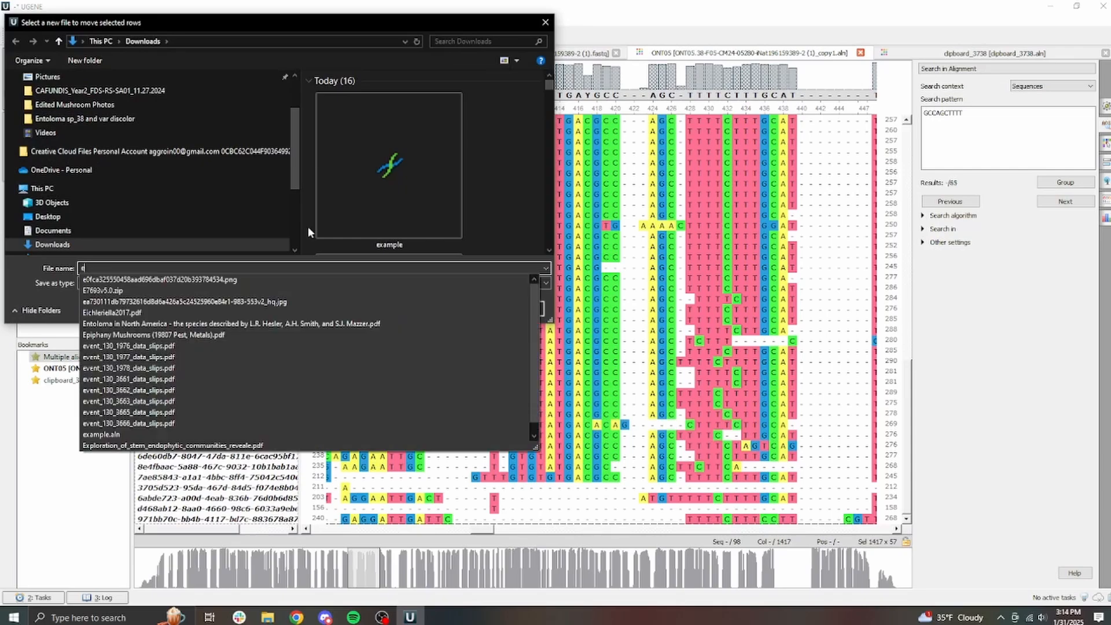
pyautogui.write('xample2')
pyautogui.press('Return')
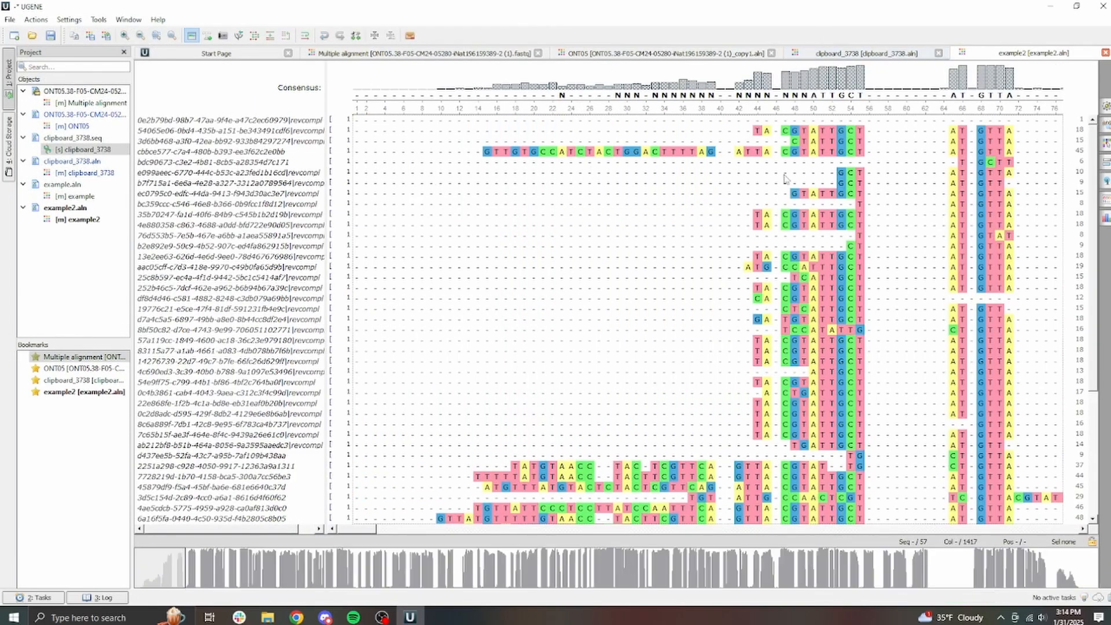
# Step: Copy the consensus of the _copy1.aln alignment into the clipboard_3738.aln alignment and rename the new row "hap a"
pyautogui.click(641, 52)
pyautogui.rightClick(220, 266)
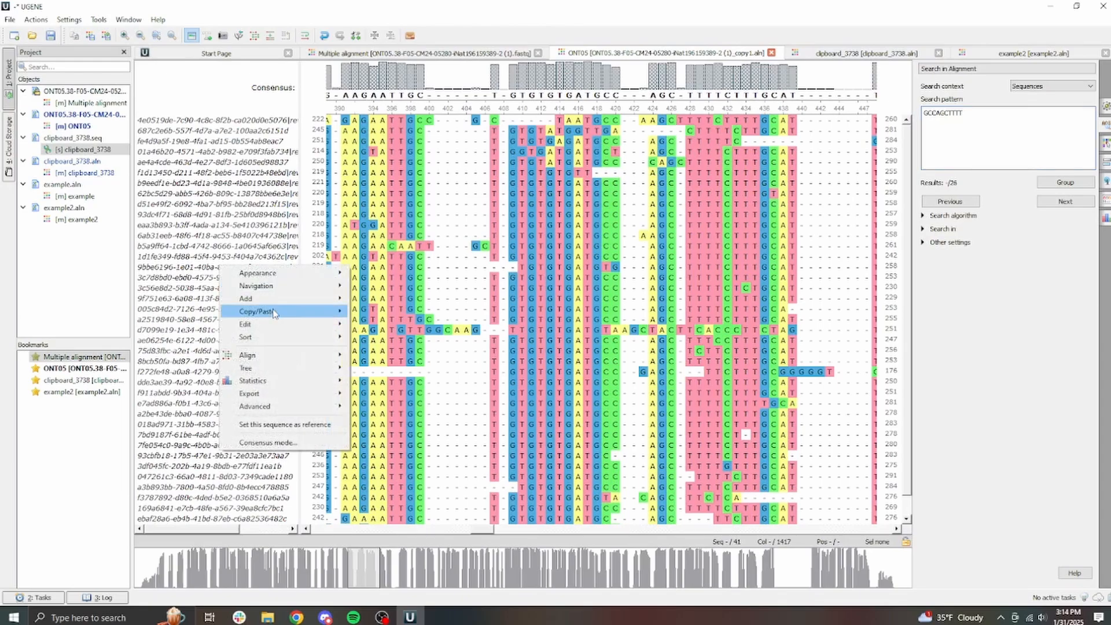
pyautogui.moveTo(274, 311)
pyautogui.click(417, 338)
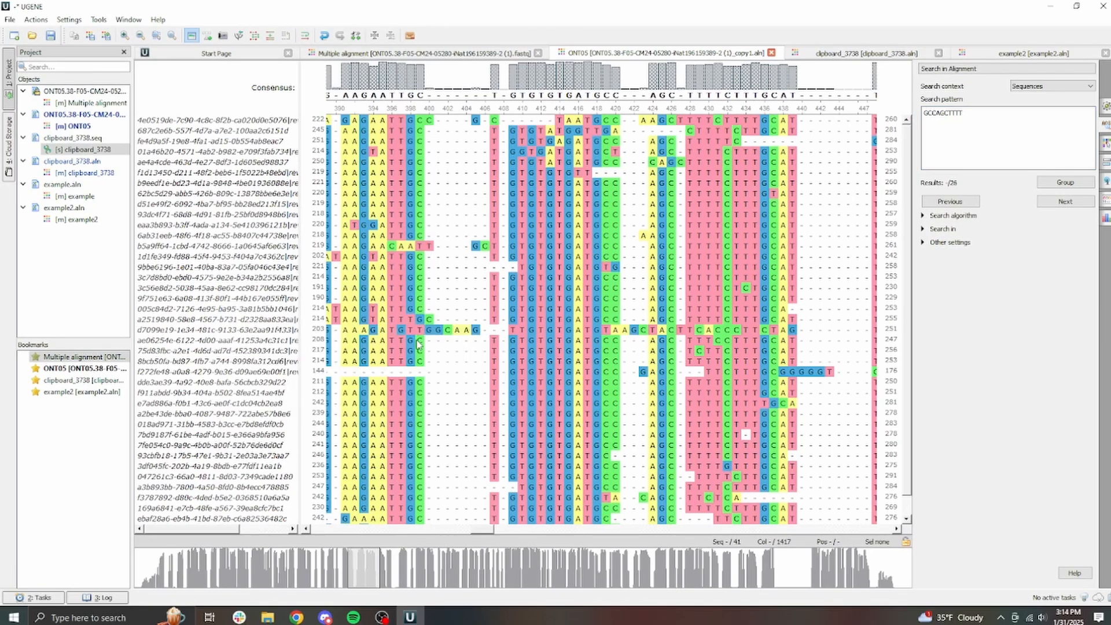
pyautogui.click(890, 55)
pyautogui.click(228, 251)
pyautogui.hotkey('ctrl', 'v')
pyautogui.doubleClick(175, 142)
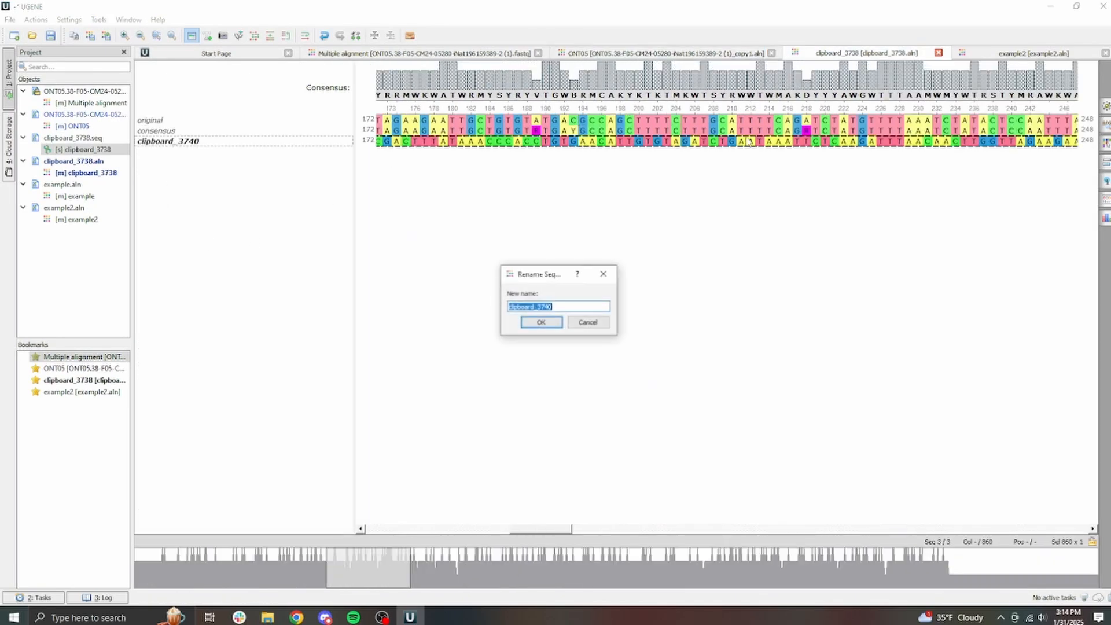
pyautogui.write('hap a')
pyautogui.press('Return')
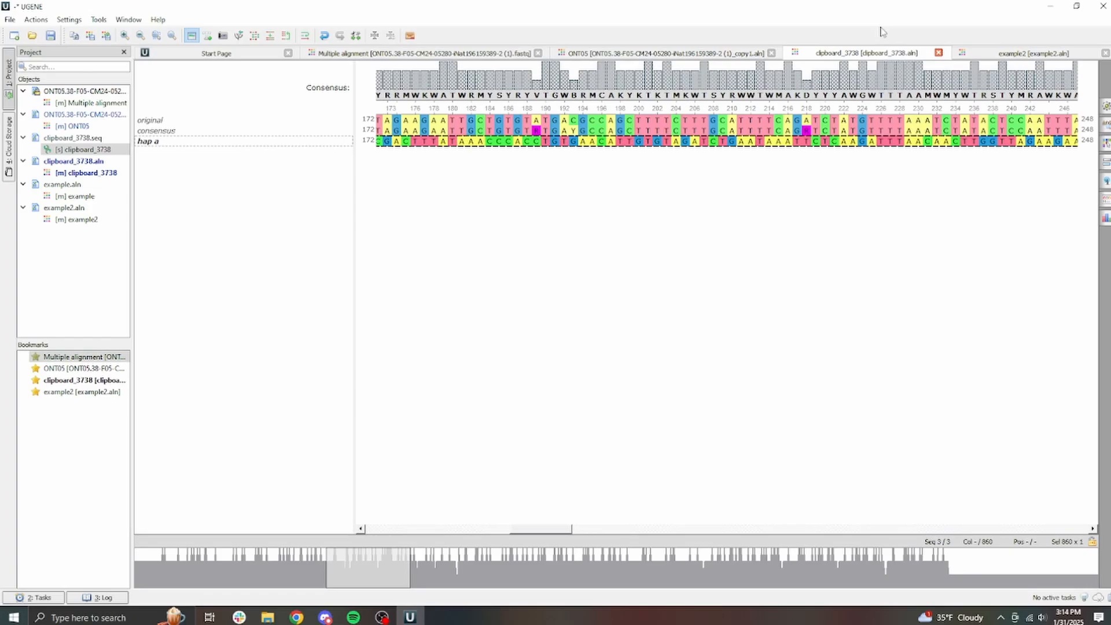
# Step: Copy the consensus of the example2.aln alignment into the clipboard_3738.aln alignment and rename the new row "hap b"
pyautogui.click(991, 58)
pyautogui.rightClick(138, 215)
pyautogui.moveTo(232, 261)
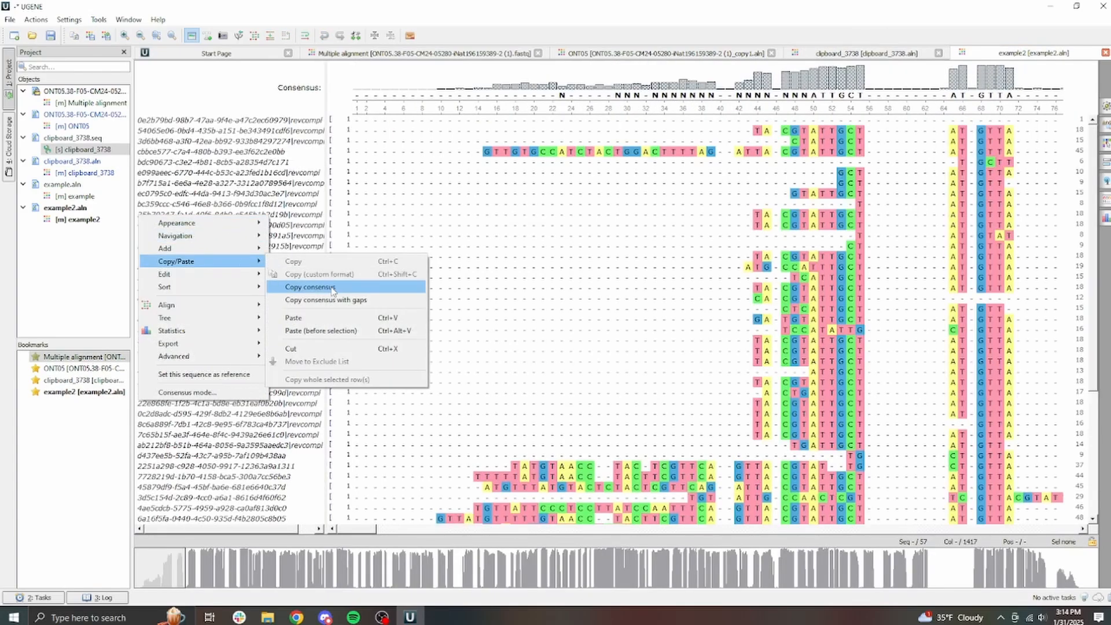
pyautogui.click(332, 287)
pyautogui.click(866, 53)
pyautogui.hotkey('ctrl', 'v')
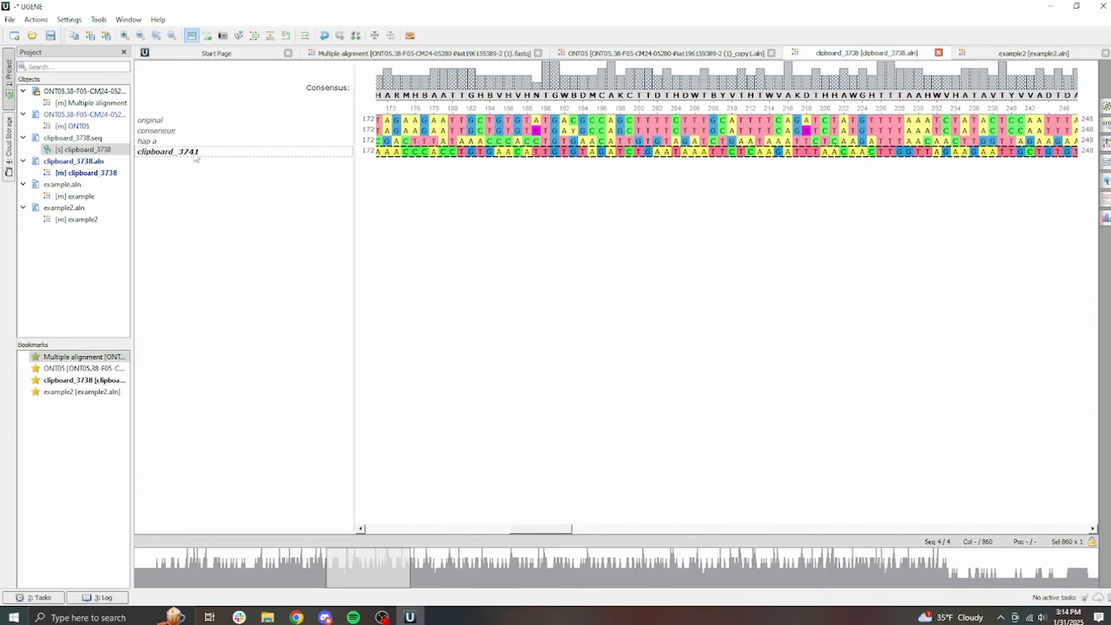
pyautogui.doubleClick(329, 153)
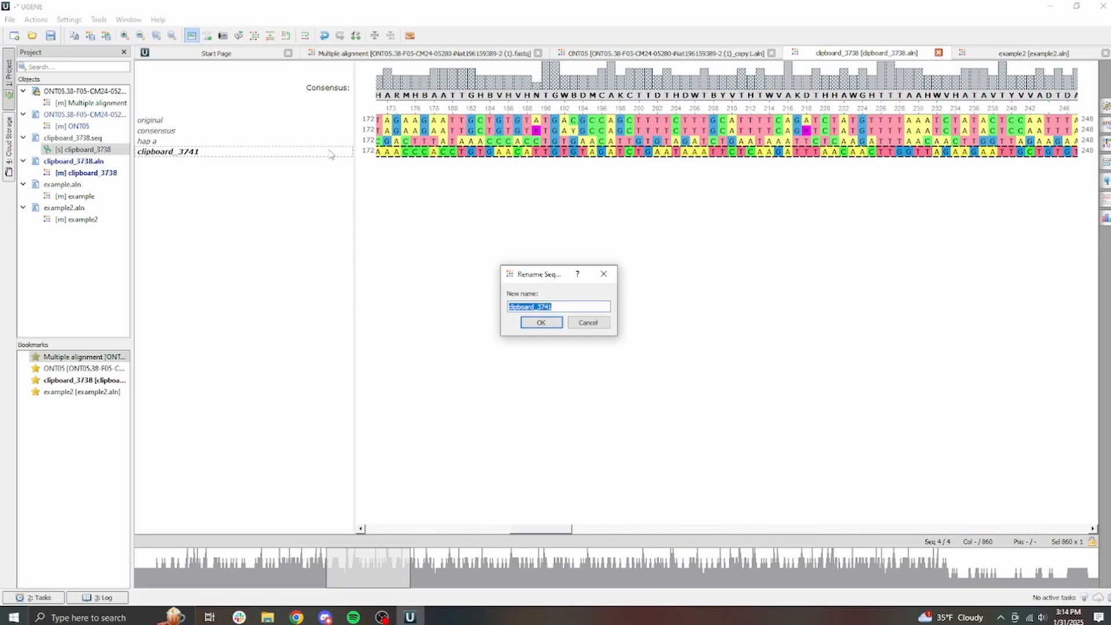
pyautogui.write('hap b')
pyautogui.press('Return')
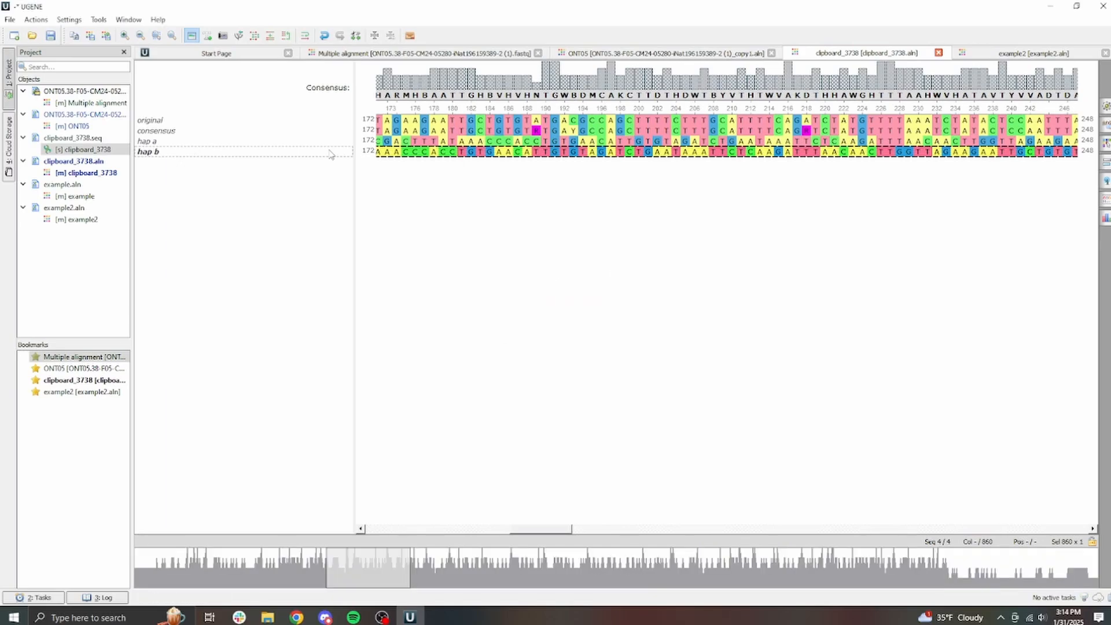
# Step: Align the four sequences in clipboard_3738.aln with MAFFT, leaving the advanced options off
pyautogui.click(253, 33)
pyautogui.click(289, 74)
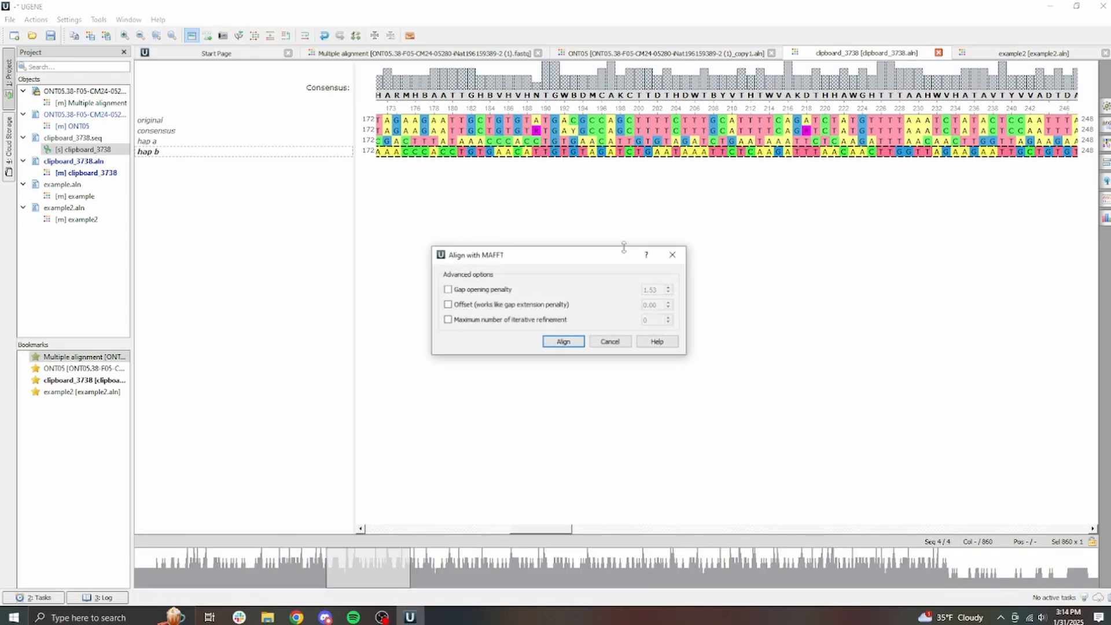
pyautogui.click(567, 343)
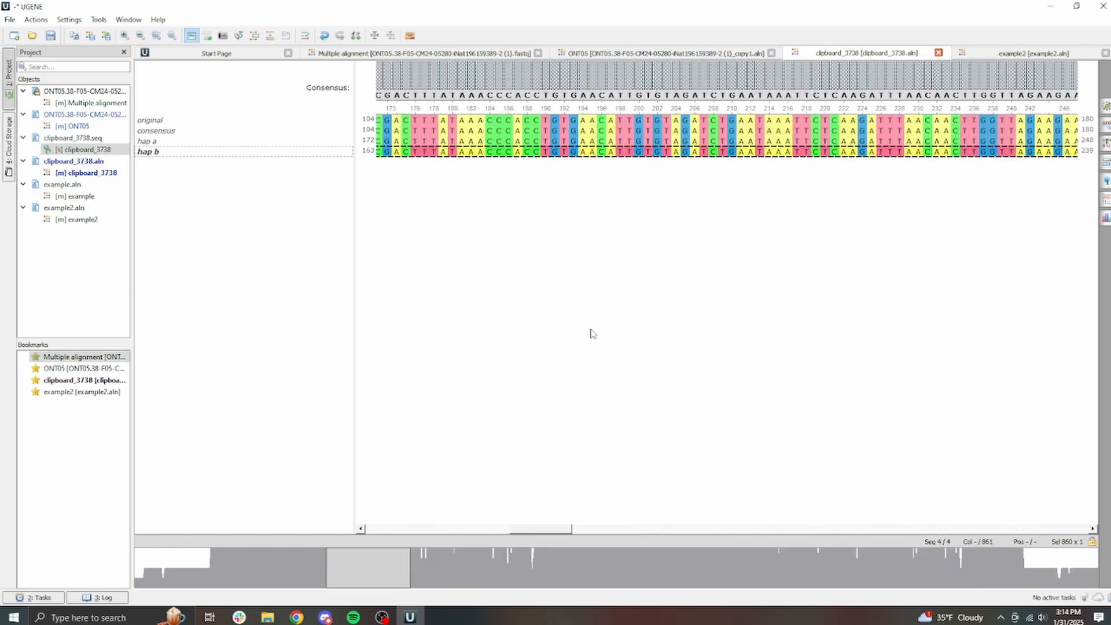
# Step: Delete the 68 leading and 67 trailing columns of clipboard_3738.aln that extend beyond the original sequence
pyautogui.moveTo(381, 561); pyautogui.dragTo(153, 555)
pyautogui.click(1007, 85)
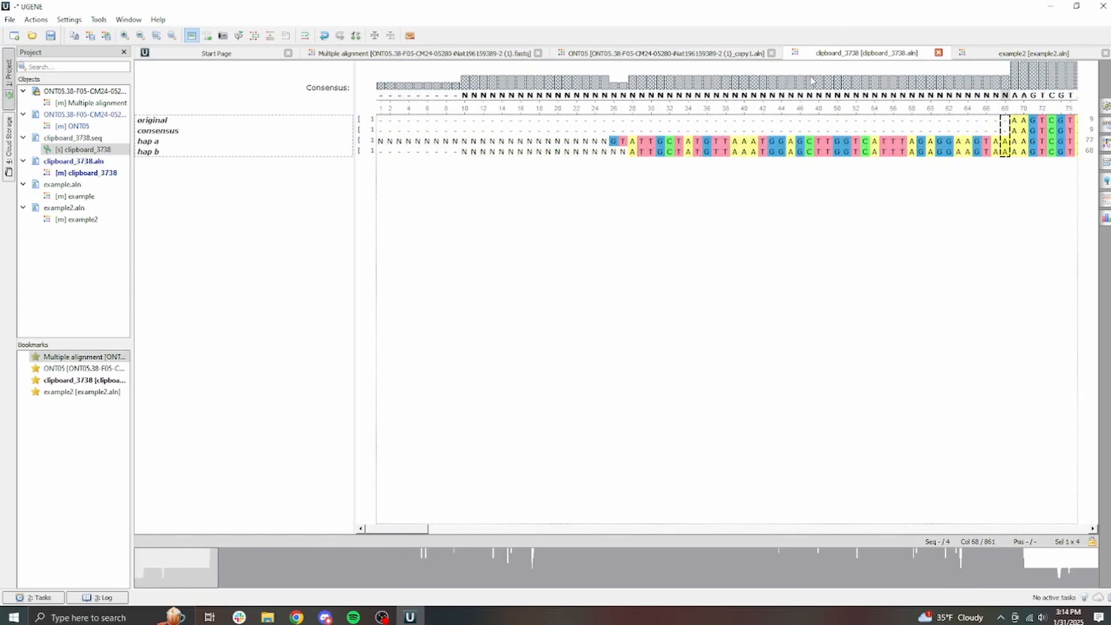
pyautogui.keyDown('shift'); pyautogui.click(379, 81); pyautogui.keyUp('shift')
pyautogui.press('Delete')
pyautogui.click(1040, 572)
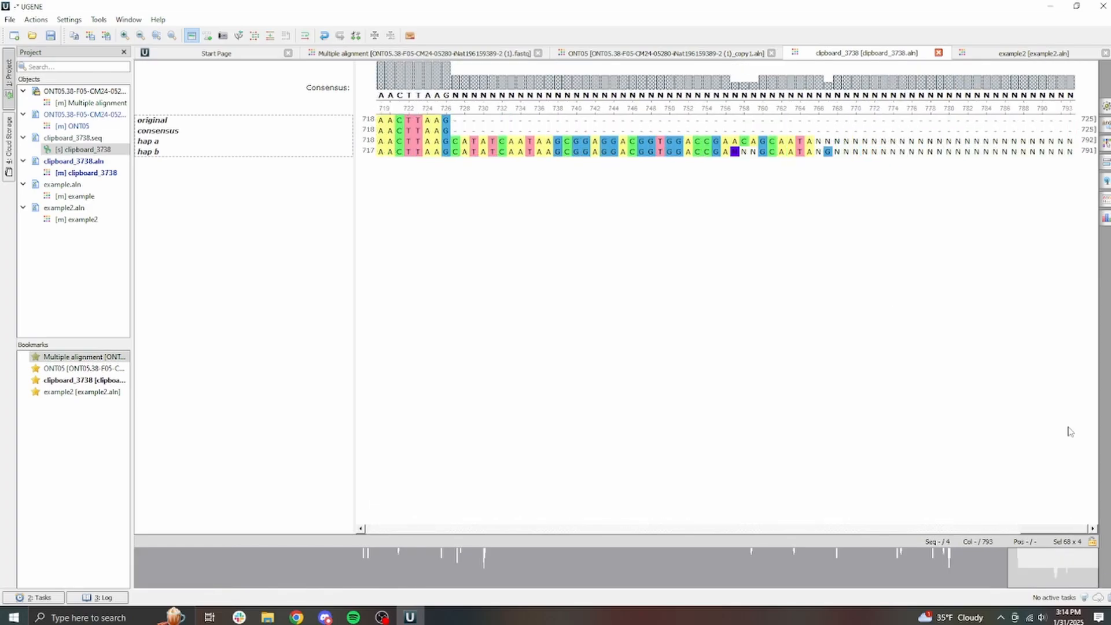
pyautogui.click(460, 85)
pyautogui.keyDown('shift'); pyautogui.click(1074, 84); pyautogui.keyUp('shift')
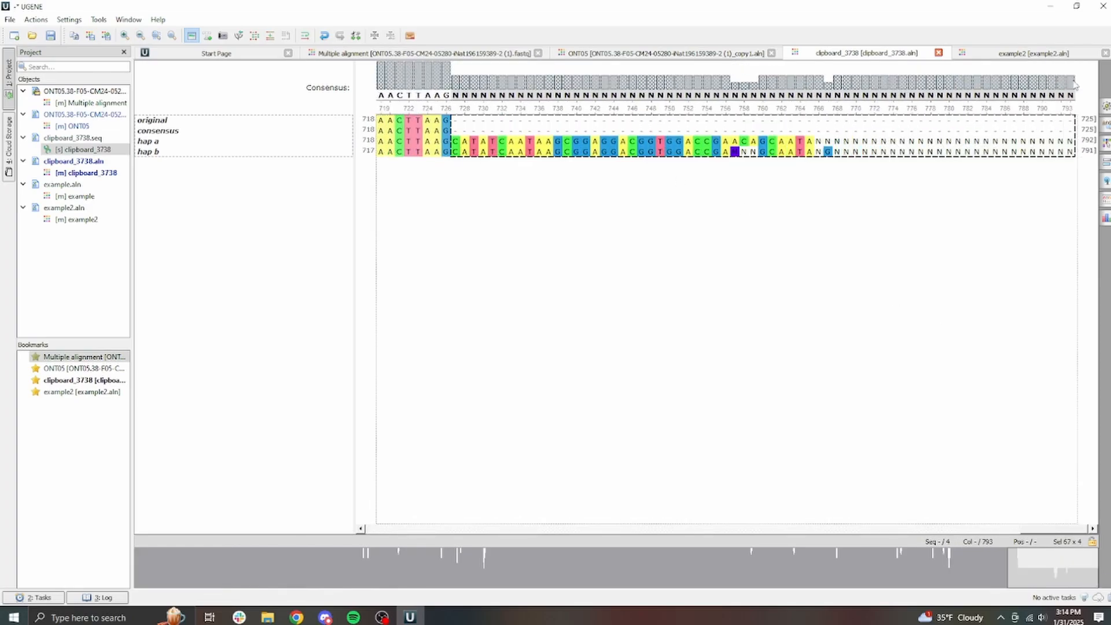
pyautogui.press('Delete')
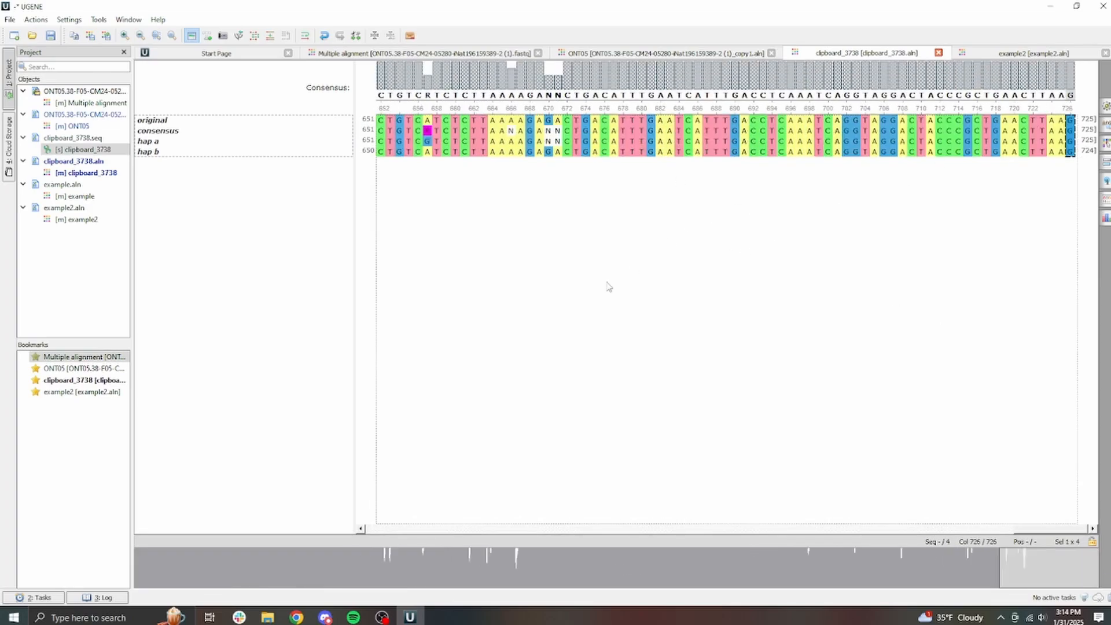
# Step: Search the _copy1.aln alignment for GCCAGCTTTTCTTTG, copied from hap a just after the ambiguous base at column 193
pyautogui.click(391, 560)
pyautogui.scroll(-16, 483, 338)
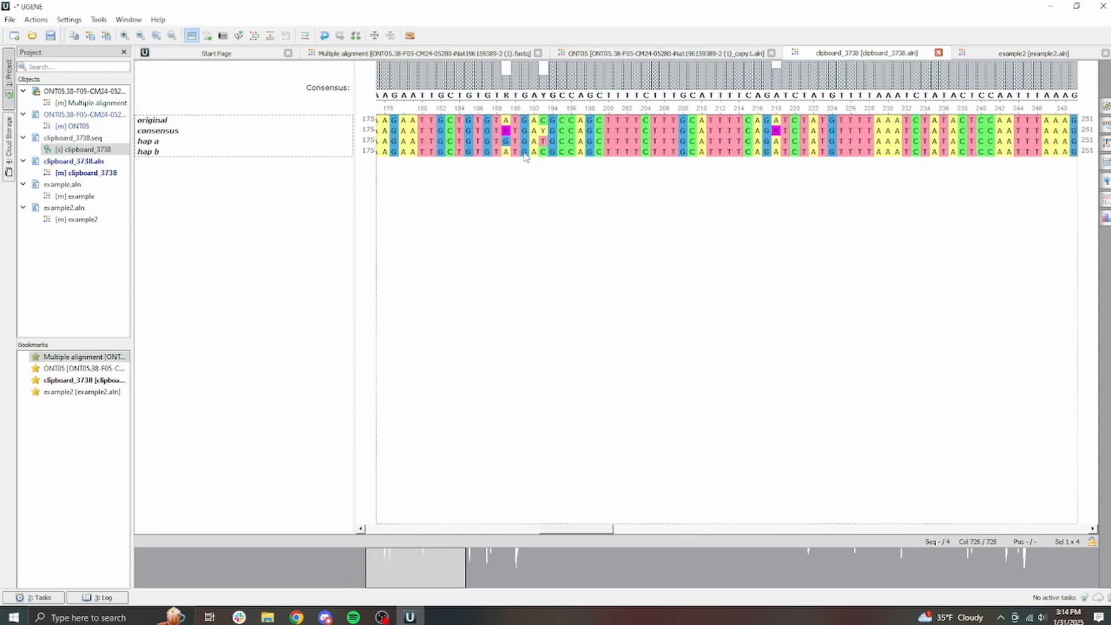
pyautogui.scroll(4, 605, 181)
pyautogui.moveTo(598, 528)
pyautogui.mouseDown()
pyautogui.moveTo(563, 528)
pyautogui.moveTo(1052, 514)
pyautogui.moveTo(597, 506)
pyautogui.mouseUp()
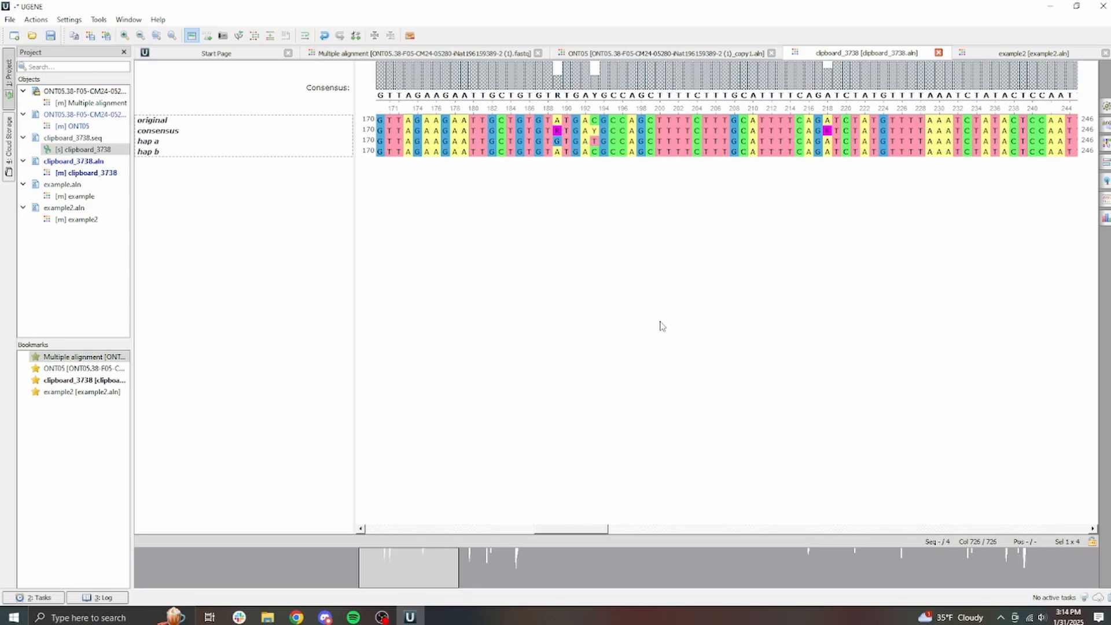
pyautogui.click(828, 132)
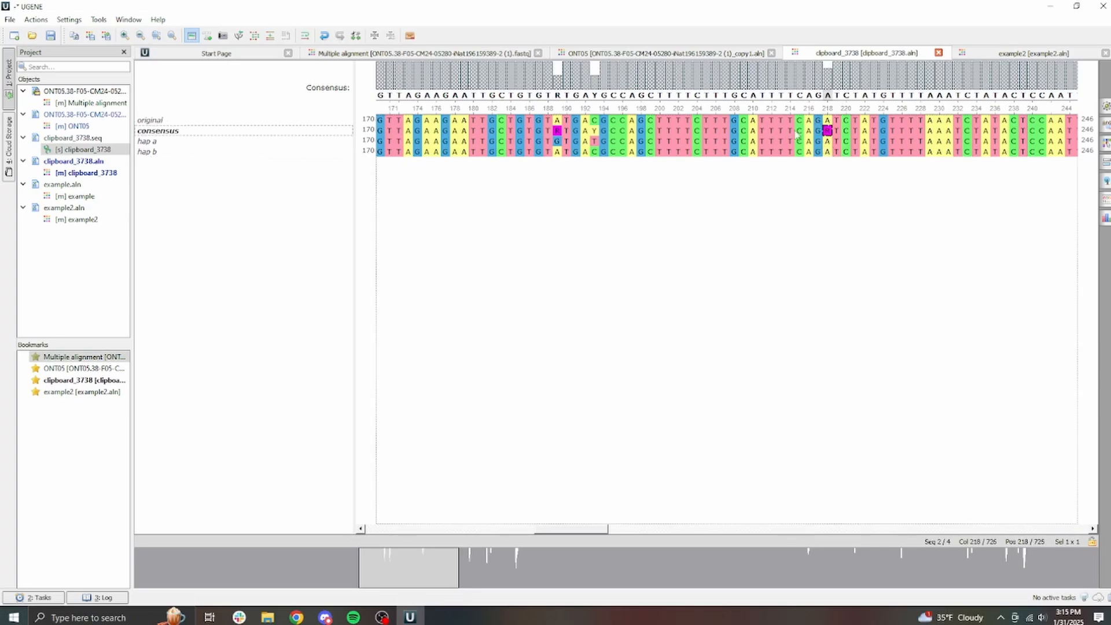
pyautogui.click(612, 141)
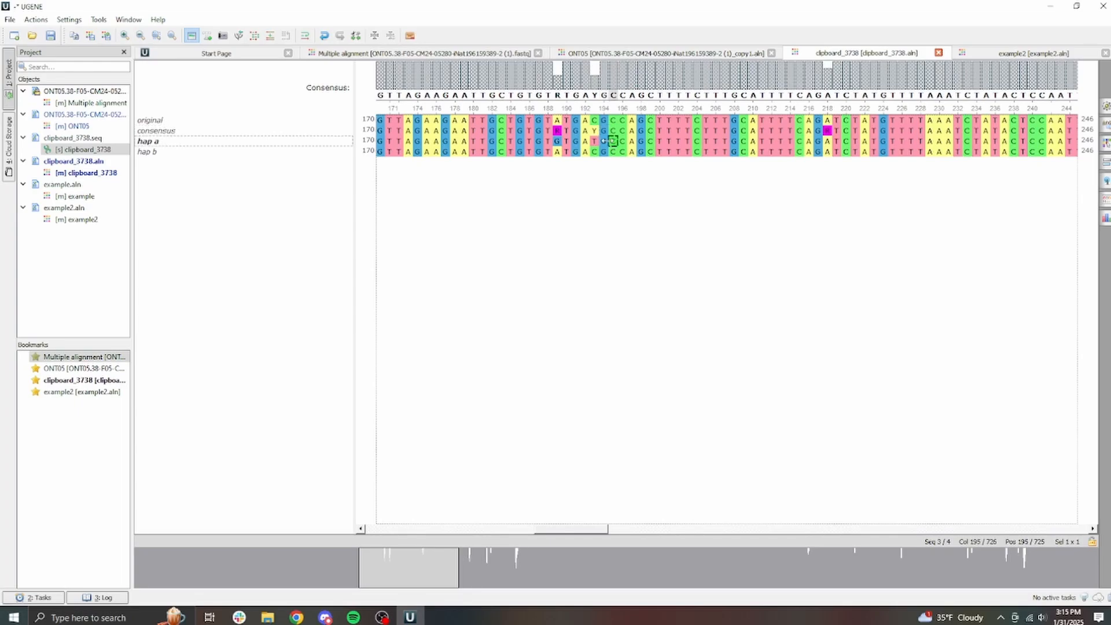
pyautogui.click(604, 140)
pyautogui.keyDown('shift'); pyautogui.click(737, 143); pyautogui.keyUp('shift')
pyautogui.click(661, 53)
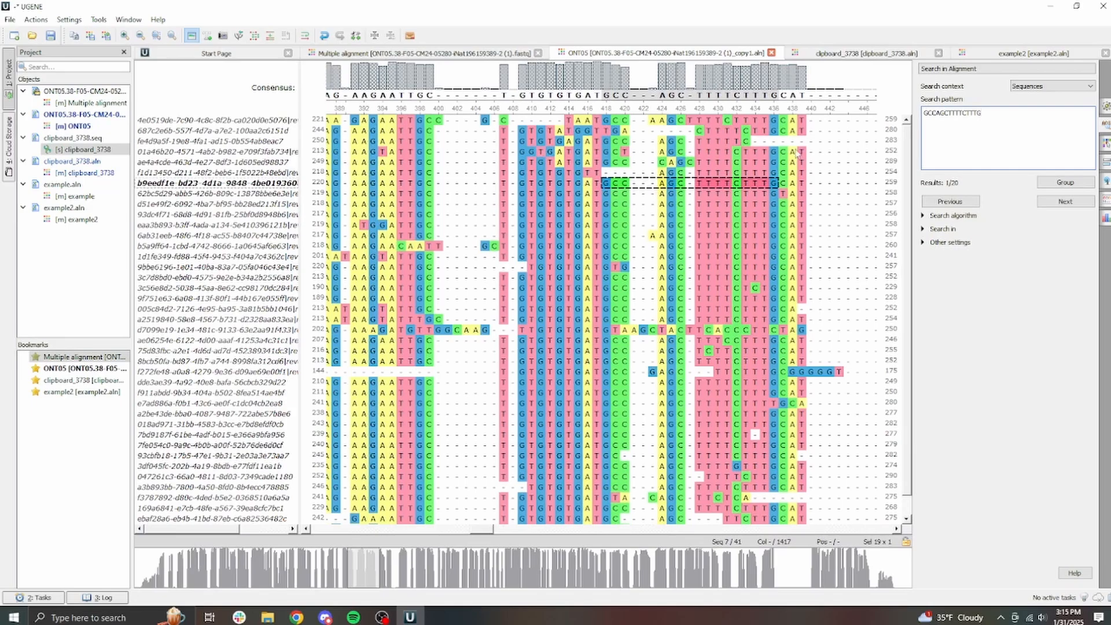
pyautogui.click(1006, 53)
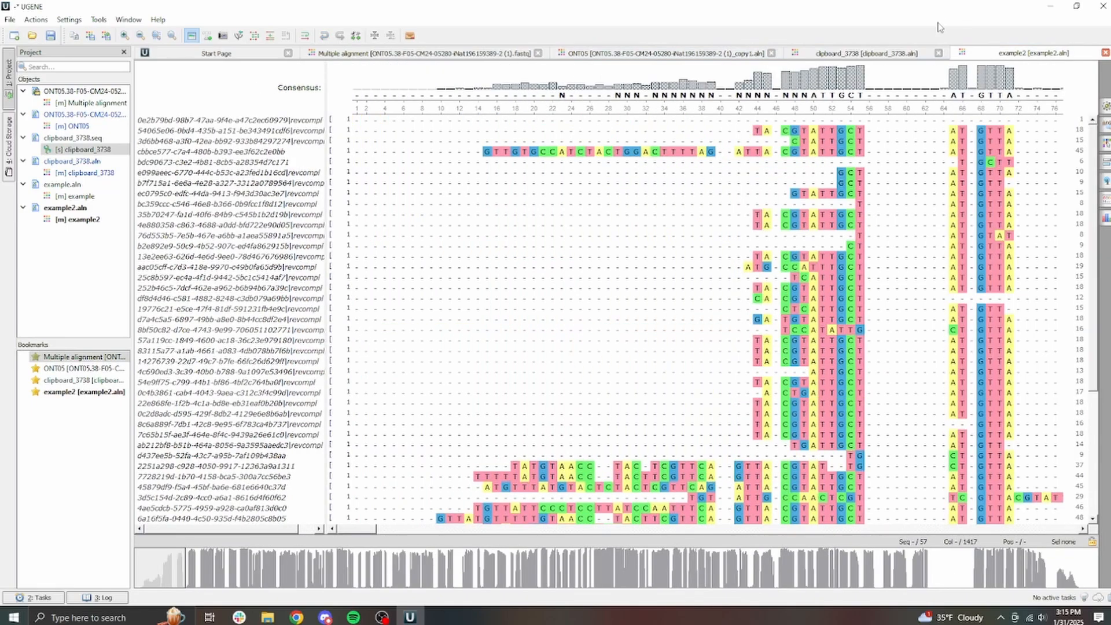
# Step: Search the _copy1.aln and example2.aln alignments for TCTATGTTTTAAATCT, copied from hap a just after the ambiguous base at column 218
pyautogui.click(866, 54)
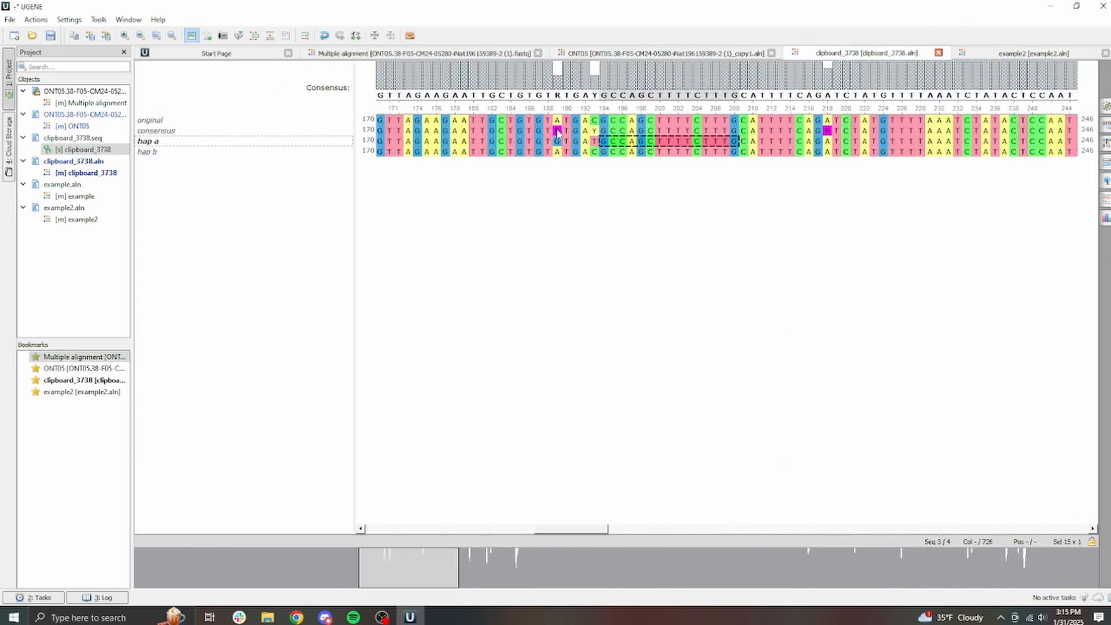
pyautogui.scroll(-20, 772, 276)
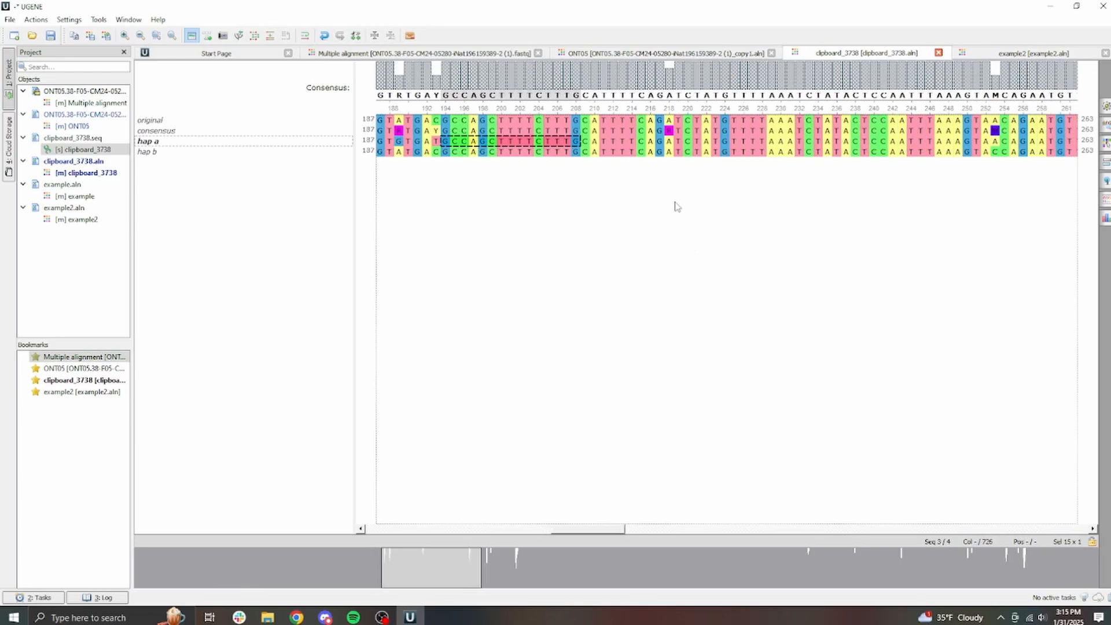
pyautogui.click(643, 142)
pyautogui.keyDown('shift'); pyautogui.click(778, 144); pyautogui.keyUp('shift')
pyautogui.hotkey('ctrl', 'c')
pyautogui.click(728, 53)
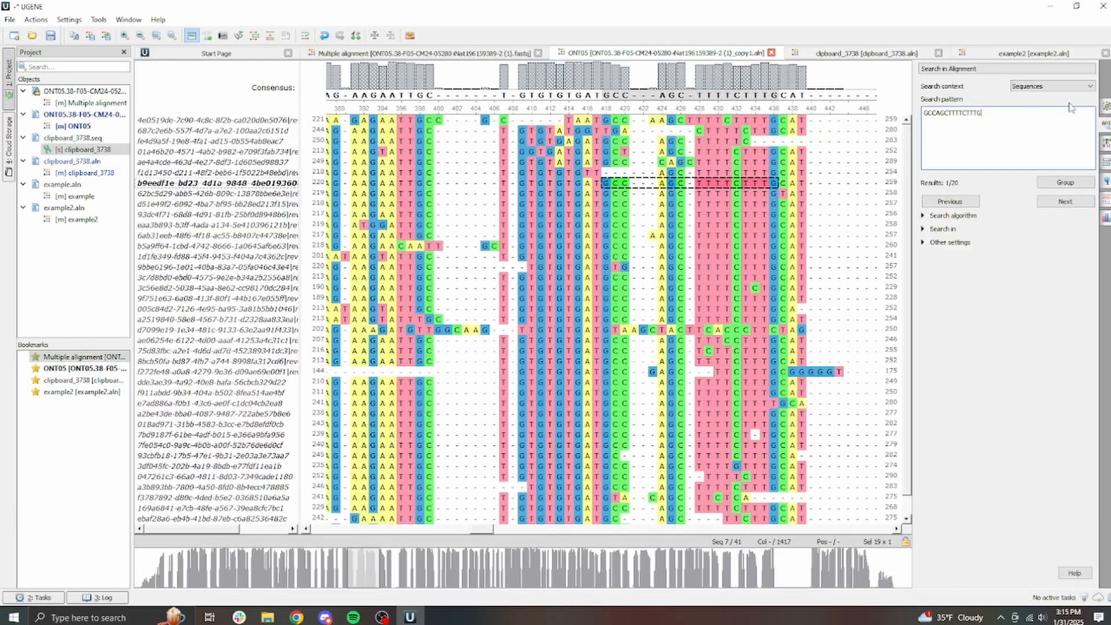
pyautogui.moveTo(1014, 113); pyautogui.dragTo(915, 113)
pyautogui.hotkey('ctrl', 'v')
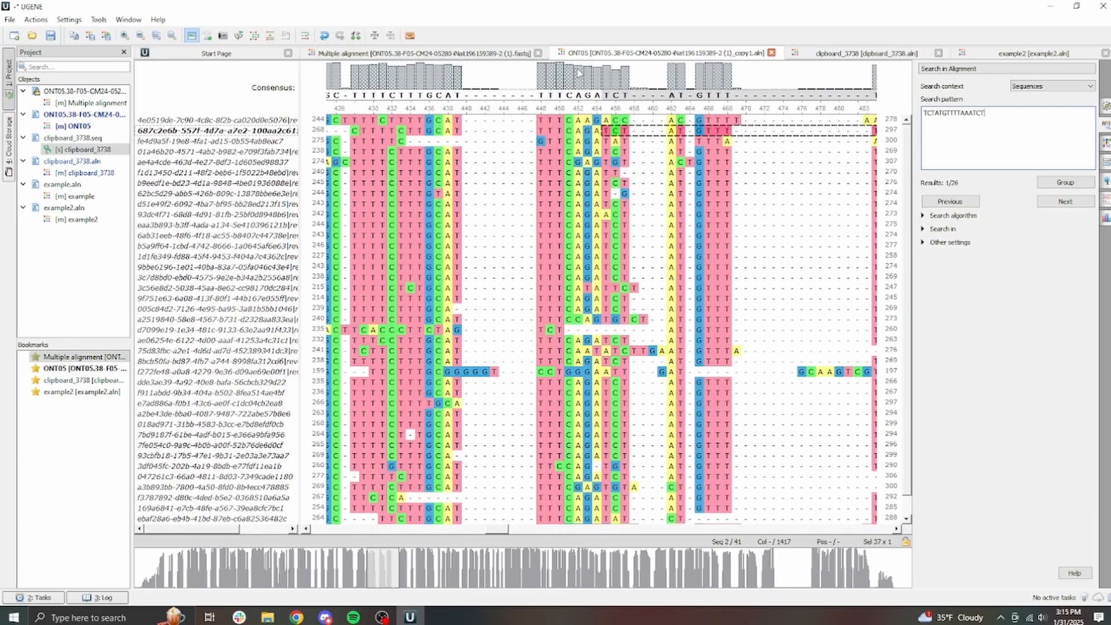
pyautogui.click(1034, 53)
pyautogui.hotkey('ctrl', 'v')
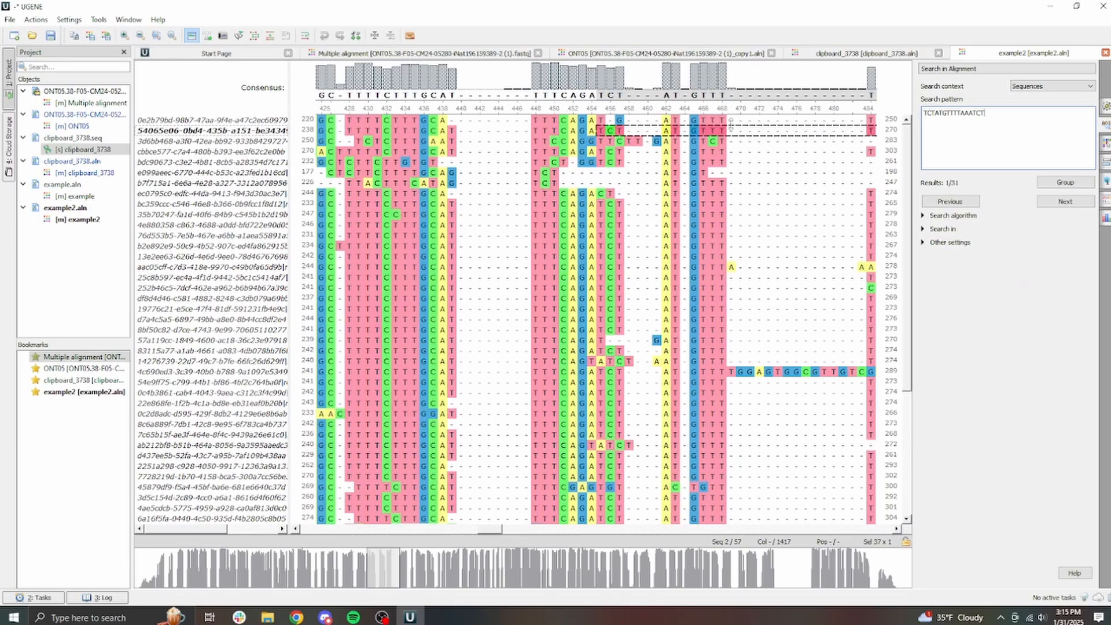
# Step: Check the example2.aln reads at the matched site and replace the ambiguous base at column 218 of the consensus row with A
pyautogui.scroll(-3, 914, 353)
pyautogui.scroll(3, 914, 353)
pyautogui.click(860, 55)
pyautogui.click(632, 130)
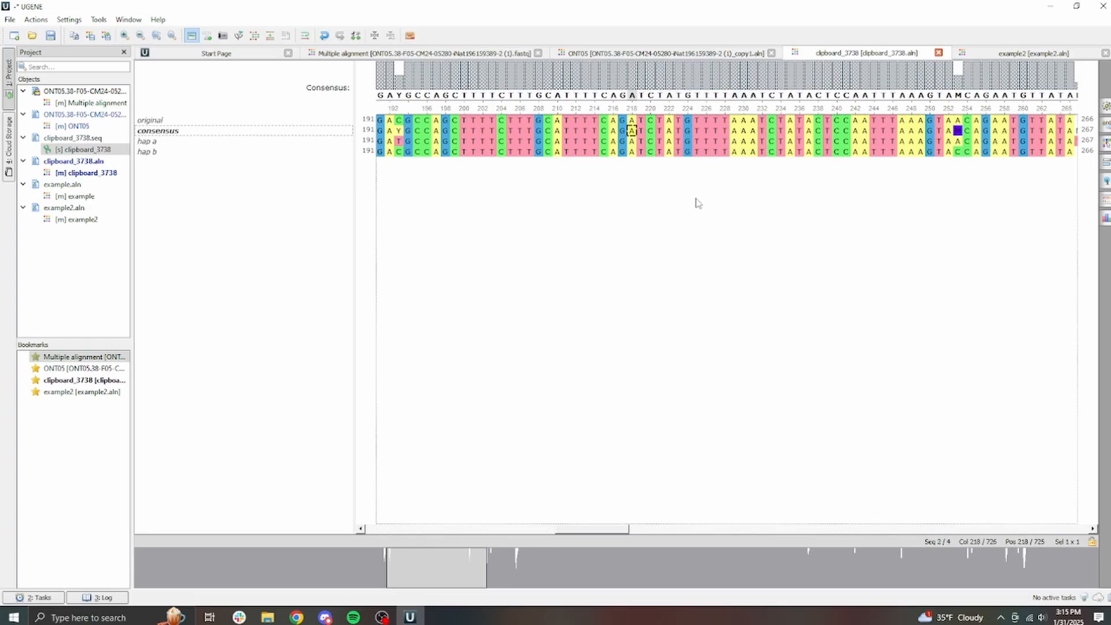
# Step: Search the _copy1.aln and example2.aln alignments for CAGAATGTTATATTTCGGG, copied from hap a just after the ambiguous base at column 253
pyautogui.moveTo(604, 530); pyautogui.dragTo(649, 529)
pyautogui.hscroll(3, 638, 394)
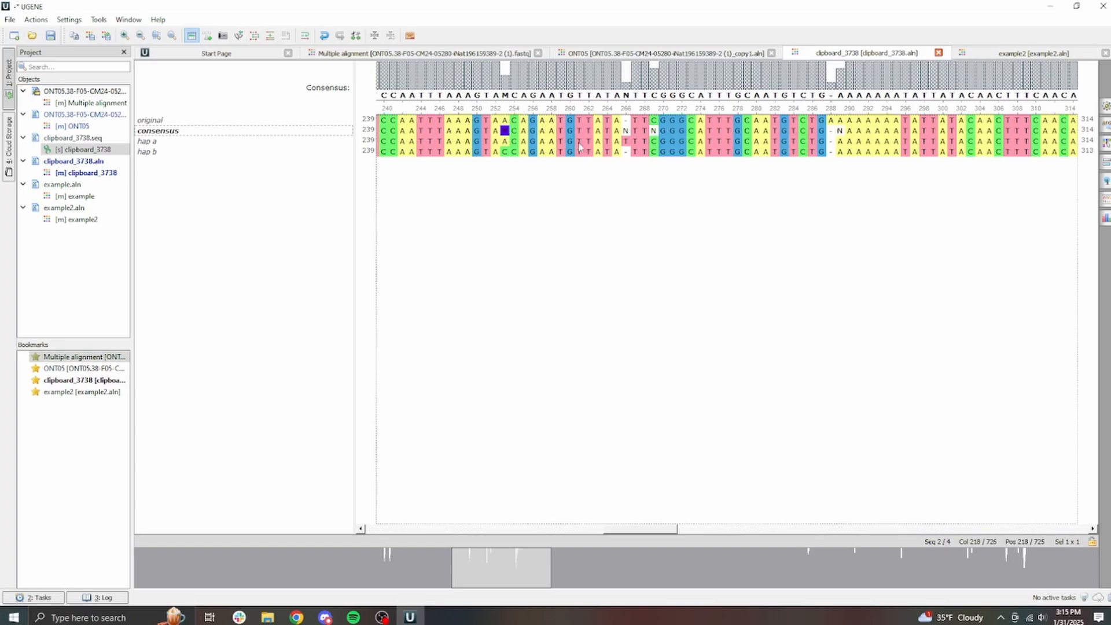
pyautogui.moveTo(514, 141); pyautogui.dragTo(682, 141)
pyautogui.click(716, 54)
pyautogui.hotkey('ctrl', 'f')
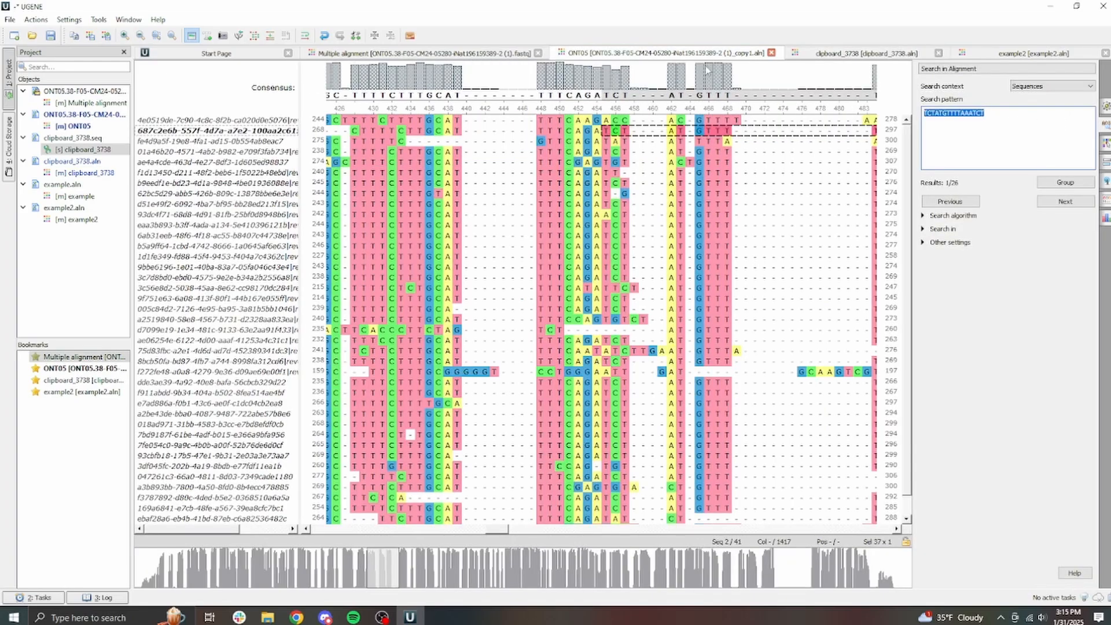
pyautogui.hotkey('ctrl', 'v')
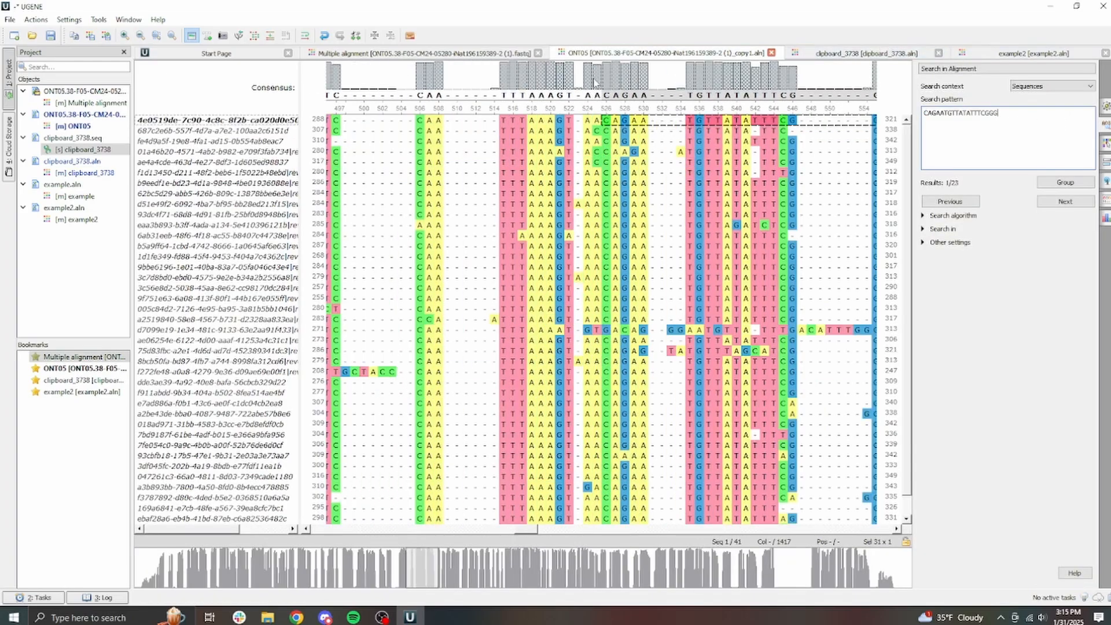
pyautogui.click(1021, 53)
pyautogui.hotkey('ctrl', 'a')
pyautogui.hotkey('ctrl', 'v')
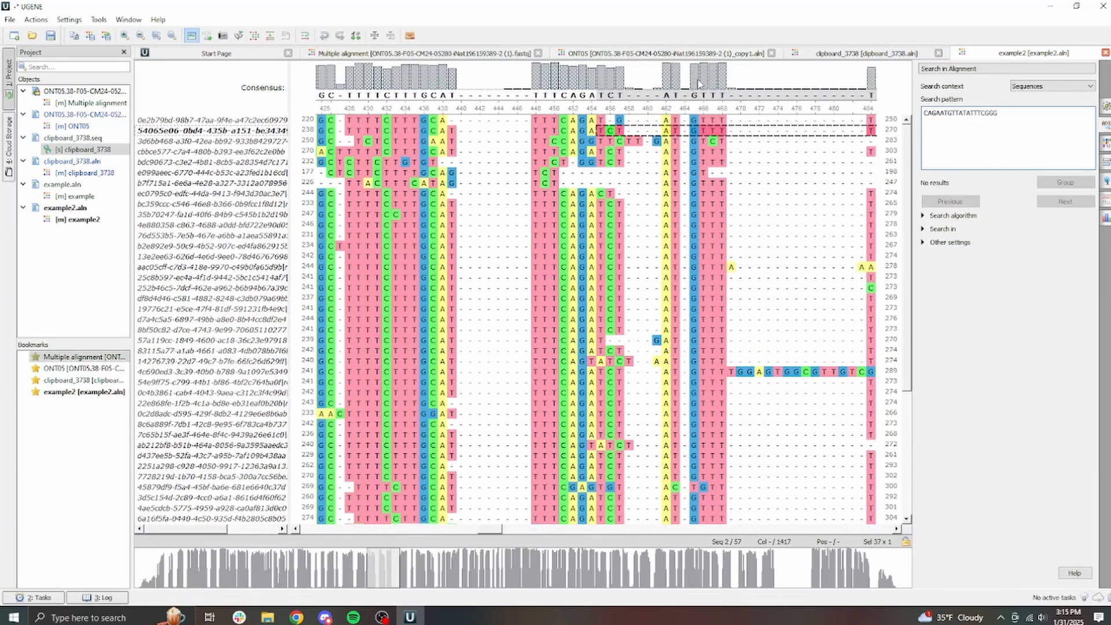
# Step: Search the example2.aln alignment for CAATTTAAAGTA, copied from hap a just before the ambiguous base at column 253
pyautogui.click(873, 53)
pyautogui.click(984, 53)
pyautogui.click(807, 53)
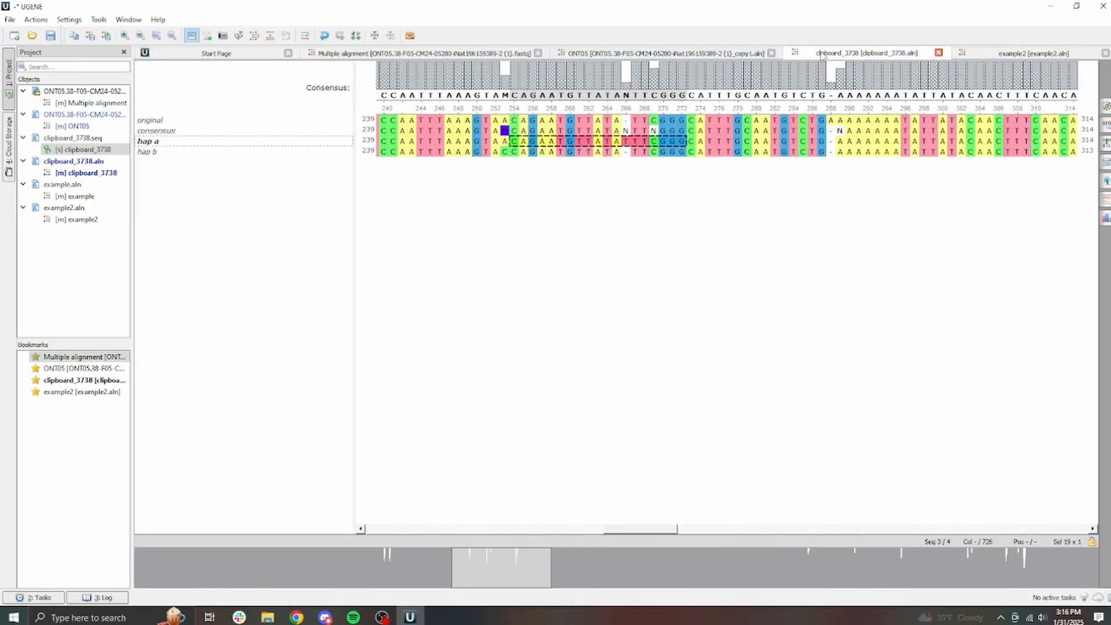
pyautogui.keyDown('shift'); pyautogui.click(393, 142); pyautogui.keyUp('shift')
pyautogui.hotkey('ctrl', 'c')
pyautogui.click(1012, 53)
pyautogui.click(1030, 122)
pyautogui.hotkey('ctrl', 'a')
pyautogui.hotkey('ctrl', 'v')
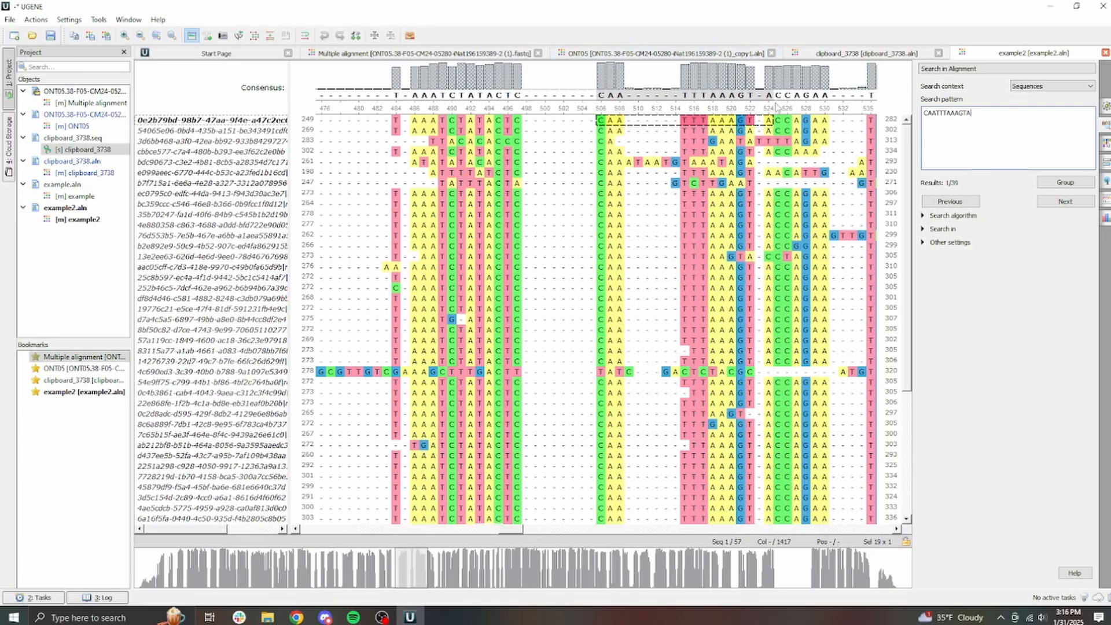
# Step: Search the _copy1.aln and example2.aln alignments for TTCGGGCATTTGCAA, copied from hap a just after the ambiguous base at column 266
pyautogui.click(803, 56)
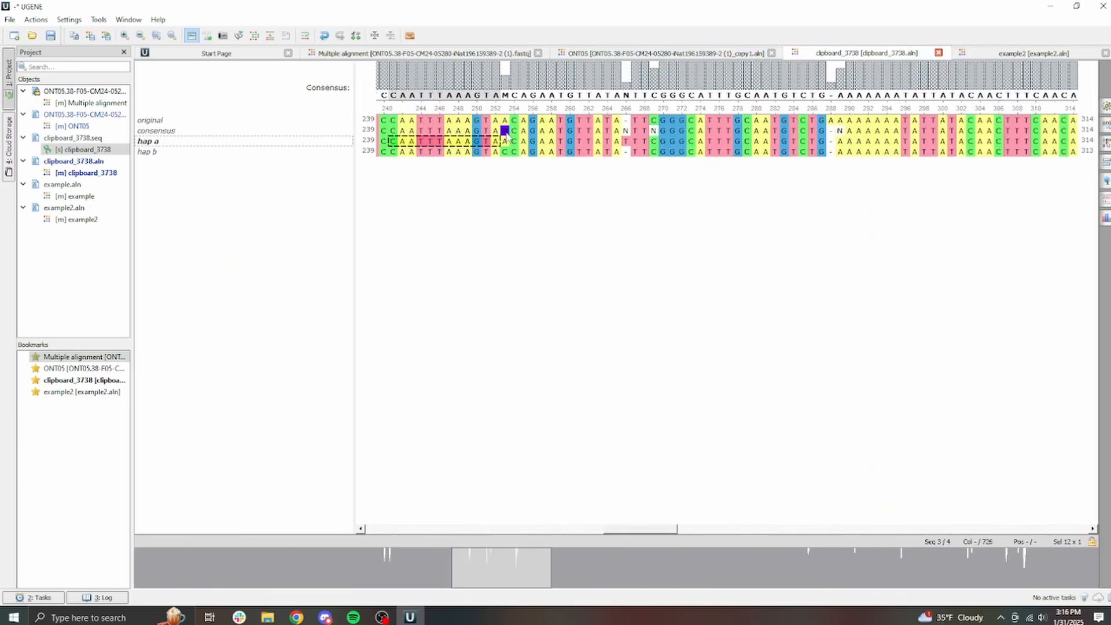
pyautogui.hscroll(1, 666, 185)
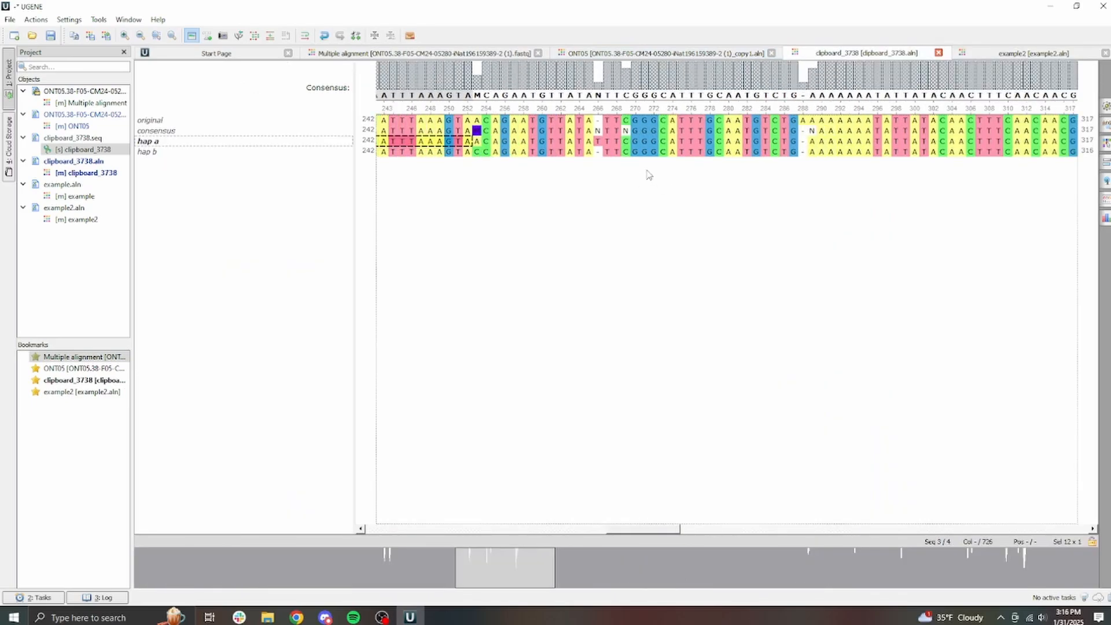
pyautogui.click(607, 143)
pyautogui.click(727, 53)
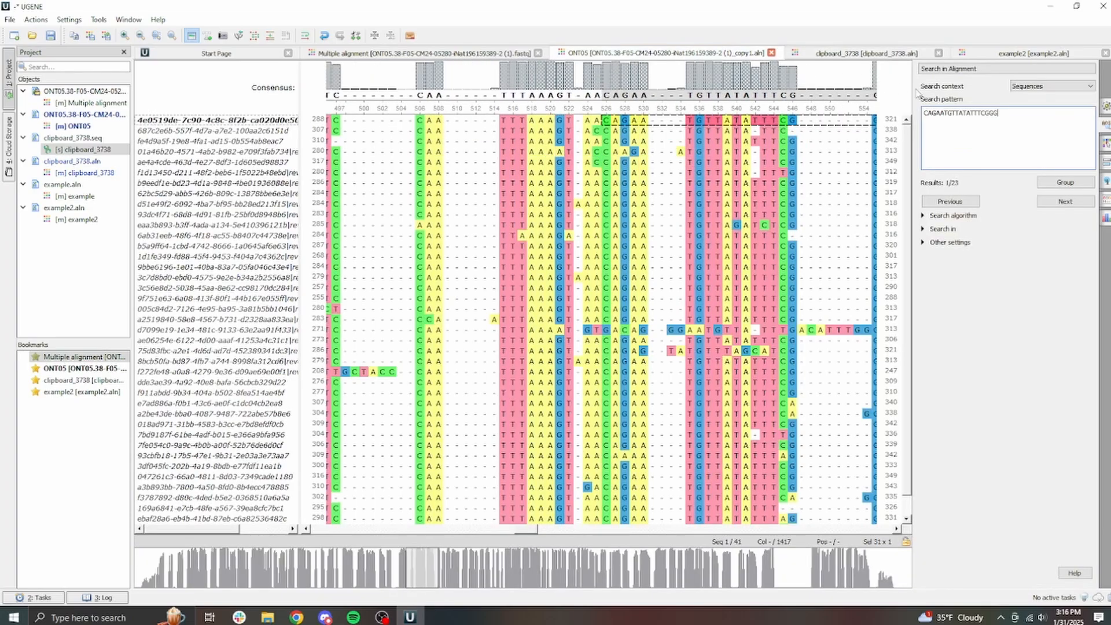
pyautogui.hotkey('ctrl', 'a')
pyautogui.hotkey('ctrl', 'v')
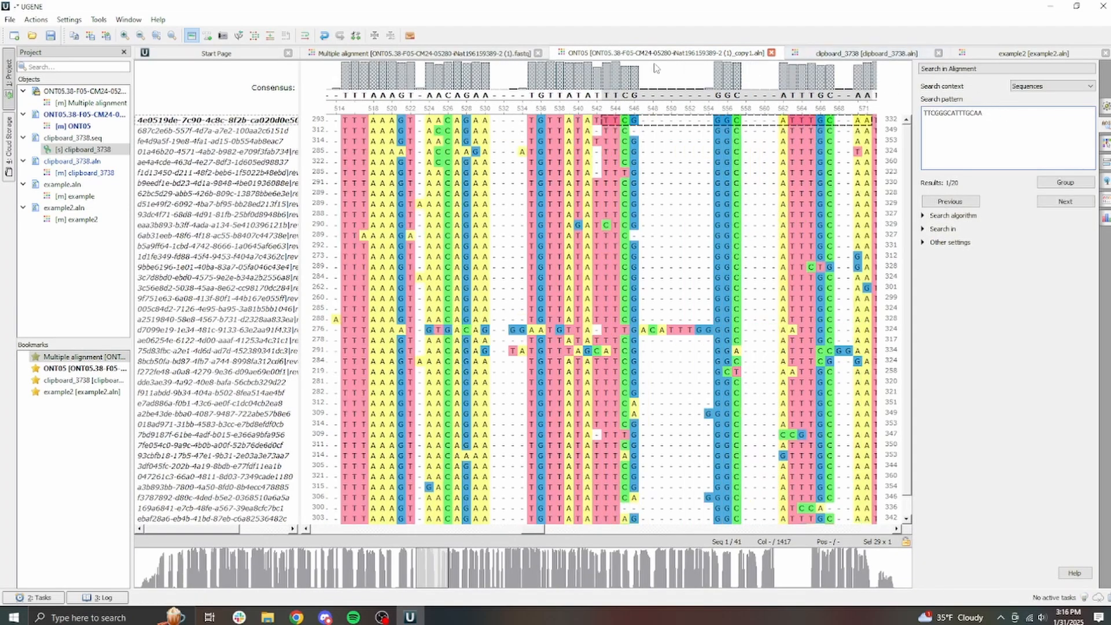
pyautogui.click(978, 53)
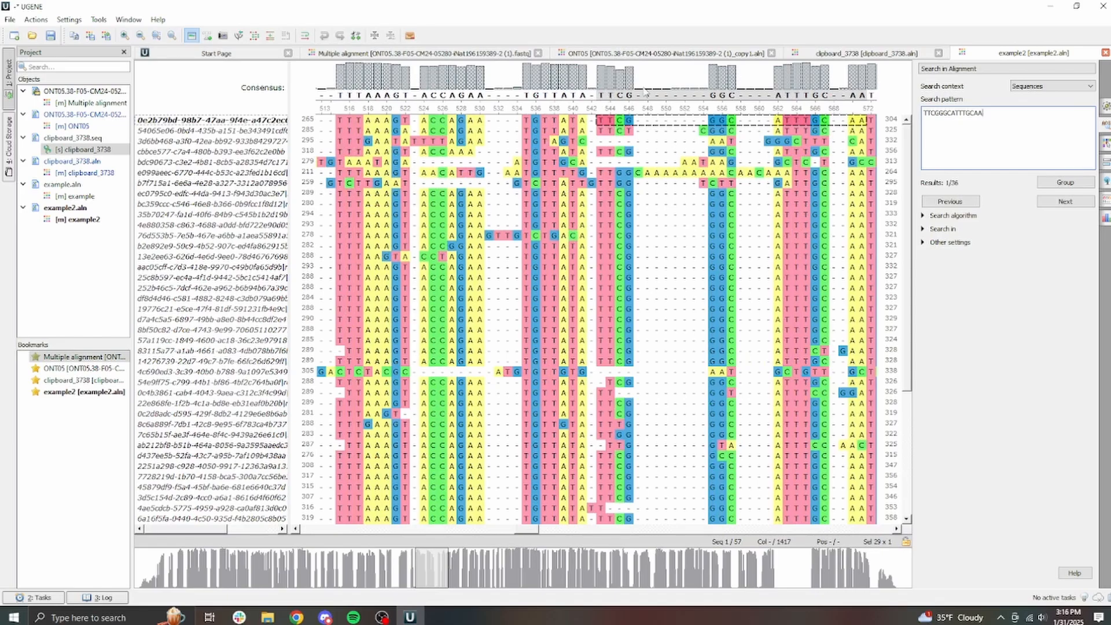
# Step: Replace the ambiguous base at column 266 of the consensus row with T
pyautogui.click(851, 54)
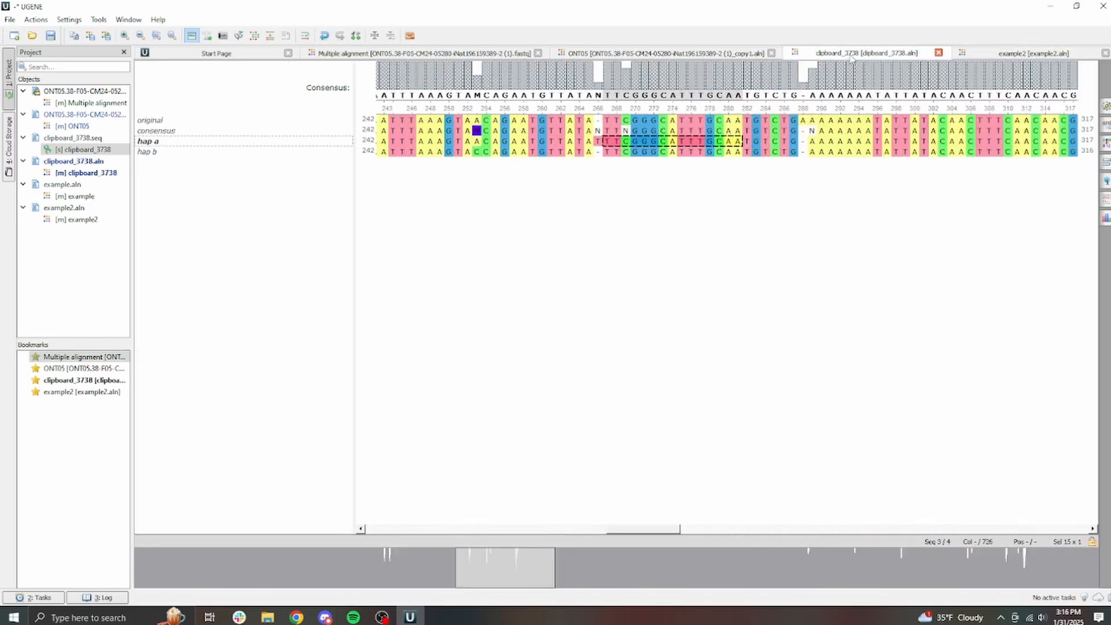
pyautogui.click(598, 151)
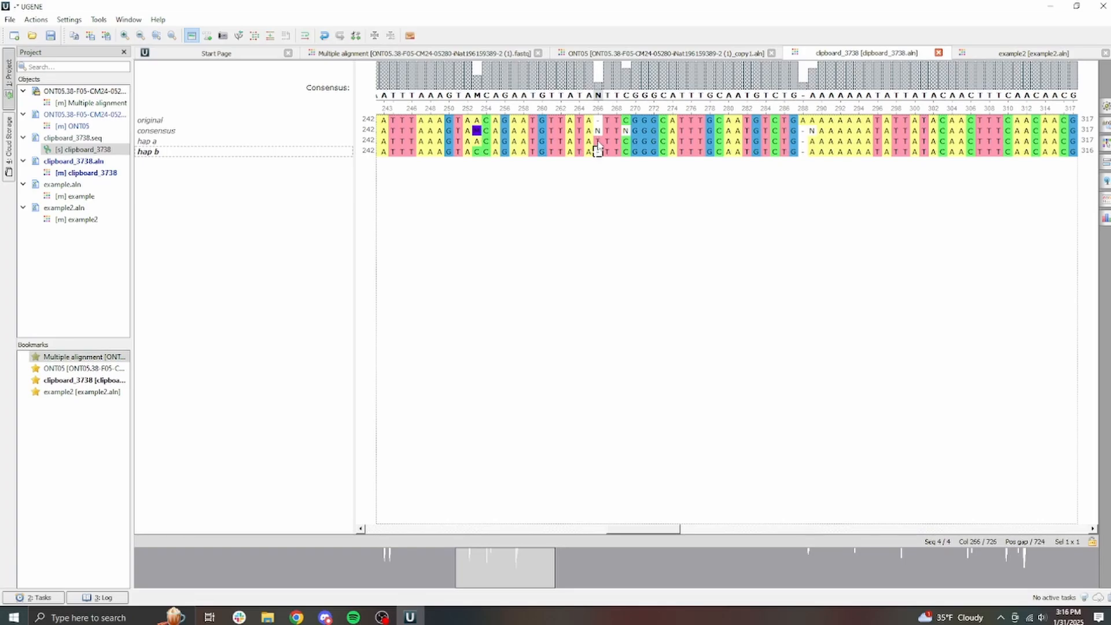
pyautogui.press('Up')
pyautogui.press('Up')
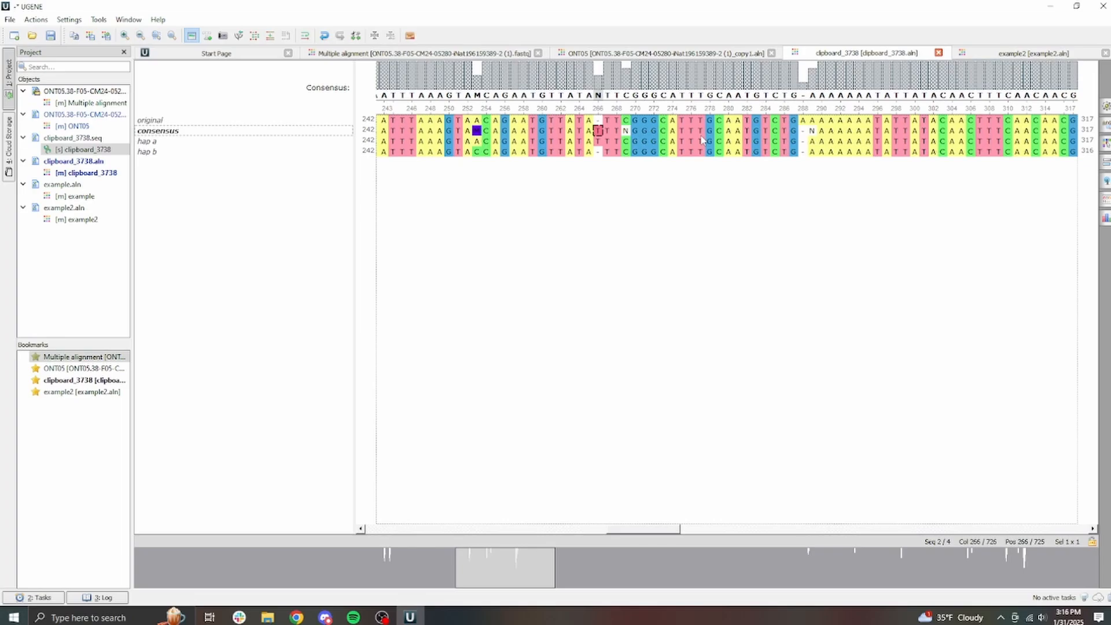
pyautogui.click(635, 130)
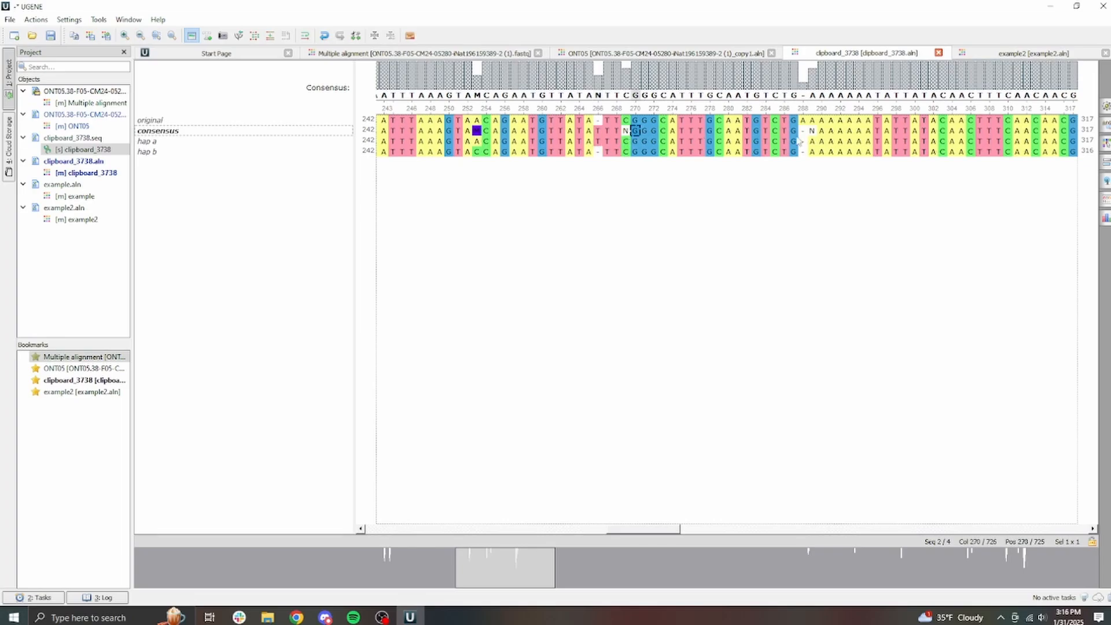
pyautogui.keyDown('shift'); pyautogui.click(799, 141); pyautogui.keyUp('shift')
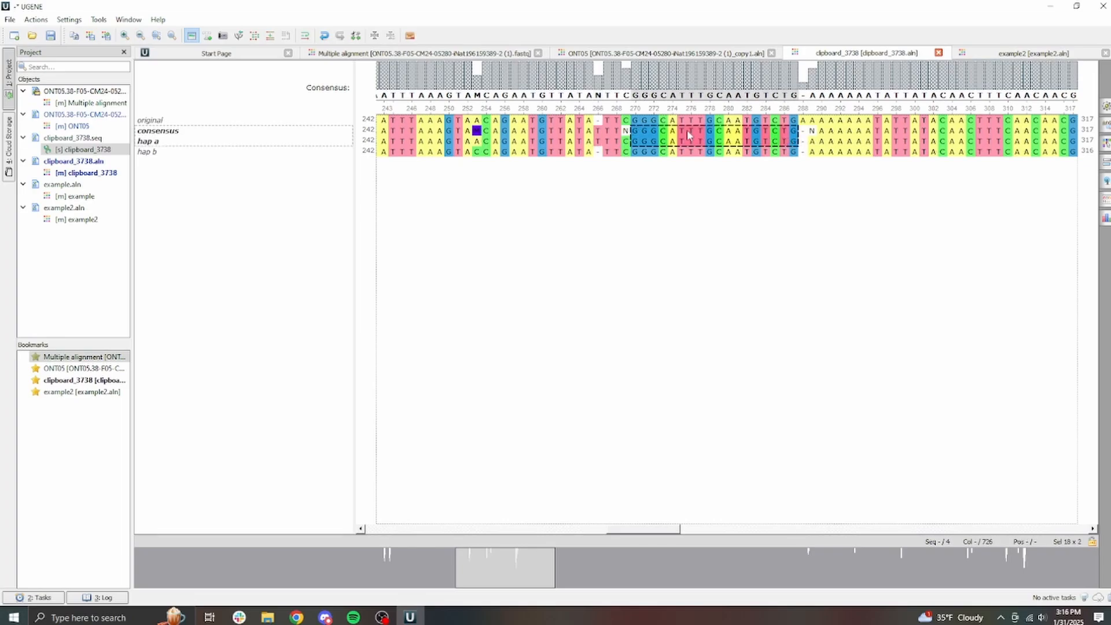
pyautogui.click(598, 130)
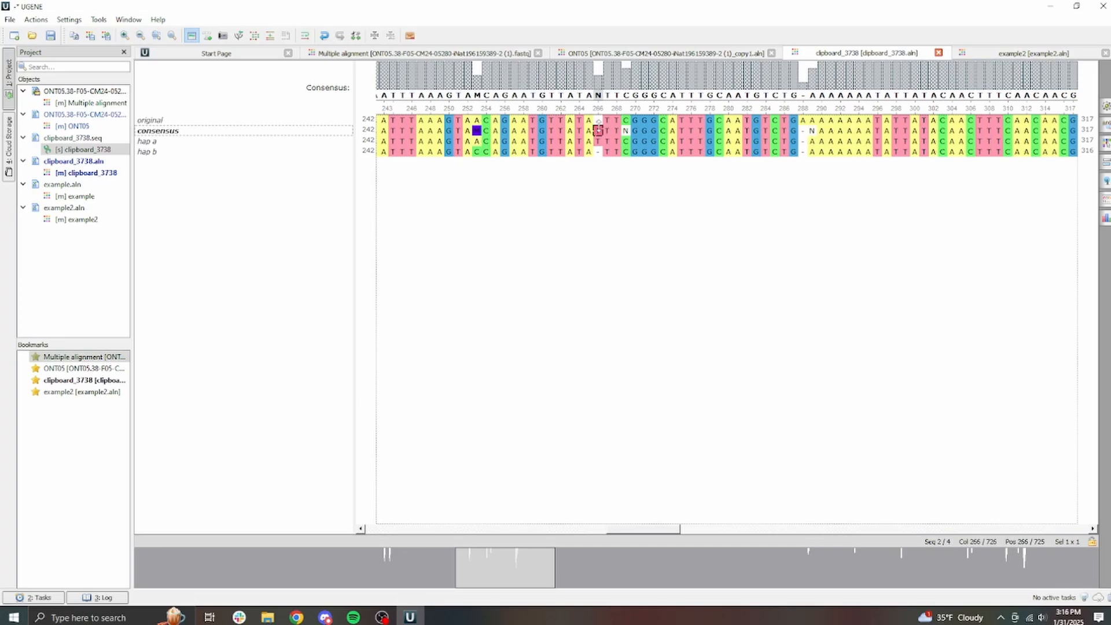
# Step: Search the _copy1.aln and example2.aln alignments for GGGCATTTGCAATGTCT, copied from the consensus row just after the ambiguous base at column 269
pyautogui.click(635, 130)
pyautogui.keyDown('shift'); pyautogui.click(790, 132); pyautogui.keyUp('shift')
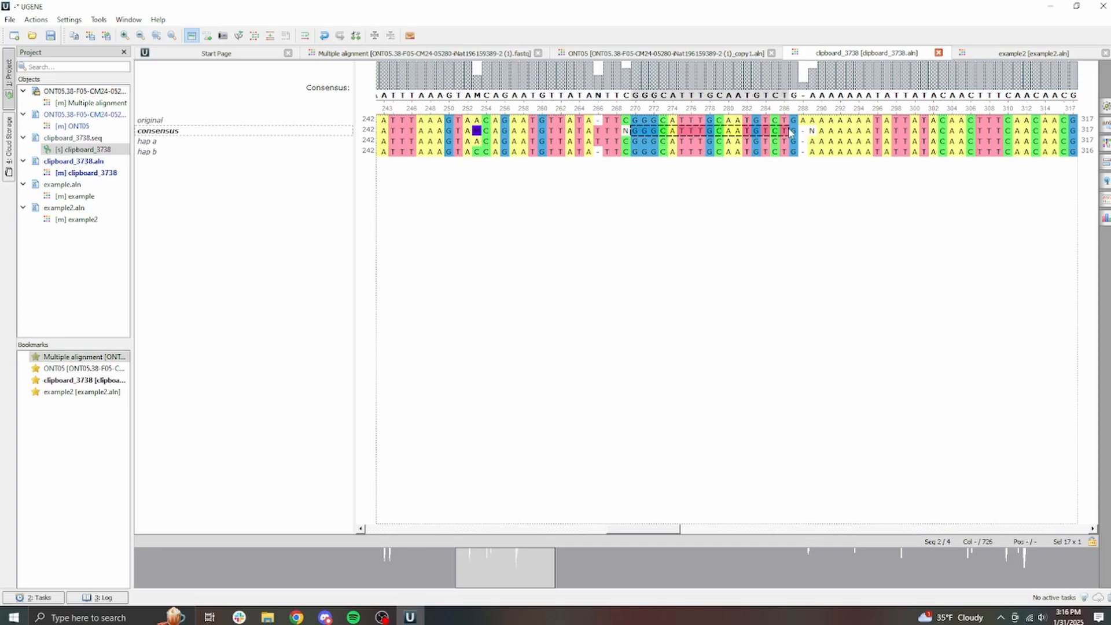
pyautogui.click(699, 56)
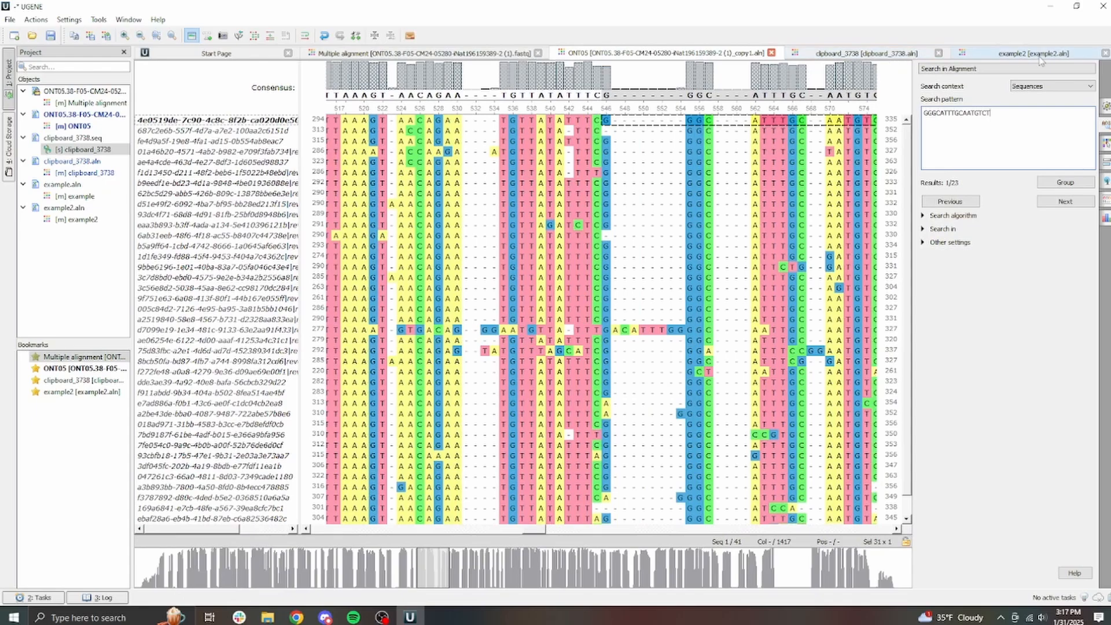
pyautogui.click(997, 55)
pyautogui.click(1030, 131)
pyautogui.hotkey('ctrl', 'a')
pyautogui.hotkey('ctrl', 'v')
# Step: Replace the ambiguous base at column 269 of the consensus row with C
pyautogui.click(868, 54)
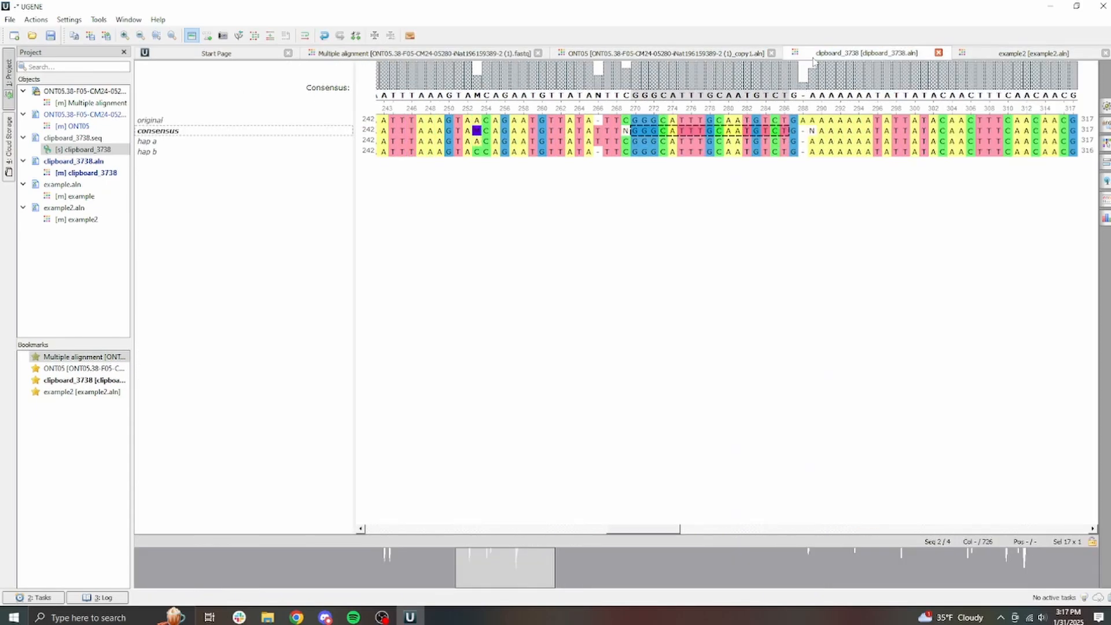
pyautogui.click(626, 130)
pyautogui.hotkey('shift', 'r')
pyautogui.write('c')
# Step: Search the _copy1.aln and example2.aln alignments for AAAAAATATTATACAAC, copied from the consensus row just after the ambiguous base at column 289
pyautogui.hscroll(13, 747, 201)
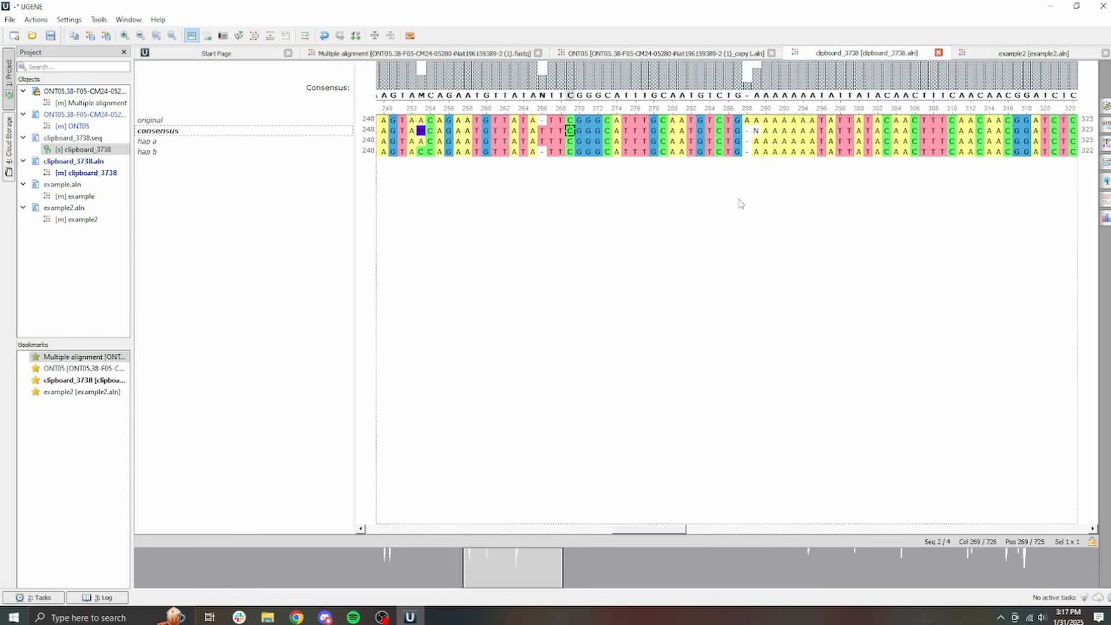
pyautogui.hscroll(11, 734, 176)
pyautogui.click(587, 131)
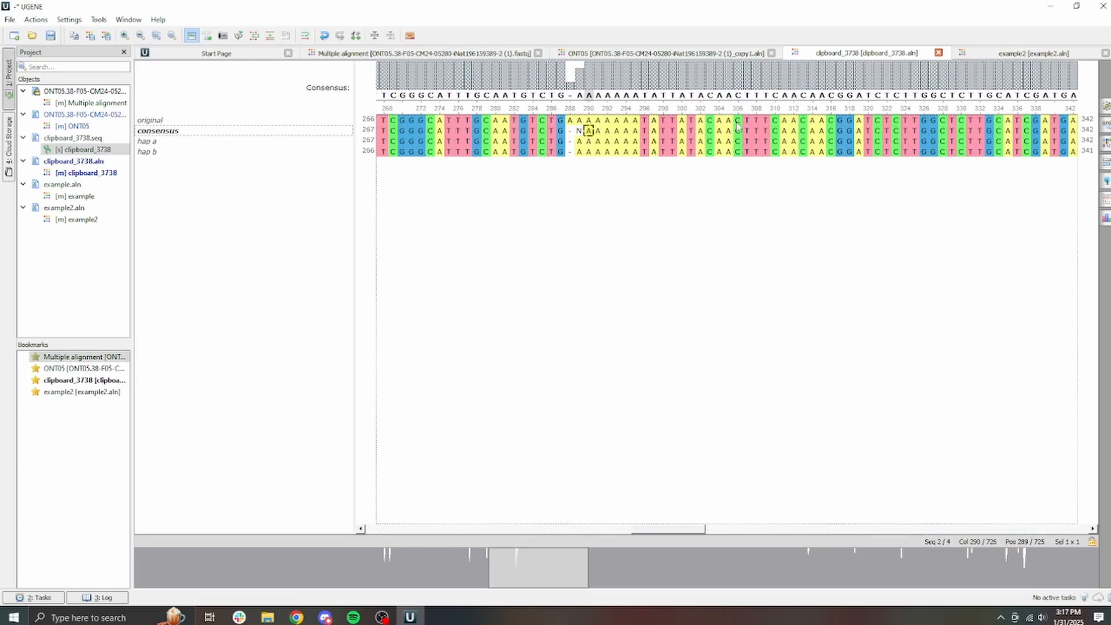
pyautogui.keyDown('shift'); pyautogui.click(741, 128); pyautogui.keyUp('shift')
pyautogui.hotkey('ctrl', 'c')
pyautogui.click(715, 54)
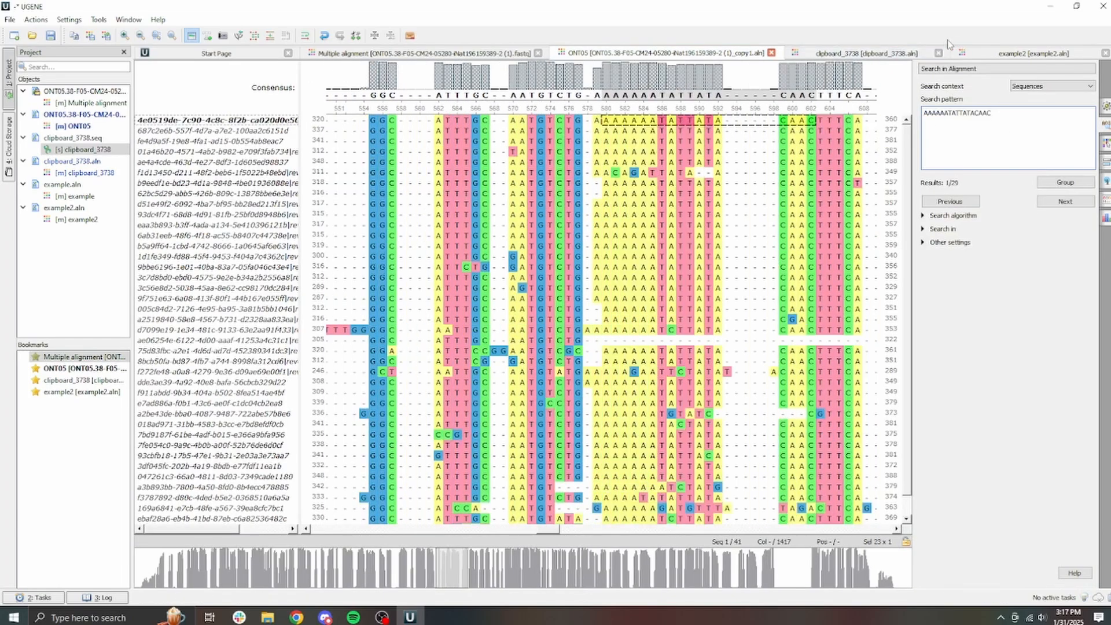
pyautogui.click(1034, 54)
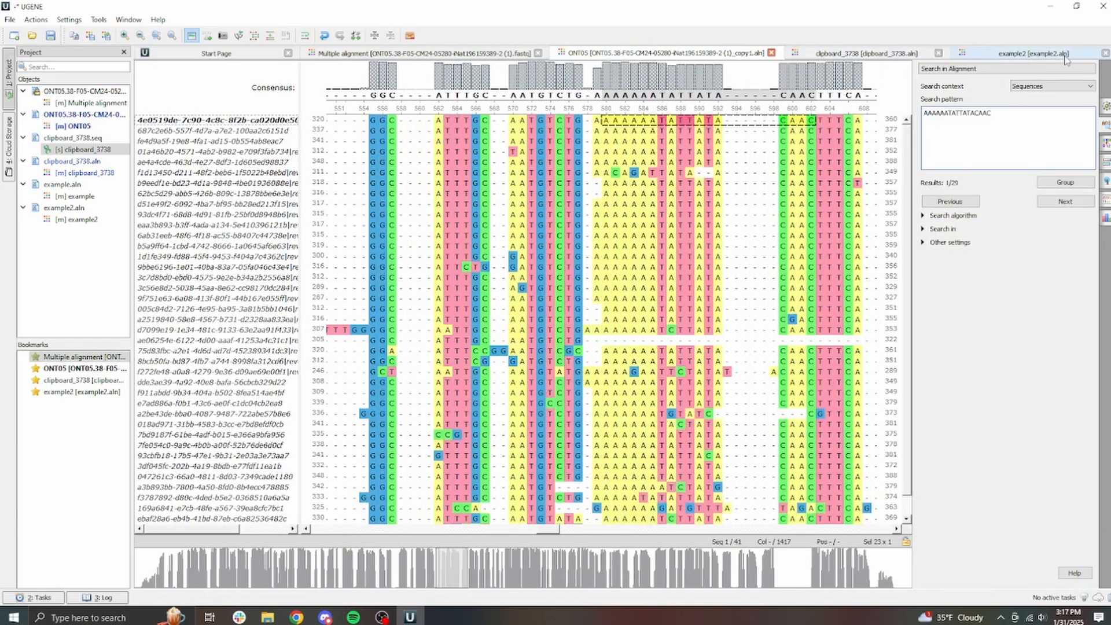
pyautogui.hotkey('ctrl', 'a')
pyautogui.hotkey('ctrl', 'v')
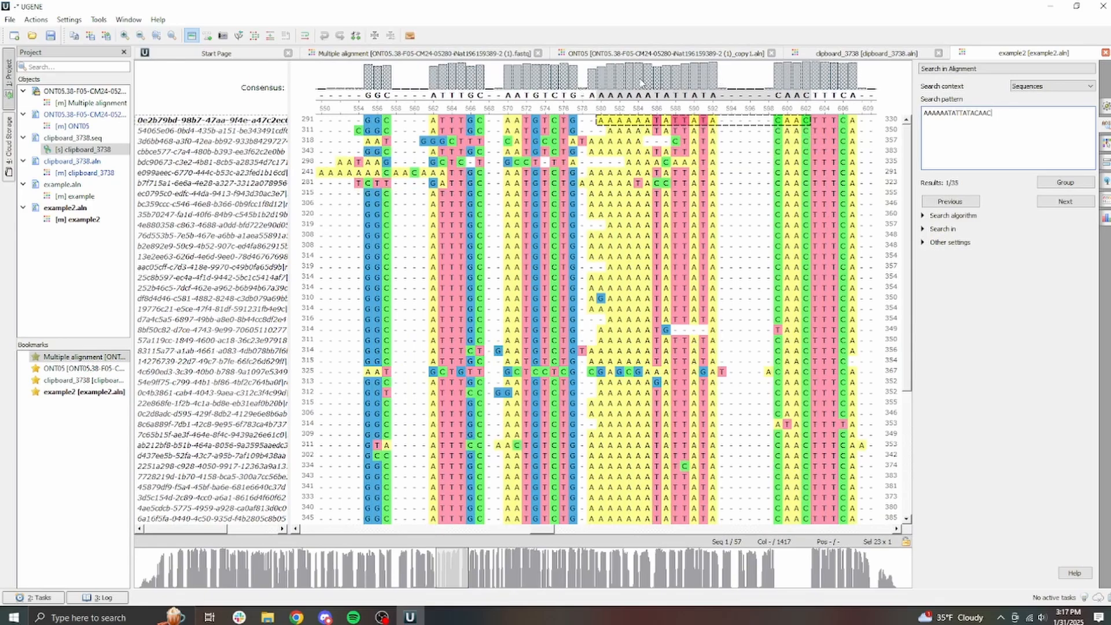
pyautogui.click(722, 53)
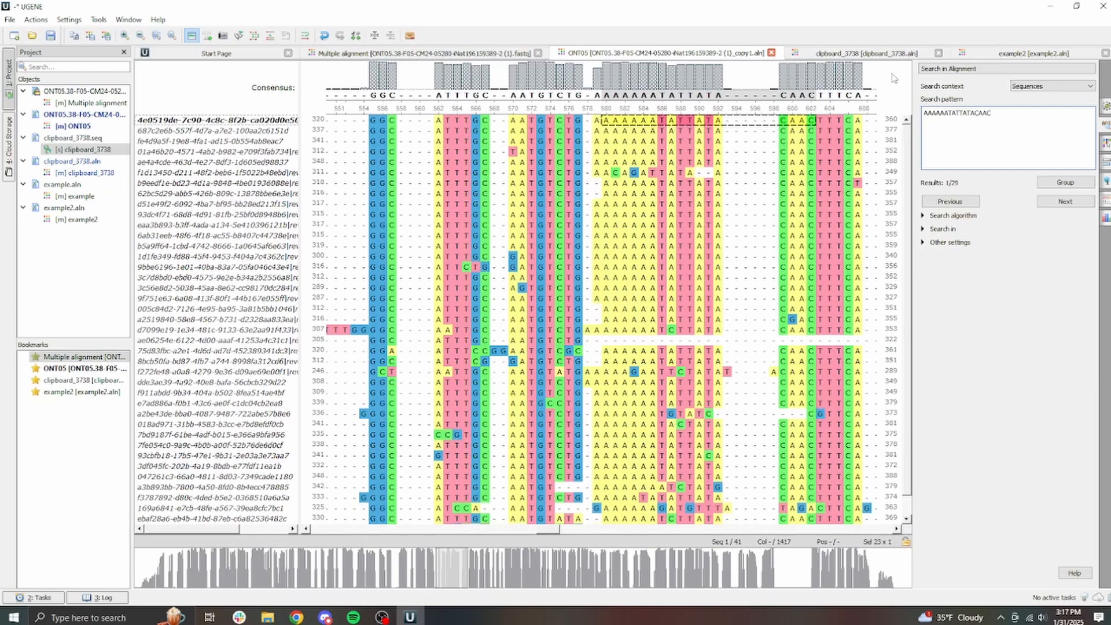
# Step: Delete column 288 from all rows and replace the ambiguous base now at column 288 of the consensus row with A
pyautogui.click(867, 53)
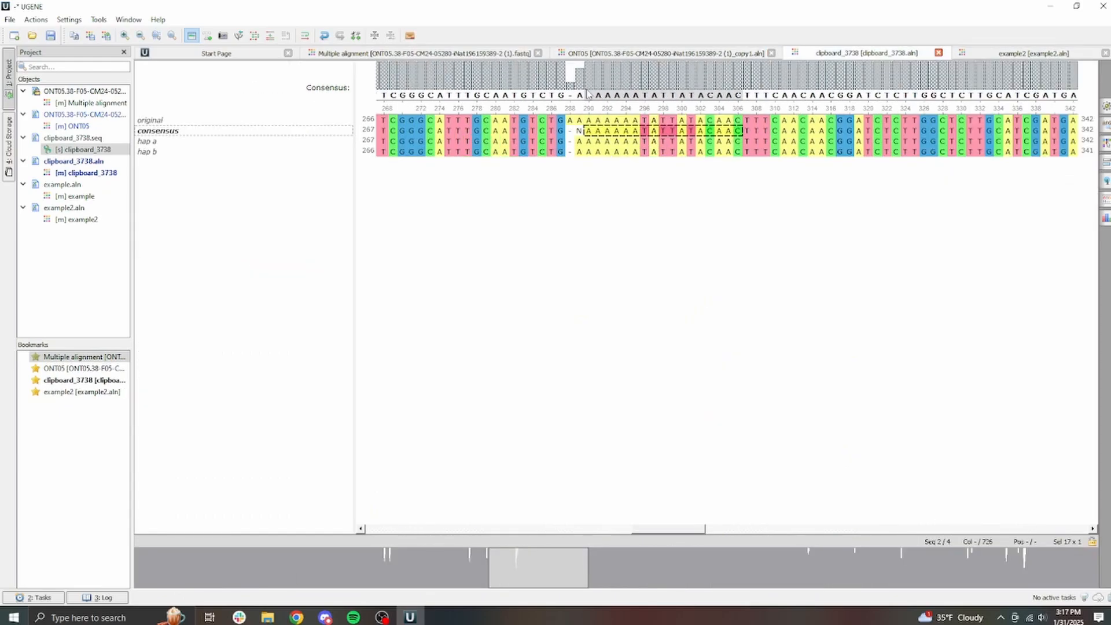
pyautogui.click(574, 69)
pyautogui.press('Delete')
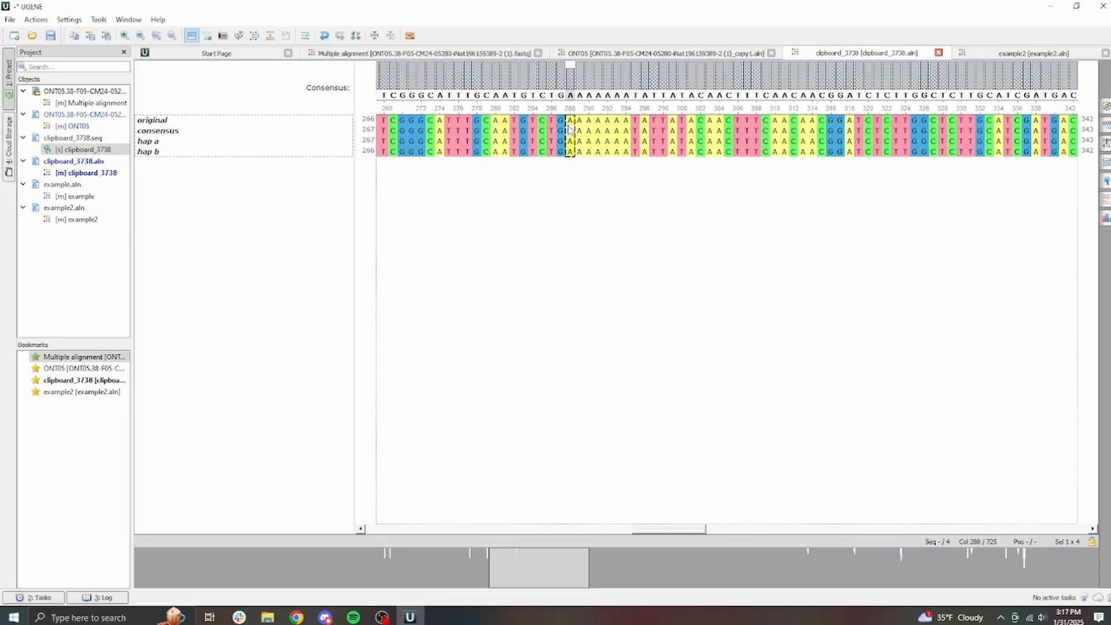
pyautogui.click(570, 131)
# Step: Search the _copy1.aln and example2.aln alignments for TGGAAGCTTGCCGGTTCTA, copied from hap a just after the ambiguous base at column 507
pyautogui.hscroll(8, 650, 196)
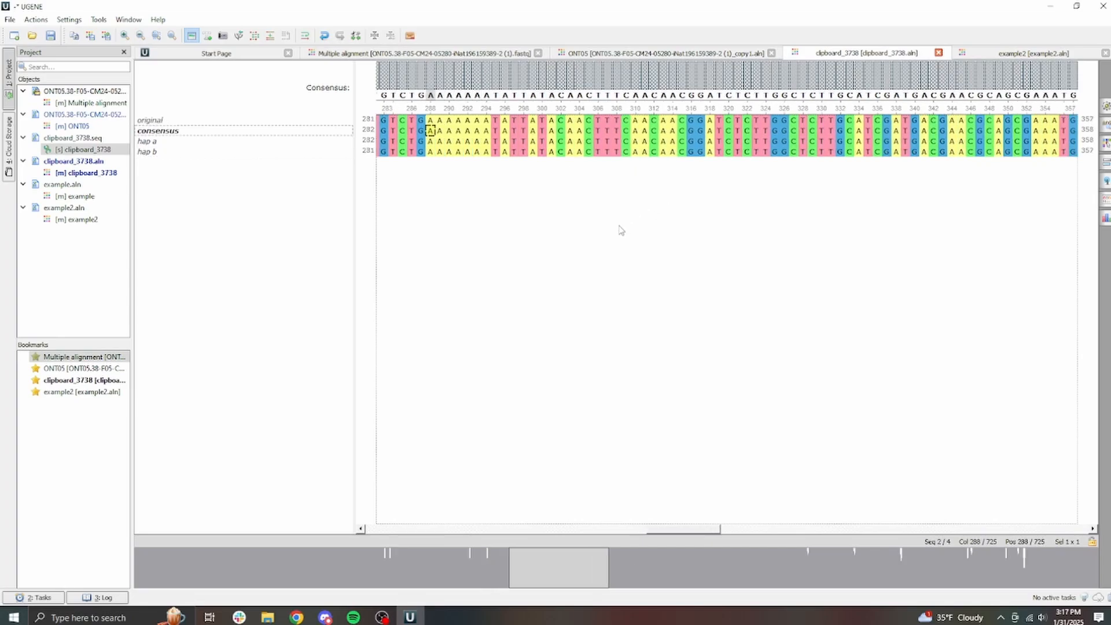
pyautogui.moveTo(704, 537); pyautogui.dragTo(917, 513)
pyautogui.hscroll(-2, 591, 229)
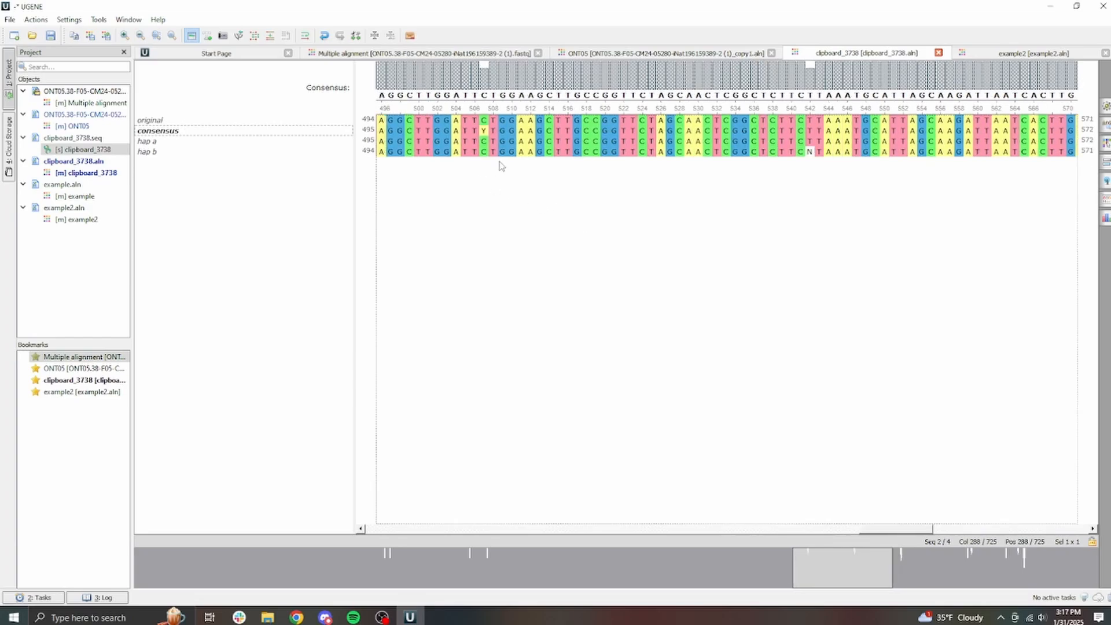
pyautogui.moveTo(492, 142); pyautogui.dragTo(663, 140)
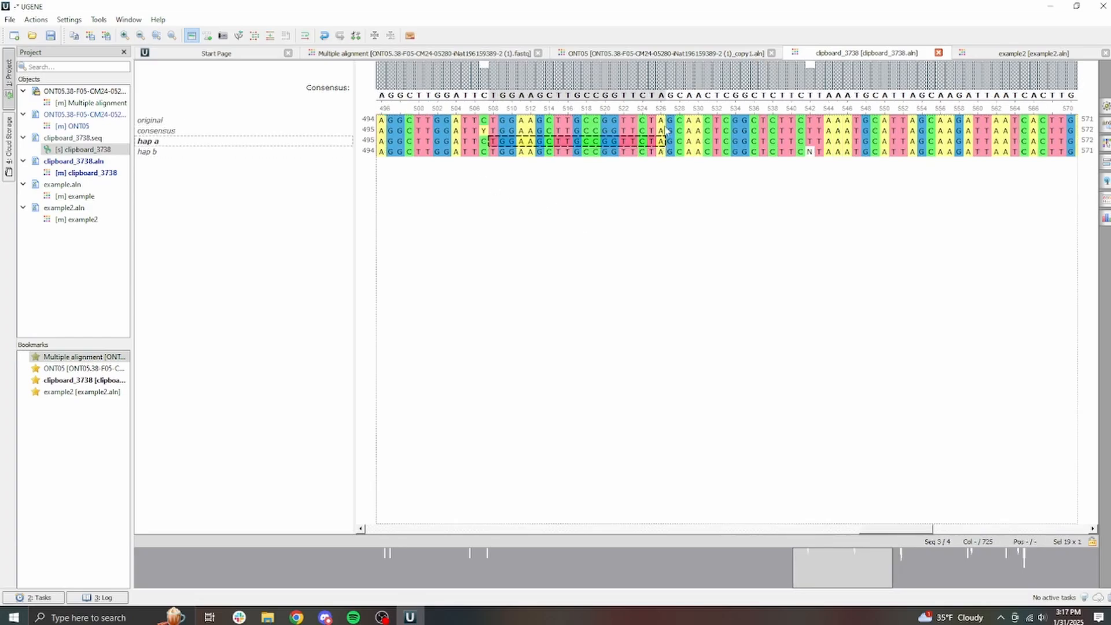
pyautogui.hotkey('ctrl', 'c')
pyautogui.click(647, 53)
pyautogui.hotkey('ctrl', 'a')
pyautogui.hotkey('ctrl', 'v')
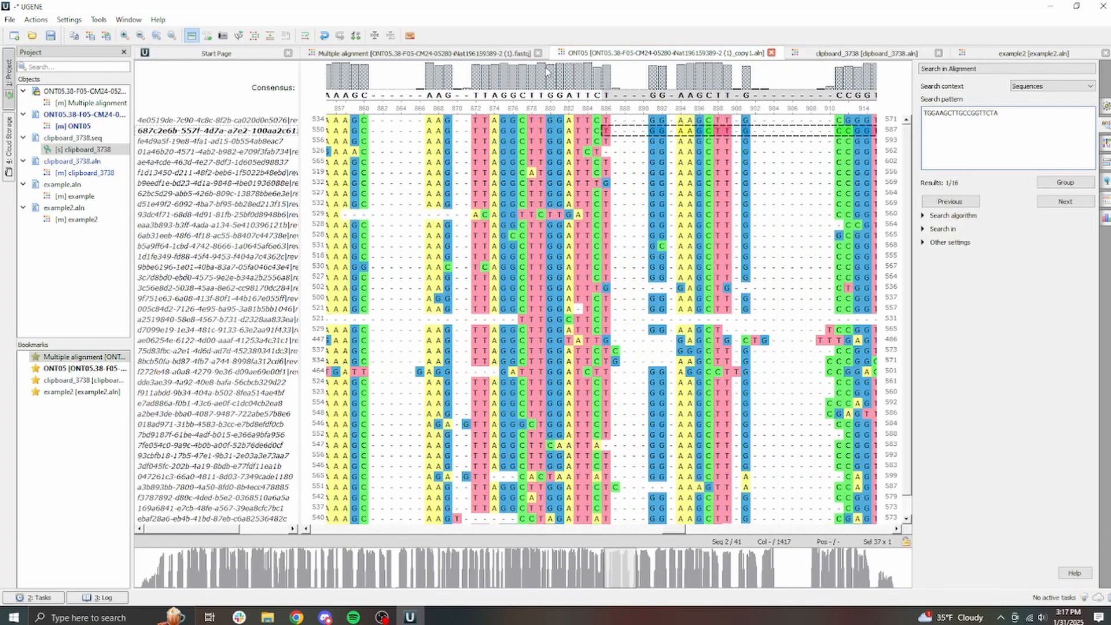
pyautogui.click(1021, 53)
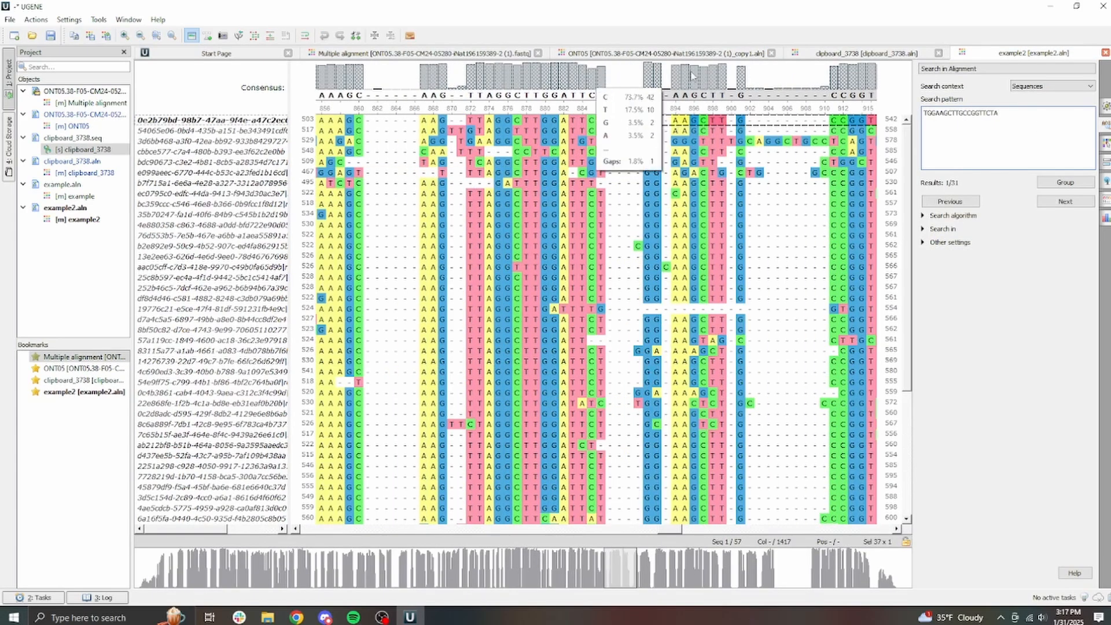
# Step: Replace the ambiguous base at column 507 of the consensus row with C
pyautogui.click(807, 54)
pyautogui.click(481, 132)
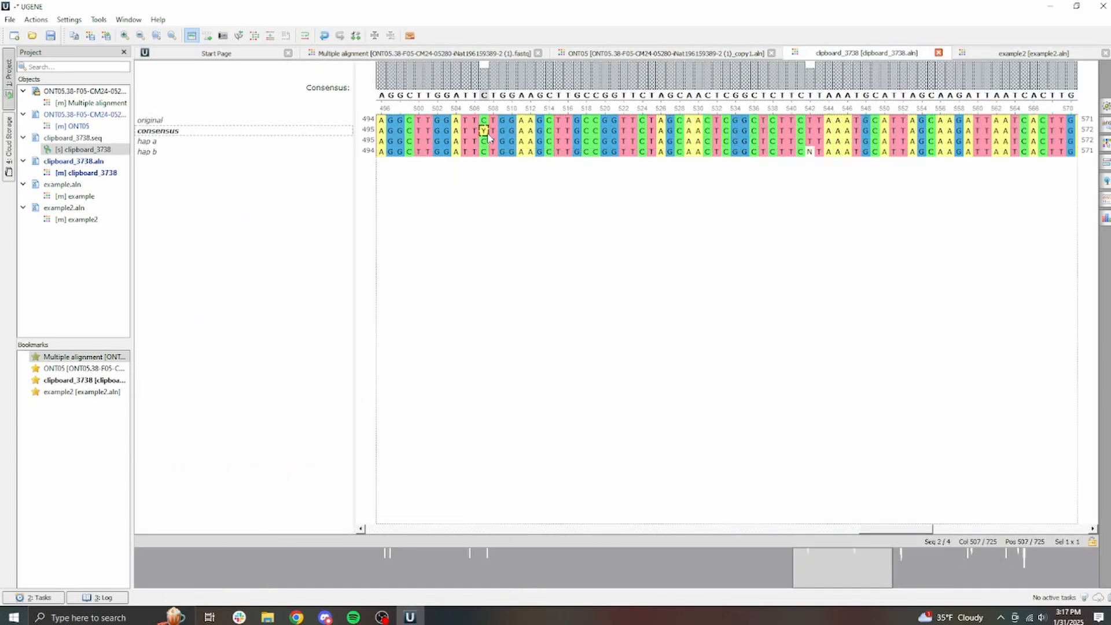
# Step: Search the example2.aln alignment for TAAATGCATTAGCAAG, copied from hap b just after its ambiguous base at column 542
pyautogui.hscroll(3, 780, 311)
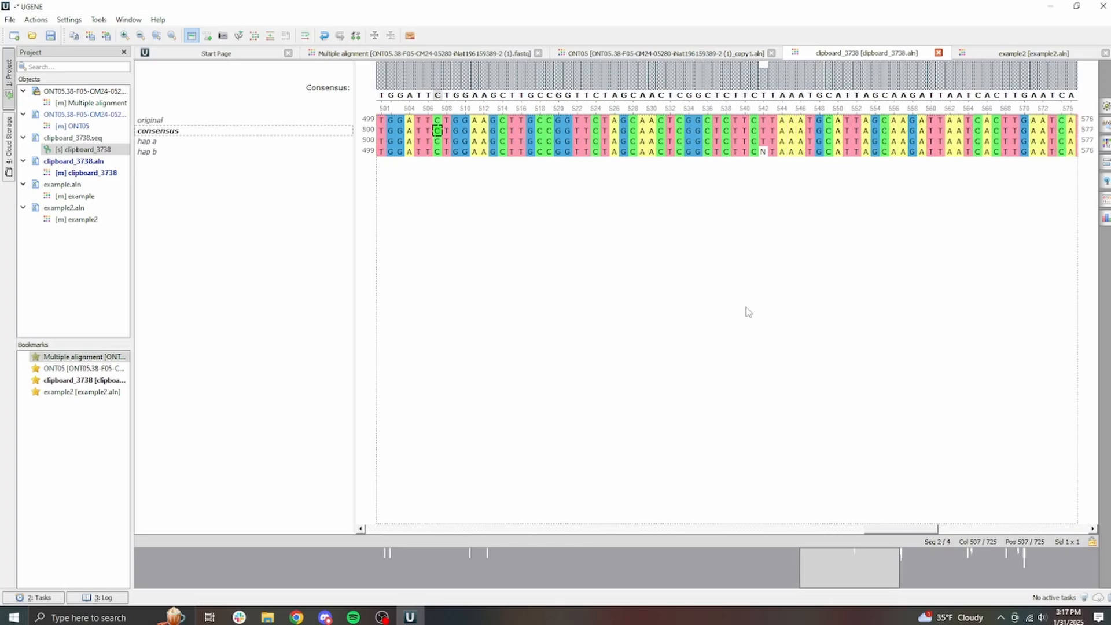
pyautogui.moveTo(729, 153); pyautogui.dragTo(865, 154)
pyautogui.hotkey('ctrl', 'c')
pyautogui.click(992, 53)
pyautogui.moveTo(1074, 122); pyautogui.dragTo(557, 57)
pyautogui.hotkey('ctrl', 'v')
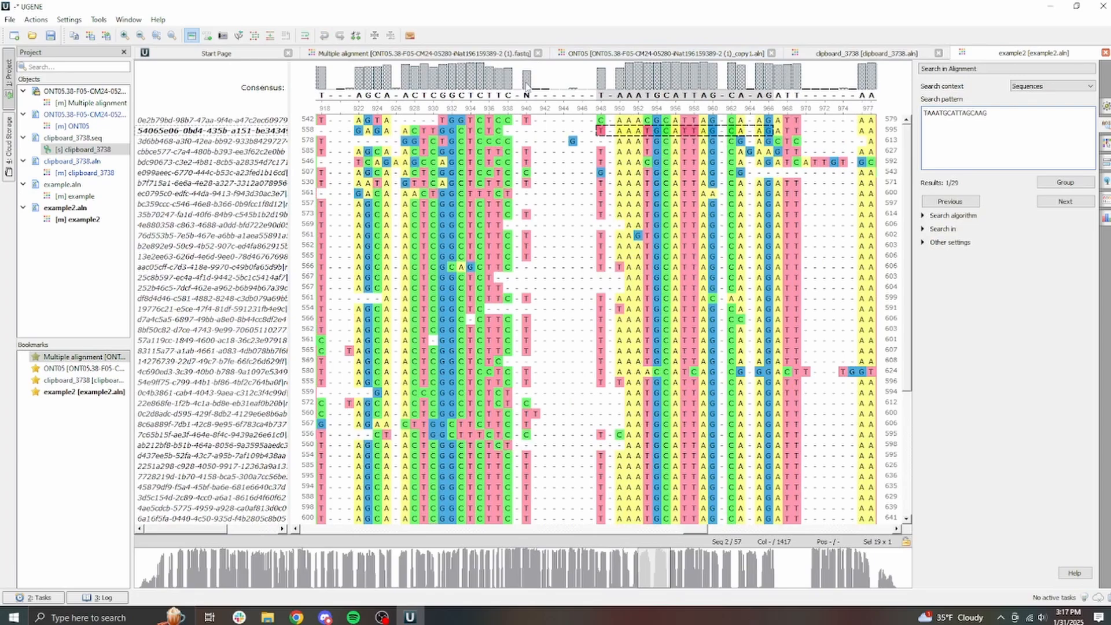
# Step: Check the example2.aln base frequencies at the ambiguous site and replace the ambiguous base at column 542 of hap b with T
pyautogui.moveTo(527, 87)
pyautogui.click(873, 53)
pyautogui.click(715, 152)
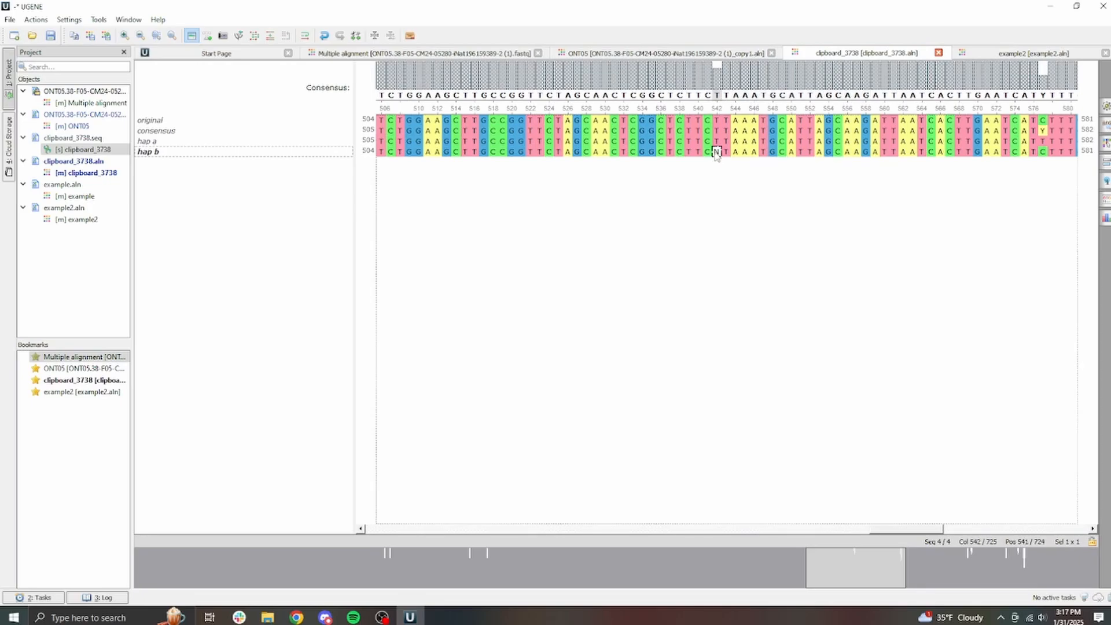
pyautogui.write('T')
# Step: Search the _copy1.aln and example2.aln alignments for TTTGATATGATAATTATCTATATC, copied from hap a just after the ambiguous consensus base at column 577
pyautogui.hscroll(9, 902, 347)
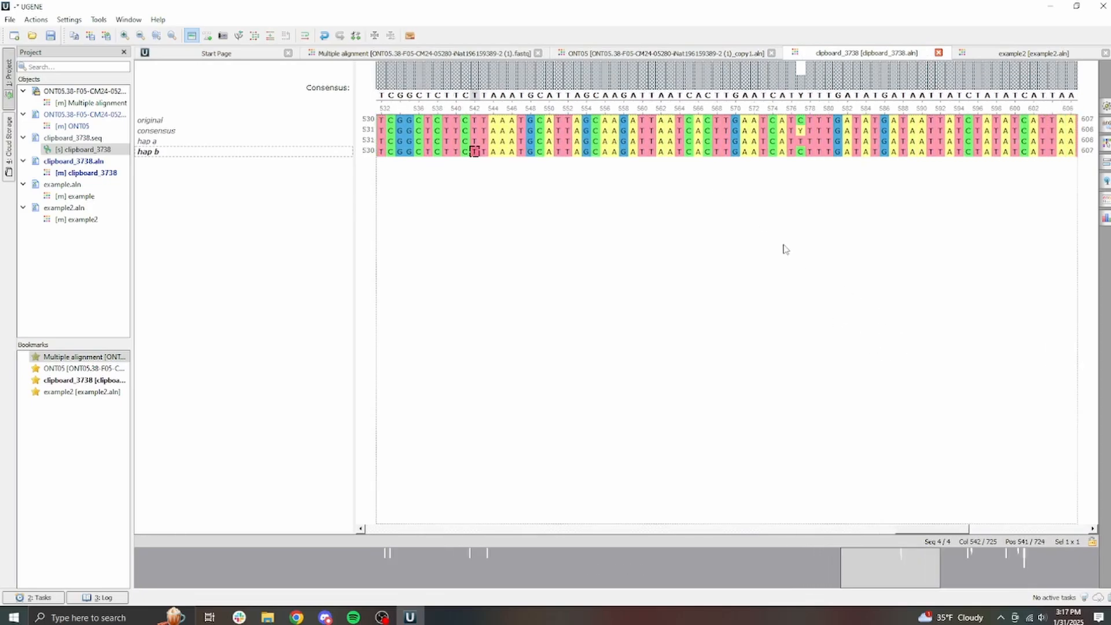
pyautogui.hscroll(4, 752, 203)
pyautogui.moveTo(688, 142); pyautogui.dragTo(904, 143)
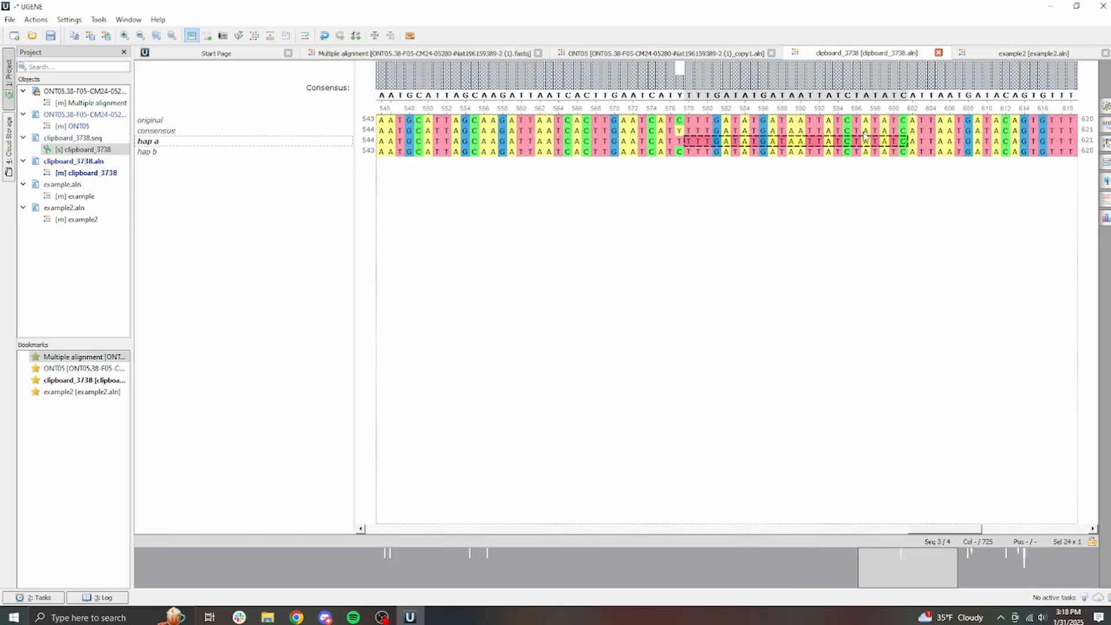
pyautogui.click(703, 53)
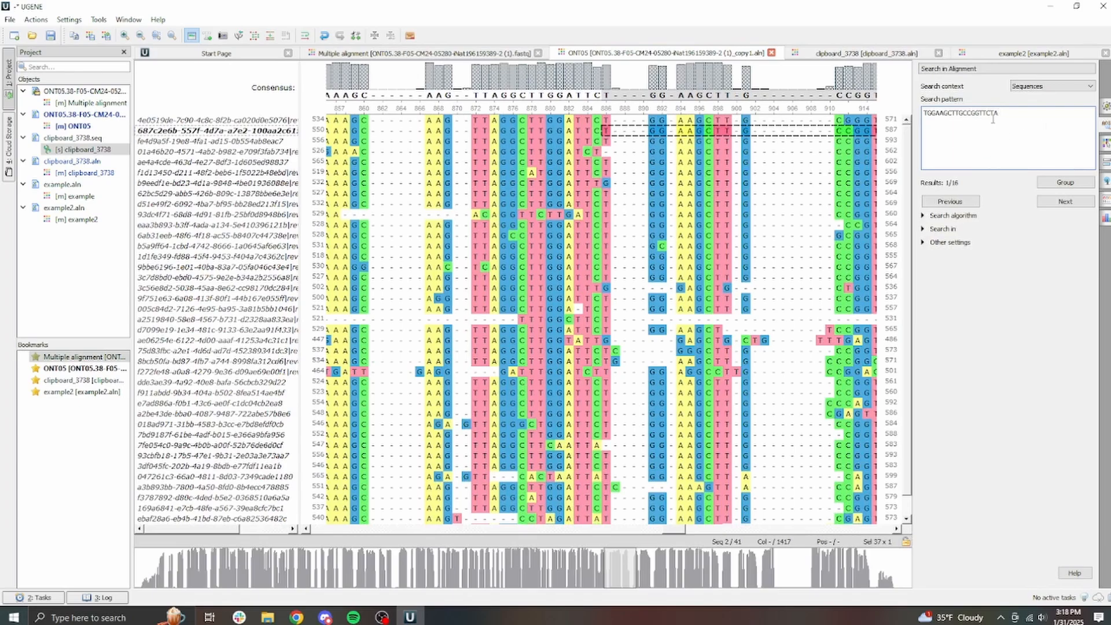
pyautogui.hotkey('ctrl', 'a')
pyautogui.hotkey('ctrl', 'v')
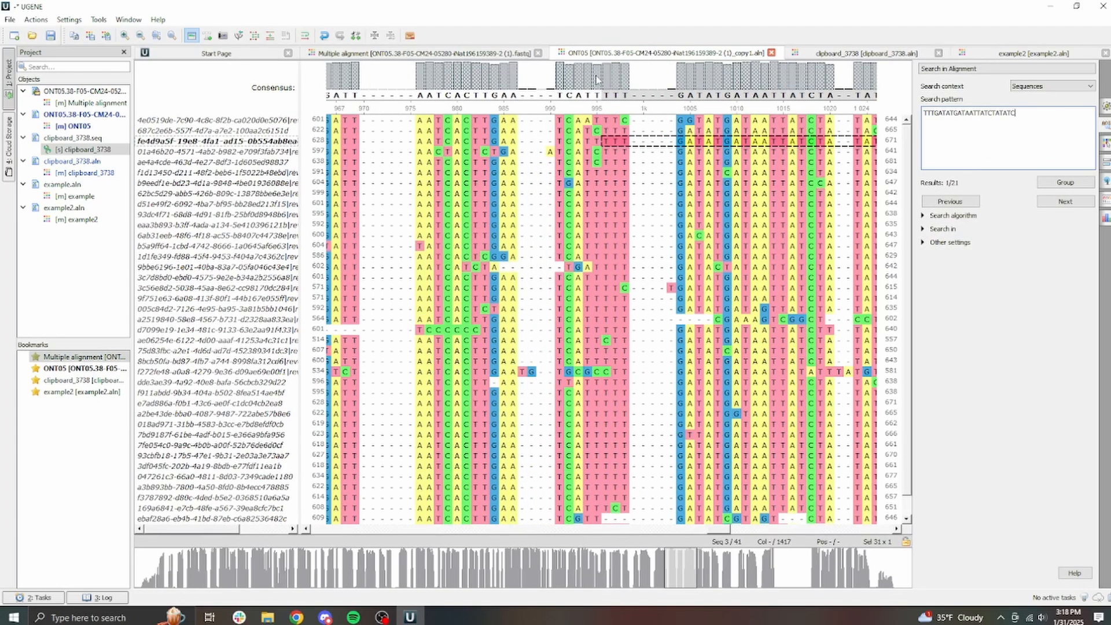
pyautogui.click(1033, 56)
pyautogui.hotkey('ctrl', 'a')
pyautogui.hotkey('ctrl', 'v')
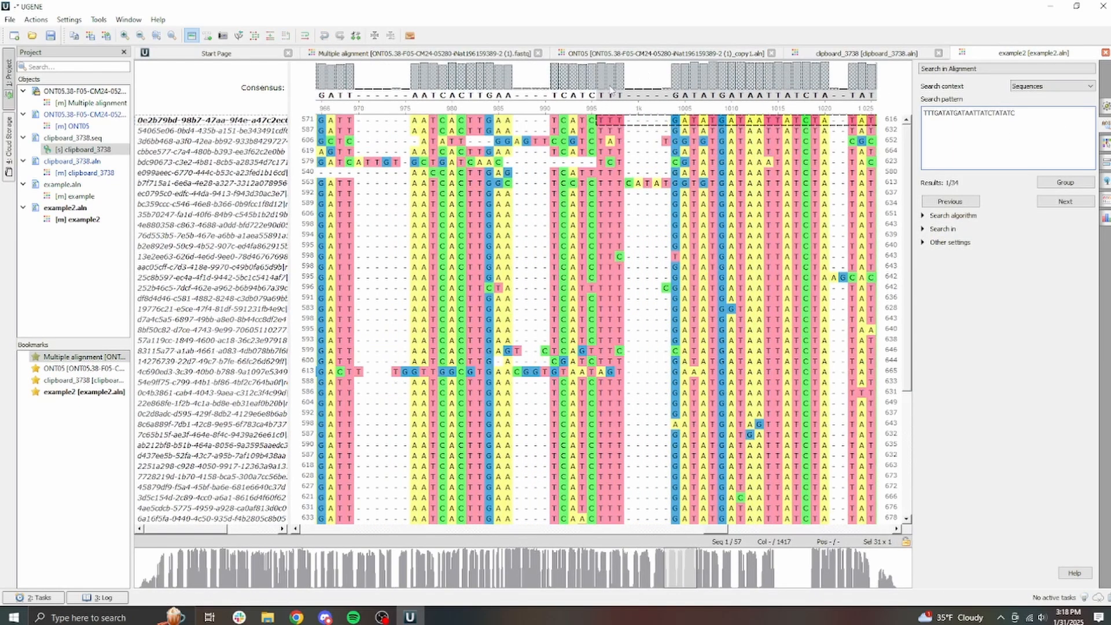
pyautogui.click(926, 52)
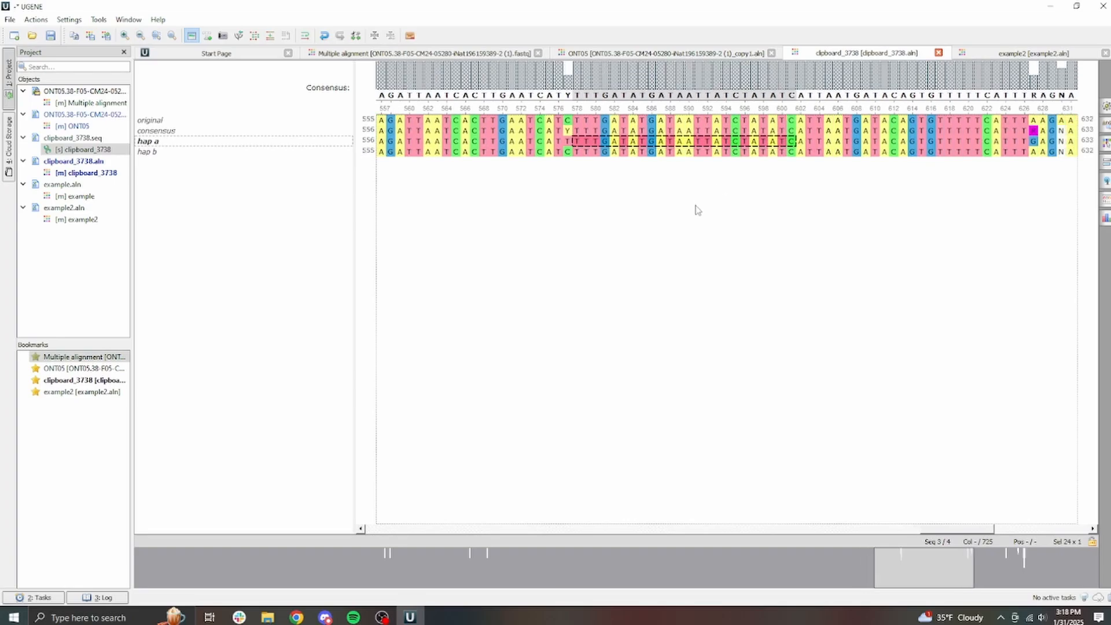
# Step: Search the _copy1.aln alignment for AAAAGATCTTGCT, copied from hap b just after column 630, and check the base frequencies at the ambiguous site
pyautogui.hscroll(10, 697, 210)
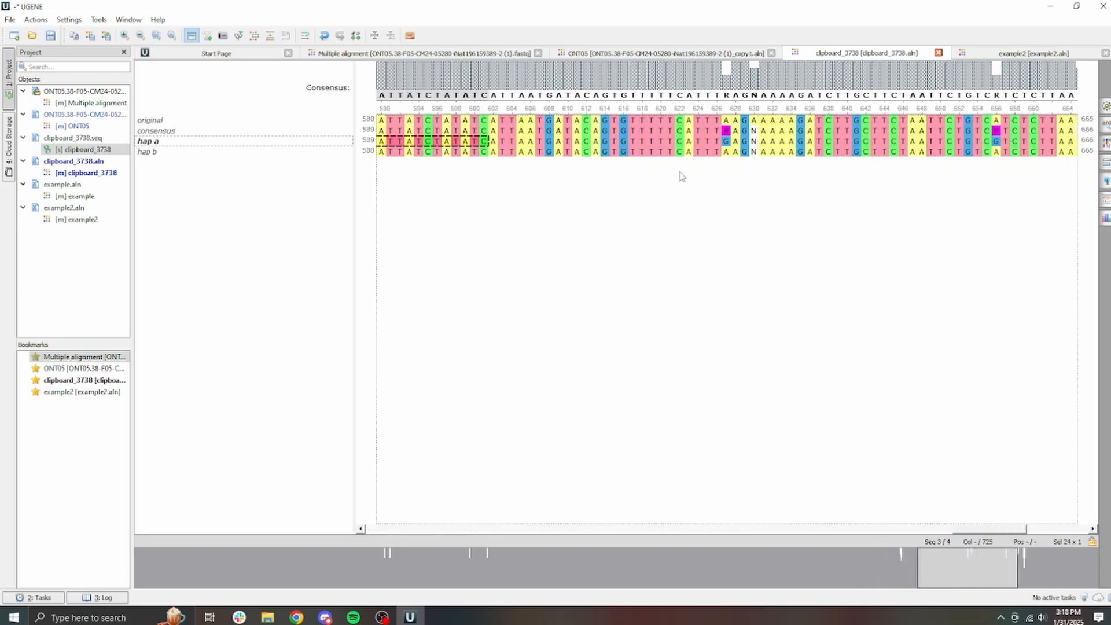
pyautogui.hscroll(5, 682, 176)
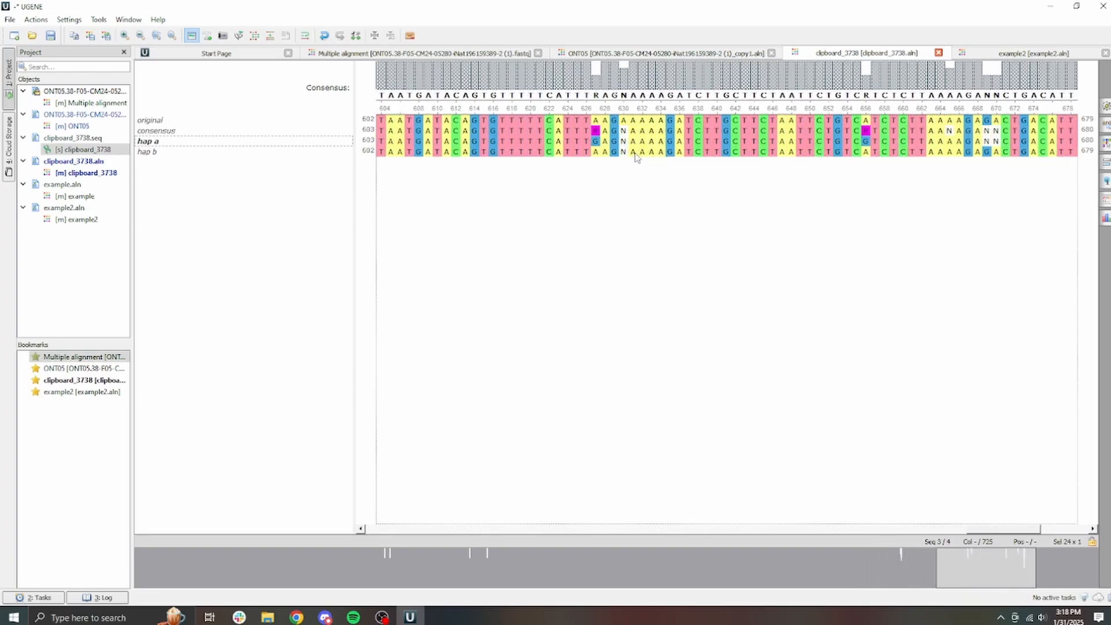
pyautogui.moveTo(636, 153); pyautogui.dragTo(745, 152)
pyautogui.click(670, 55)
pyautogui.hotkey('ctrl', 'v')
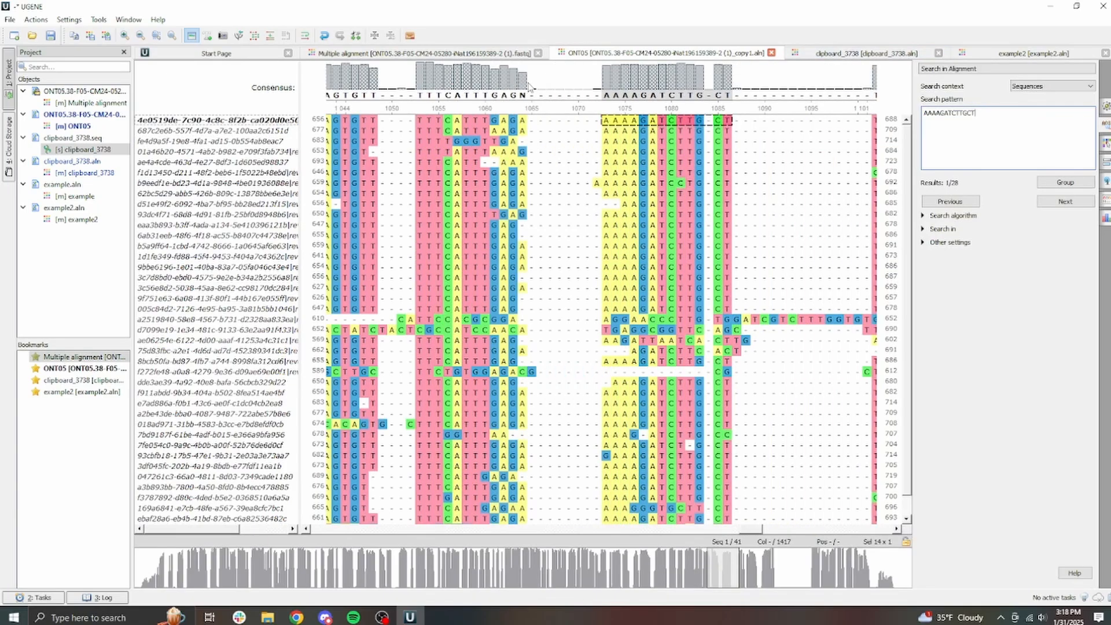
pyautogui.moveTo(528, 87)
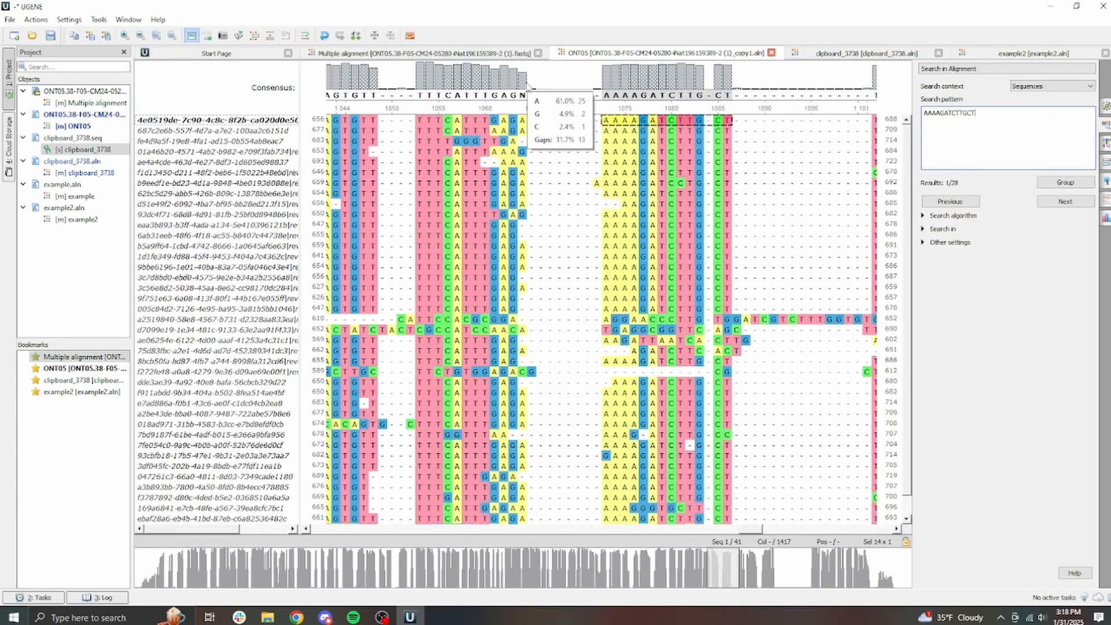
# Step: Replace the ambiguous base at column 630 of hap b with A
pyautogui.click(864, 54)
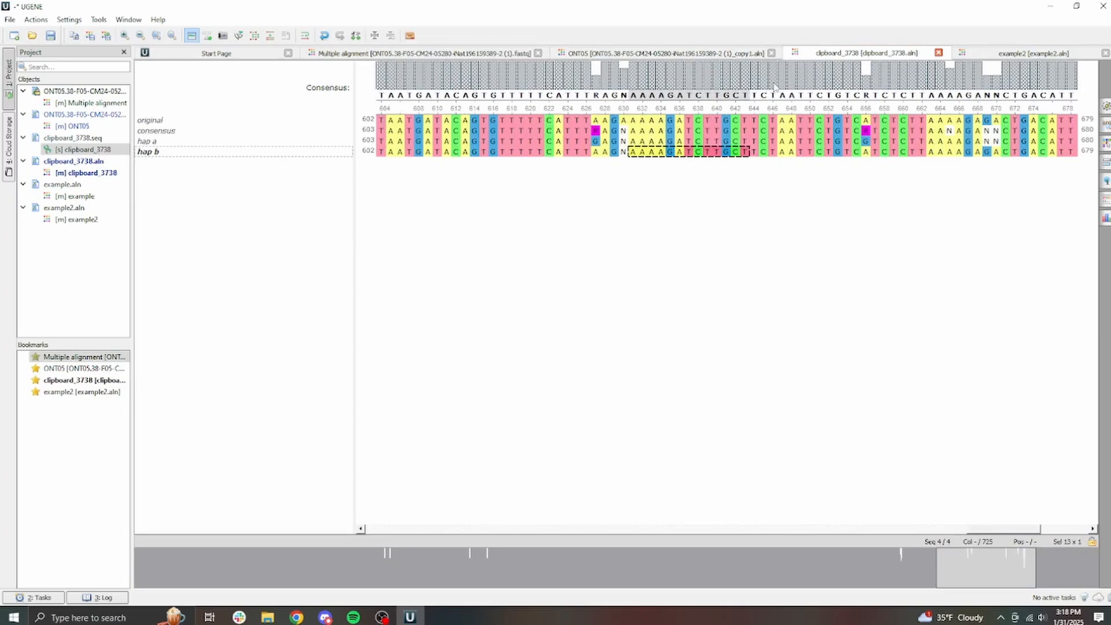
pyautogui.click(623, 153)
pyautogui.hotkey('shift', 'r')
pyautogui.write('a')
# Step: Search the example2.aln alignment for AAAAGATCTTGCT and check its base frequencies near the match
pyautogui.click(1004, 54)
pyautogui.moveTo(1048, 128); pyautogui.dragTo(635, 74)
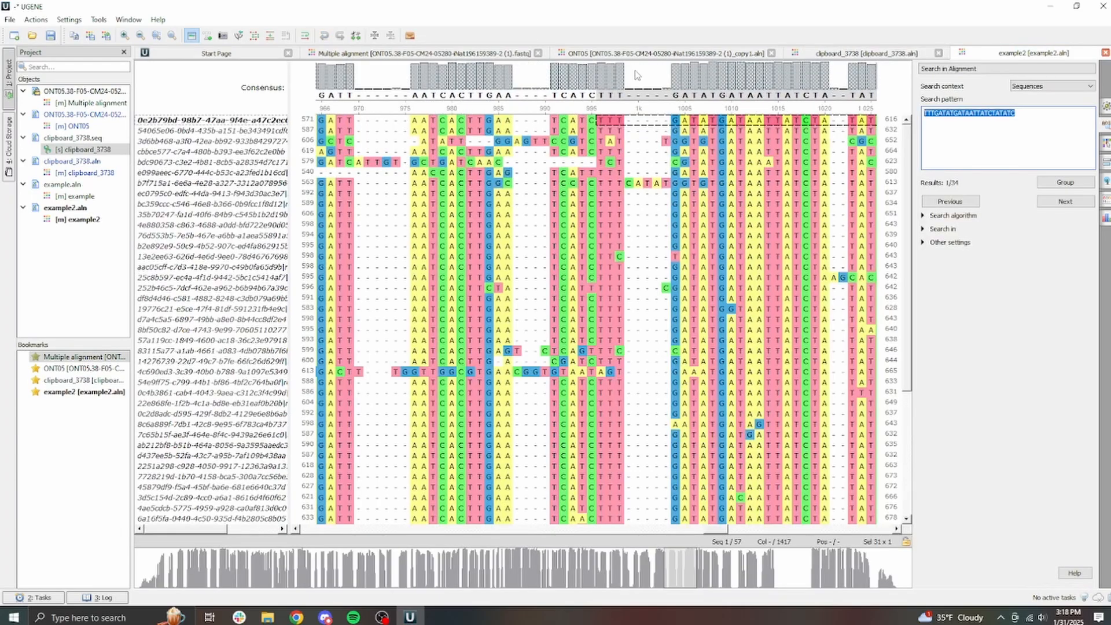
pyautogui.hotkey('ctrl', 'v')
pyautogui.moveTo(625, 79)
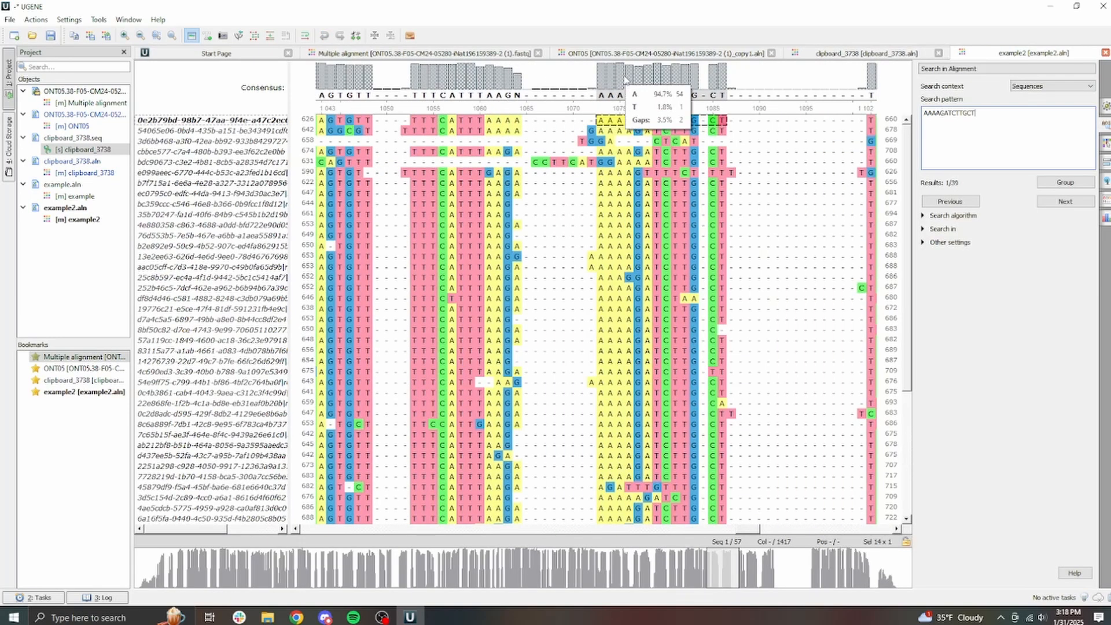
# Step: Replace the ambiguous bases at column 630 of hap a and of the consensus row with A
pyautogui.click(839, 54)
pyautogui.click(624, 143)
pyautogui.hotkey('shift', 'r')
pyautogui.write('a')
pyautogui.click(624, 132)
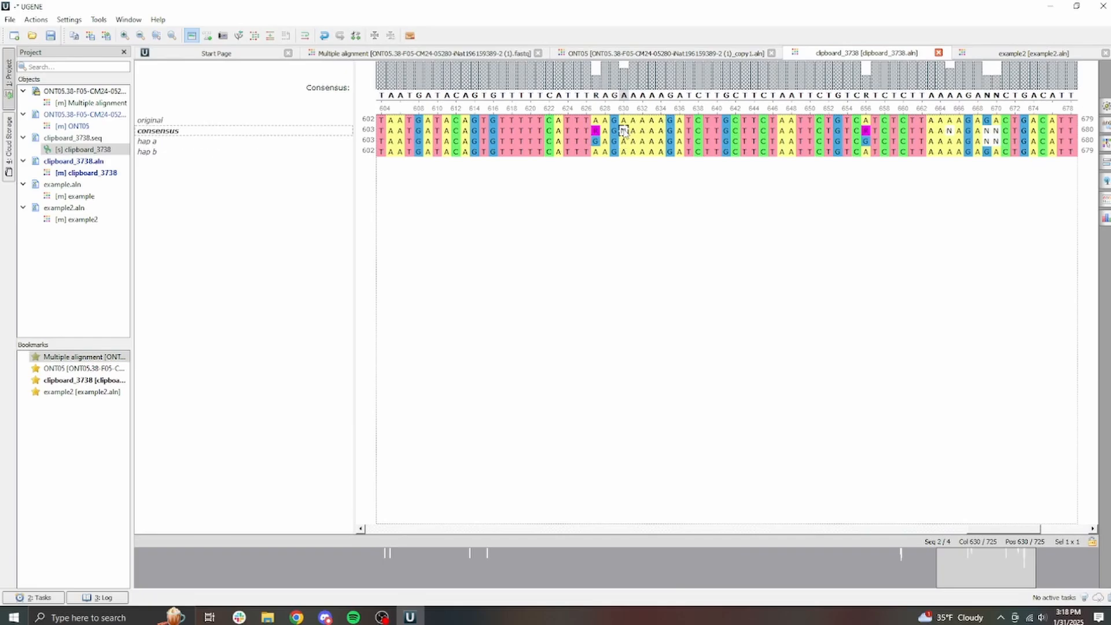
pyautogui.hotkey('shift', 'r')
pyautogui.write('a')
# Step: Search the example2.aln and _copy1.aln alignments for AGAAAAAGATCTTGCTT, copied from hap a just after the ambiguous consensus base at column 627
pyautogui.click(605, 142)
pyautogui.click(557, 54)
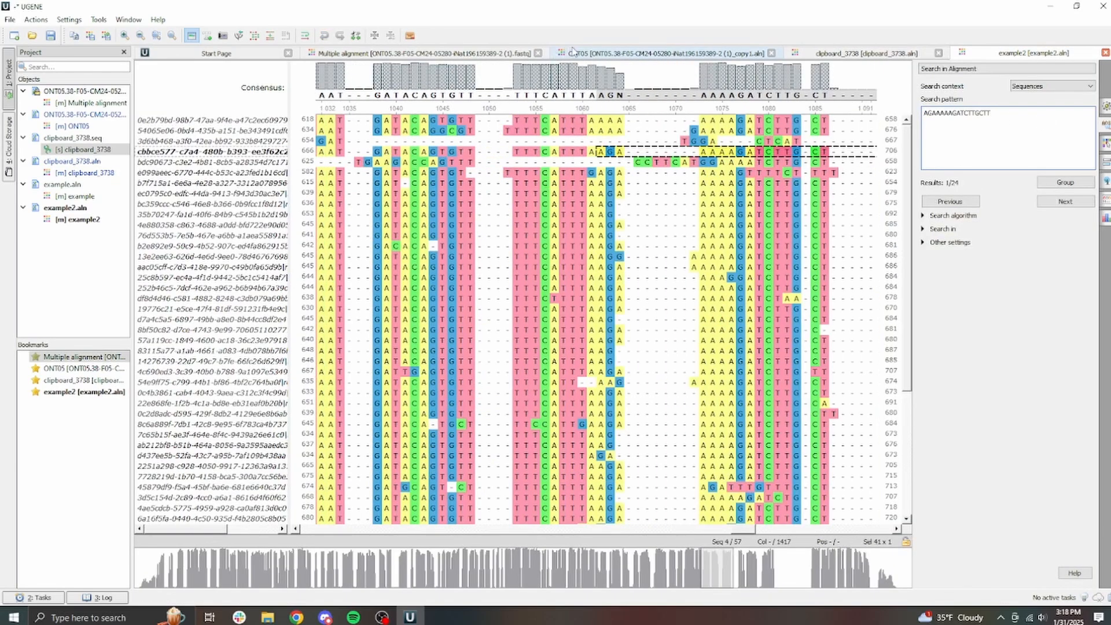
pyautogui.click(573, 52)
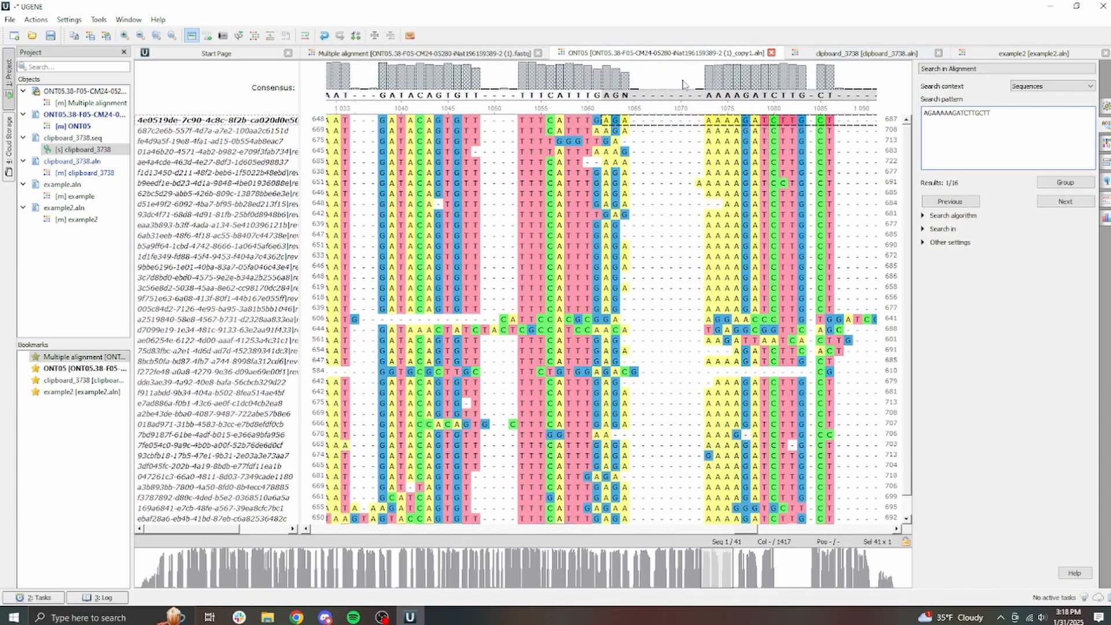
pyautogui.click(925, 53)
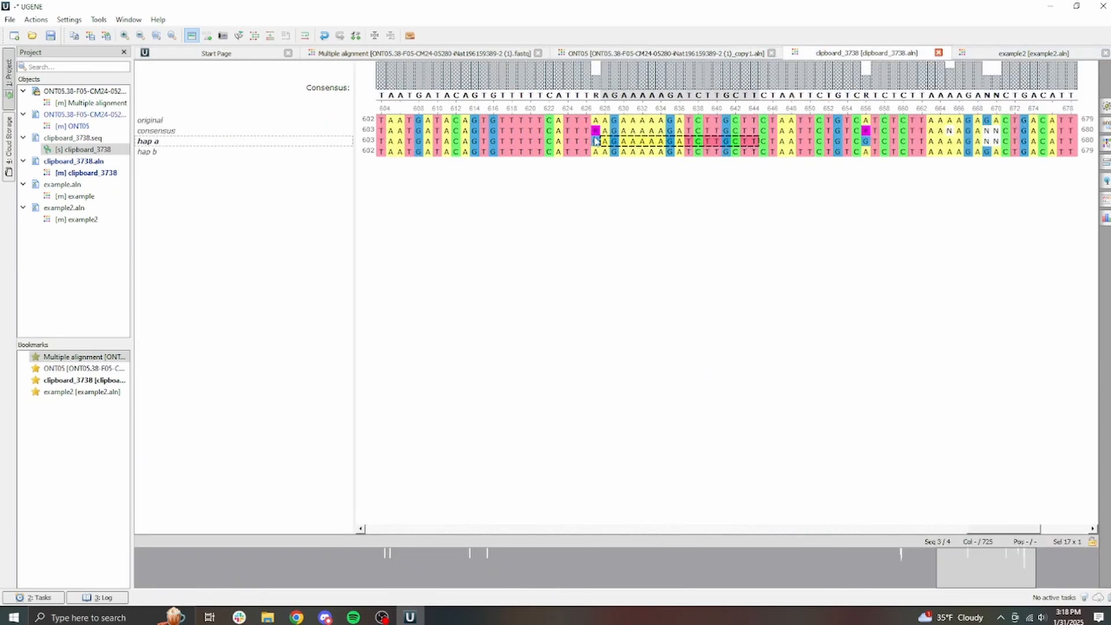
# Step: Search the _copy1.aln and example2.aln alignments for TTCTAATTCTGTC, copied from hap a just before column 656, and inspect the reads at that site
pyautogui.hscroll(8, 756, 206)
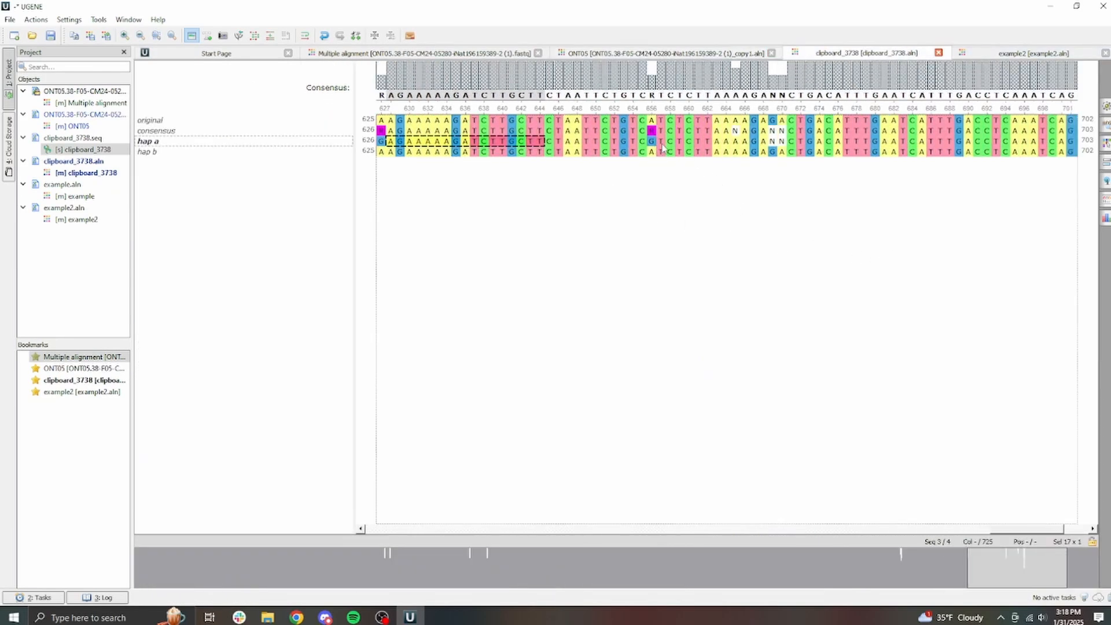
pyautogui.moveTo(644, 148); pyautogui.dragTo(533, 144)
pyautogui.click(596, 53)
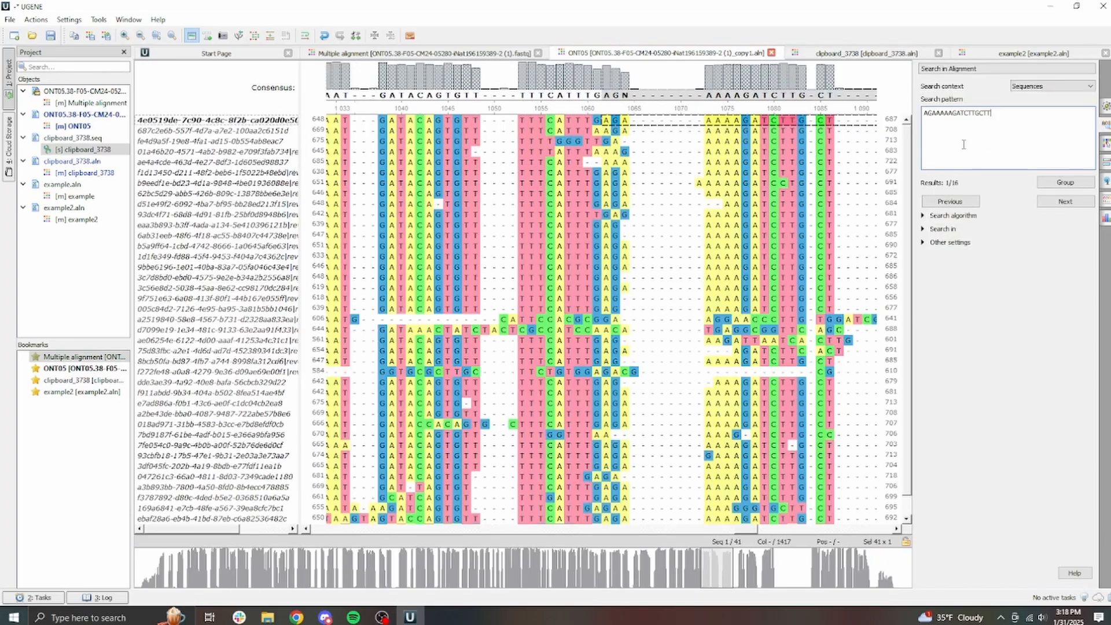
pyautogui.hscroll(5, 762, 155)
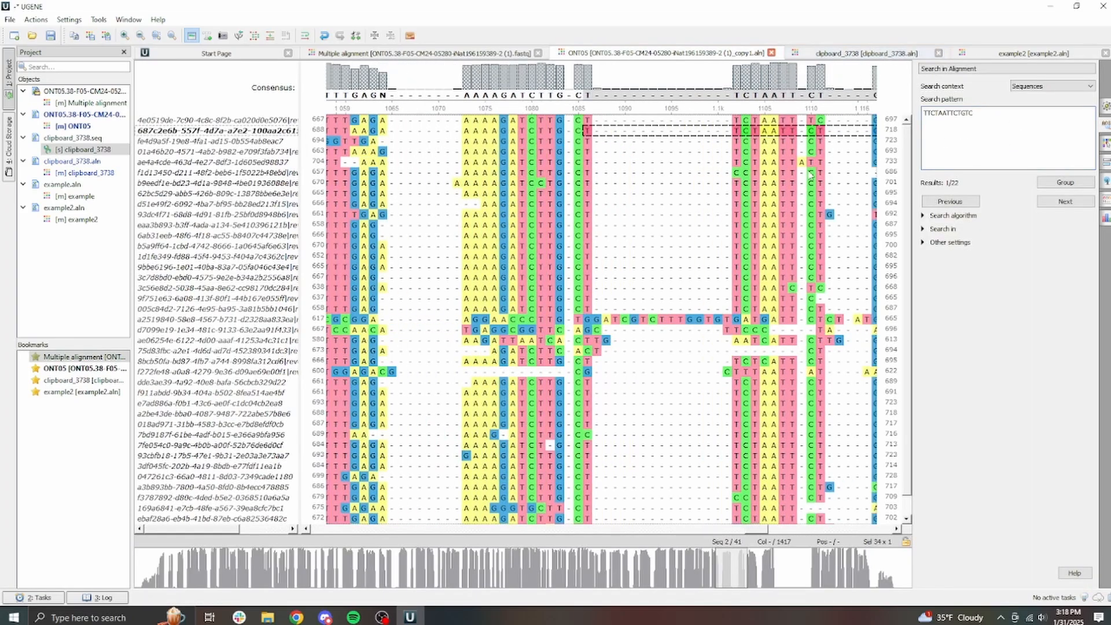
pyautogui.hscroll(3, 762, 155)
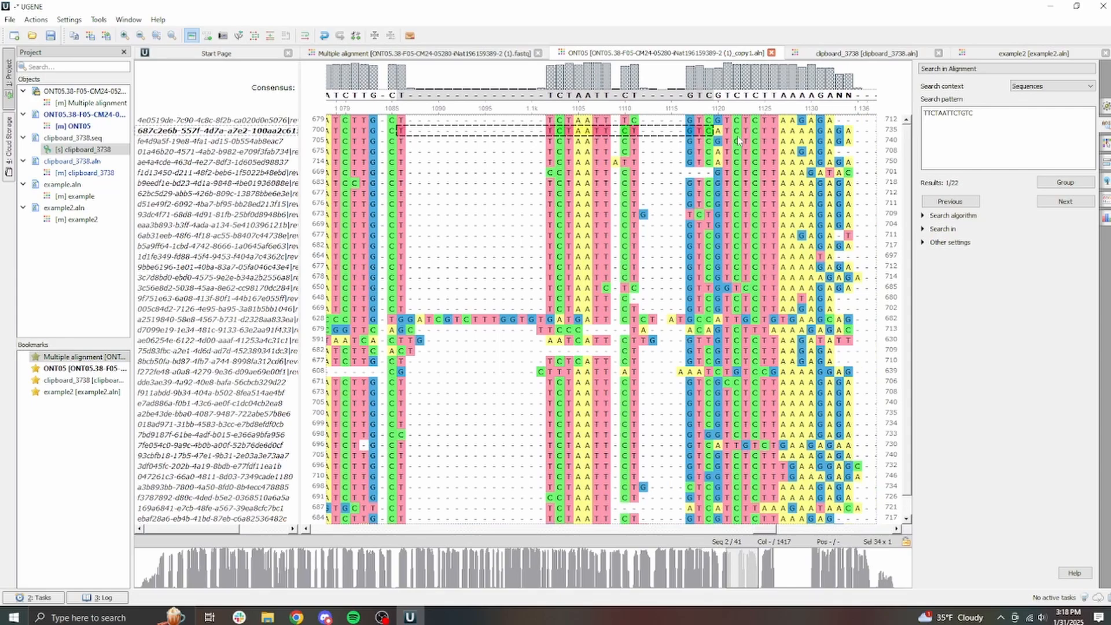
pyautogui.click(1019, 53)
pyautogui.hscroll(5, 728, 174)
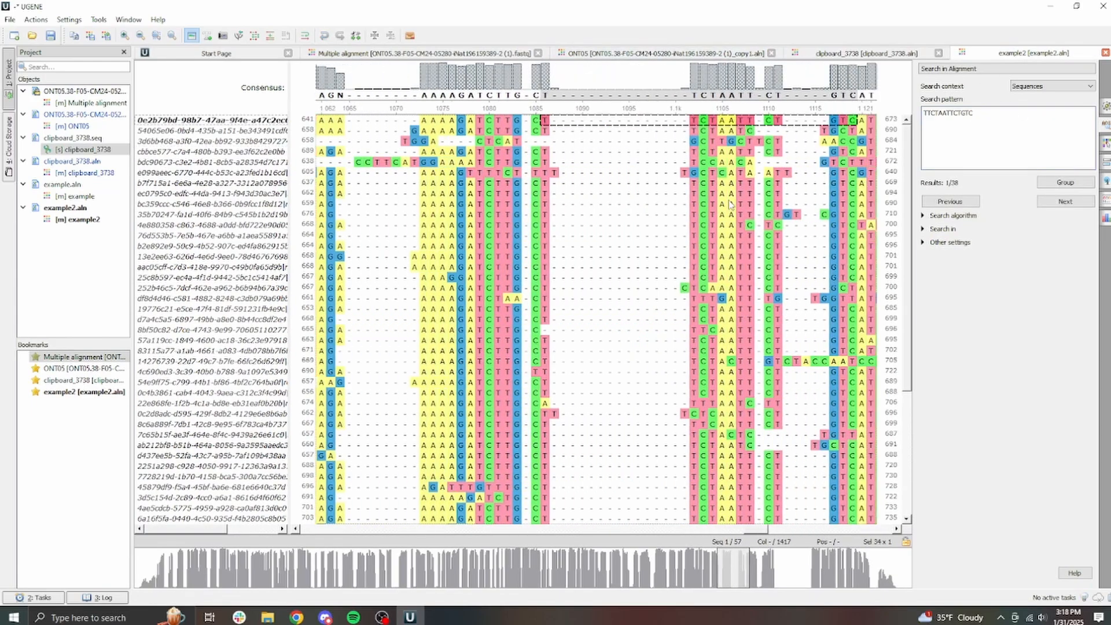
# Step: Replace the ambiguous base at column 665 of the consensus row with A
pyautogui.click(855, 53)
pyautogui.hscroll(8, 679, 180)
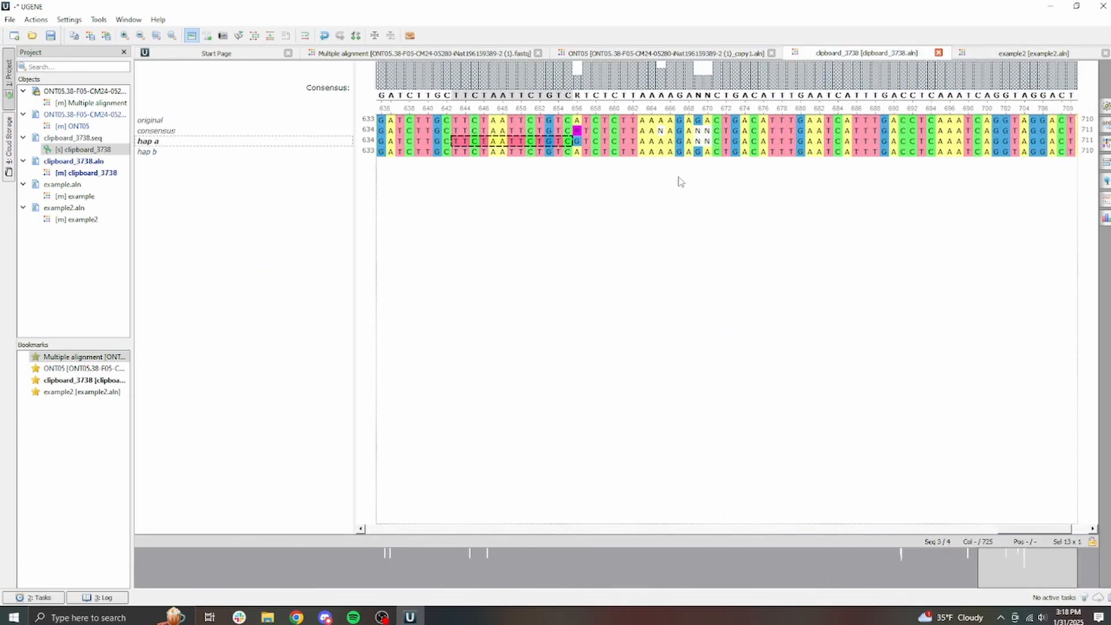
pyautogui.click(660, 130)
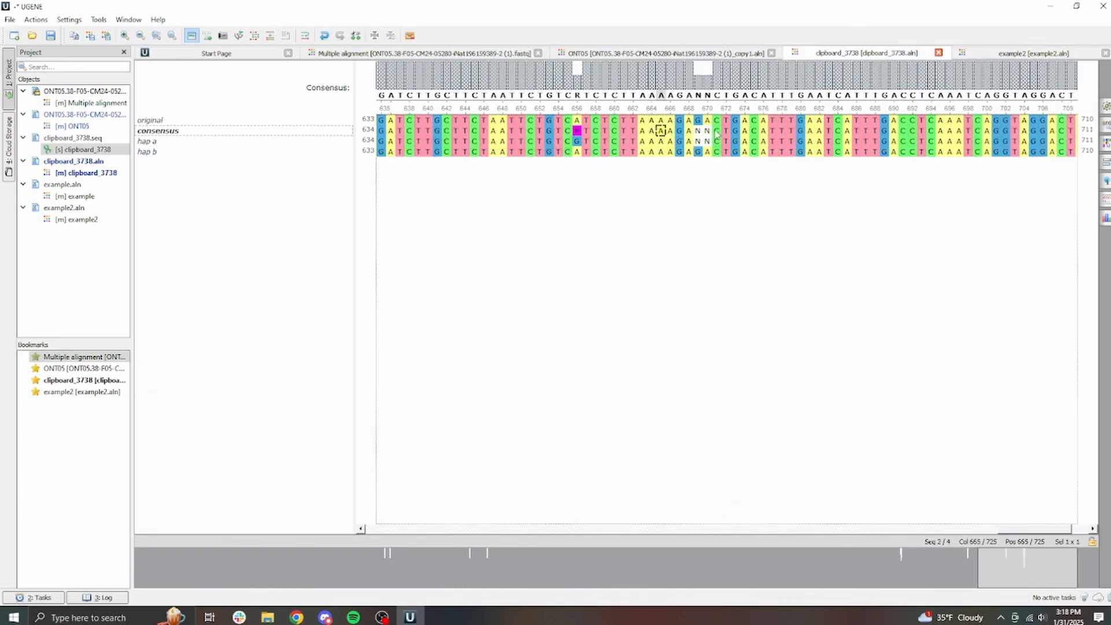
# Step: Search the _copy1.aln alignment for CTGACATTTGAATCATTTG, copied from the consensus row after column 670, and inspect the reads at the two ambiguous sites
pyautogui.moveTo(717, 131); pyautogui.dragTo(885, 131)
pyautogui.hotkey('ctrl', 'c')
pyautogui.click(716, 52)
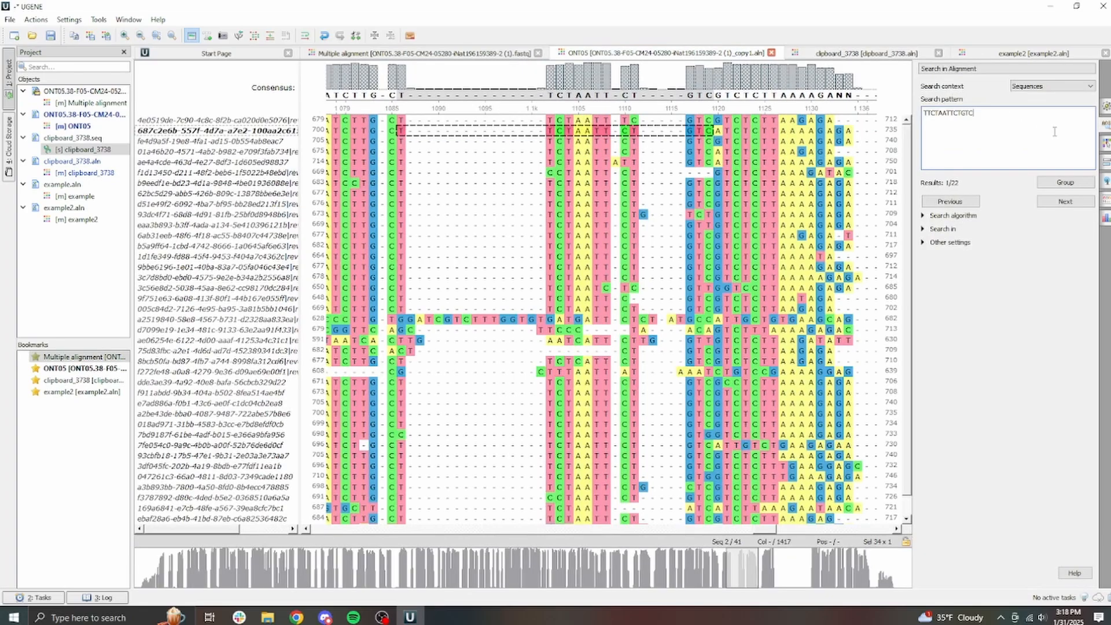
pyautogui.doubleClick(1054, 131)
pyautogui.hotkey('ctrl', 'v')
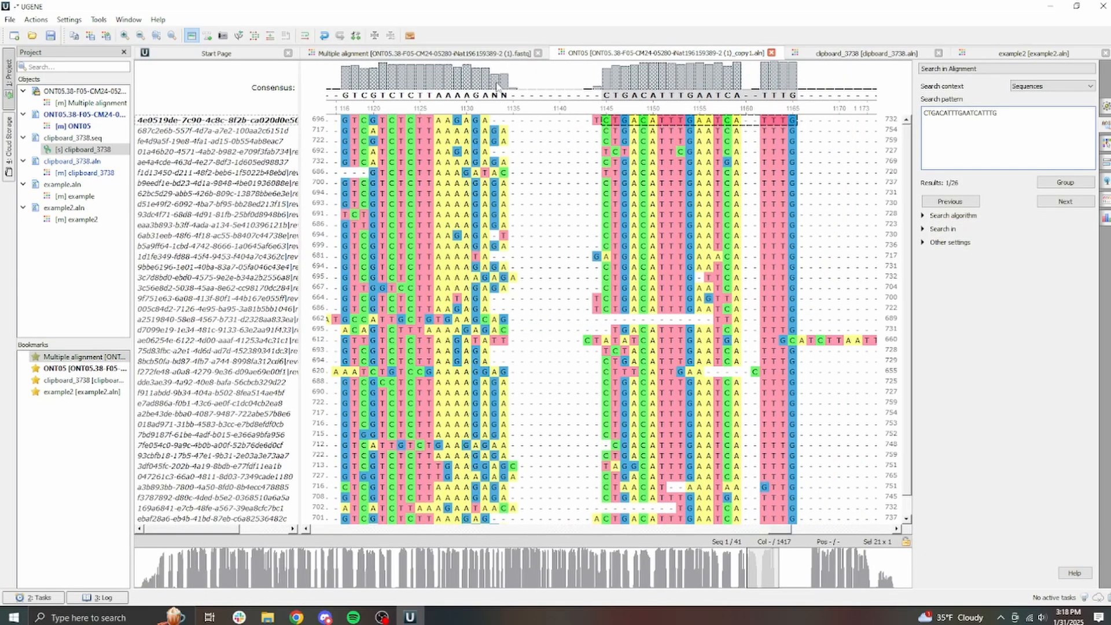
pyautogui.moveTo(507, 85)
pyautogui.scroll(-1, 907, 179)
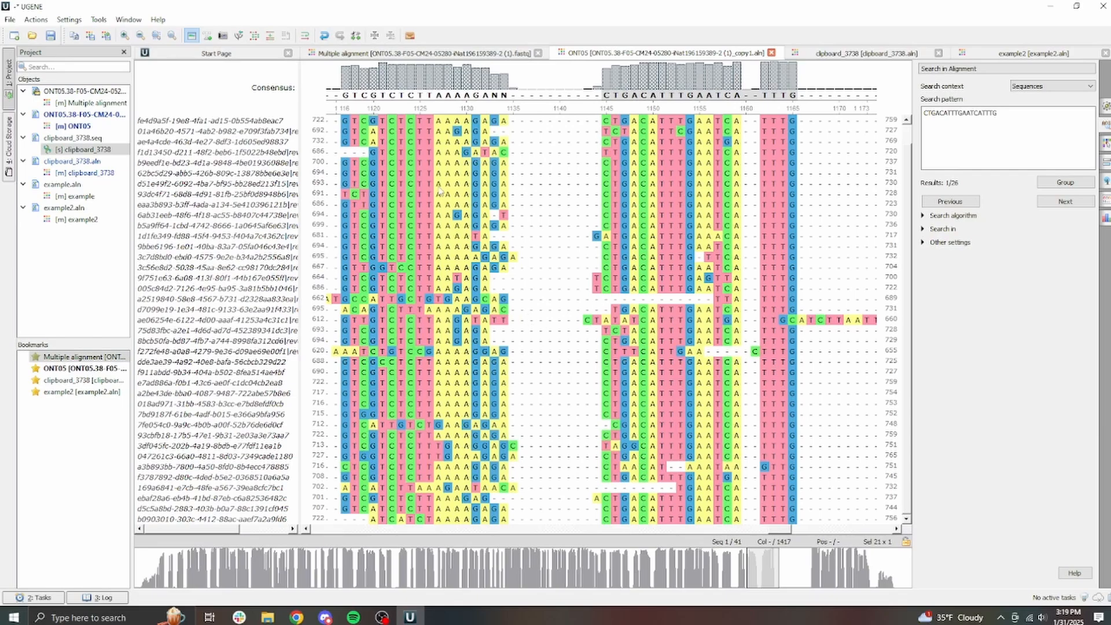
pyautogui.hscroll(3, 479, 385)
pyautogui.hscroll(-4, 430, 329)
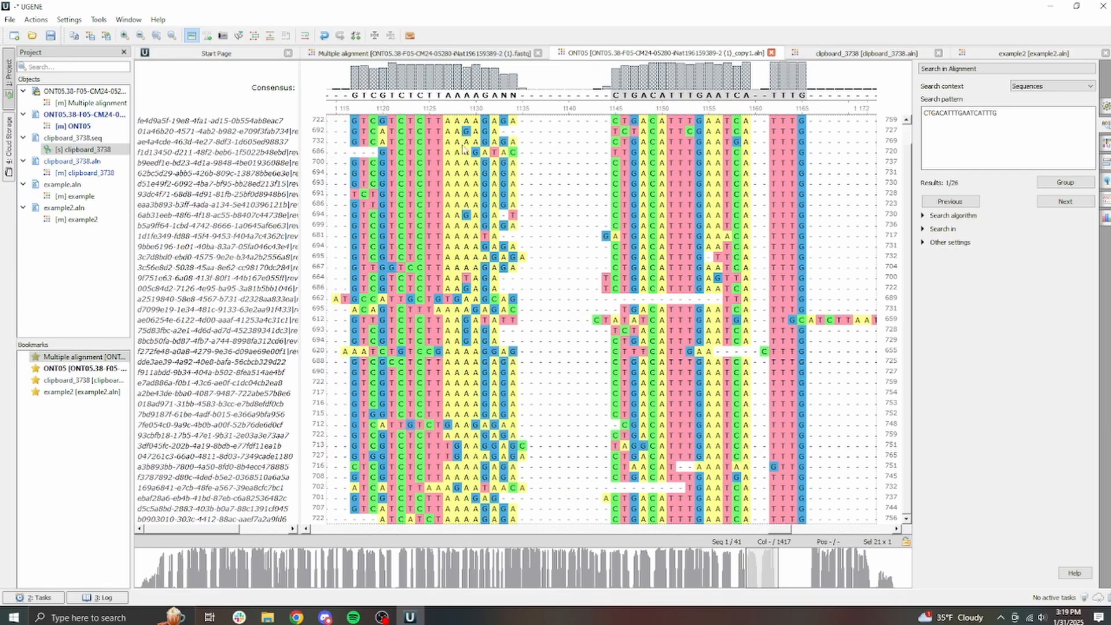
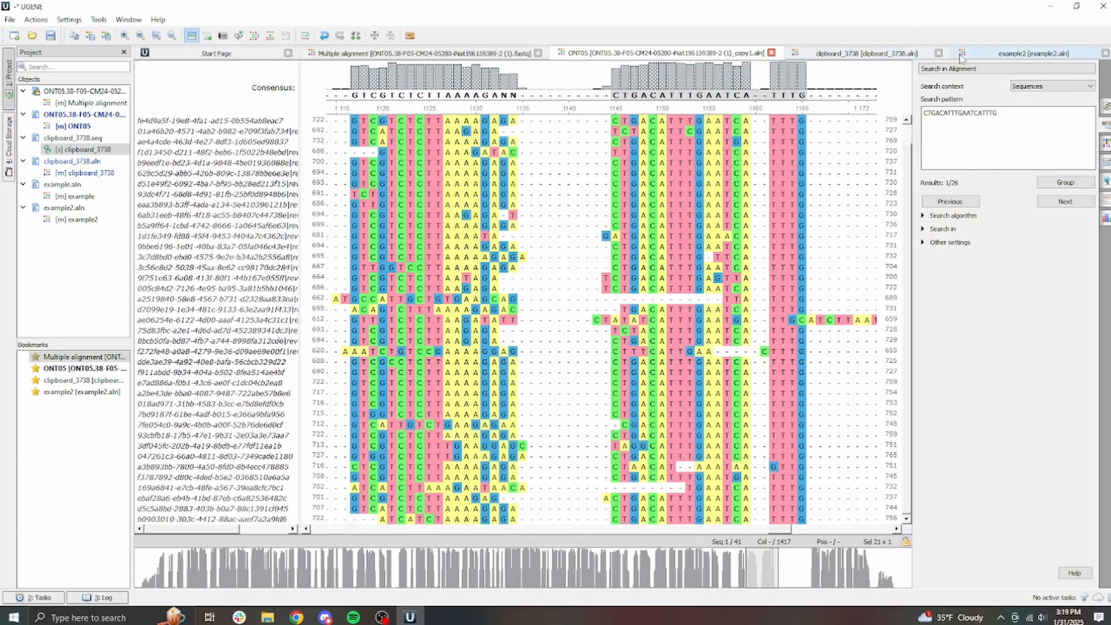
# Step: Replace the ambiguous bases of hap a with G at column 669 and A at column 670
pyautogui.click(868, 53)
pyautogui.click(698, 141)
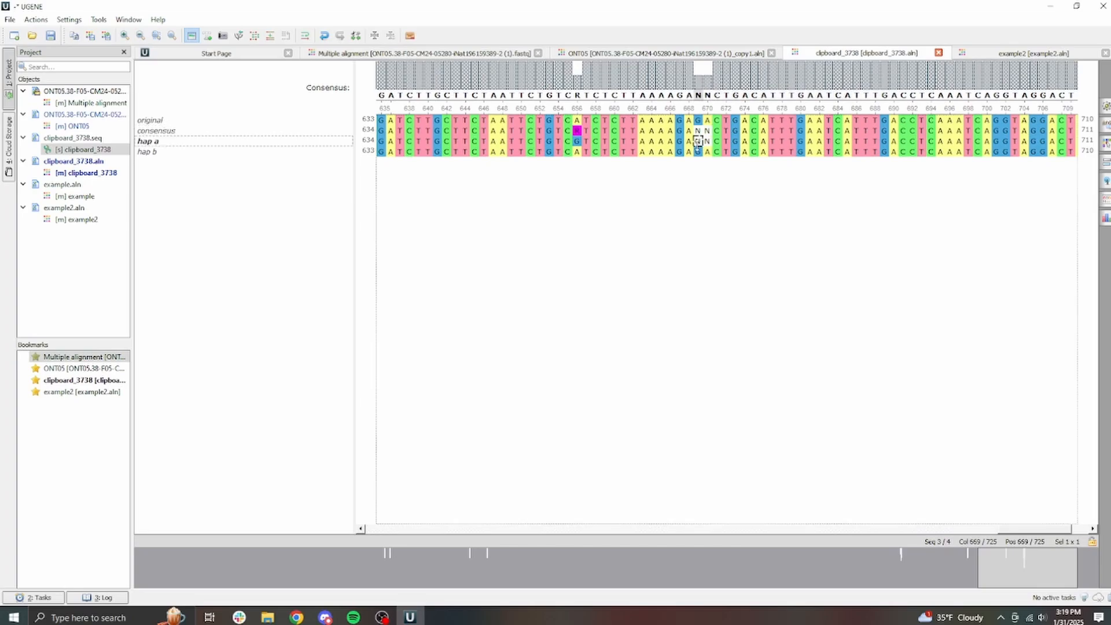
pyautogui.hotkey('shift', 'r')
pyautogui.press('g')
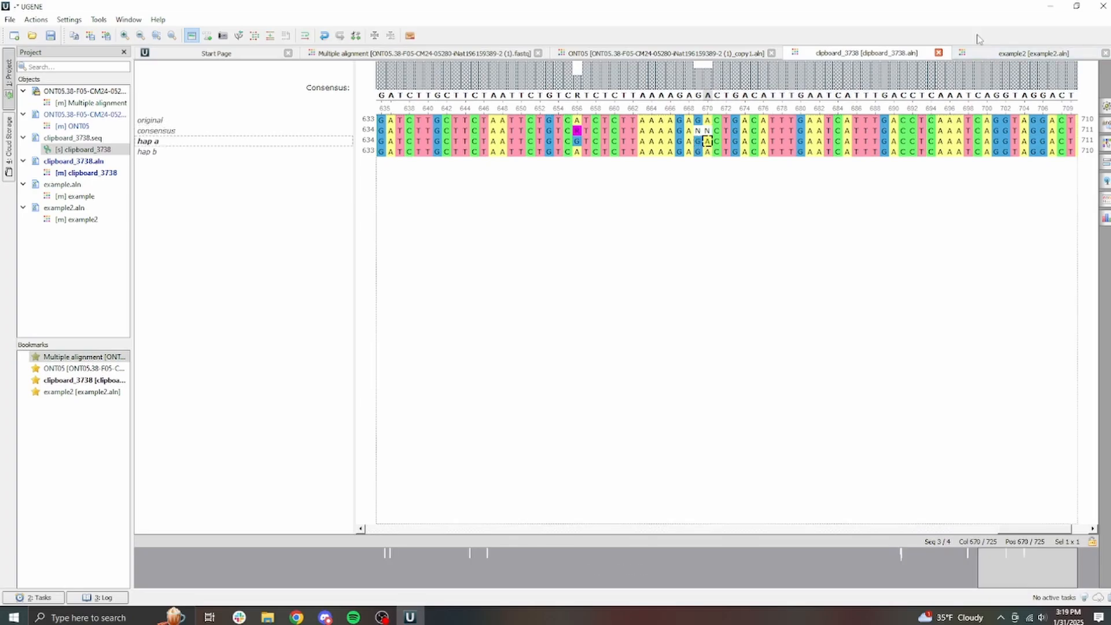
# Step: Check the CTGACATTTGAATCATTTG site in example2.aln and replace the consensus bases at columns 669 and 670 with G and A
pyautogui.click(1033, 53)
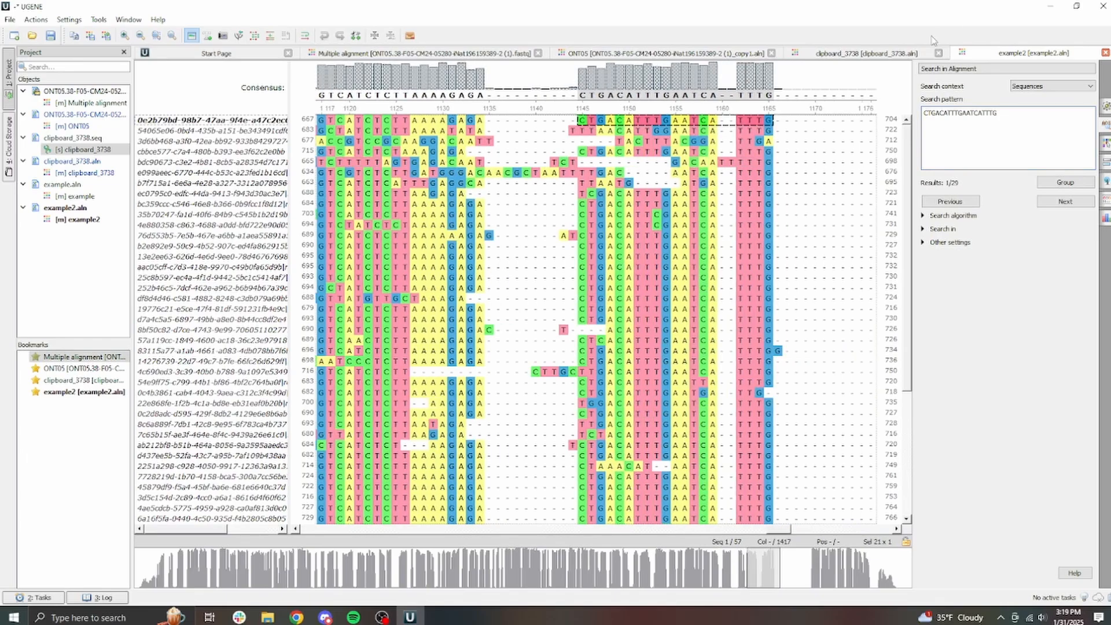
pyautogui.click(896, 53)
pyautogui.click(707, 130)
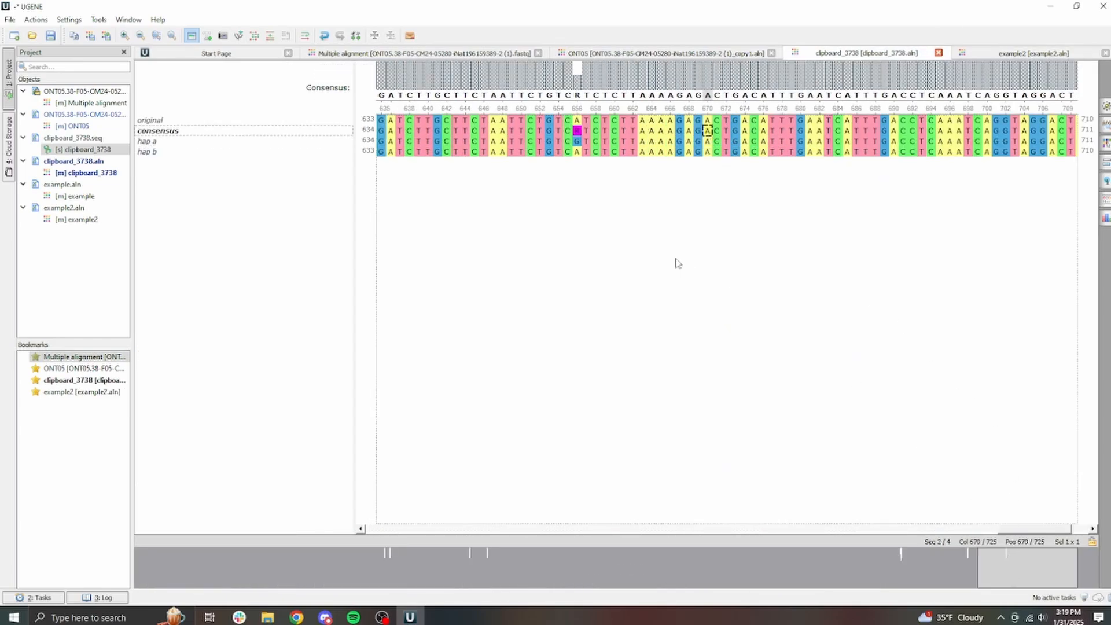
# Step: Examine the edited four-sequence alignment from its end back to column 1 for remaining ambiguous bases
pyautogui.hscroll(4, 674, 260)
pyautogui.hscroll(2, 829, 308)
pyautogui.moveTo(1054, 568); pyautogui.dragTo(397, 531)
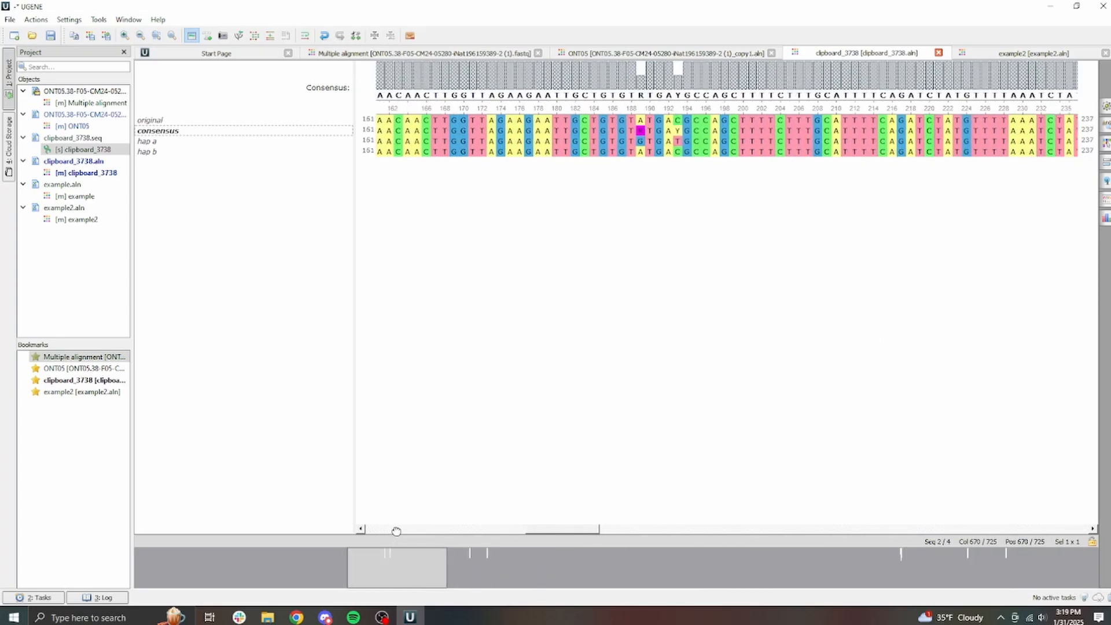
pyautogui.moveTo(396, 531); pyautogui.dragTo(168, 561)
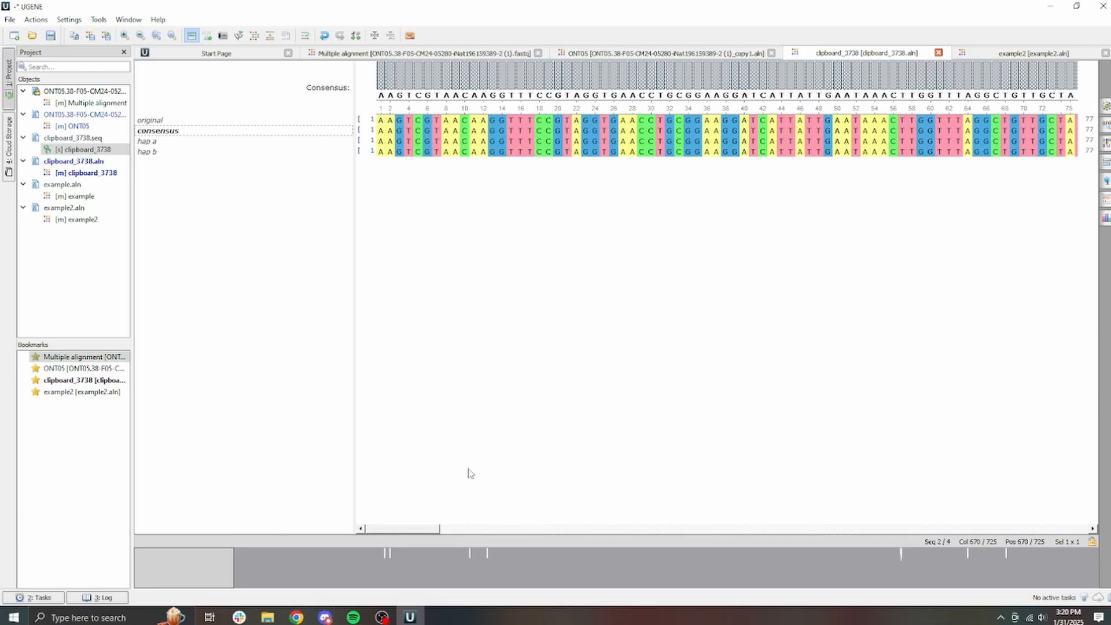
pyautogui.moveTo(326, 618)
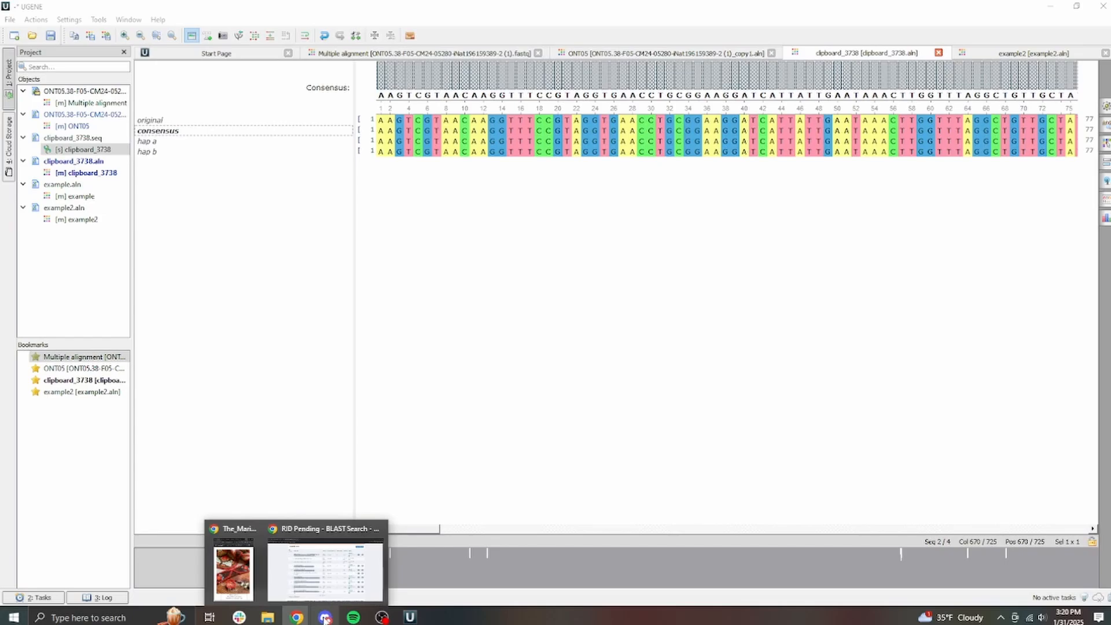
pyautogui.click(322, 577)
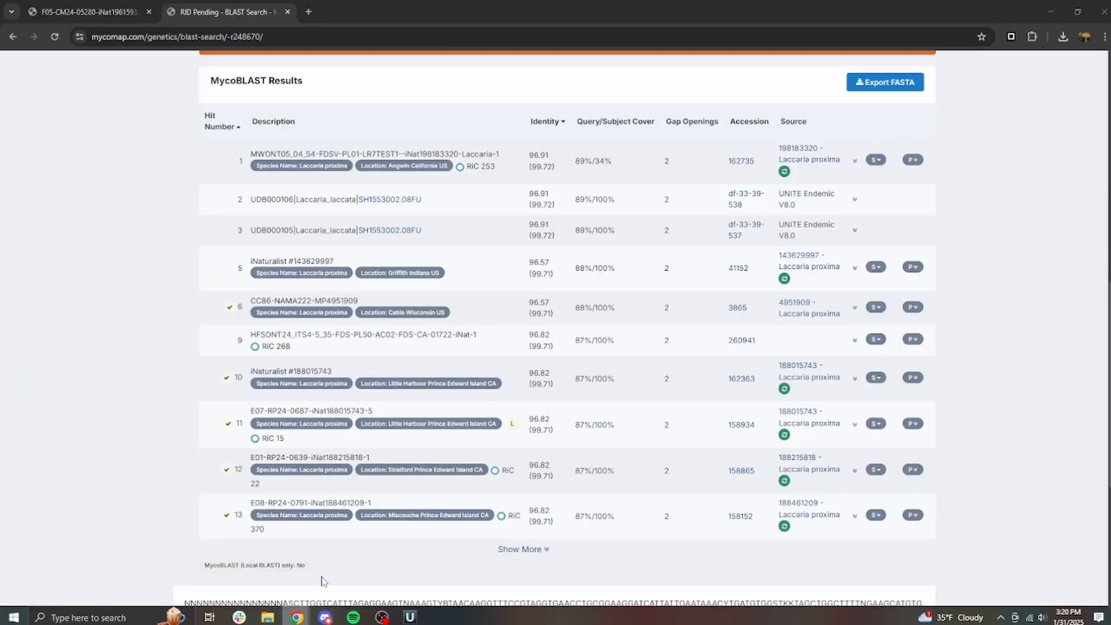
pyautogui.click(287, 11)
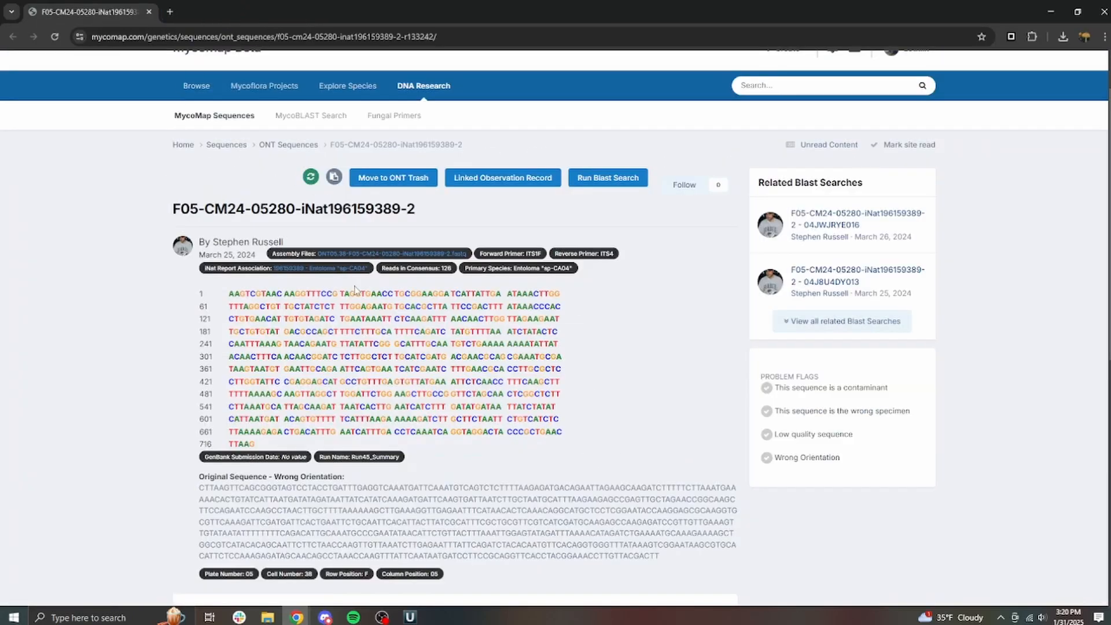
pyautogui.click(410, 616)
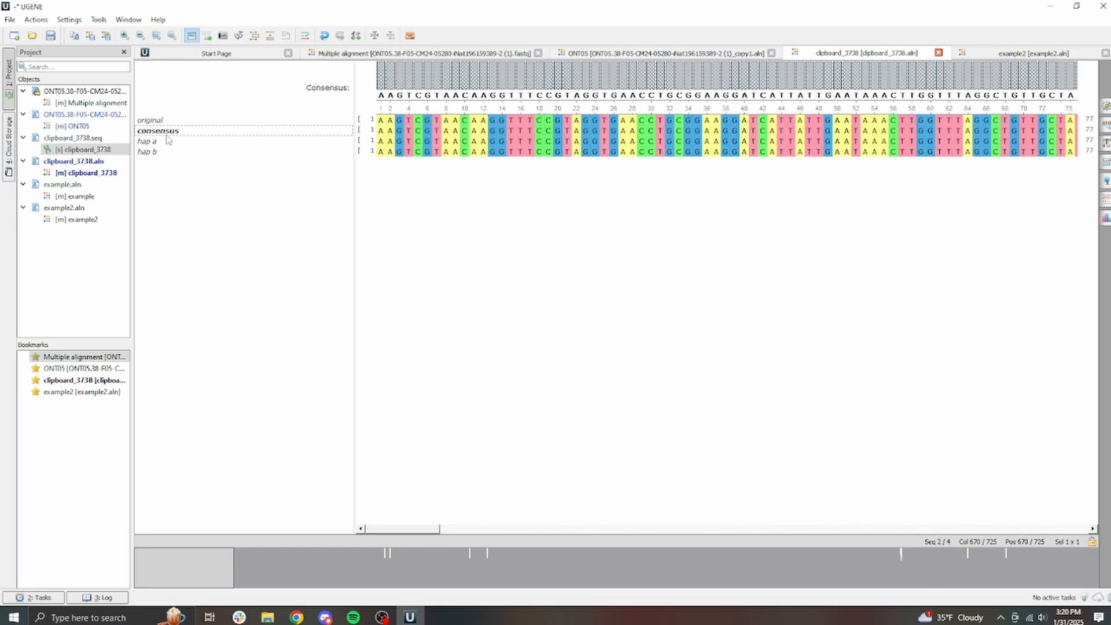
pyautogui.click(186, 135)
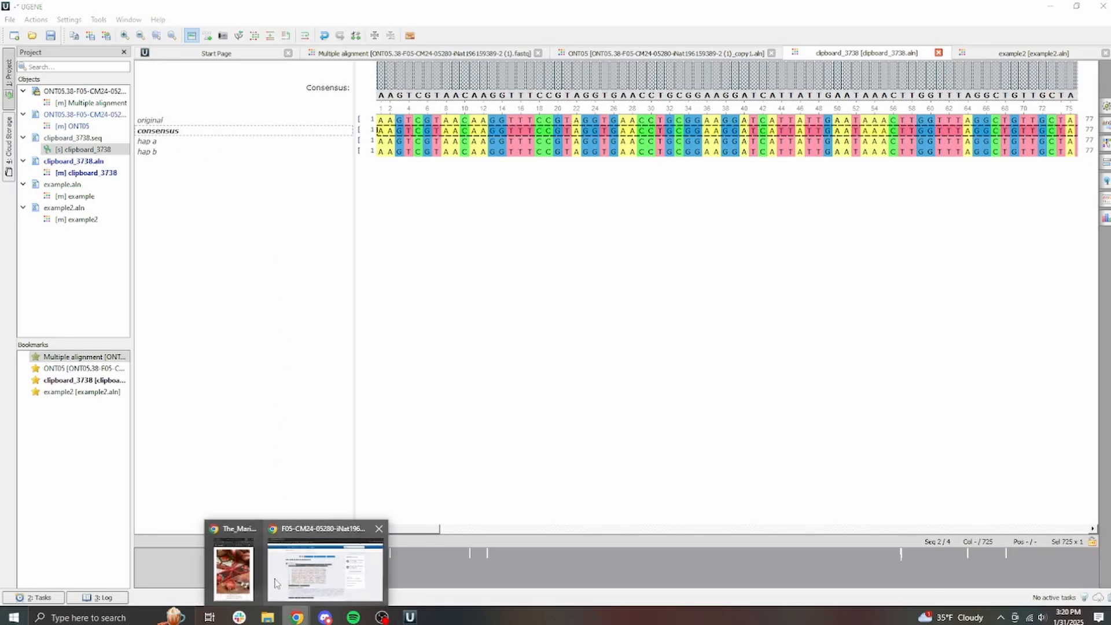
pyautogui.click(324, 535)
pyautogui.scroll(-5, 208, 361)
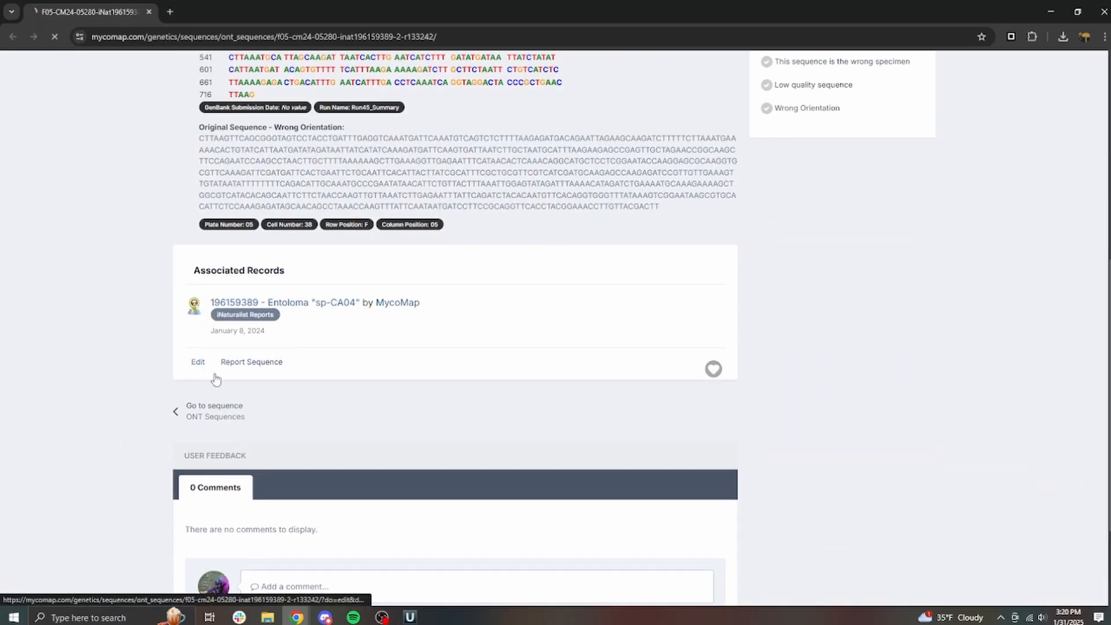
pyautogui.click(208, 370)
pyautogui.scroll(-13, 416, 451)
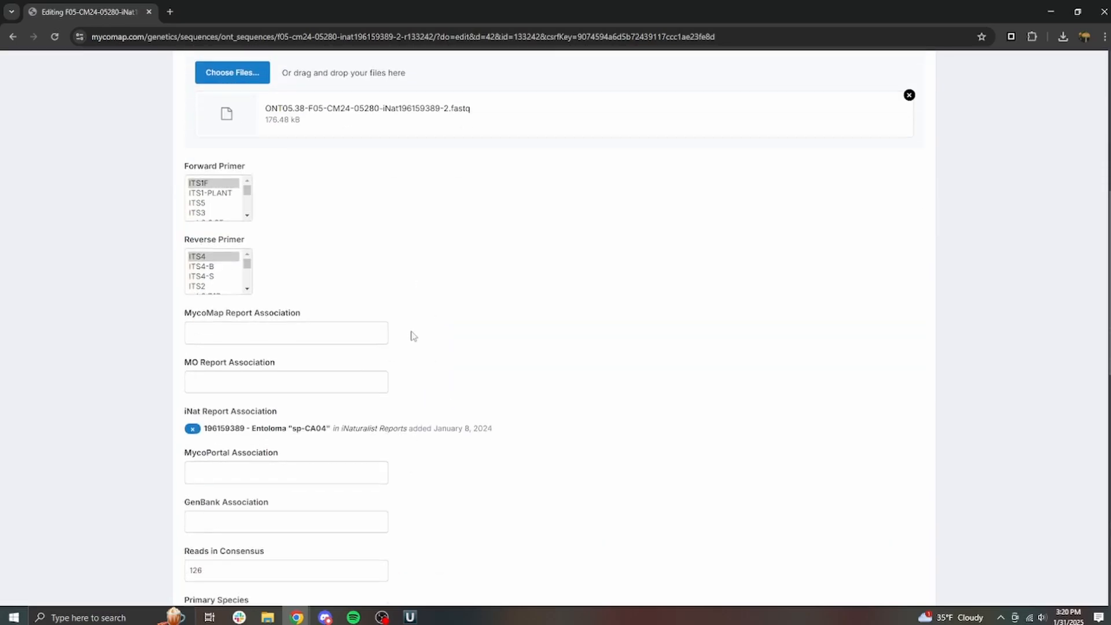
# Step: Replace the record's Edited Sequence with the consensus copied from UGENE and save the record
pyautogui.click(410, 617)
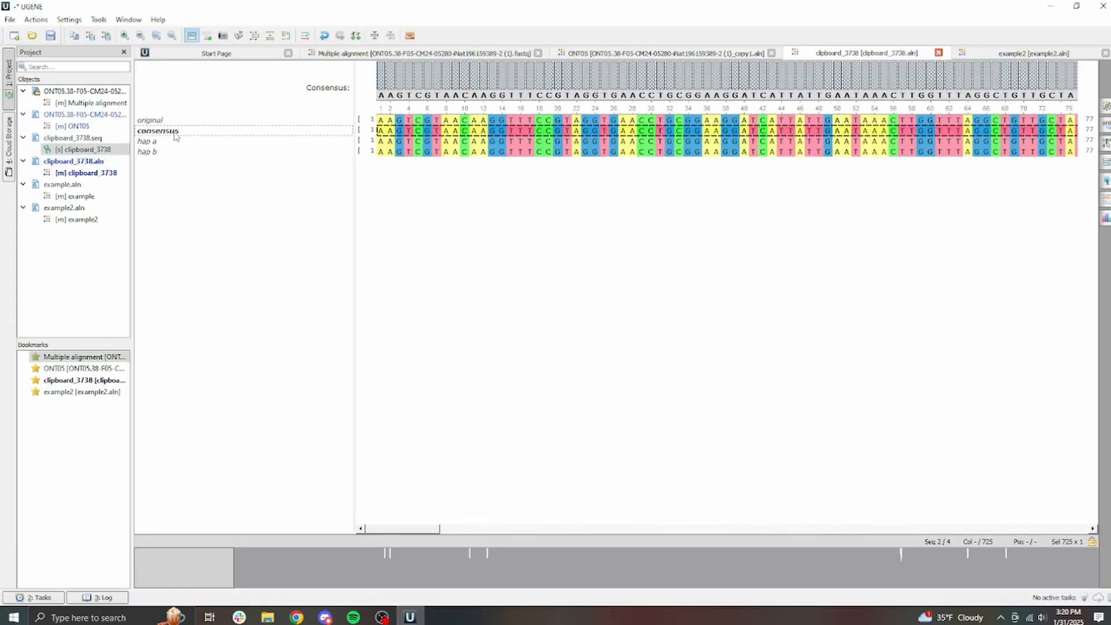
pyautogui.moveTo(296, 618)
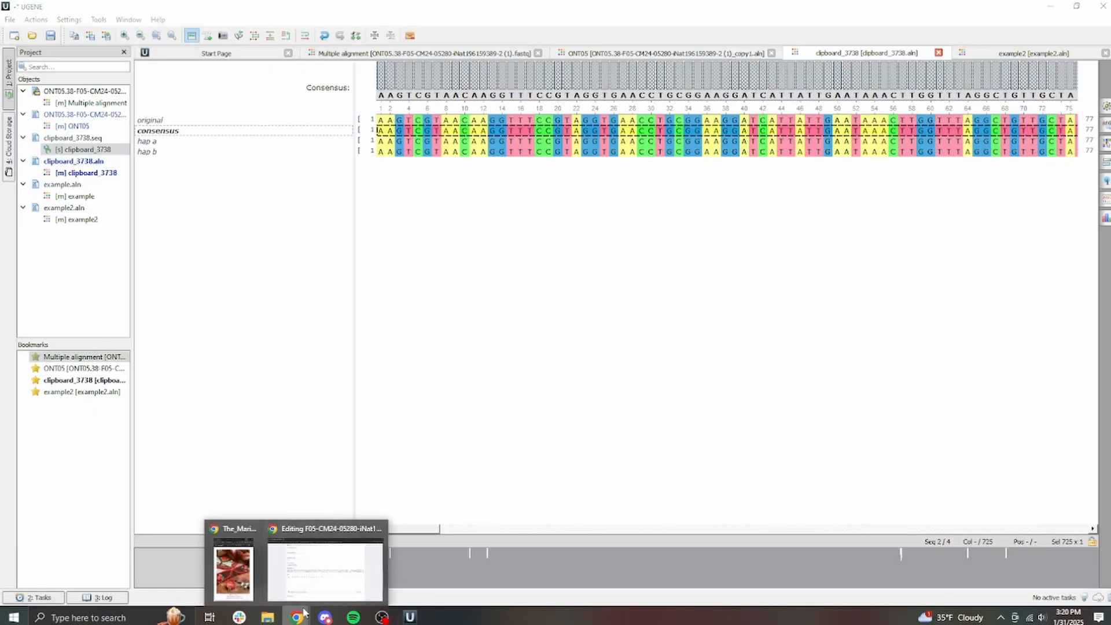
pyautogui.click(324, 555)
pyautogui.click(249, 305)
pyautogui.hotkey('ctrl', 'a')
pyautogui.hotkey('ctrl', 'v')
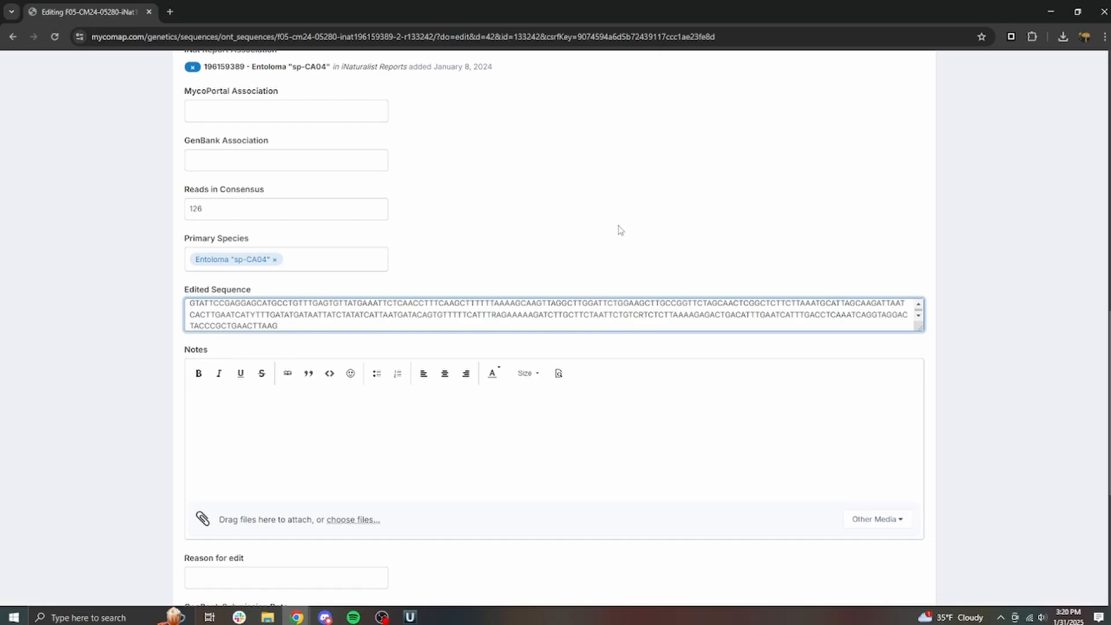
pyautogui.scroll(-5, 620, 229)
pyautogui.click(541, 487)
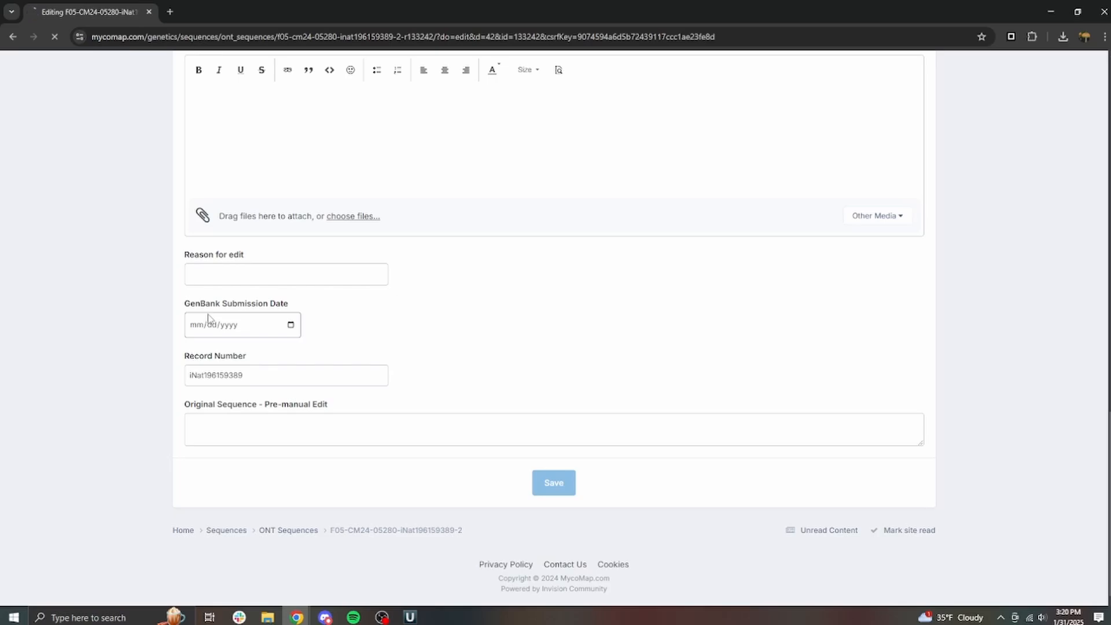
# Step: Copy the hap a row in UGENE, and open the MycoMap record's associated iNat report in a new browser tab
pyautogui.click(410, 617)
pyautogui.click(166, 144)
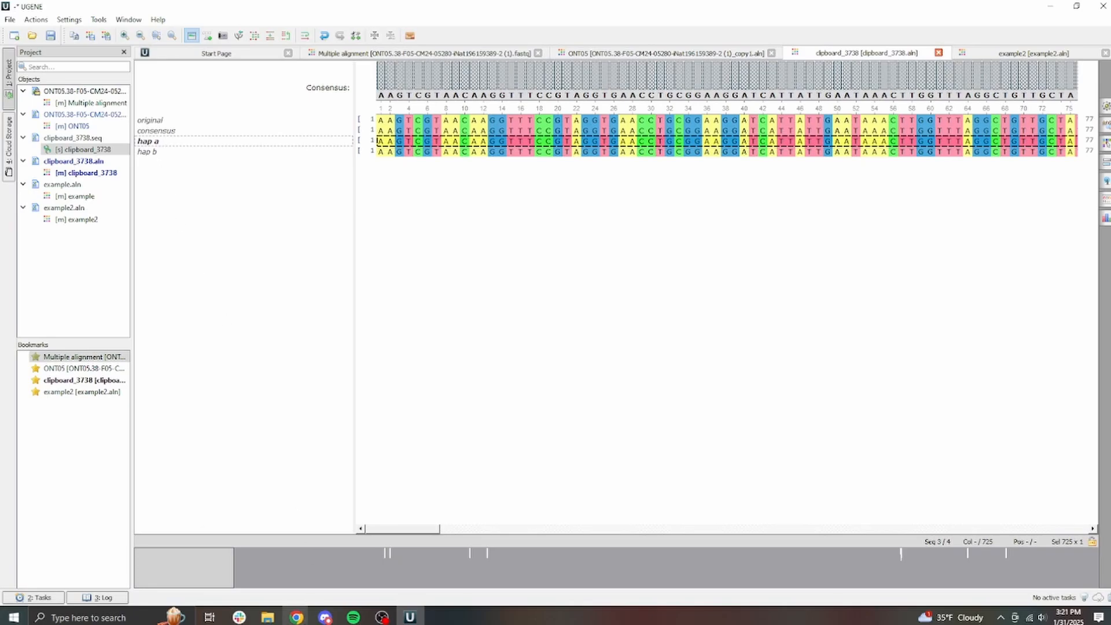
pyautogui.click(296, 617)
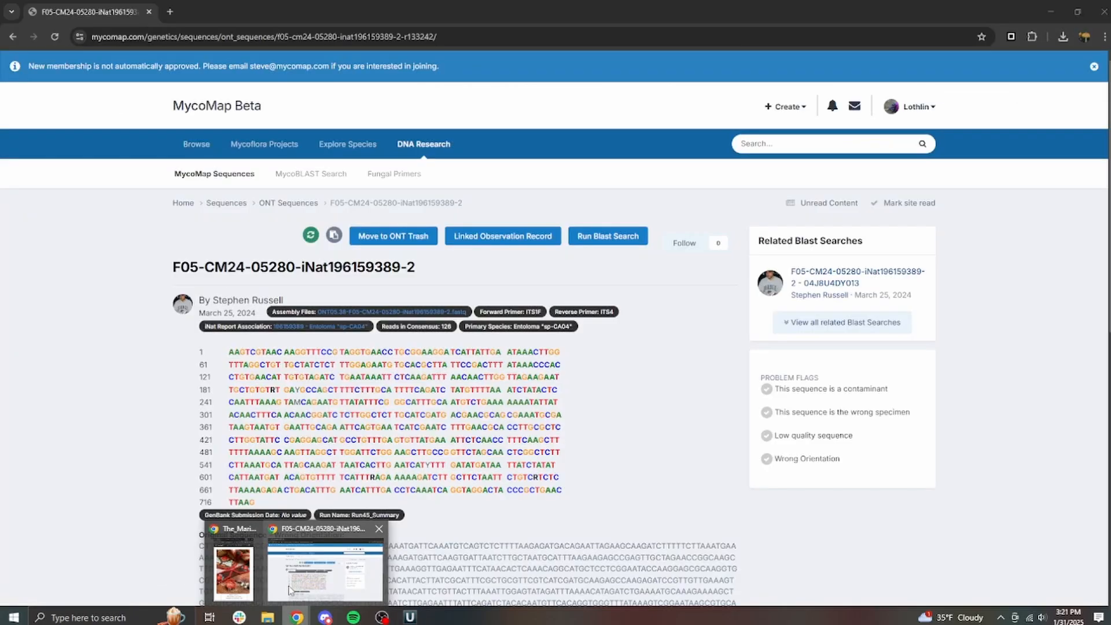
pyautogui.click(291, 590)
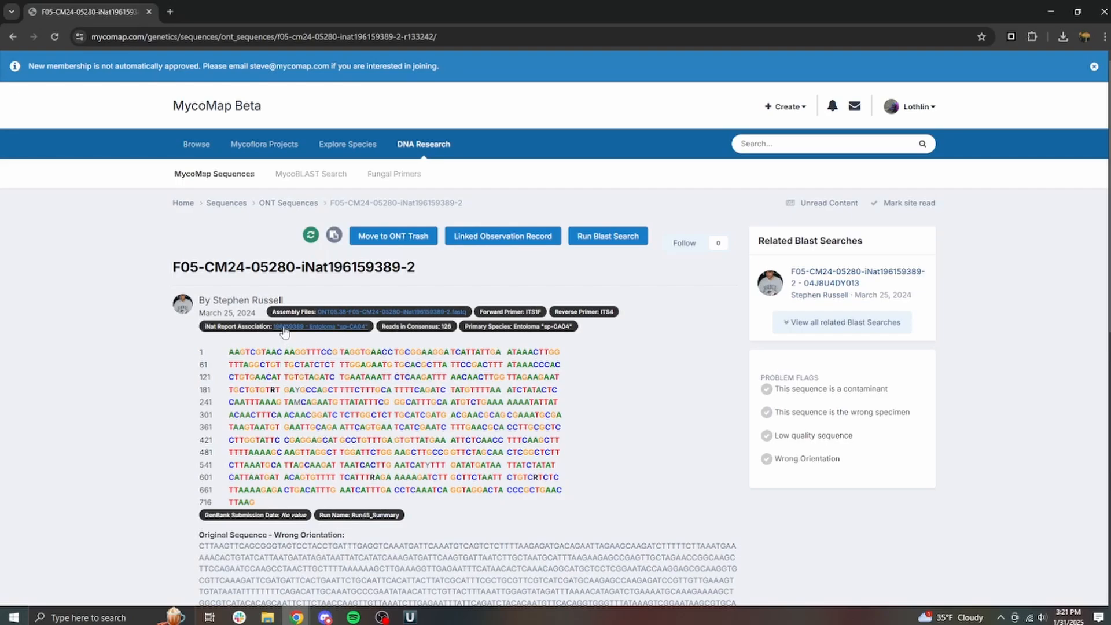
pyautogui.rightClick(310, 331)
pyautogui.click(353, 345)
# Step: Open MycoBLAST Search in two new browser tabs and start a new MycoBLAST form in each
pyautogui.rightClick(293, 172)
pyautogui.click(336, 185)
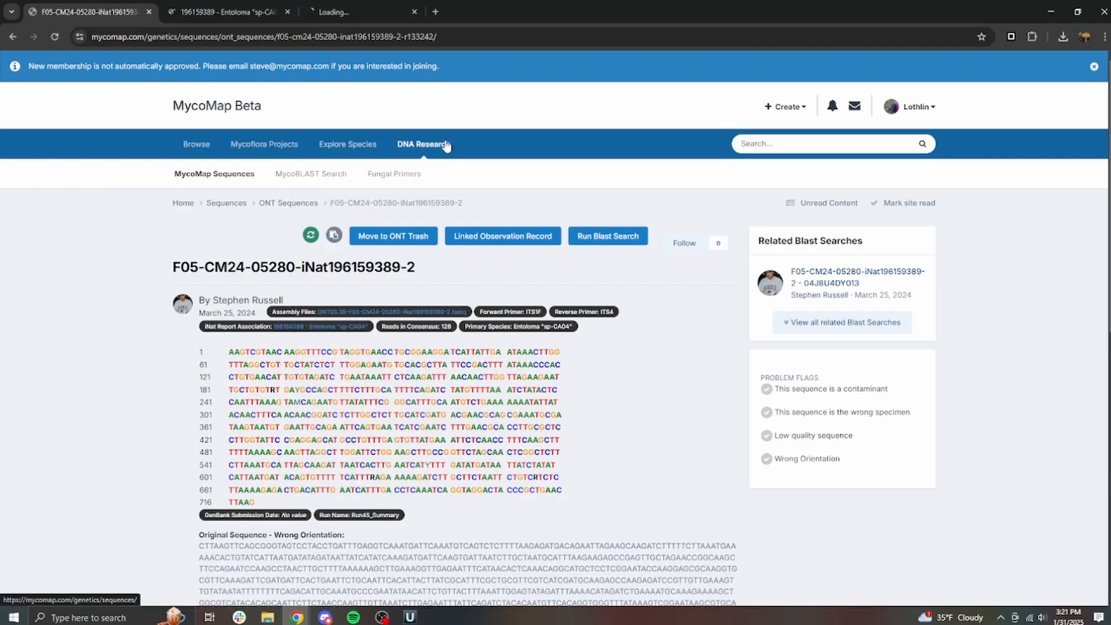
pyautogui.rightClick(306, 173)
pyautogui.click(336, 186)
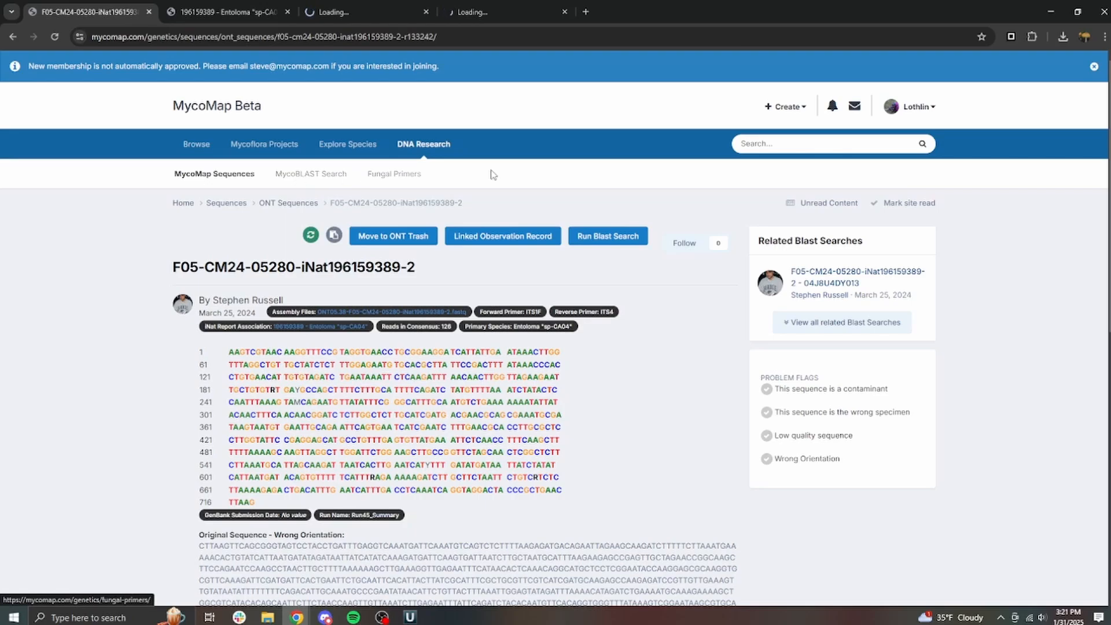
pyautogui.click(399, 13)
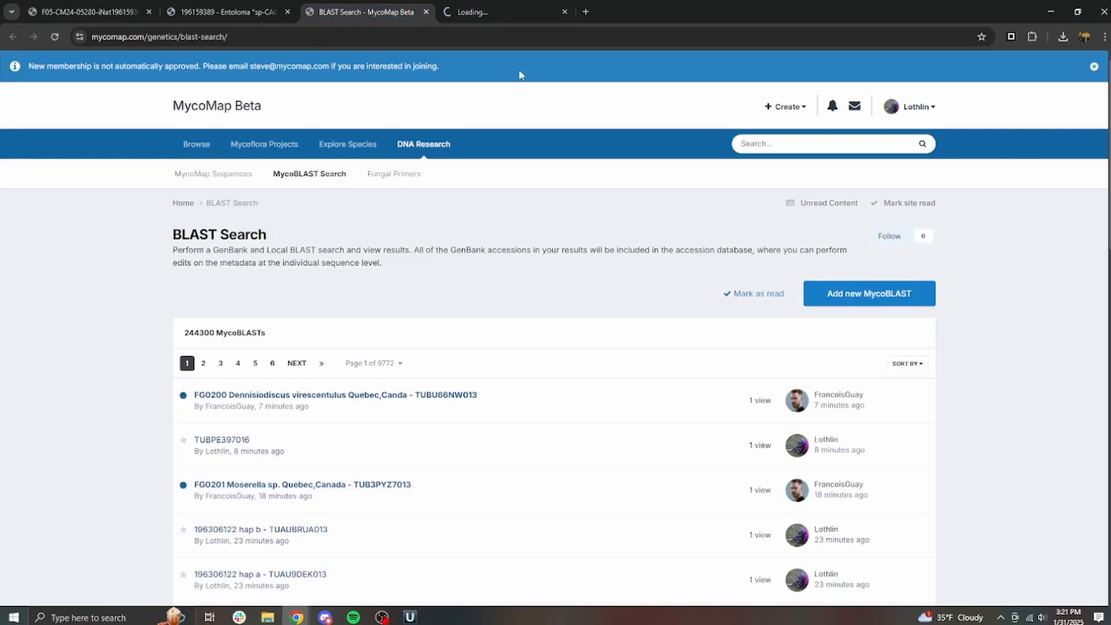
pyautogui.click(868, 294)
pyautogui.click(502, 7)
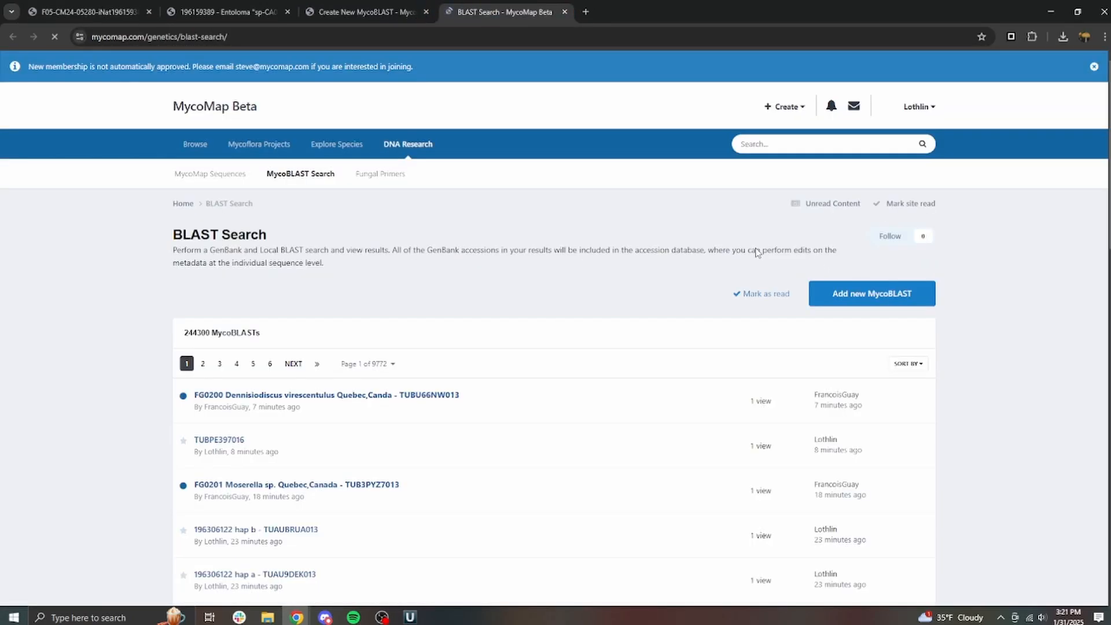
pyautogui.click(870, 298)
# Step: Open the report's iNaturalist observation, close the report page, place the observation first and review its activity and observation fields
pyautogui.click(226, 12)
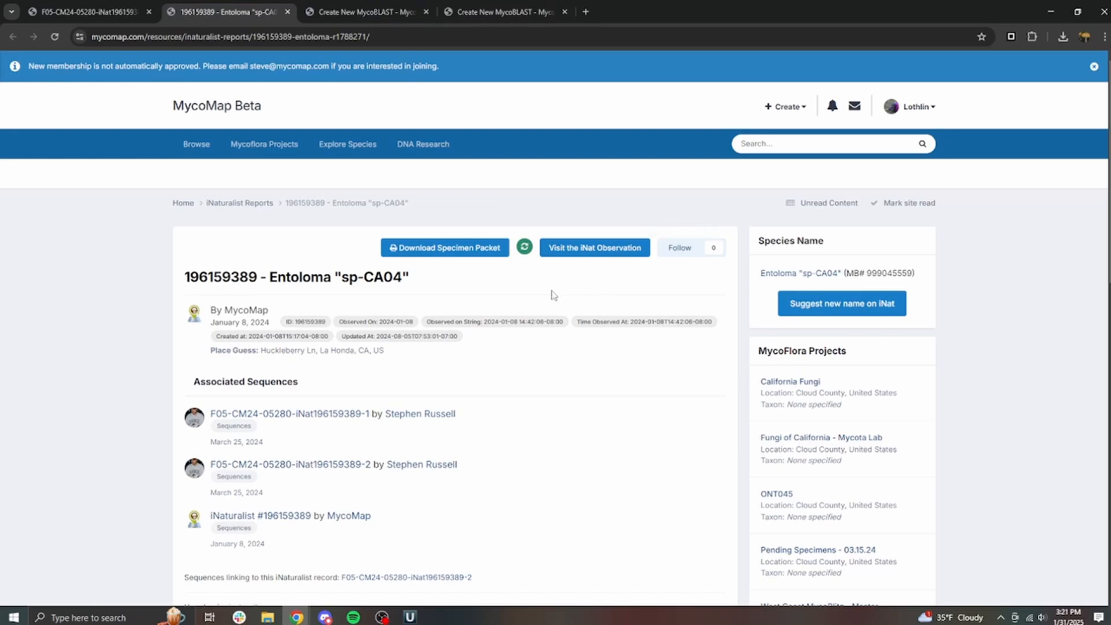
pyautogui.click(579, 252)
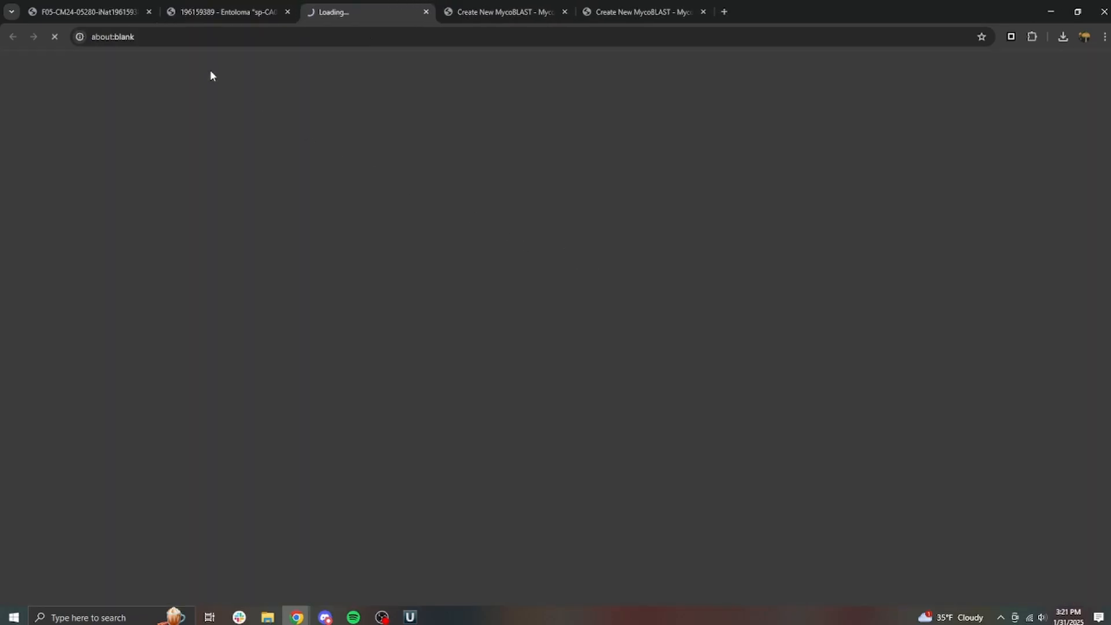
pyautogui.click(288, 12)
pyautogui.moveTo(232, 11); pyautogui.dragTo(91, 5)
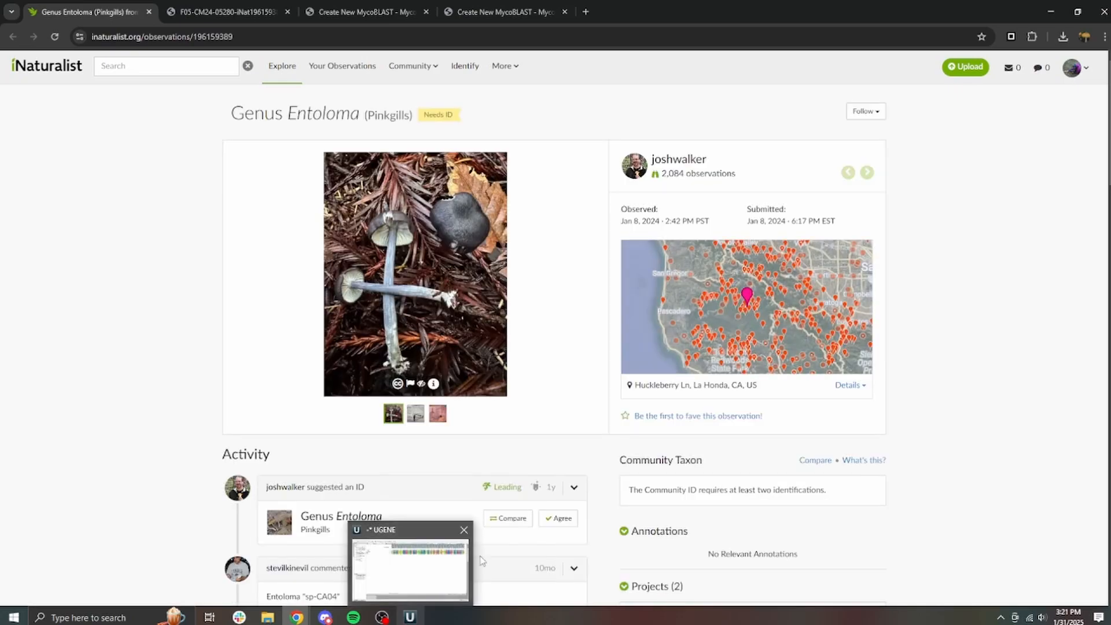
pyautogui.scroll(-8, 526, 279)
pyautogui.scroll(6, 462, 237)
pyautogui.scroll(2, 455, 225)
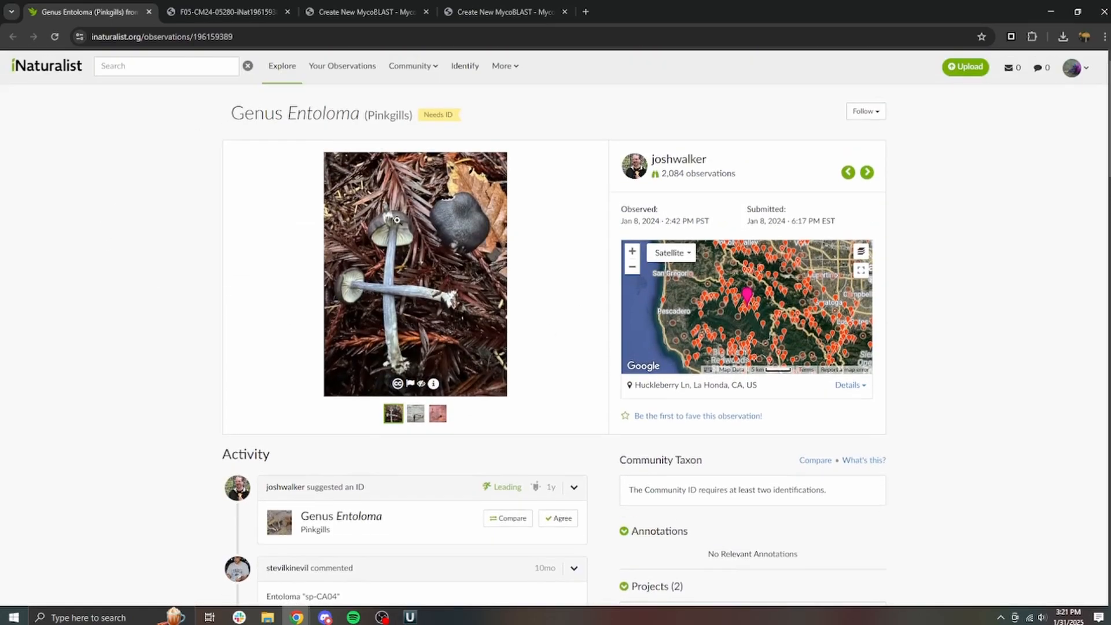
pyautogui.scroll(-9, 397, 220)
pyautogui.scroll(3, 454, 263)
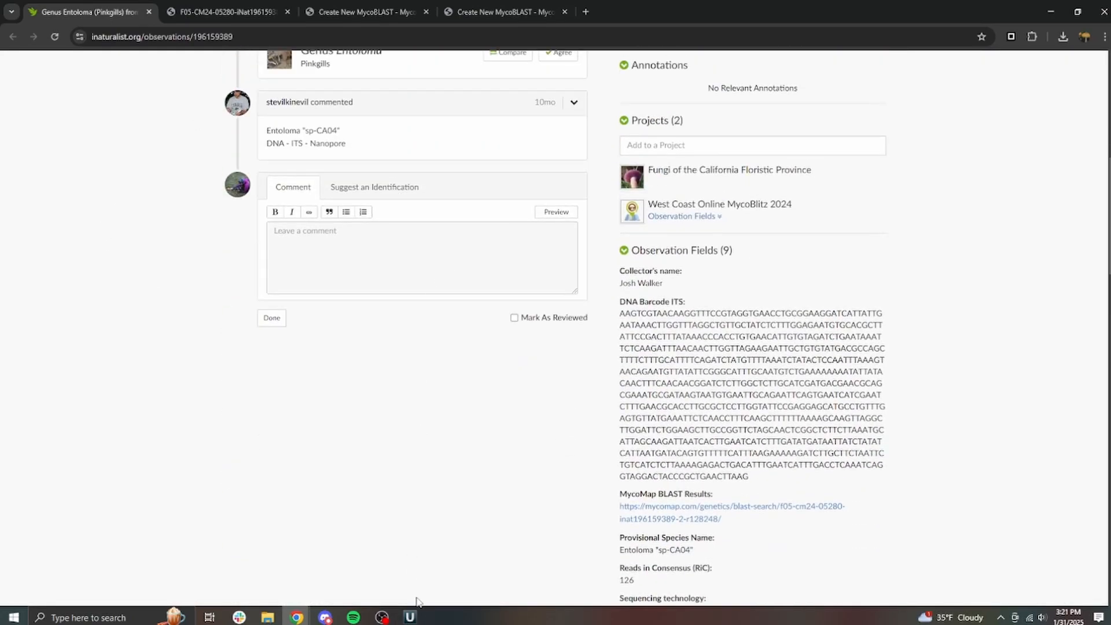
# Step: Copy the iNaturalist observation number and title the two MycoBLAST jobs 196159389 hap a and 196159389 hap b
pyautogui.click(410, 617)
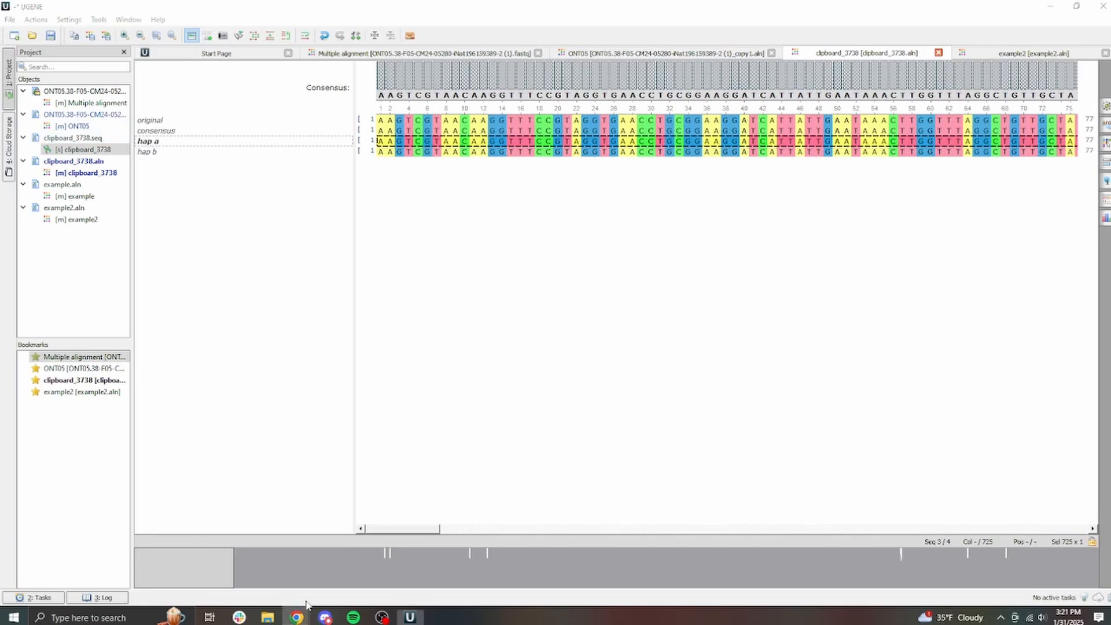
pyautogui.click(296, 617)
pyautogui.click(235, 36)
pyautogui.click(361, 12)
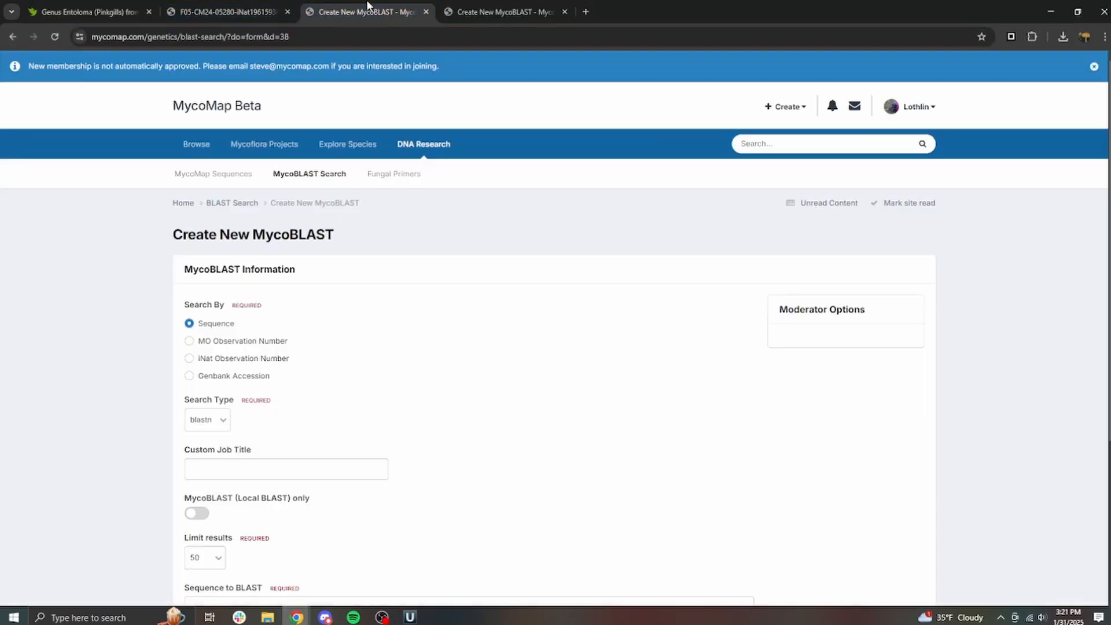
pyautogui.scroll(-5, 536, 229)
pyautogui.click(306, 243)
pyautogui.write('196159389')
pyautogui.click(521, 8)
pyautogui.scroll(-4, 384, 231)
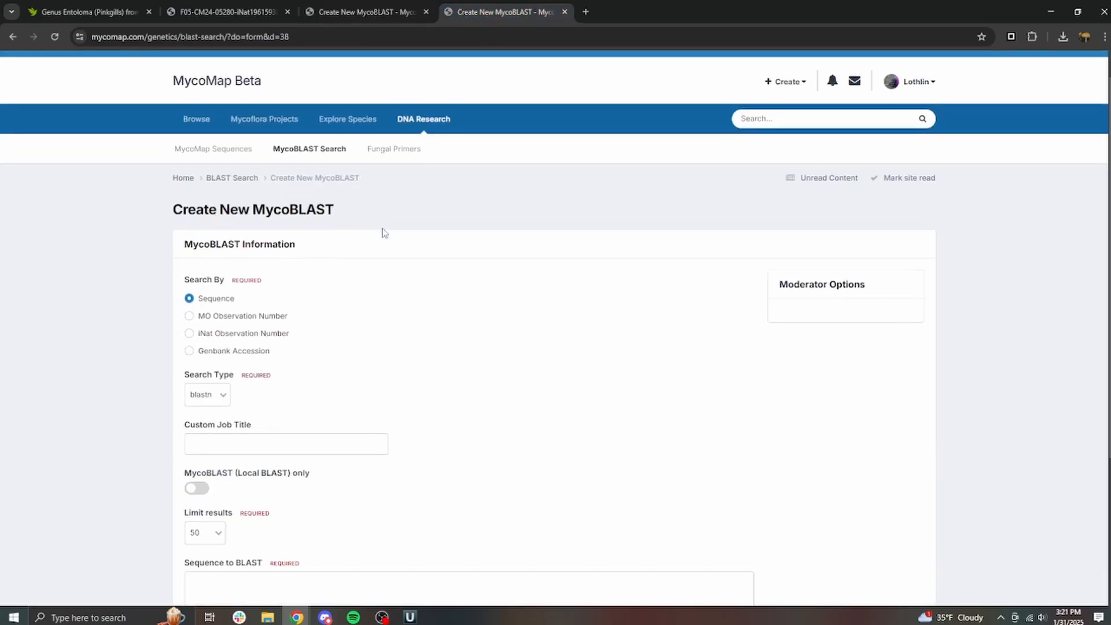
pyautogui.click(285, 241)
pyautogui.write('196159389')
pyautogui.click(349, 14)
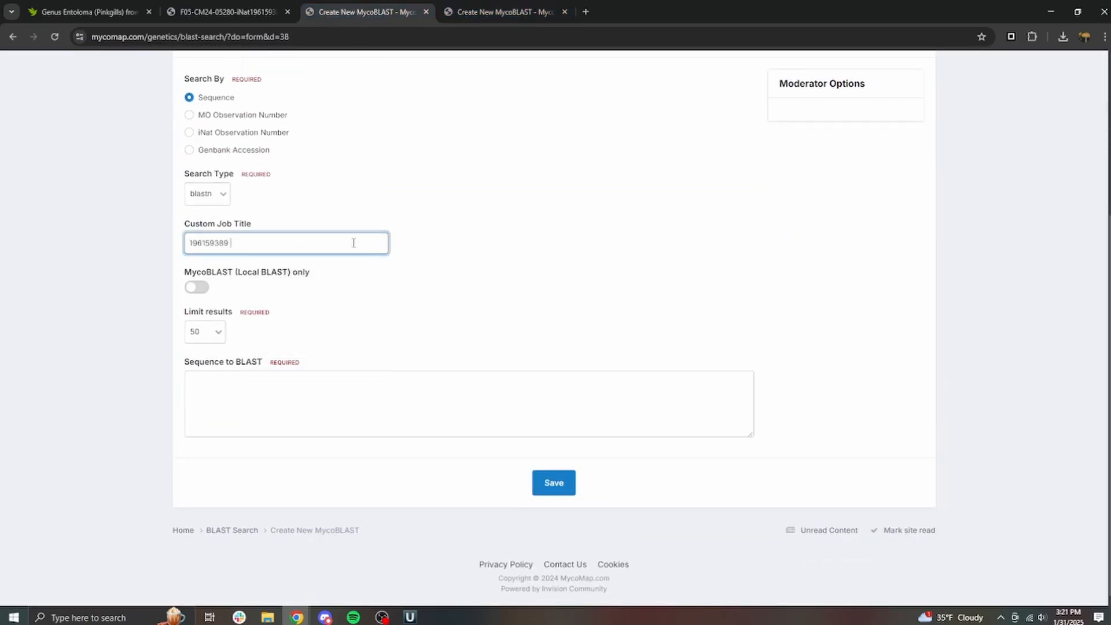
pyautogui.hotkey('ctrl', 'Tab')
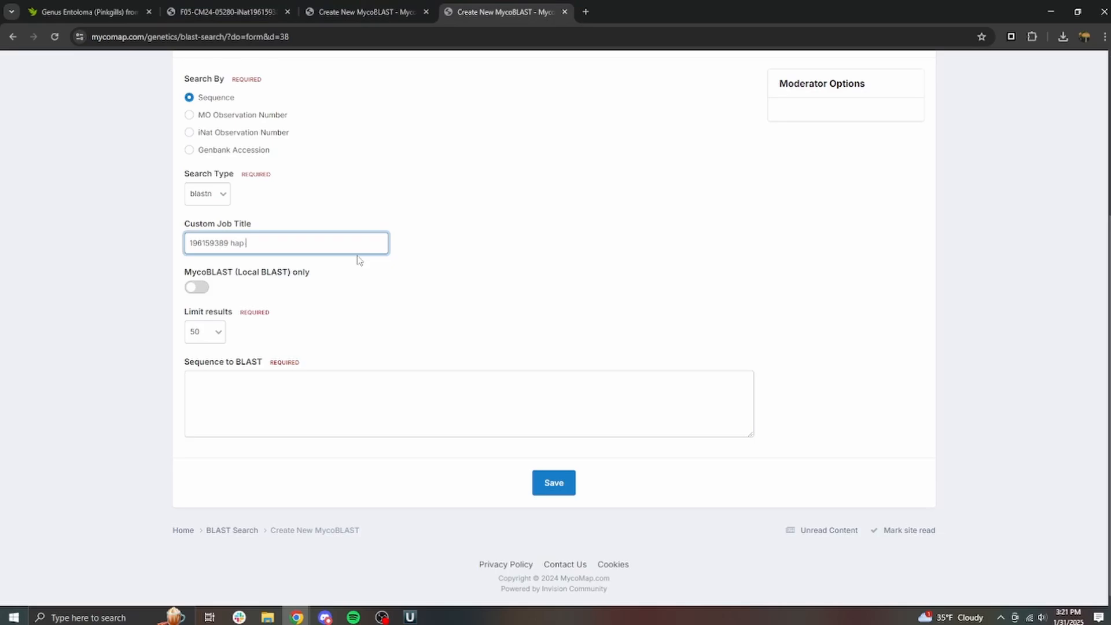
# Step: Paste the hap a sequence from UGENE into the 196159389 hap a form and submit the BLAST search
pyautogui.hotkey('alt', 'Tab')
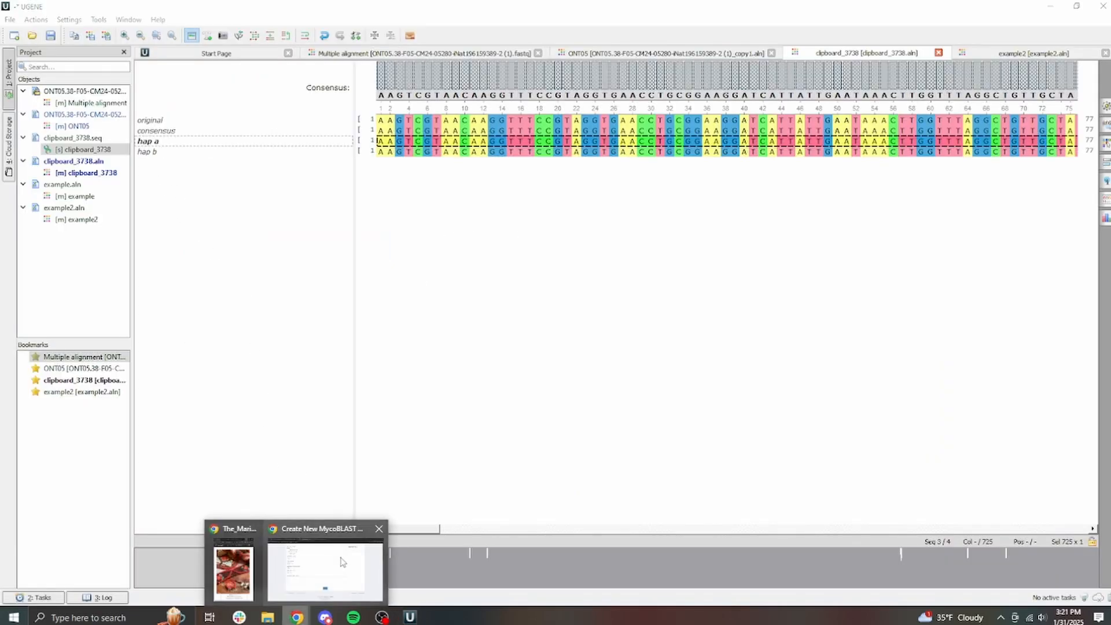
pyautogui.click(327, 564)
pyautogui.hotkey('ctrl', 'v')
pyautogui.click(560, 483)
# Step: Copy the hap b row in UGENE, paste it as the sequence of the 196159389 hap b form and submit the search
pyautogui.hotkey('ctrl', 'Tab')
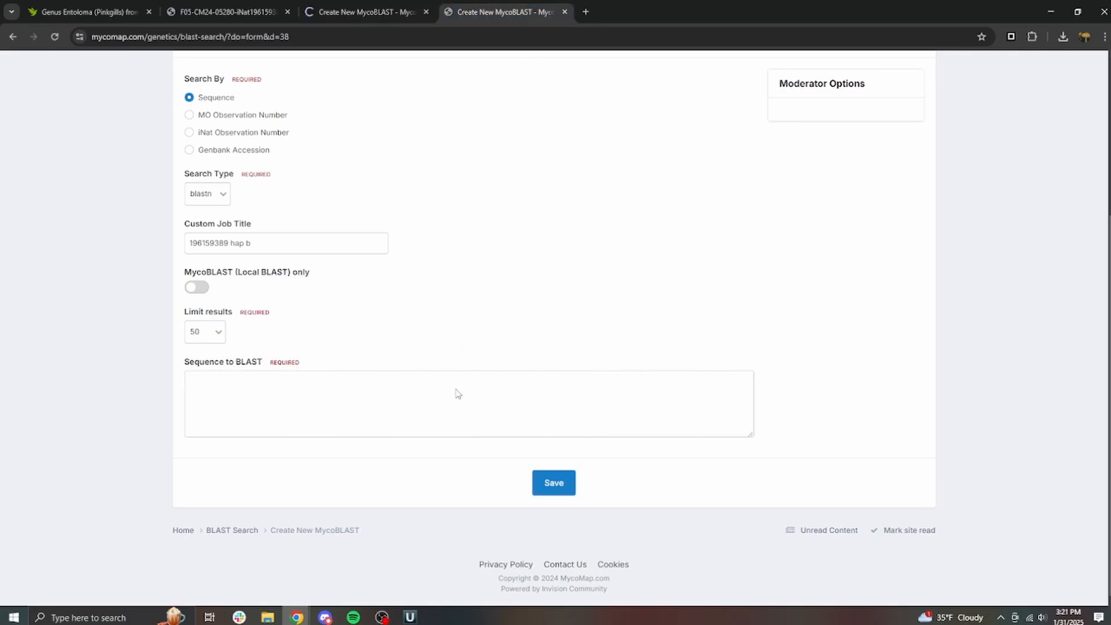
pyautogui.click(409, 616)
pyautogui.click(169, 154)
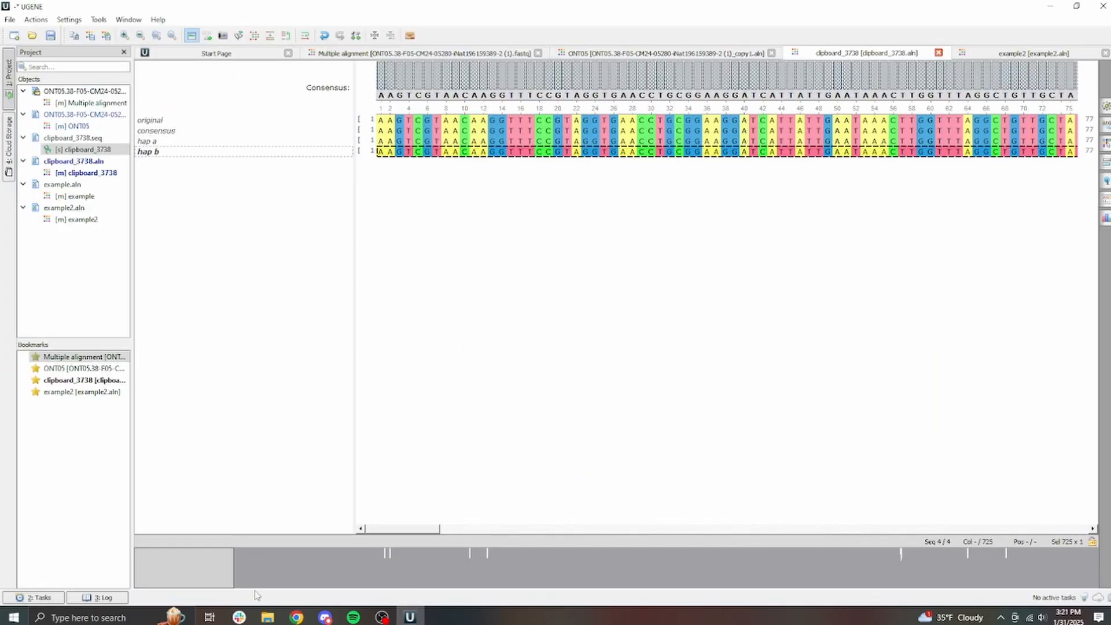
pyautogui.moveTo(296, 617)
pyautogui.click(335, 561)
pyautogui.click(496, 422)
pyautogui.hotkey('ctrl', 'v')
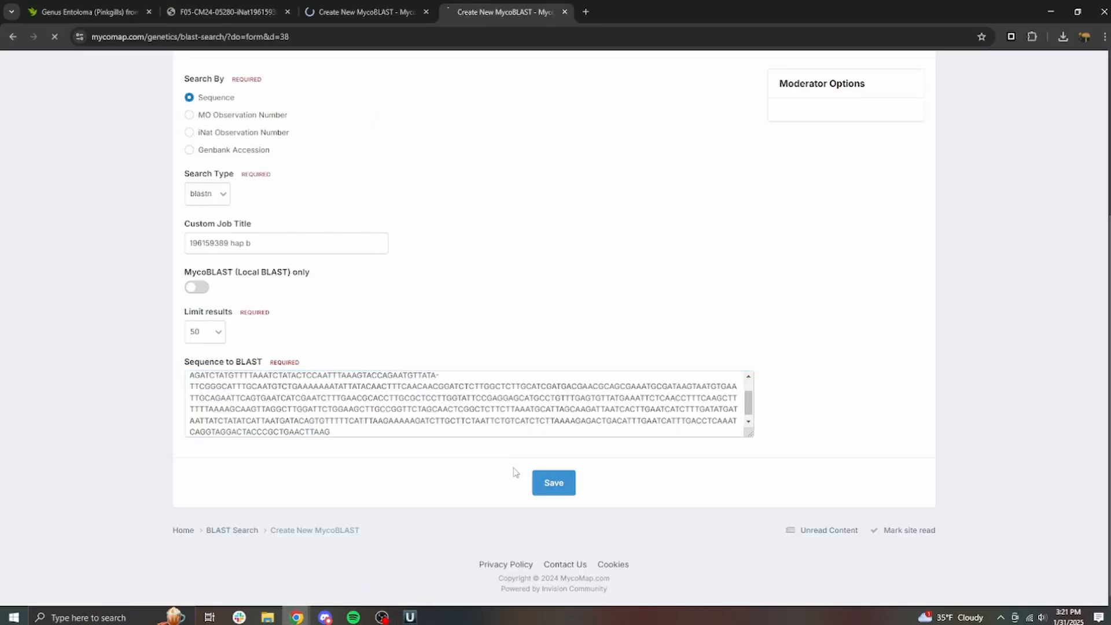
pyautogui.click(550, 483)
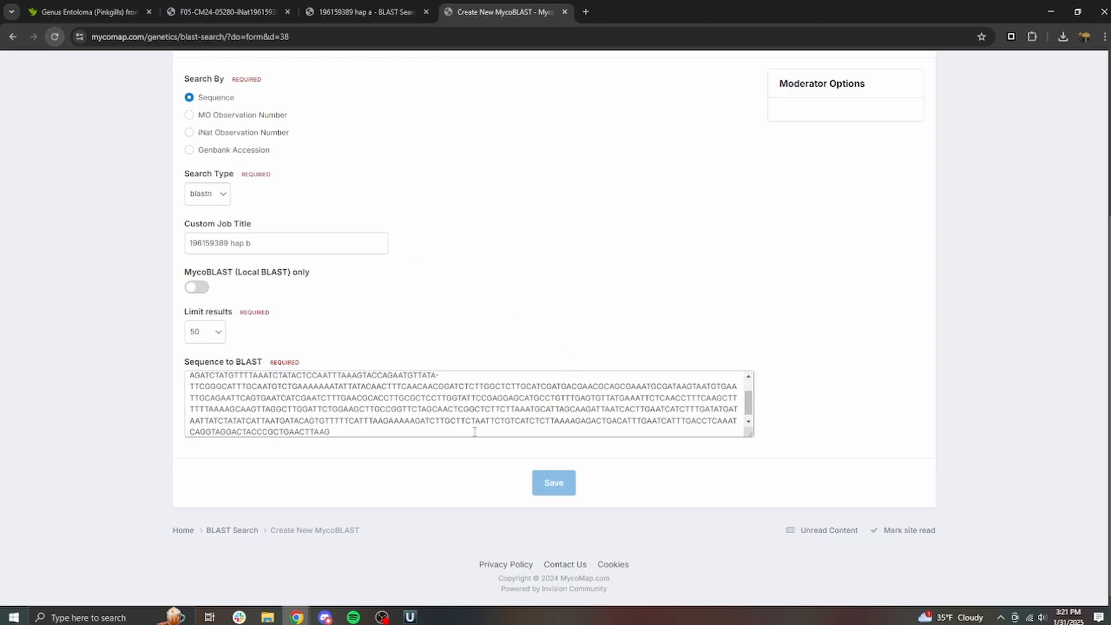
# Step: Delete the gap character after GTTATA in the hap b sequence to BLAST and check the rest for gaps
pyautogui.click(472, 376)
pyautogui.press('BackSpace')
pyautogui.scroll(1, 622, 418)
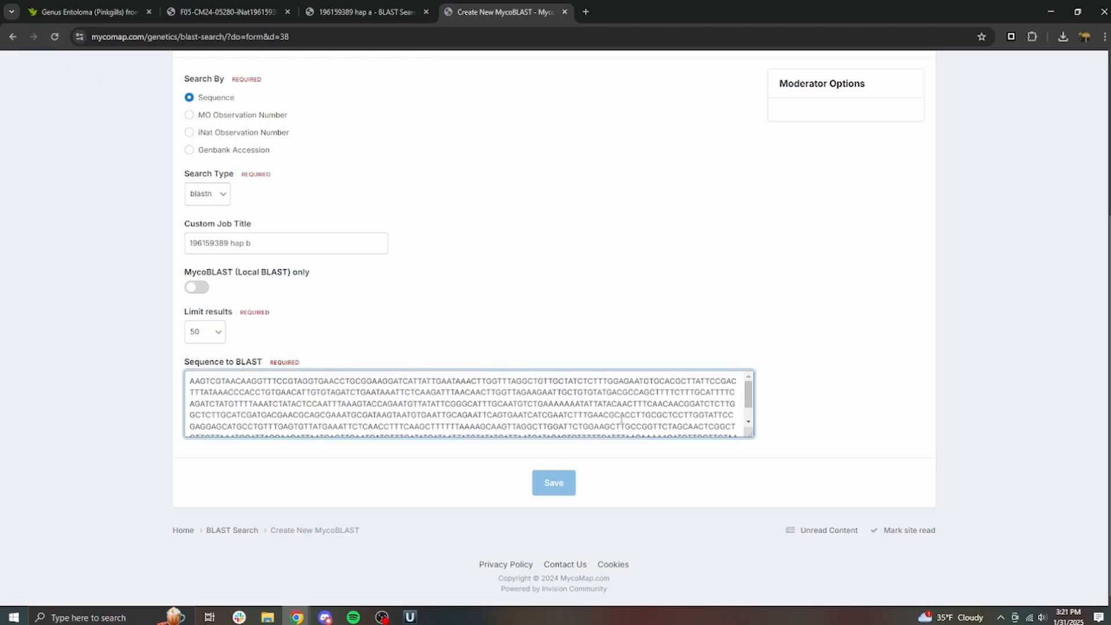
pyautogui.scroll(-1, 619, 415)
pyautogui.scroll(1, 617, 414)
pyautogui.scroll(-1, 613, 414)
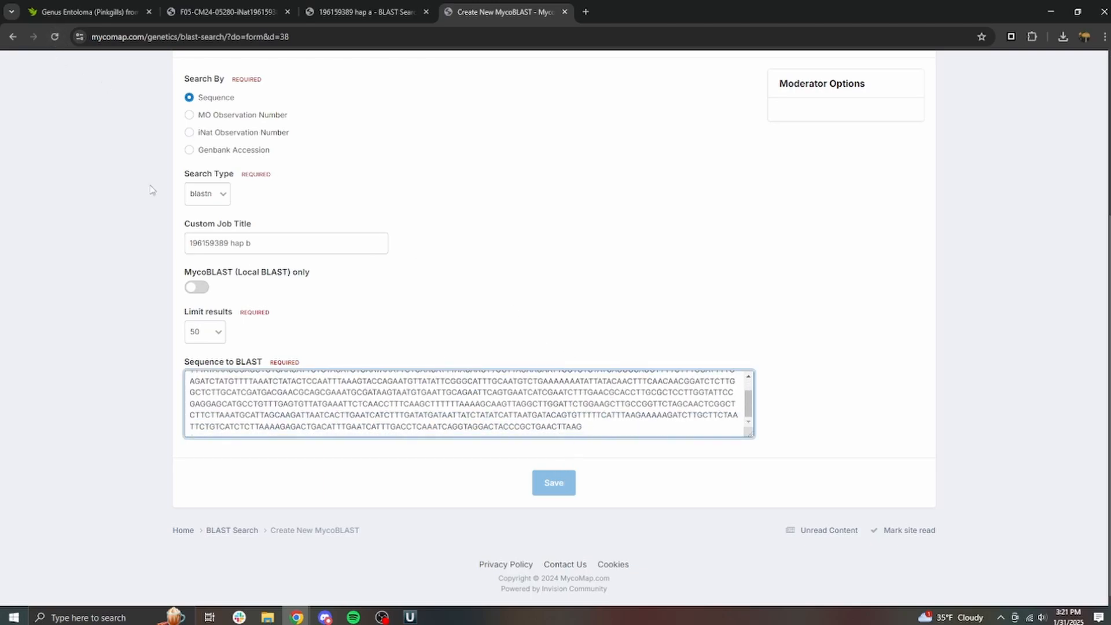
# Step: Reload the MycoBLAST form, refill it with the title 196159389 hap b and the hap b sequence from UGENE, and submit the search
pyautogui.moveTo(272, 238); pyautogui.dragTo(2, 172)
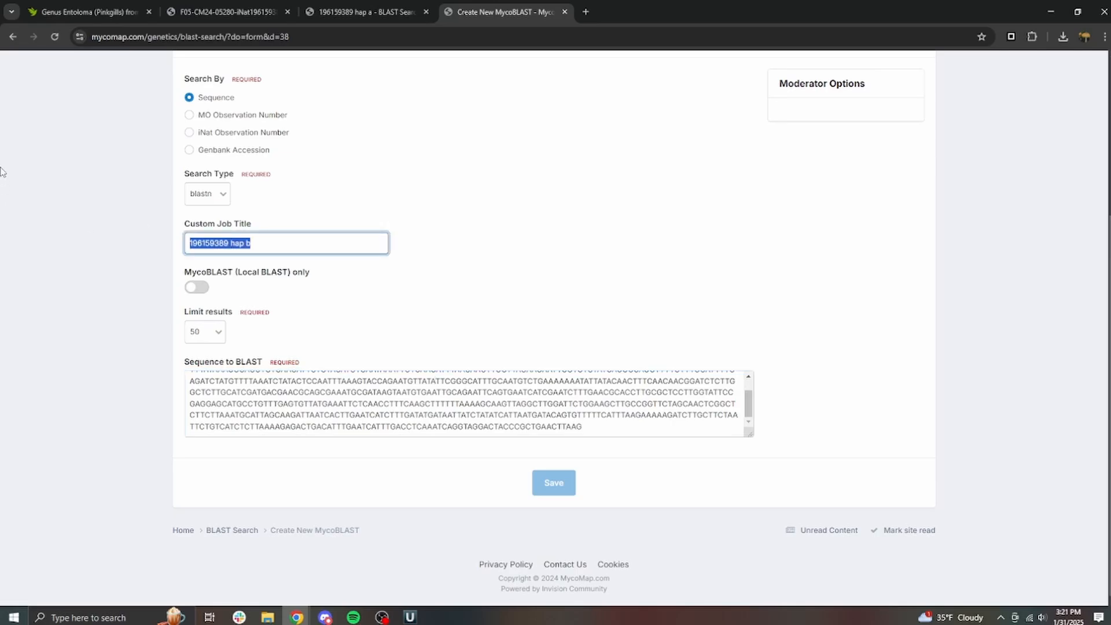
pyautogui.click(55, 36)
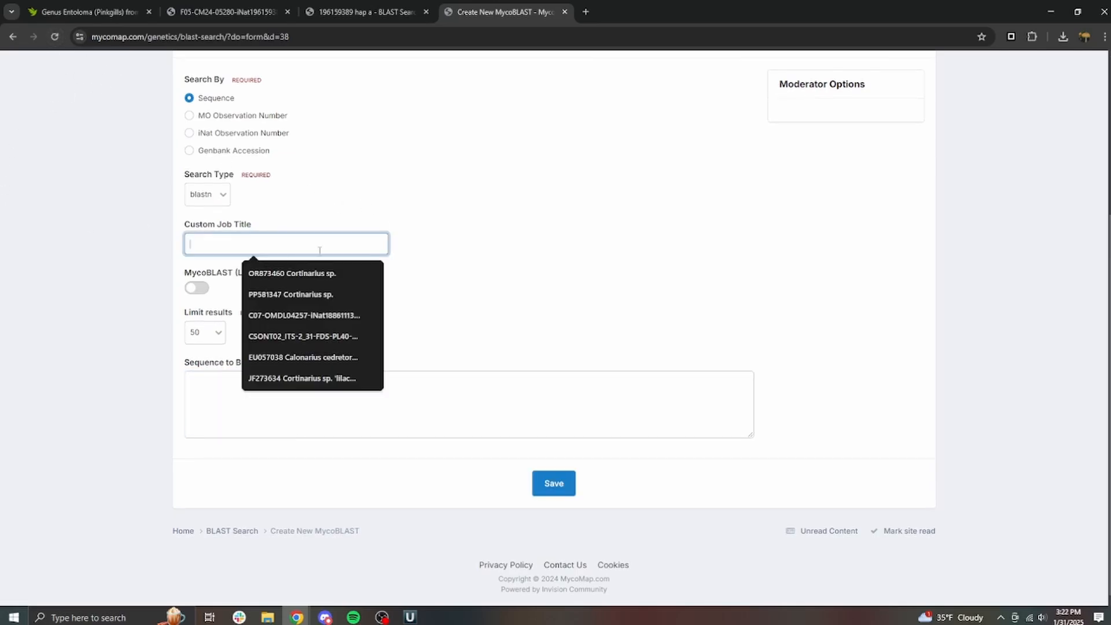
pyautogui.click(410, 617)
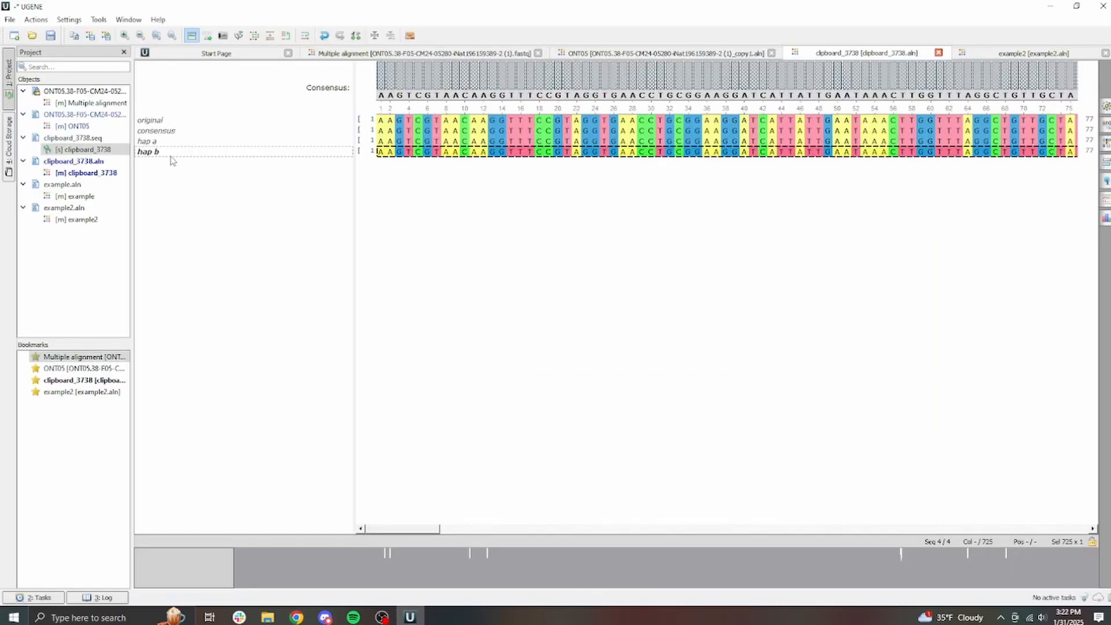
pyautogui.hotkey('ctrl', 'c')
pyautogui.moveTo(296, 617)
pyautogui.click(323, 563)
pyautogui.hotkey('ctrl', 'v')
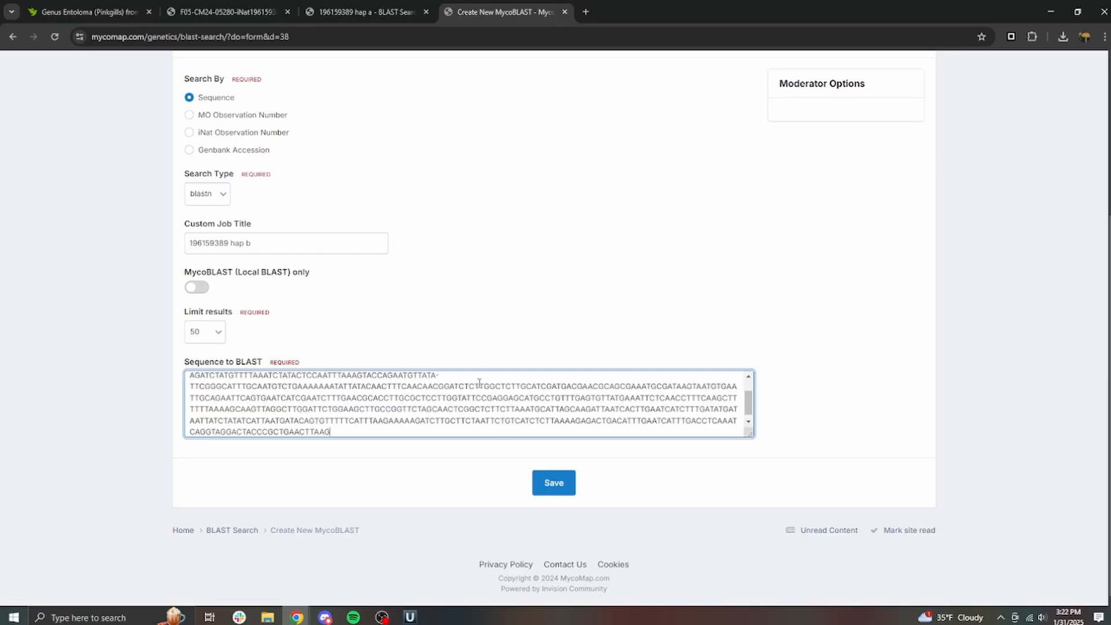
pyautogui.click(553, 482)
# Step: Review the identity summary and matching records in the 196159389 hap a MycoBLAST results
pyautogui.click(393, 13)
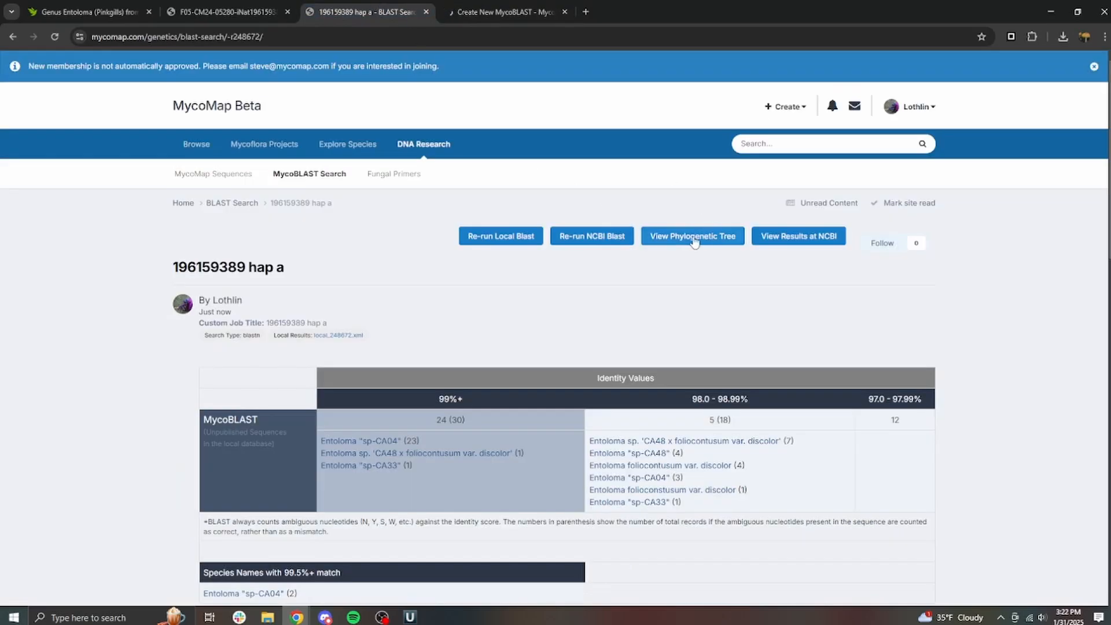
pyautogui.scroll(-10, 695, 242)
pyautogui.scroll(10, 529, 77)
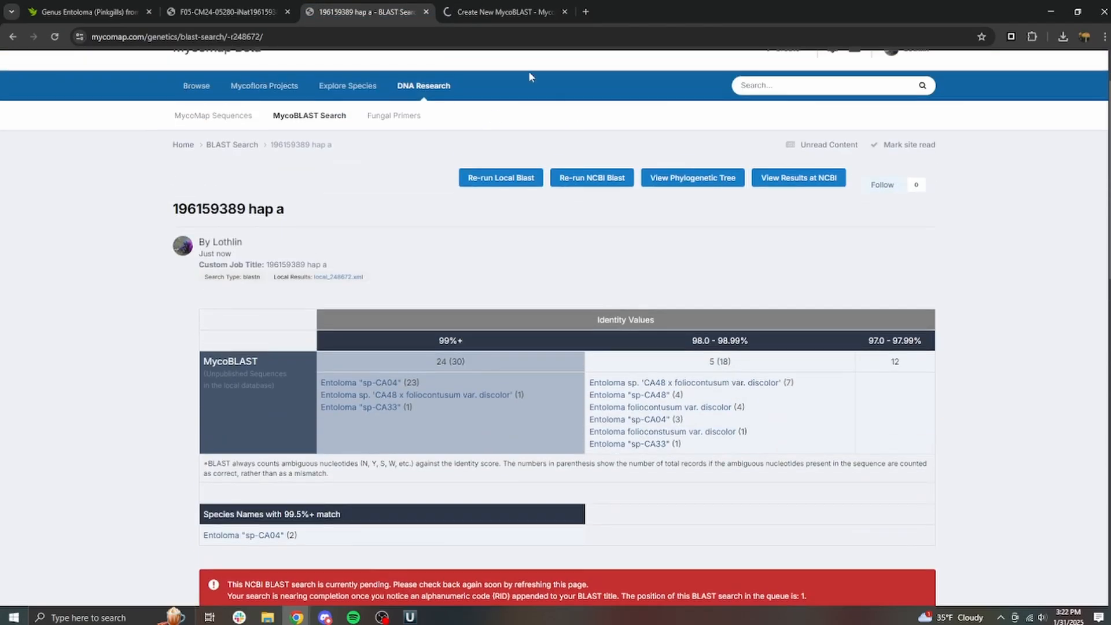
pyautogui.scroll(-15, 162, 100)
pyautogui.scroll(10, 344, 199)
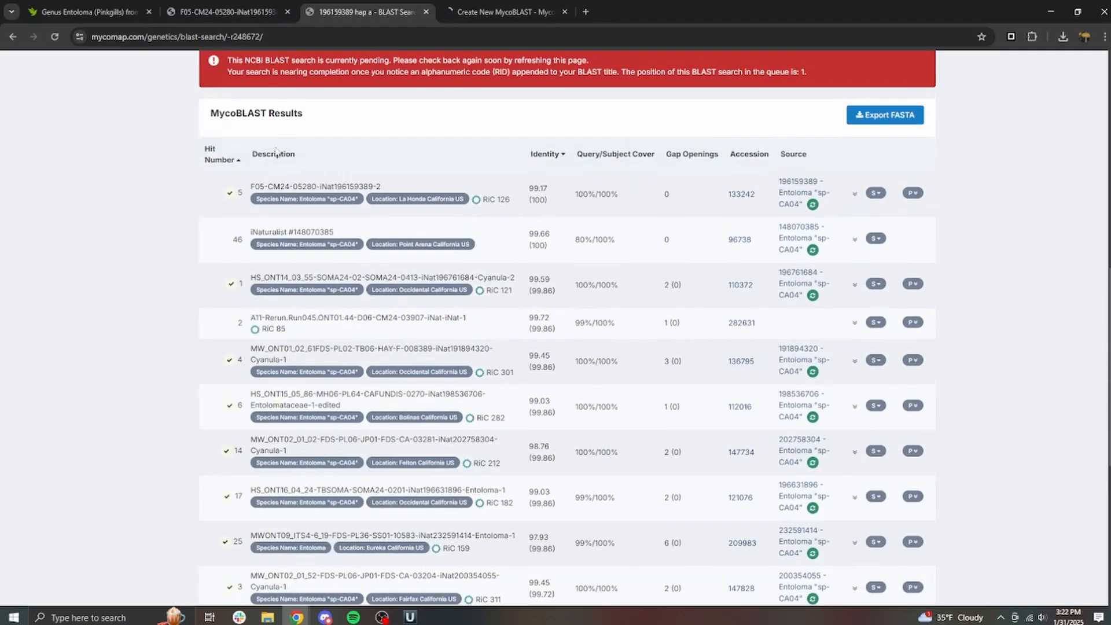
pyautogui.click(255, 12)
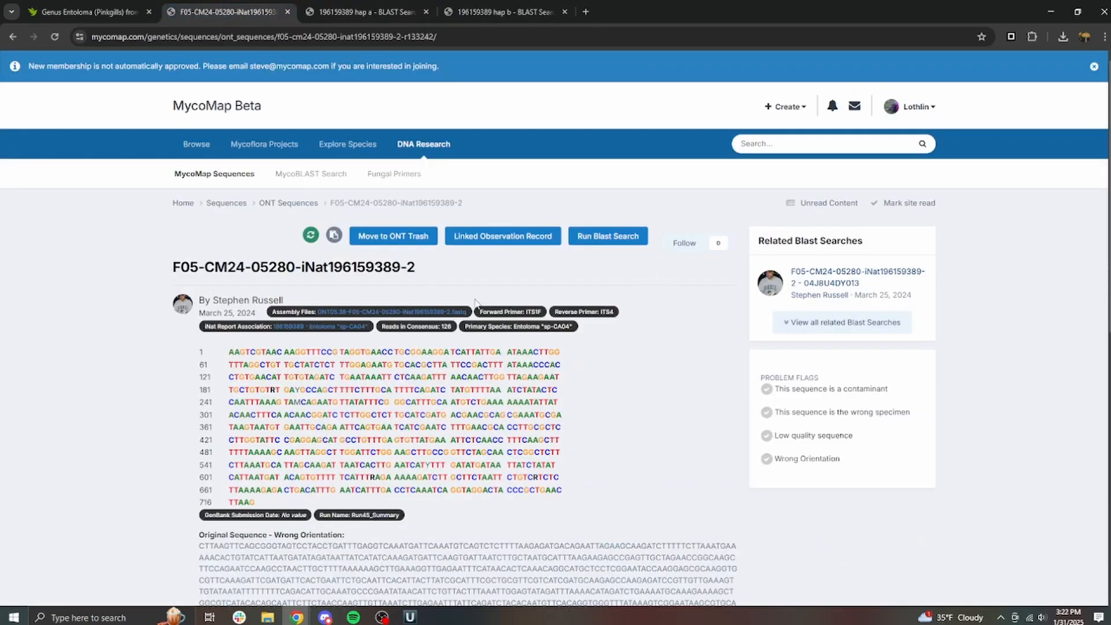
pyautogui.click(596, 240)
pyautogui.click(444, 326)
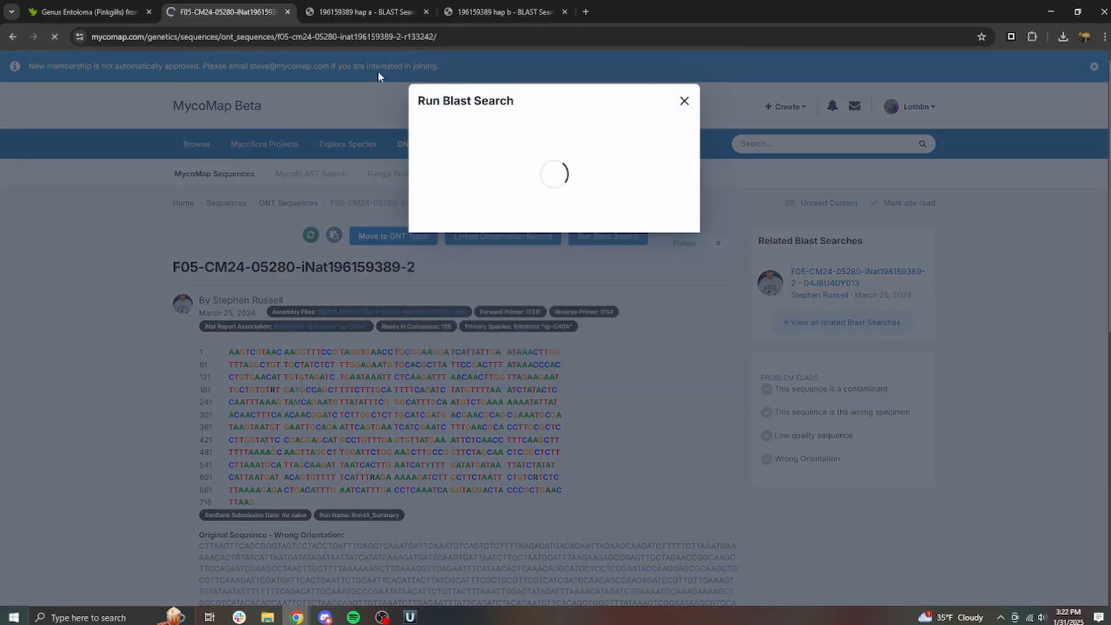
# Step: Compare the top hits and identity values in the BLAST results of hap a, hap b and the F05-CM24-05280 consensus
pyautogui.click(406, 12)
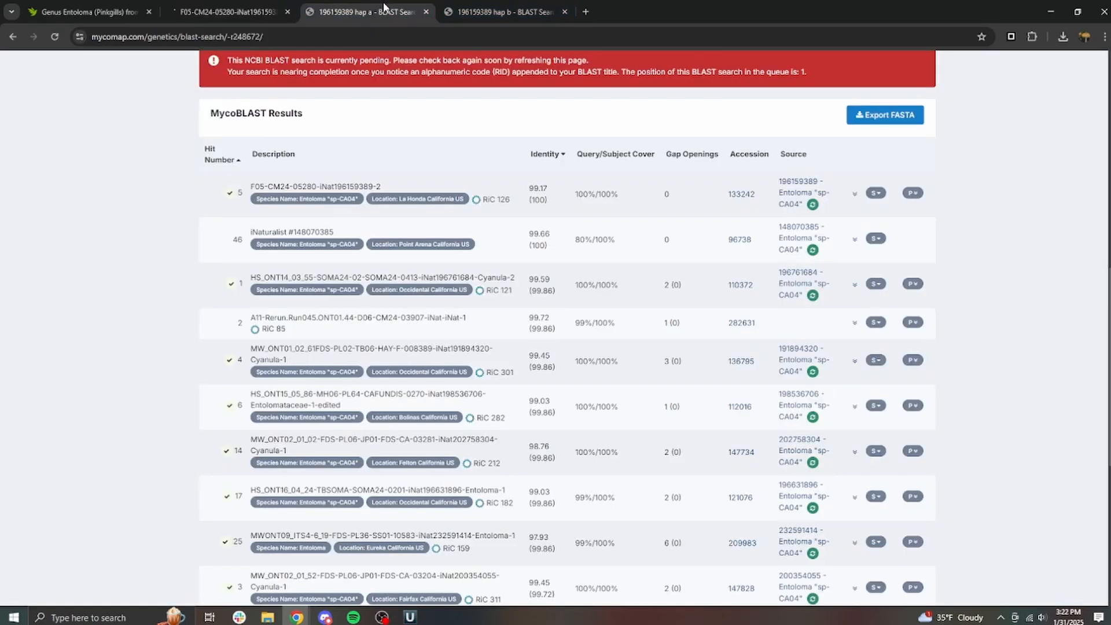
pyautogui.click(485, 17)
pyautogui.scroll(-15, 806, 260)
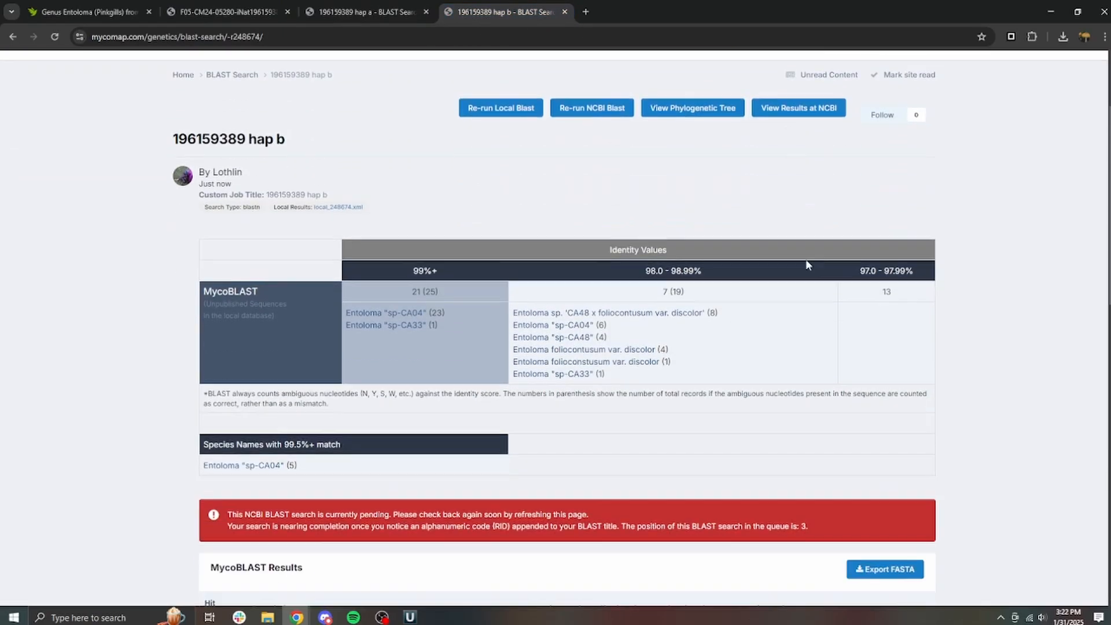
pyautogui.scroll(5, 334, 165)
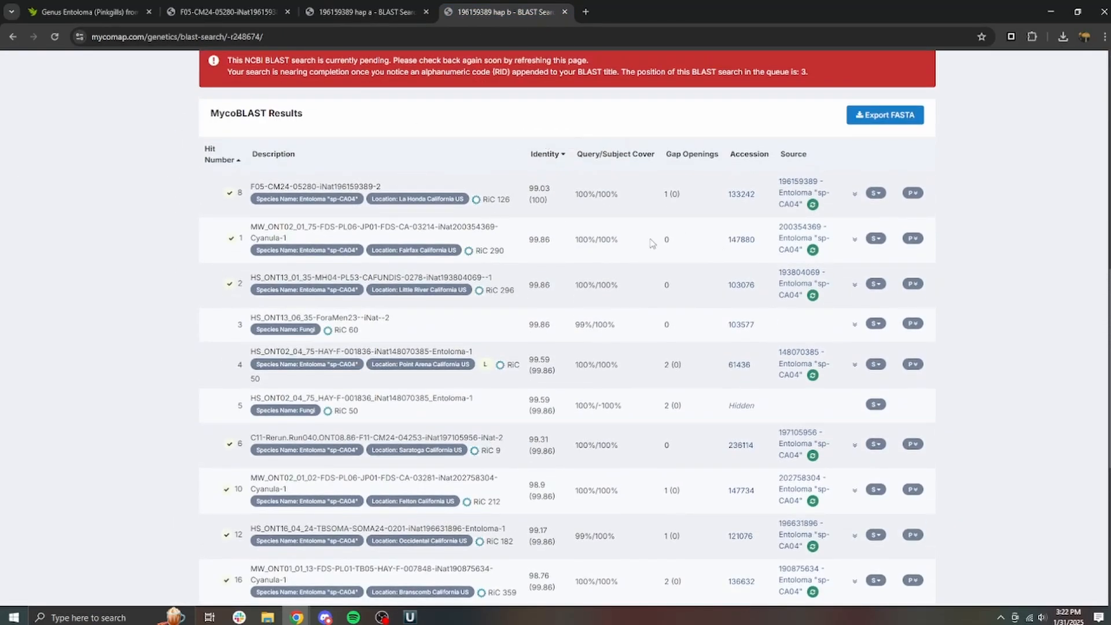
pyautogui.click(358, 12)
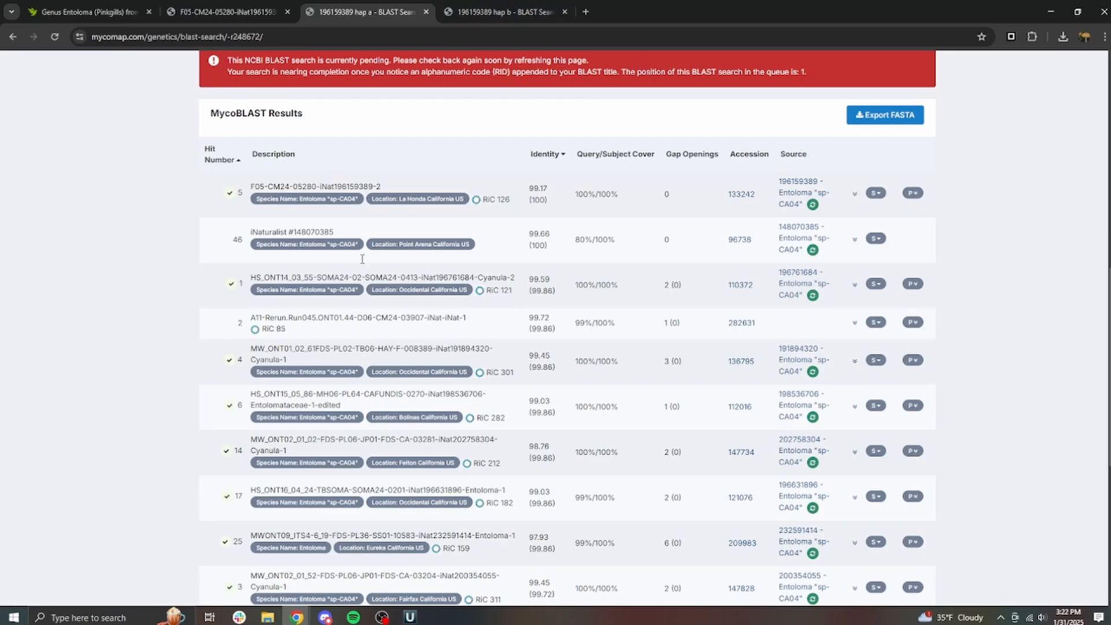
pyautogui.click(499, 12)
pyautogui.click(376, 12)
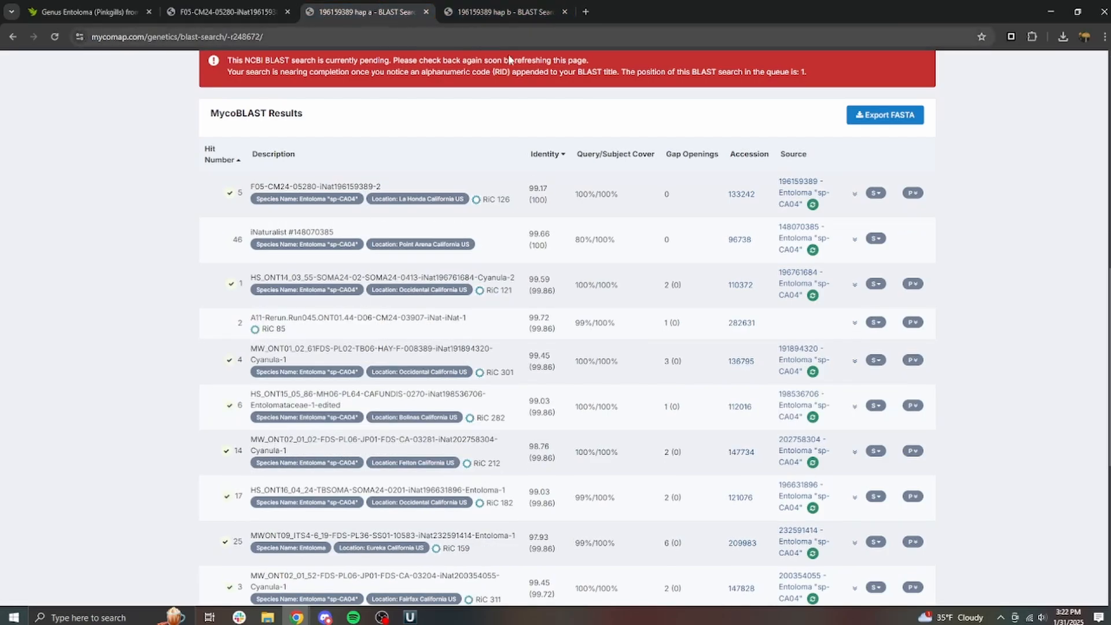
pyautogui.scroll(-4, 599, 330)
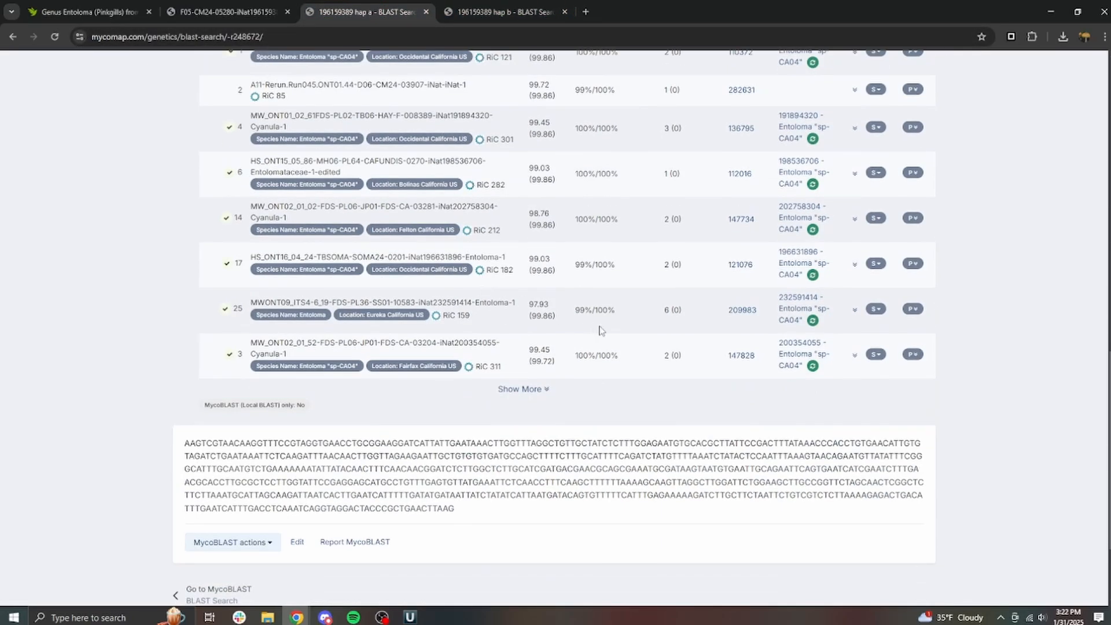
pyautogui.scroll(1, 596, 338)
pyautogui.click(509, 11)
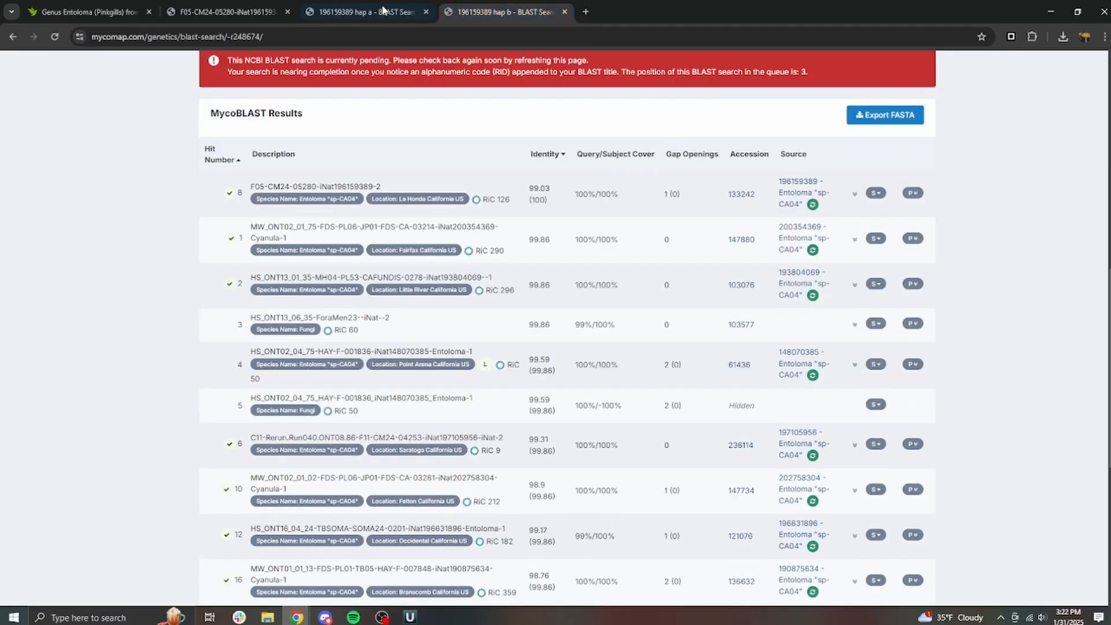
pyautogui.click(229, 12)
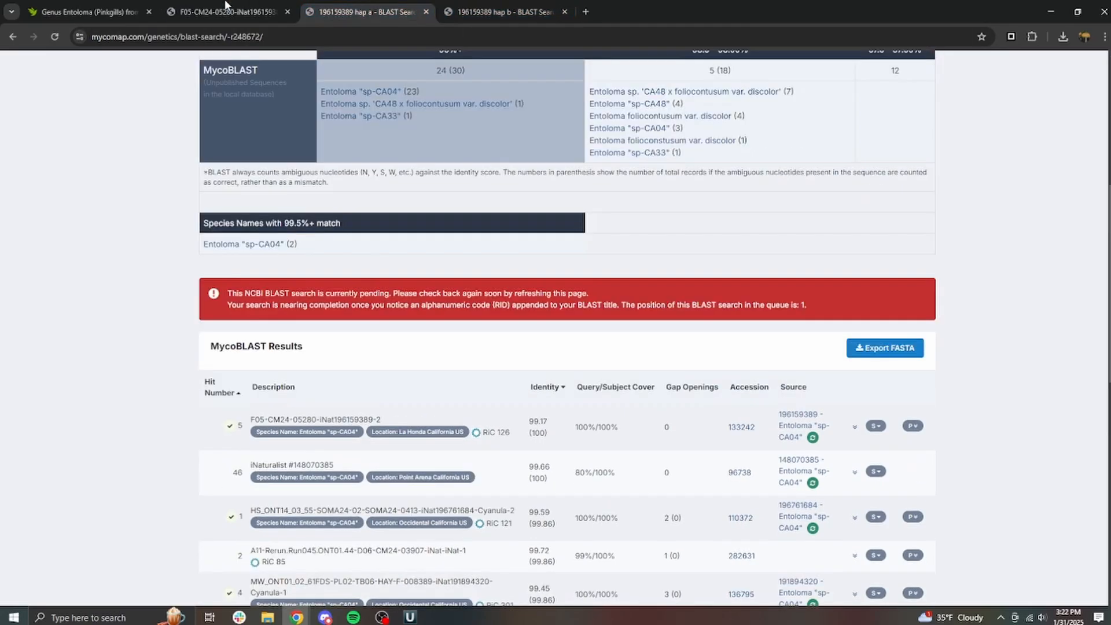
pyautogui.scroll(-4, 559, 177)
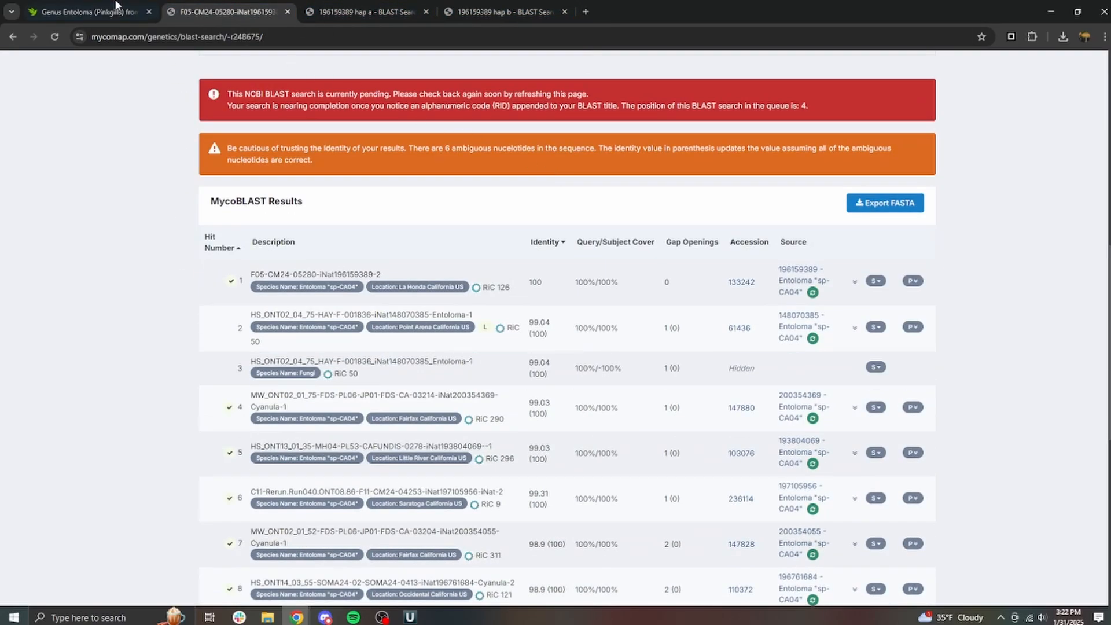
# Step: Check the variable sites in UGENE and comment on the iNaturalist observation "6 ambiguous locations + 1 indel. Splitting out the haplotypes while I clean up this group"
pyautogui.click(116, 8)
pyautogui.scroll(-6, 790, 291)
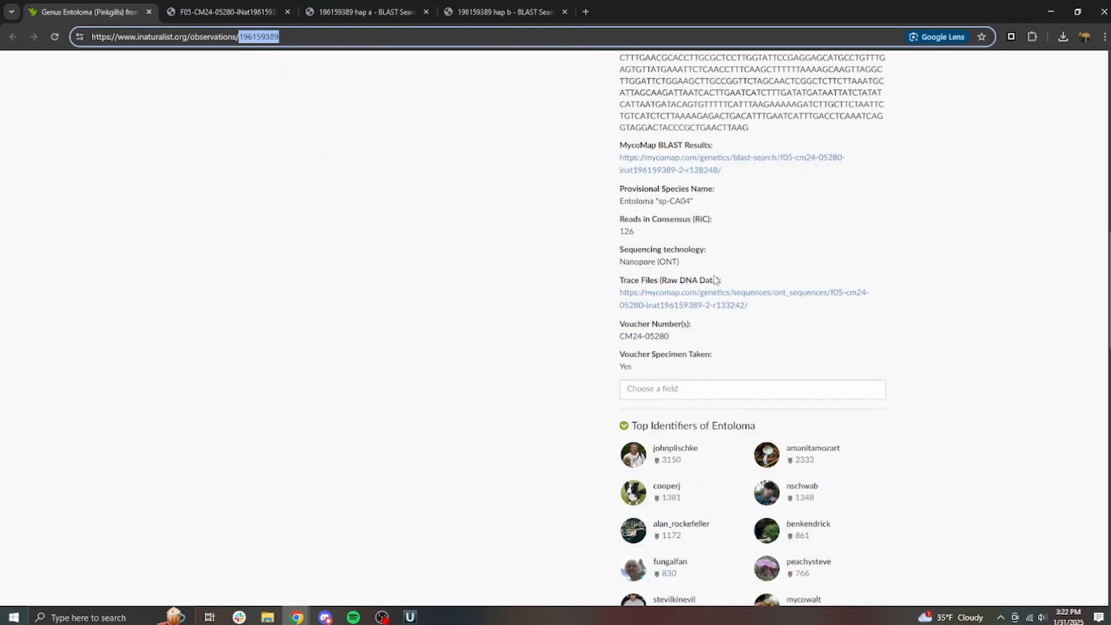
pyautogui.scroll(9, 666, 276)
pyautogui.click(405, 620)
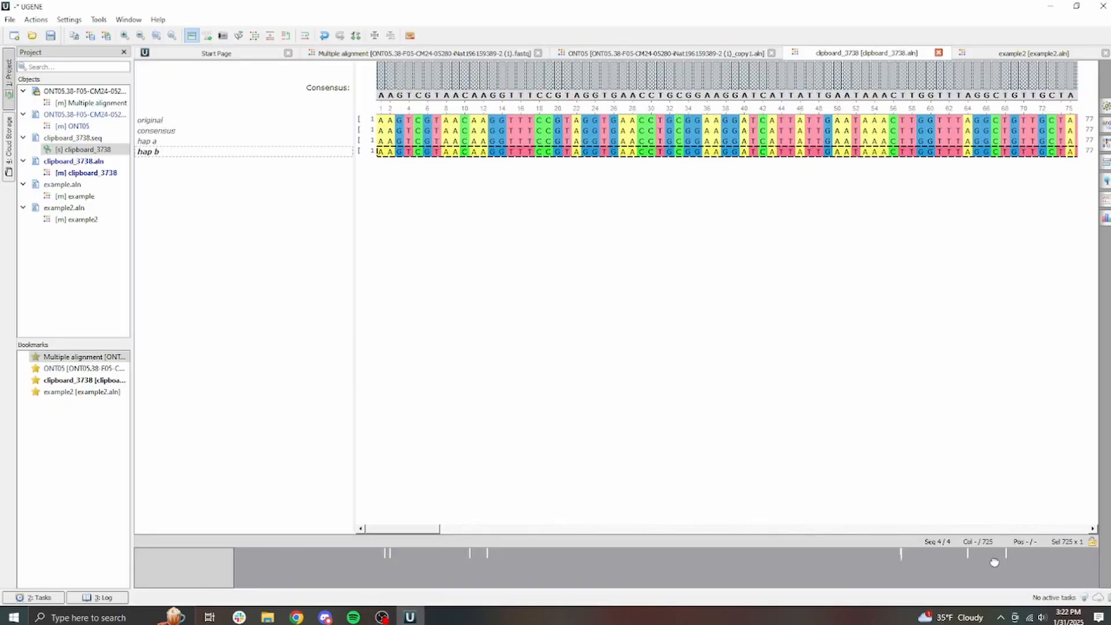
pyautogui.moveTo(297, 617)
pyautogui.click(305, 561)
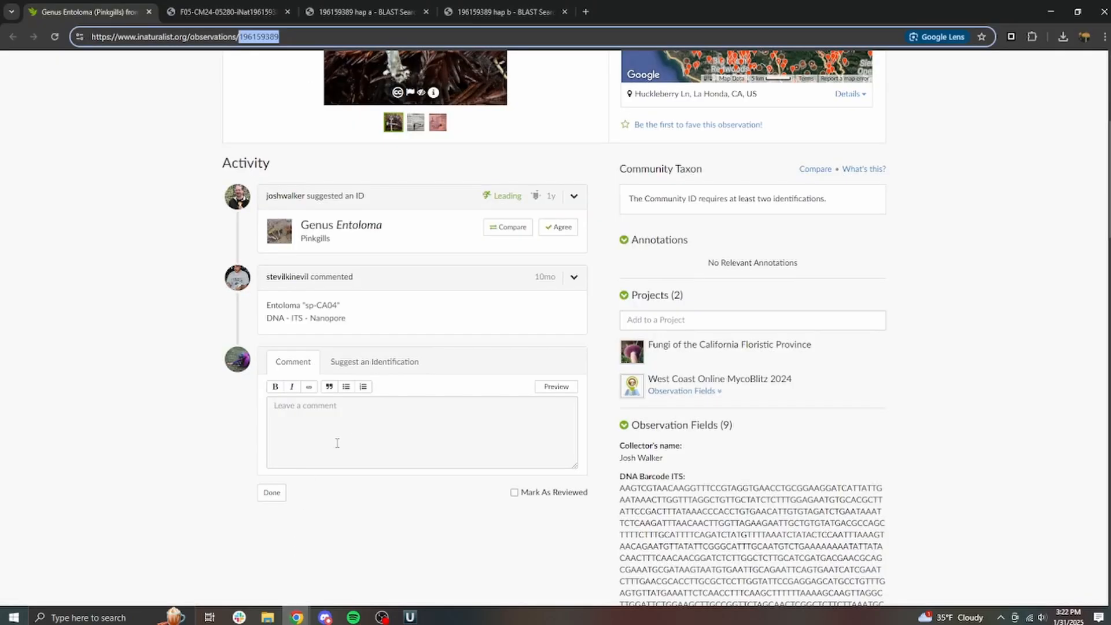
pyautogui.click(348, 443)
pyautogui.write('6 ambiguous locations + 1 indel.')
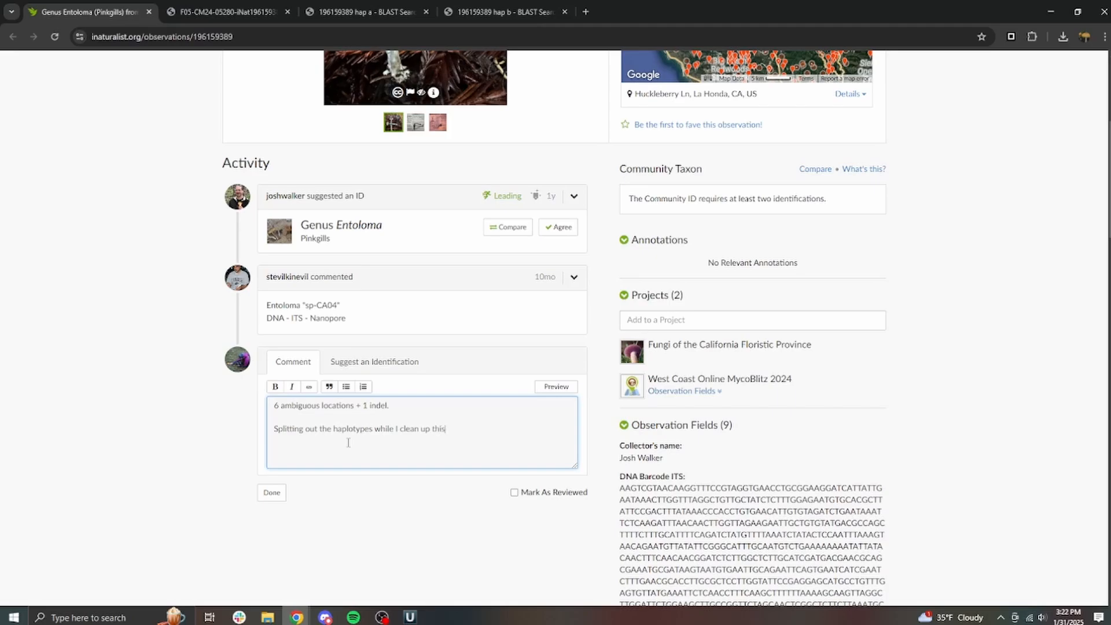
pyautogui.click(271, 492)
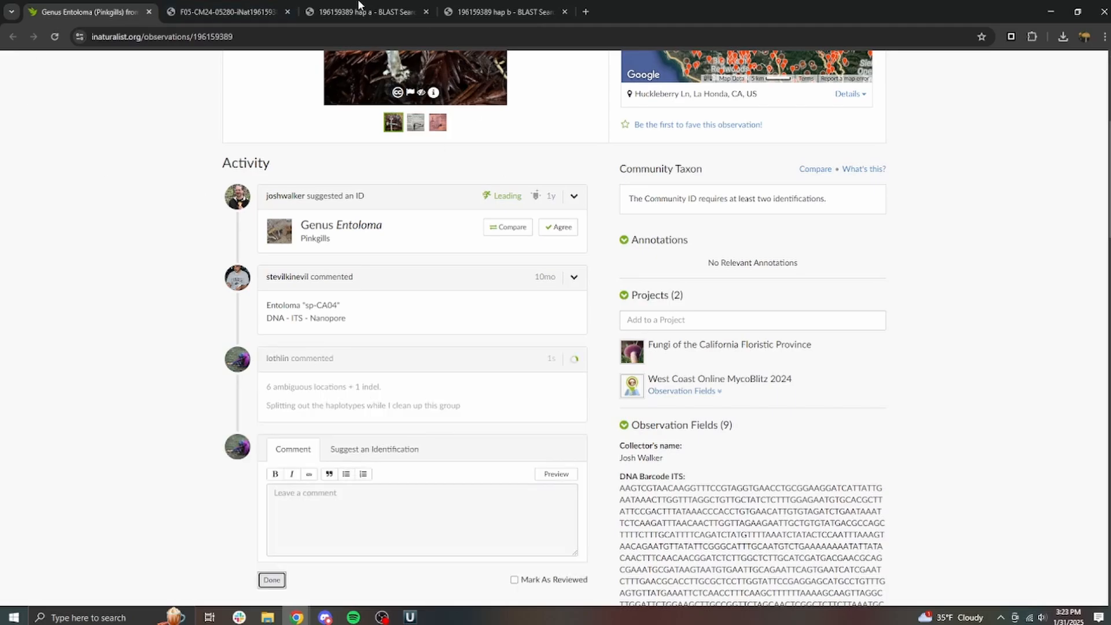
pyautogui.click(215, 11)
pyautogui.click(372, 7)
pyautogui.click(228, 7)
pyautogui.click(93, 11)
# Step: Add a Haplotype A (DNA Barcode ITS) observation field containing the sequence copied from the hap a BLAST page
pyautogui.scroll(-9, 650, 377)
pyautogui.click(680, 396)
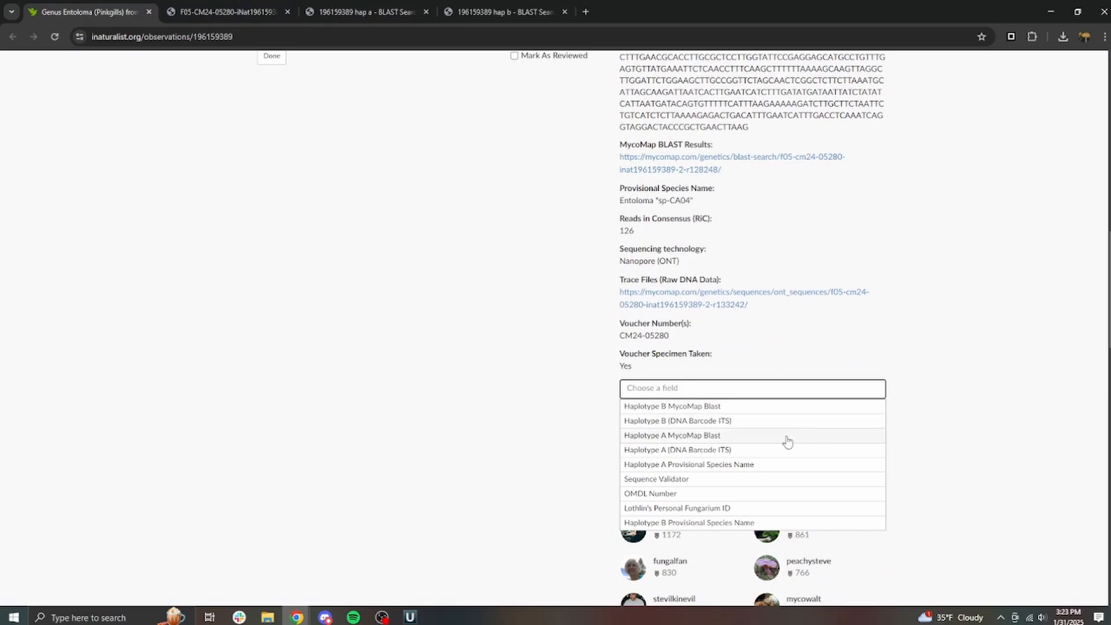
pyautogui.click(669, 449)
pyautogui.click(368, 12)
pyautogui.scroll(-10, 472, 277)
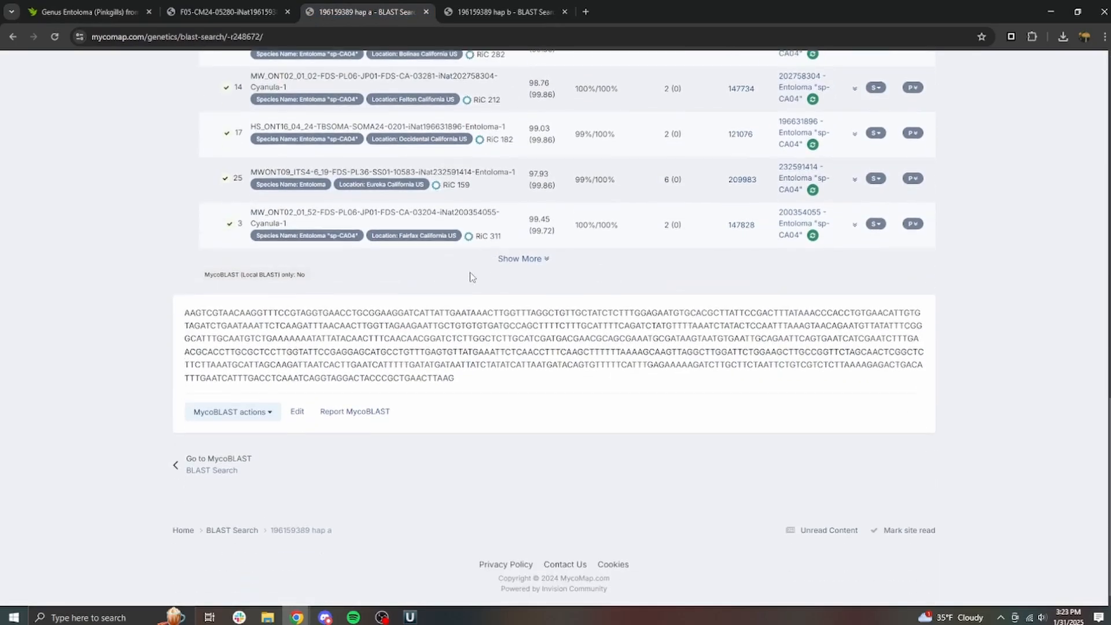
pyautogui.tripleClick(382, 350)
pyautogui.hotkey('ctrl', 'c')
pyautogui.click(203, 12)
pyautogui.hotkey('ctrl', 'shift', 'Tab')
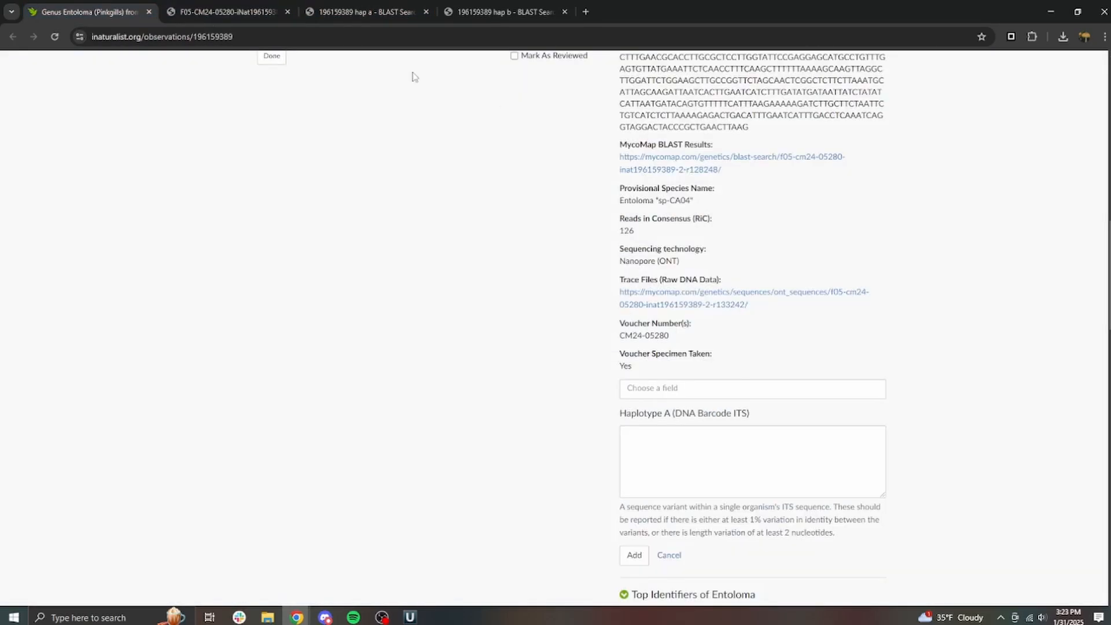
pyautogui.click(714, 459)
pyautogui.hotkey('ctrl', 'v')
pyautogui.click(634, 554)
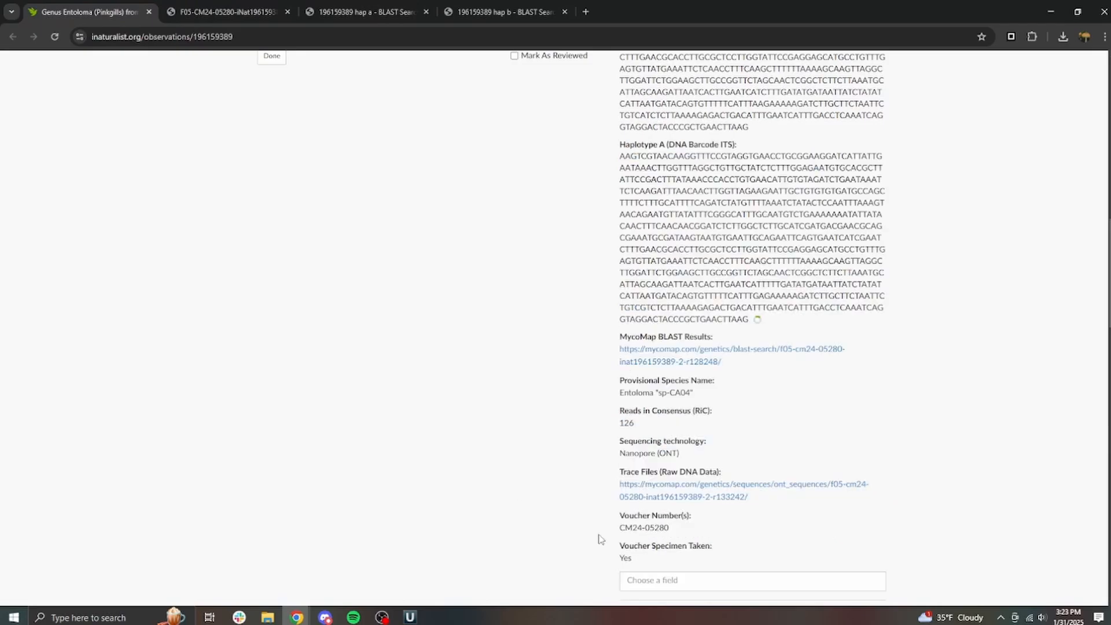
pyautogui.scroll(-4, 853, 268)
pyautogui.click(697, 347)
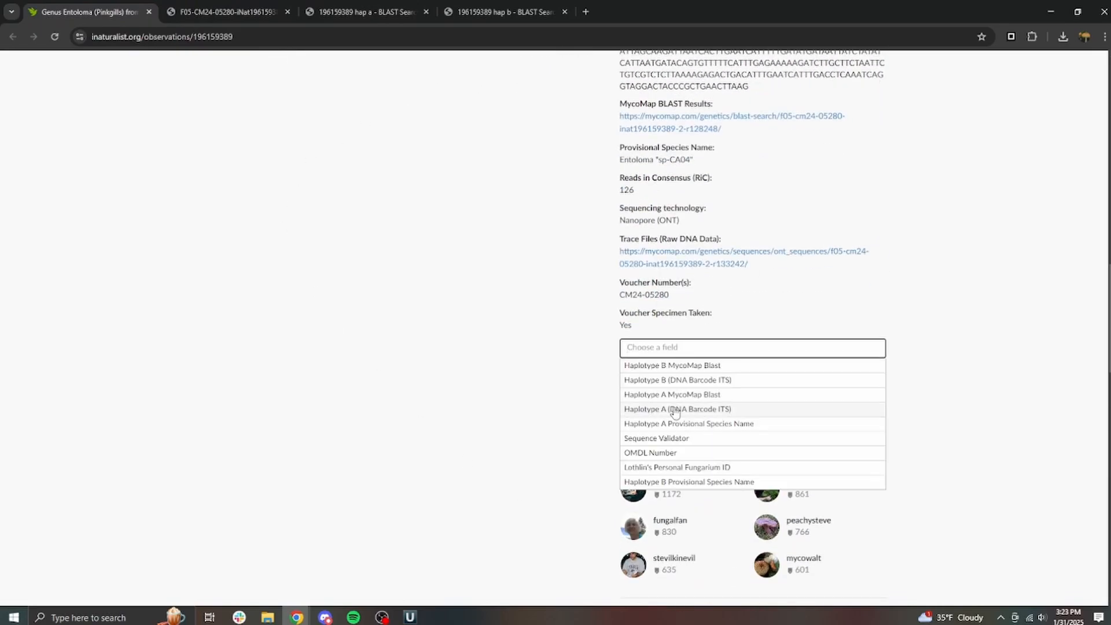
pyautogui.click(674, 397)
pyautogui.click(363, 12)
pyautogui.click(360, 35)
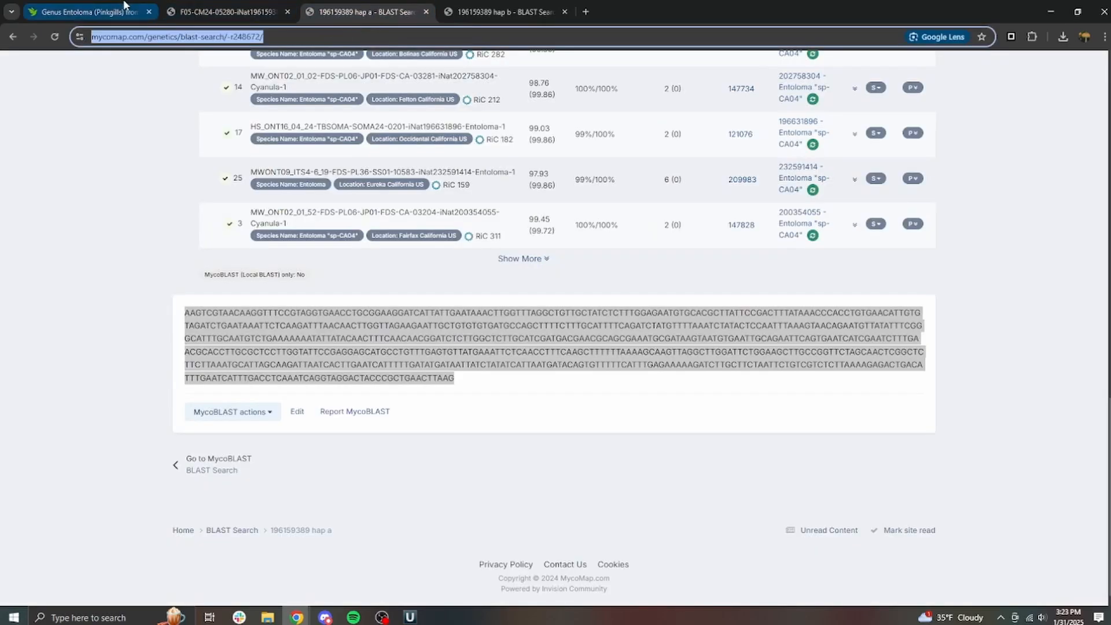
pyautogui.click(119, 10)
pyautogui.click(684, 394)
pyautogui.write('https://mycomap.com/genetics/blast-search/-r248672/')
pyautogui.click(870, 394)
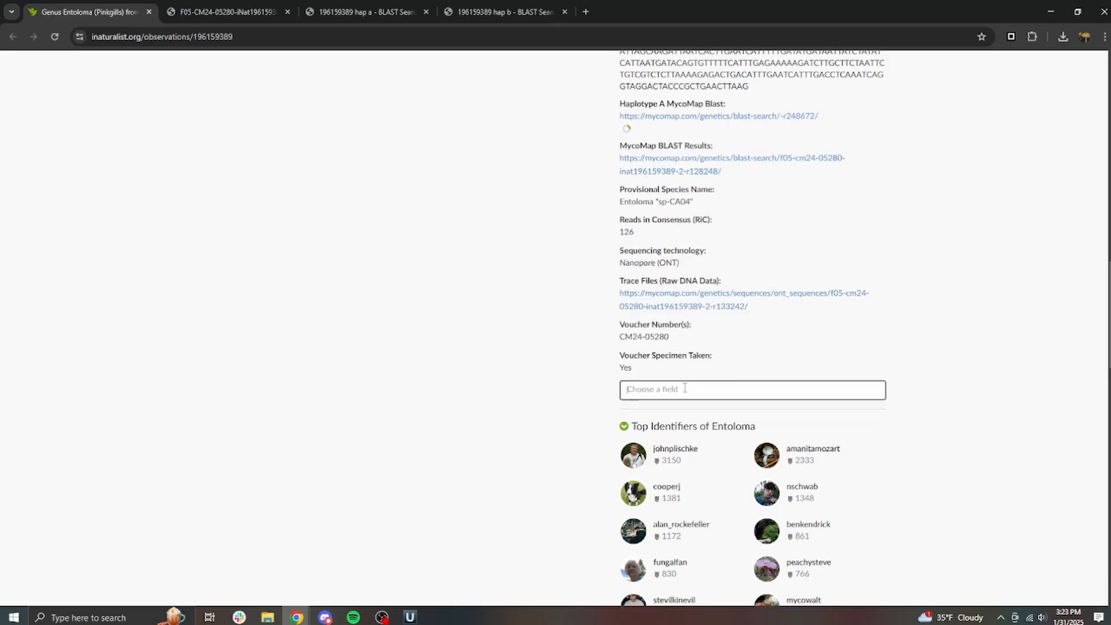
# Step: Add a Haplotype B (DNA Barcode ITS) observation field containing the sequence copied from the hap b BLAST page
pyautogui.click(683, 389)
pyautogui.click(682, 423)
pyautogui.click(501, 7)
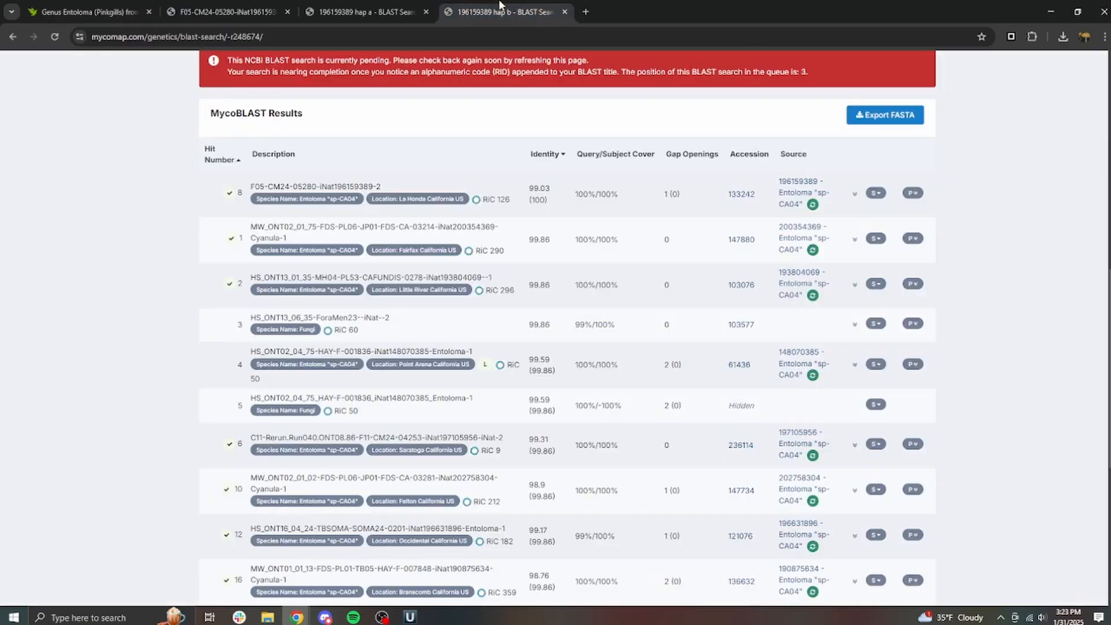
pyautogui.scroll(-3, 560, 250)
pyautogui.tripleClick(352, 344)
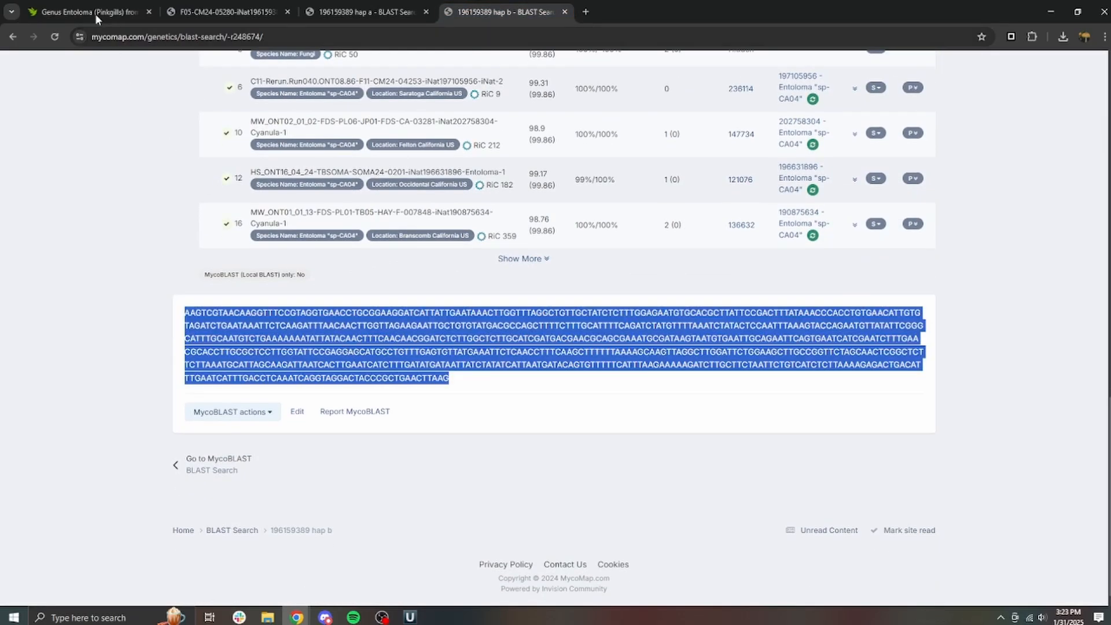
pyautogui.hotkey('ctrl', 'c')
pyautogui.hotkey('ctrl', '1')
pyautogui.click(700, 443)
pyautogui.hotkey('ctrl', 'v')
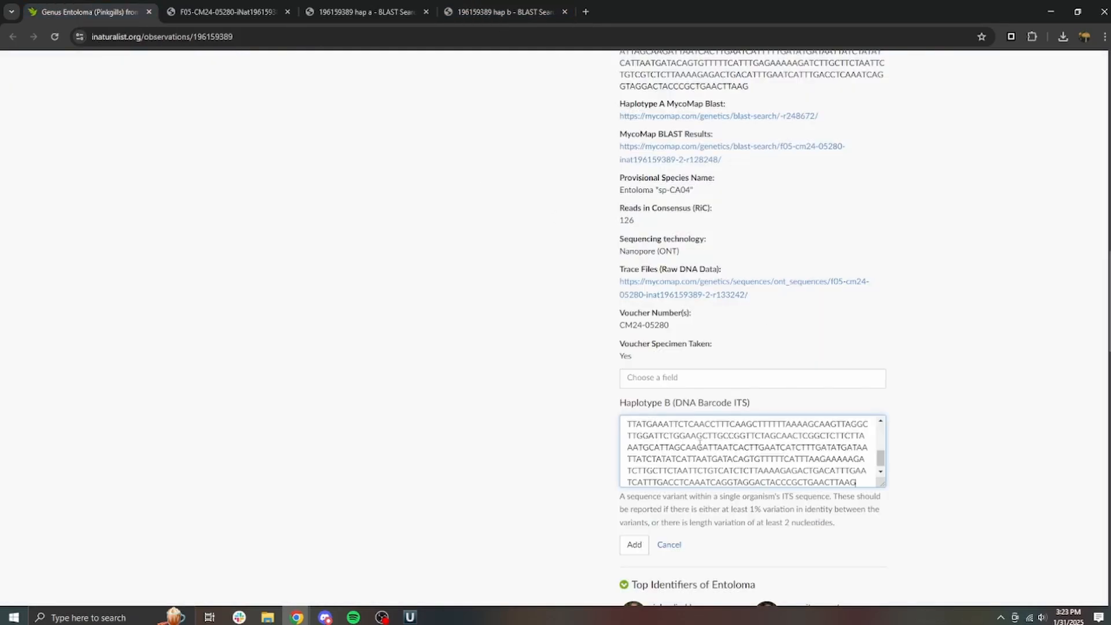
pyautogui.click(636, 544)
pyautogui.click(692, 569)
pyautogui.scroll(-4, 856, 463)
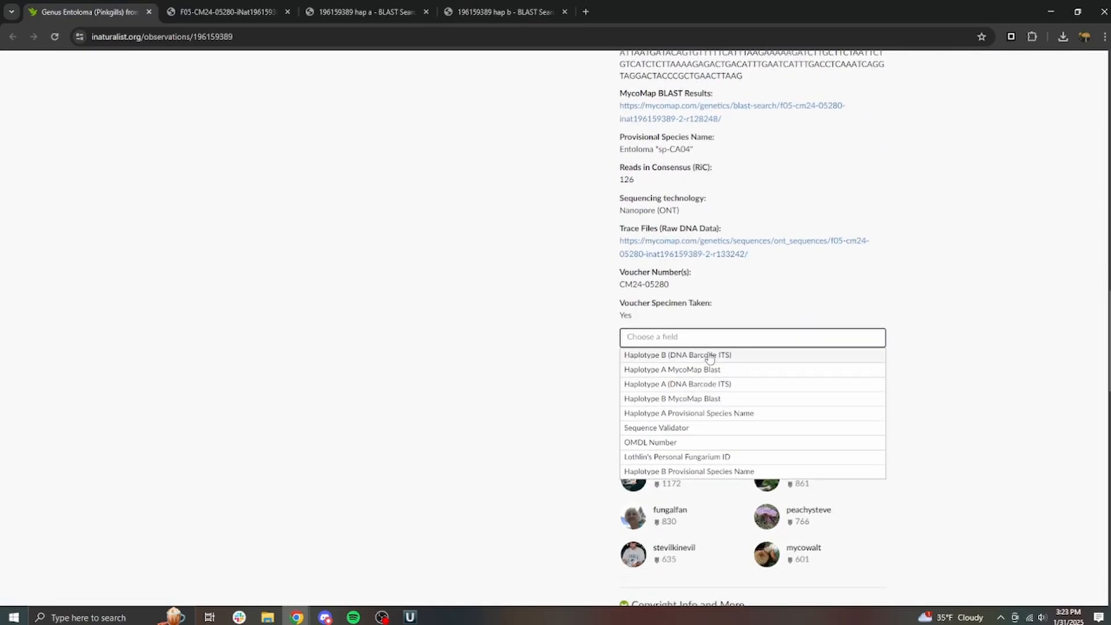
pyautogui.click(710, 356)
pyautogui.click(676, 338)
pyautogui.click(699, 397)
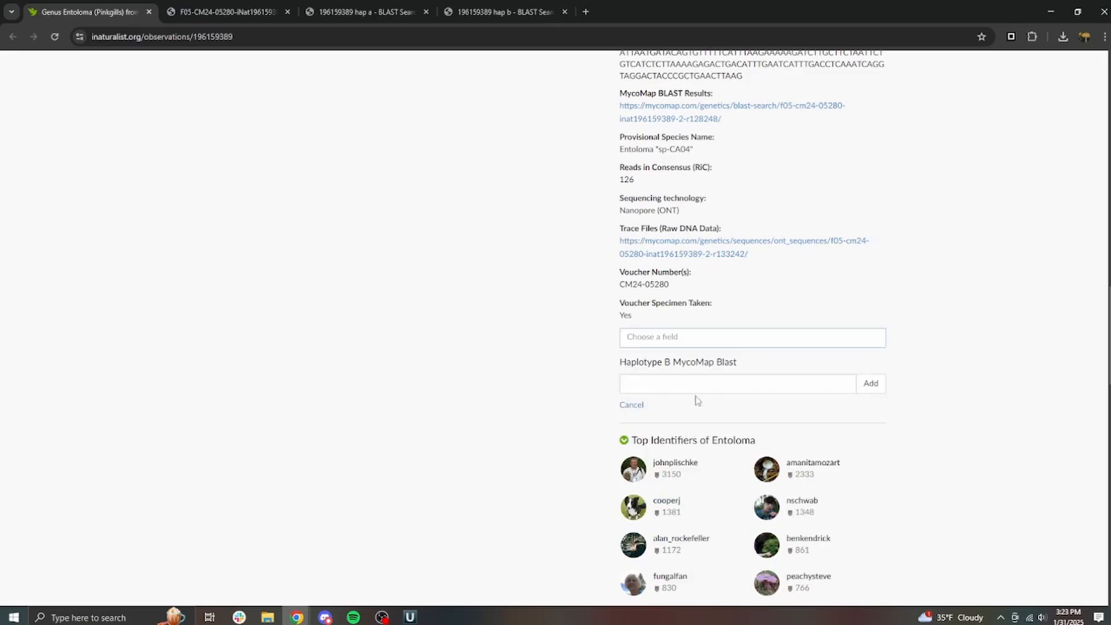
pyautogui.click(492, 12)
pyautogui.click(258, 39)
pyautogui.hotkey('ctrl', 'c')
pyautogui.click(83, 8)
pyautogui.click(696, 382)
pyautogui.hotkey('ctrl', 'v')
pyautogui.click(871, 389)
# Step: Replace the observation's DNA Barcode ITS value with the consensus sequence copied from the clipboard_3738 alignment in UGENE
pyautogui.click(226, 11)
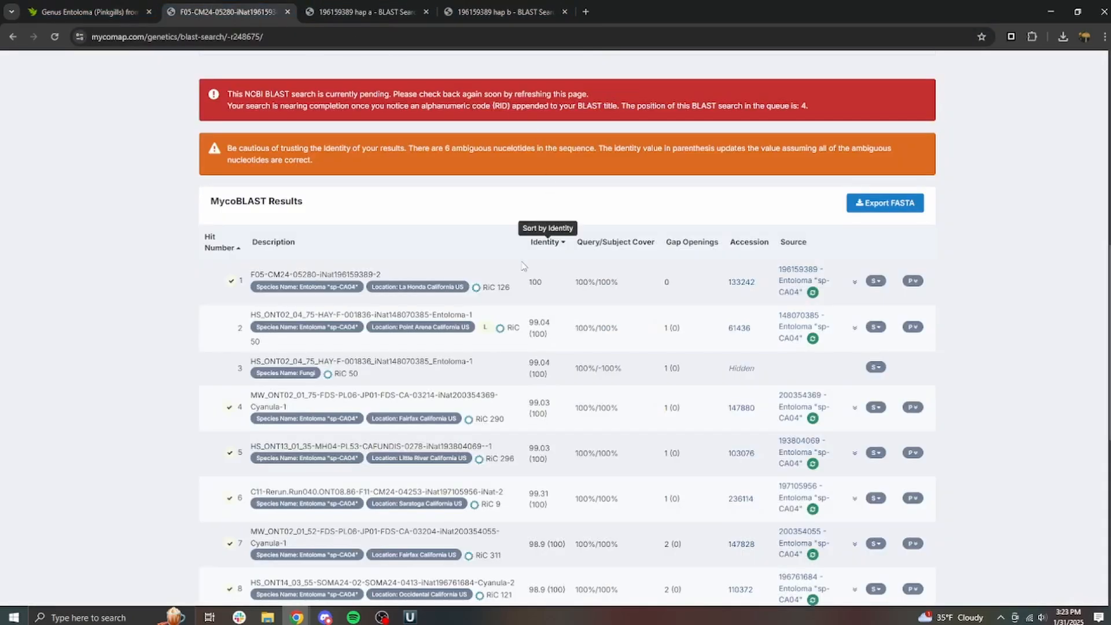
pyautogui.hotkey('alt', 'Tab')
pyautogui.click(161, 131)
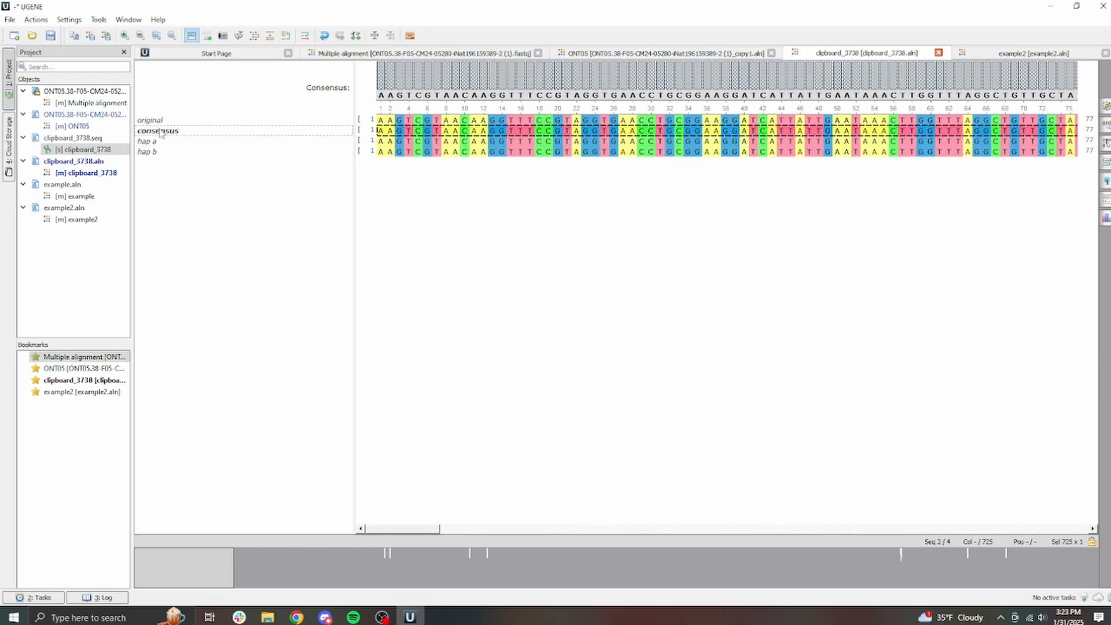
pyautogui.click(297, 617)
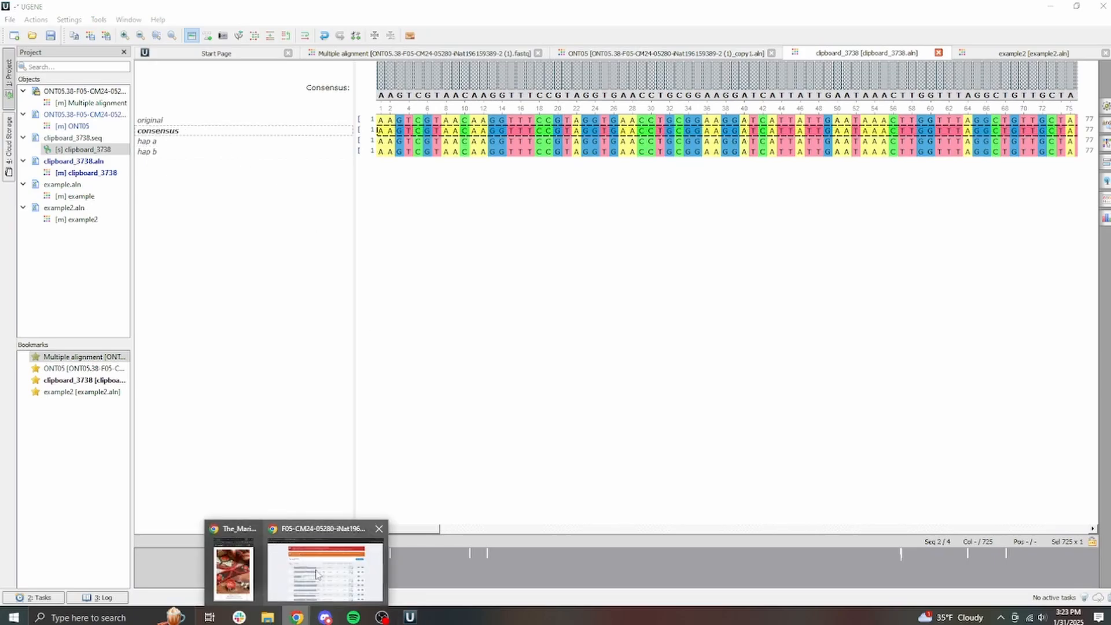
pyautogui.click(316, 564)
pyautogui.click(67, 8)
pyautogui.scroll(10, 861, 409)
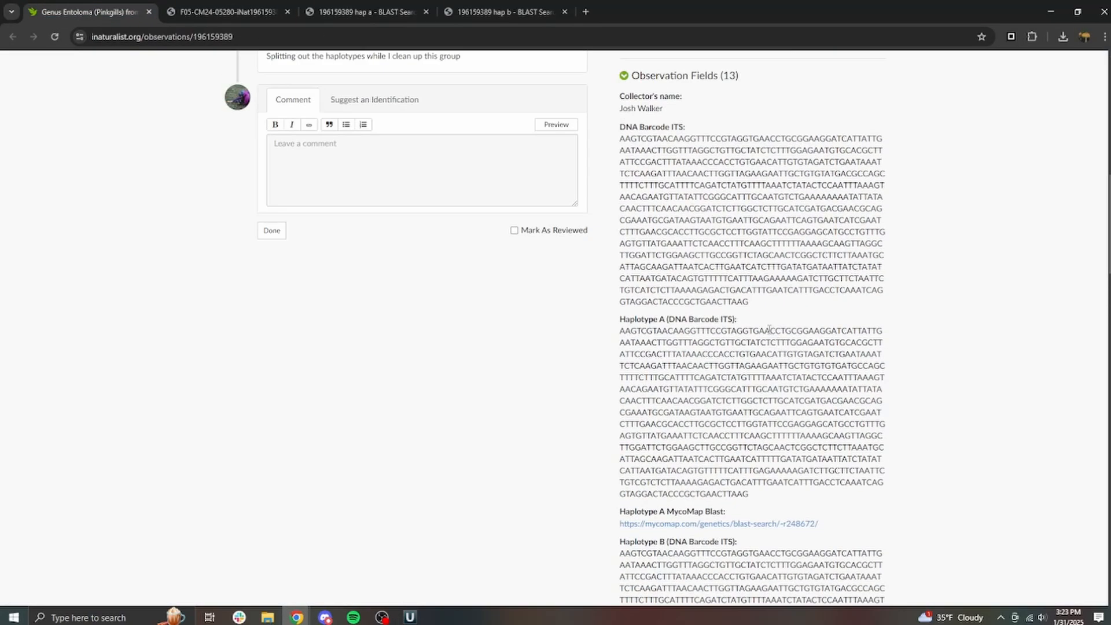
pyautogui.click(649, 127)
pyautogui.scroll(3, 648, 128)
pyautogui.click(590, 201)
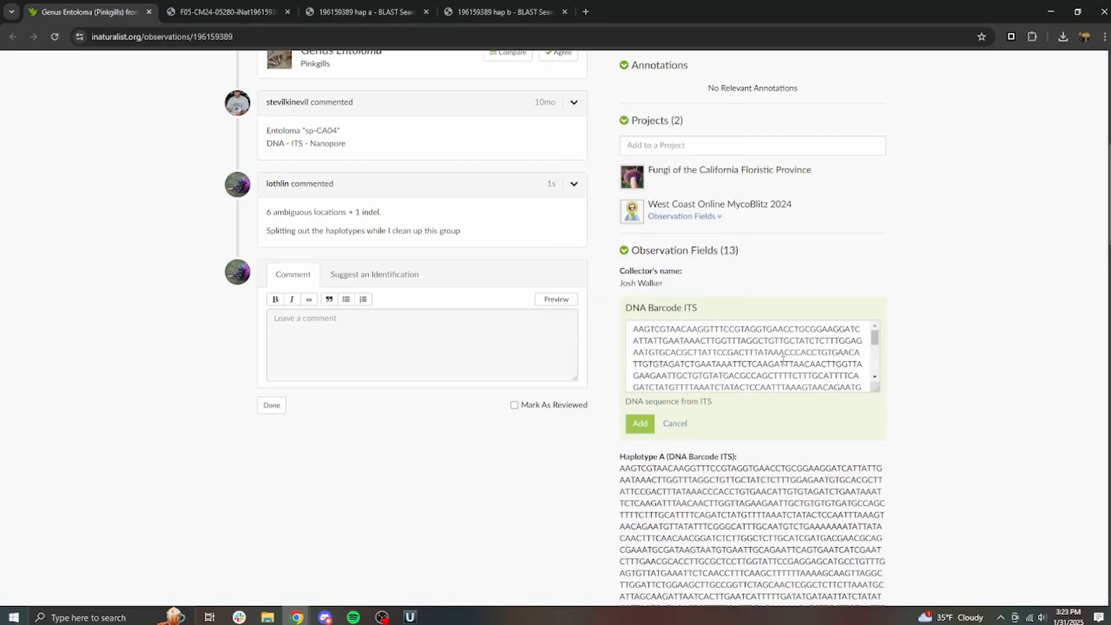
pyautogui.click(666, 350)
pyautogui.hotkey('ctrl', 'a')
pyautogui.hotkey('ctrl', 'v')
pyautogui.click(642, 423)
pyautogui.click(226, 12)
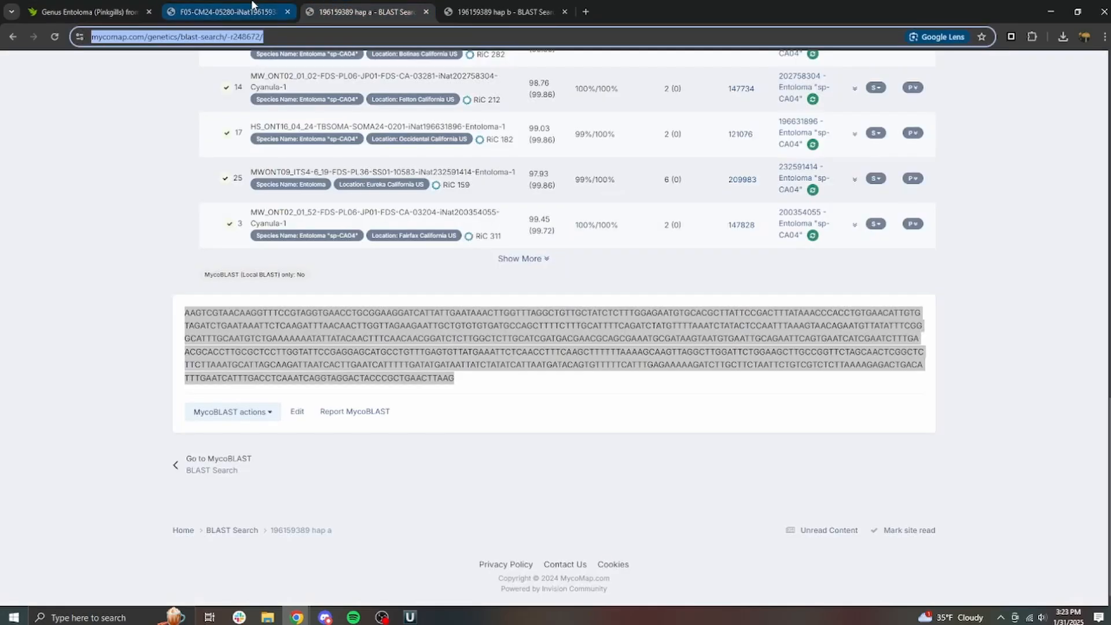
pyautogui.scroll(10, 486, 195)
pyautogui.click(197, 37)
pyautogui.click(86, 12)
pyautogui.scroll(-10, 667, 256)
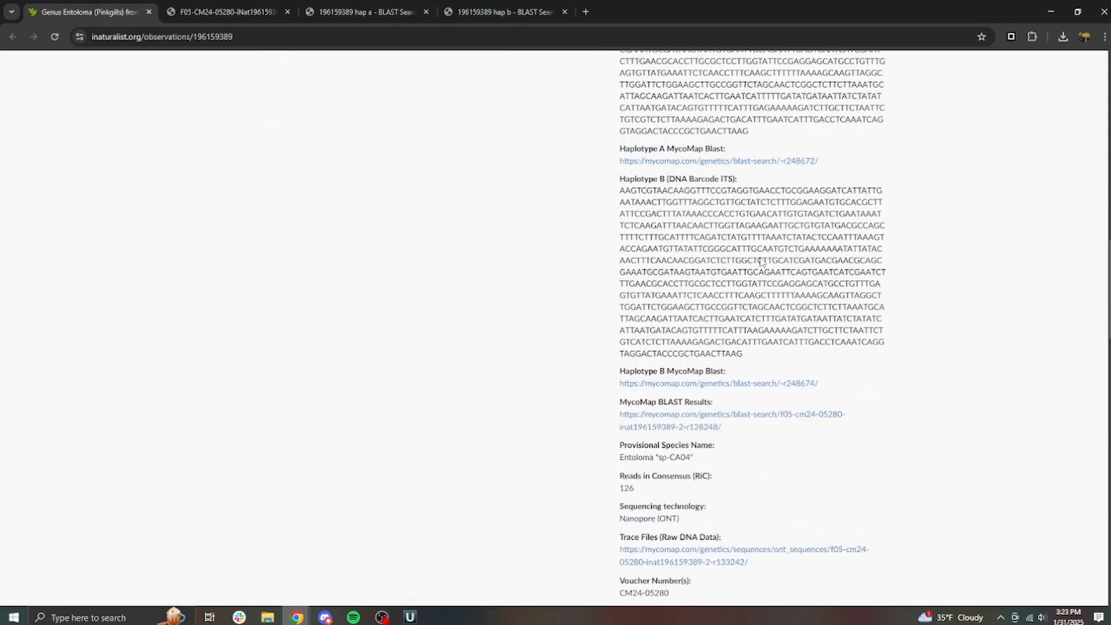
pyautogui.click(659, 299)
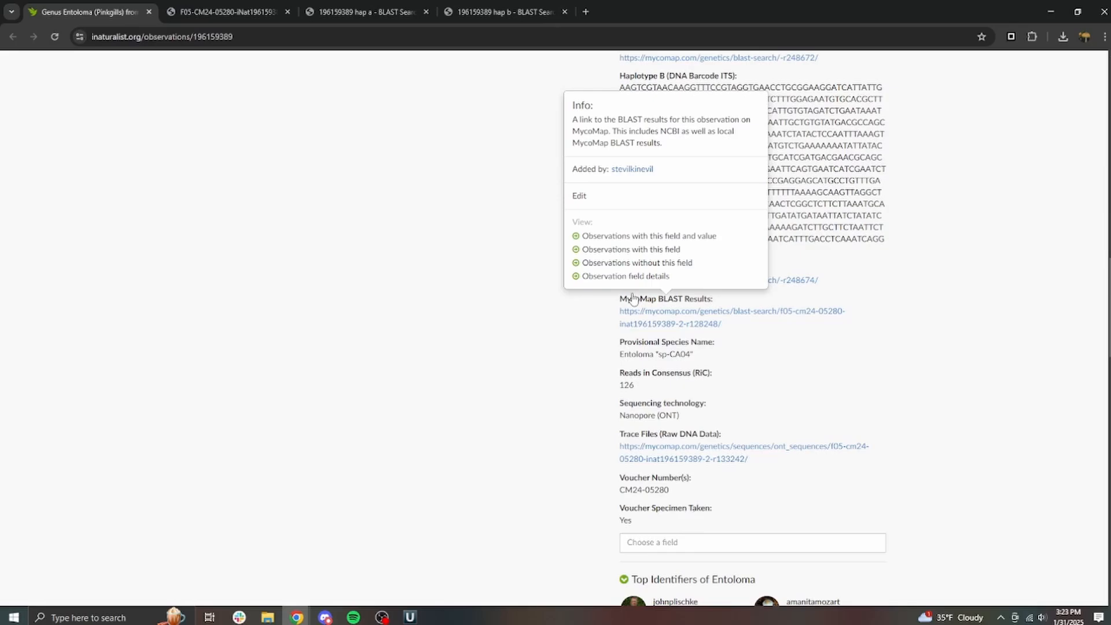
pyautogui.click(579, 196)
pyautogui.hotkey('ctrl', 'a')
pyautogui.hotkey('ctrl', 'v')
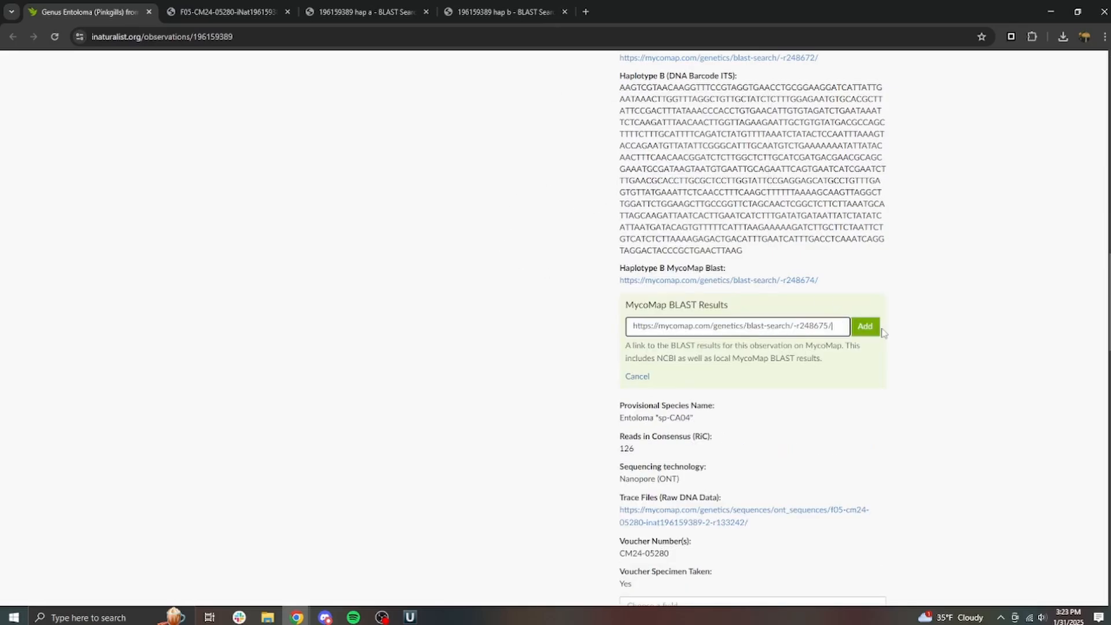
pyautogui.click(862, 325)
# Step: Review the consensus BLAST results and the iNaturalist observation's comments and sequence fields, and switch back to the UGENE alignment
pyautogui.click(232, 12)
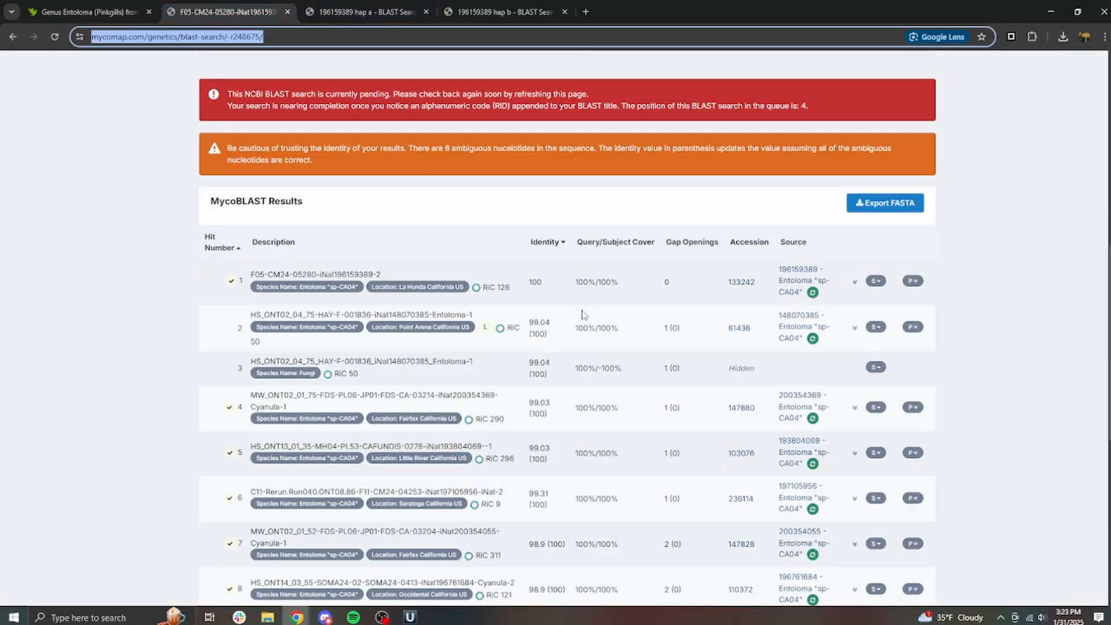
pyautogui.scroll(4, 546, 300)
pyautogui.scroll(-5, 472, 227)
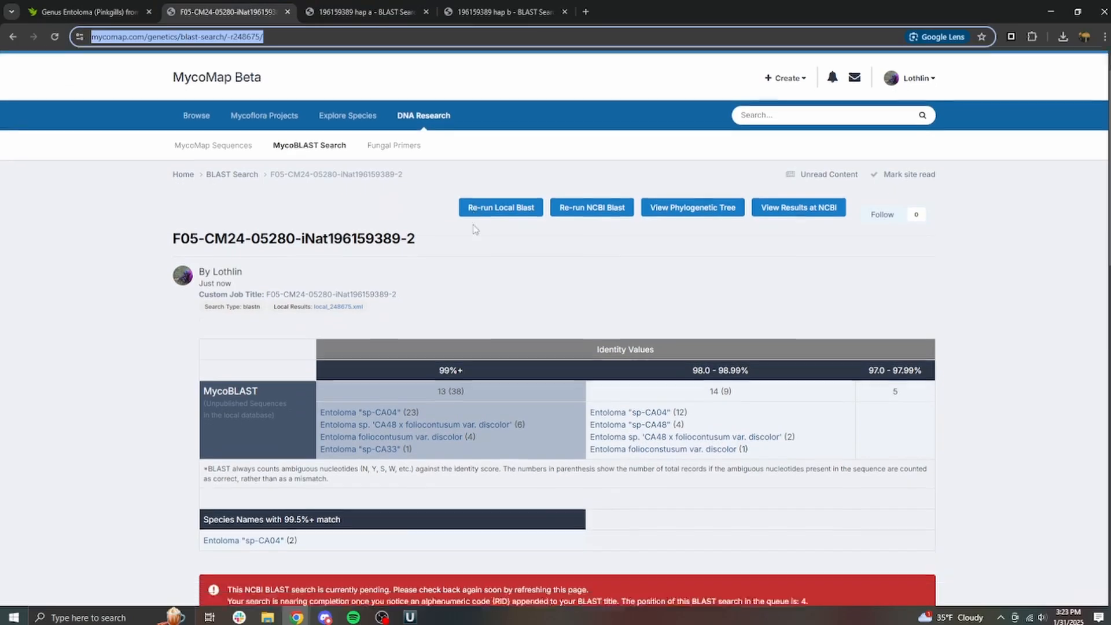
pyautogui.scroll(-10, 555, 312)
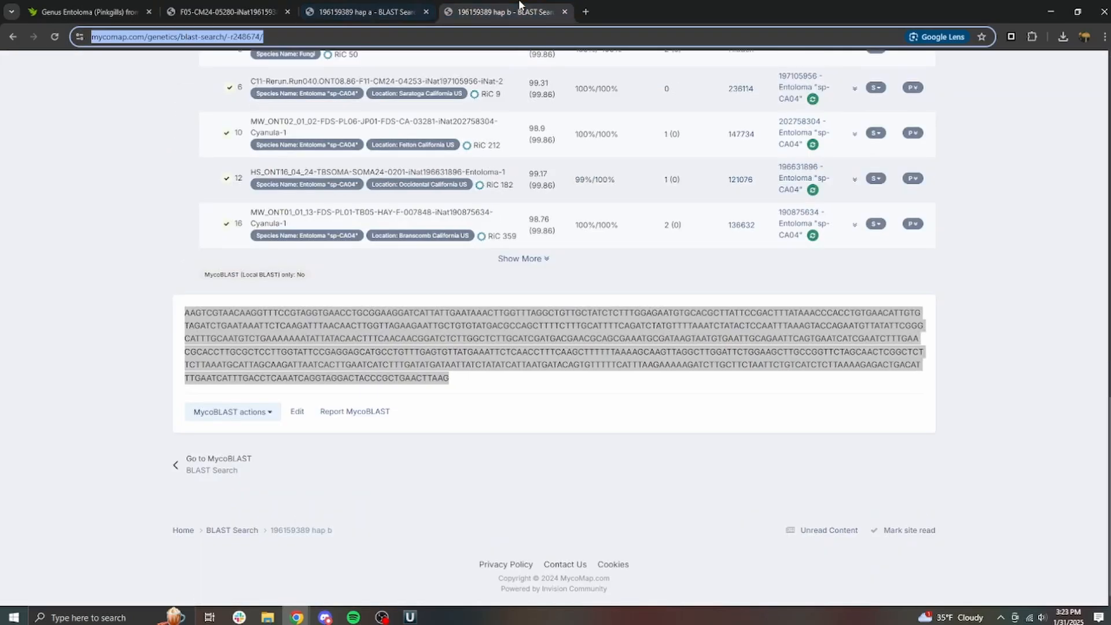
pyautogui.click(87, 11)
pyautogui.scroll(5, 770, 487)
pyautogui.scroll(5, 770, 487)
pyautogui.scroll(-9, 404, 395)
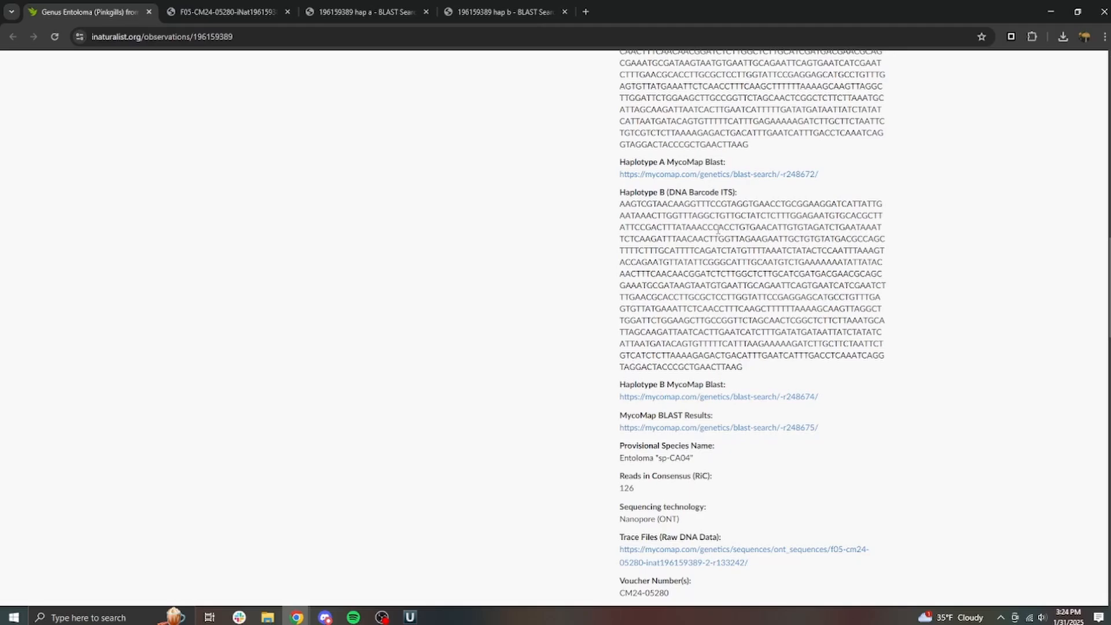
pyautogui.scroll(10, 300, 329)
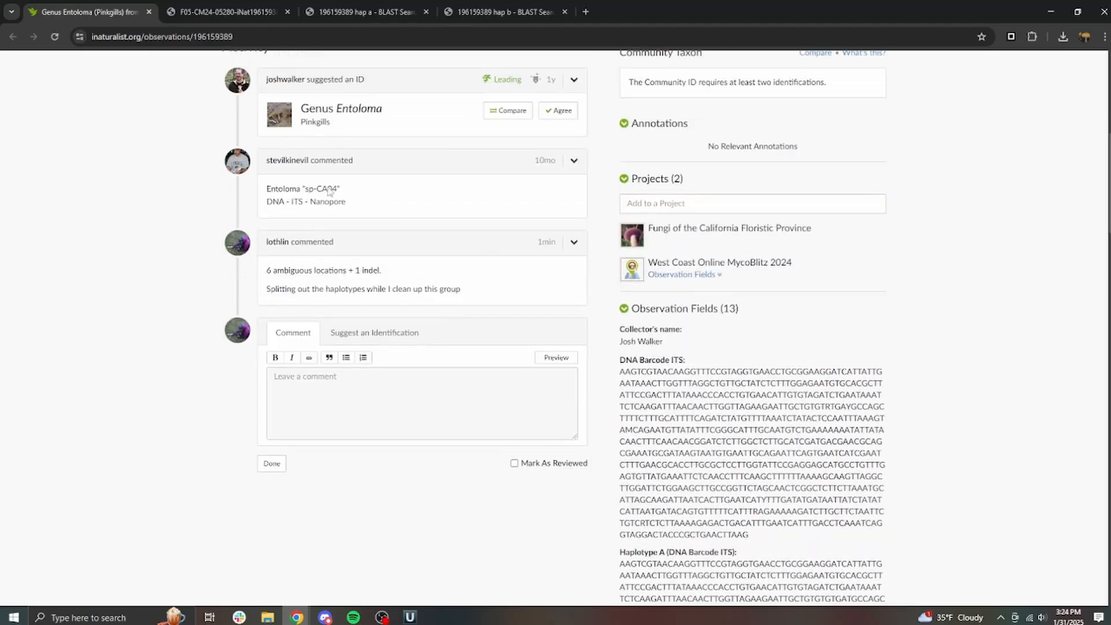
pyautogui.scroll(-5, 579, 315)
pyautogui.scroll(2, 439, 310)
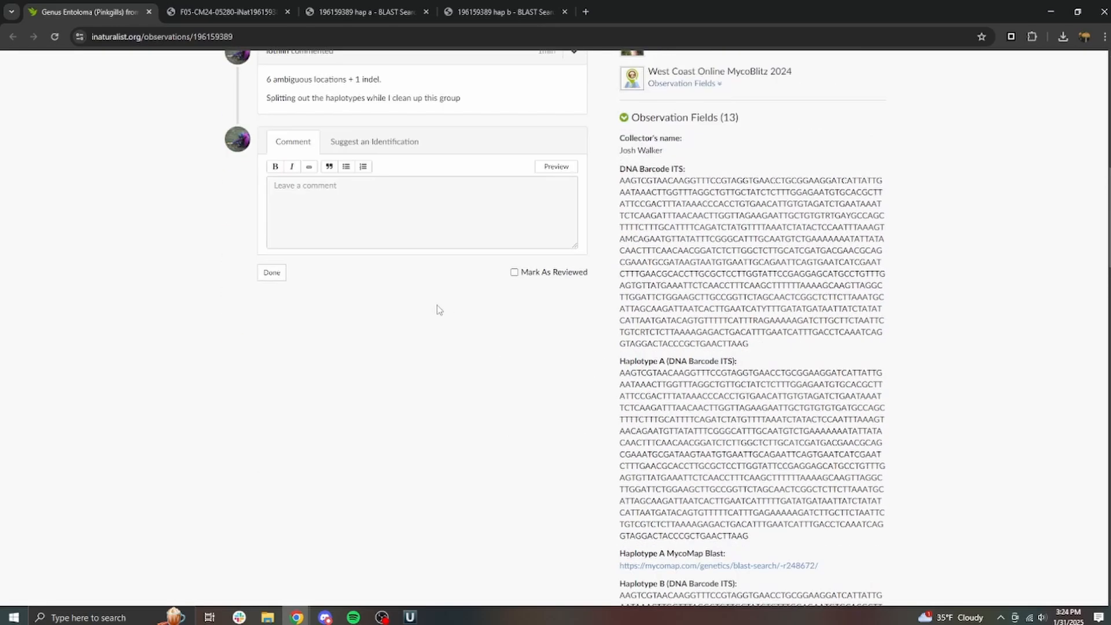
pyautogui.click(229, 10)
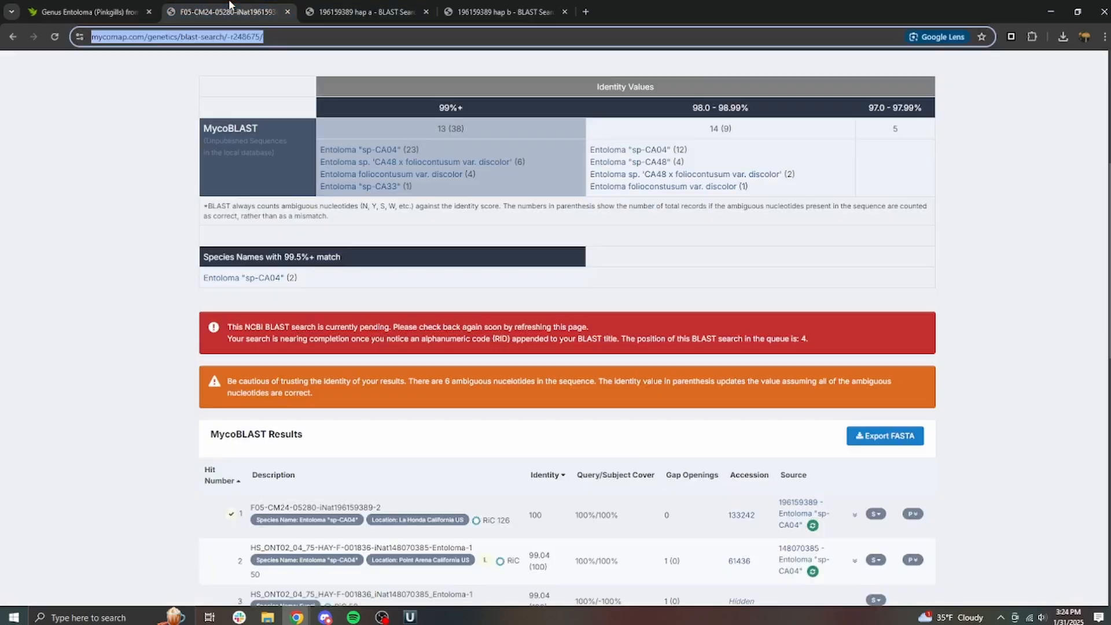
pyautogui.click(91, 9)
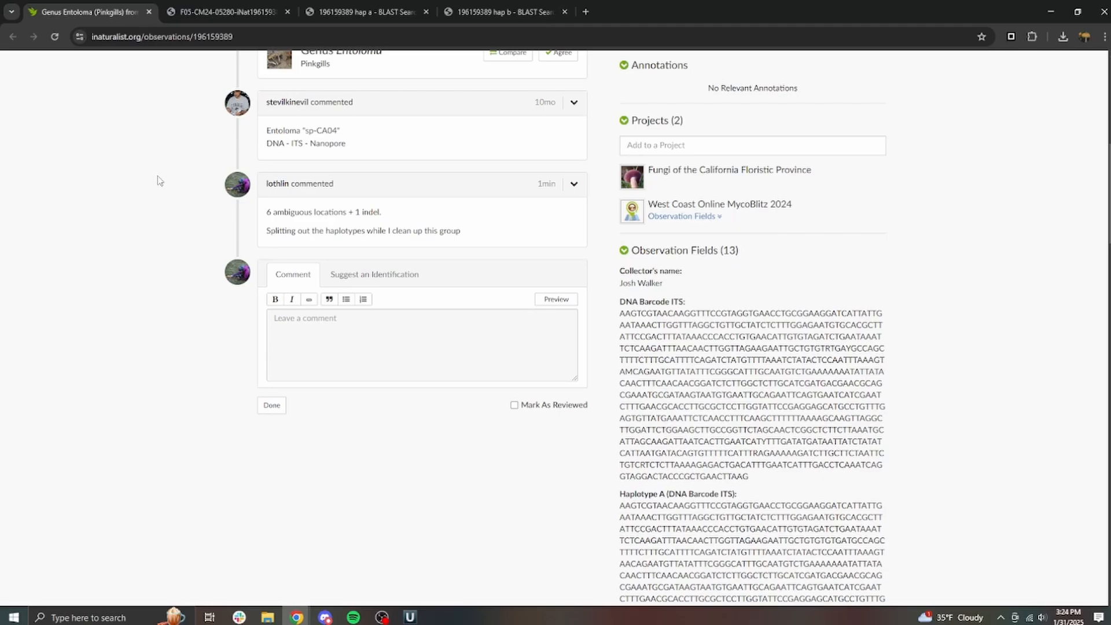
pyautogui.click(409, 617)
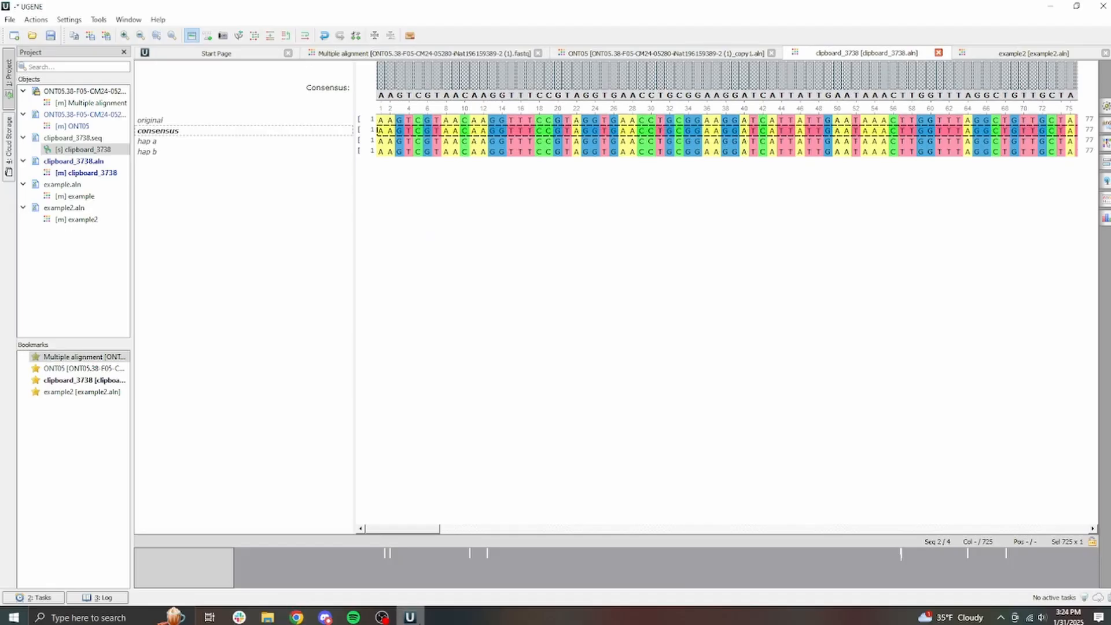